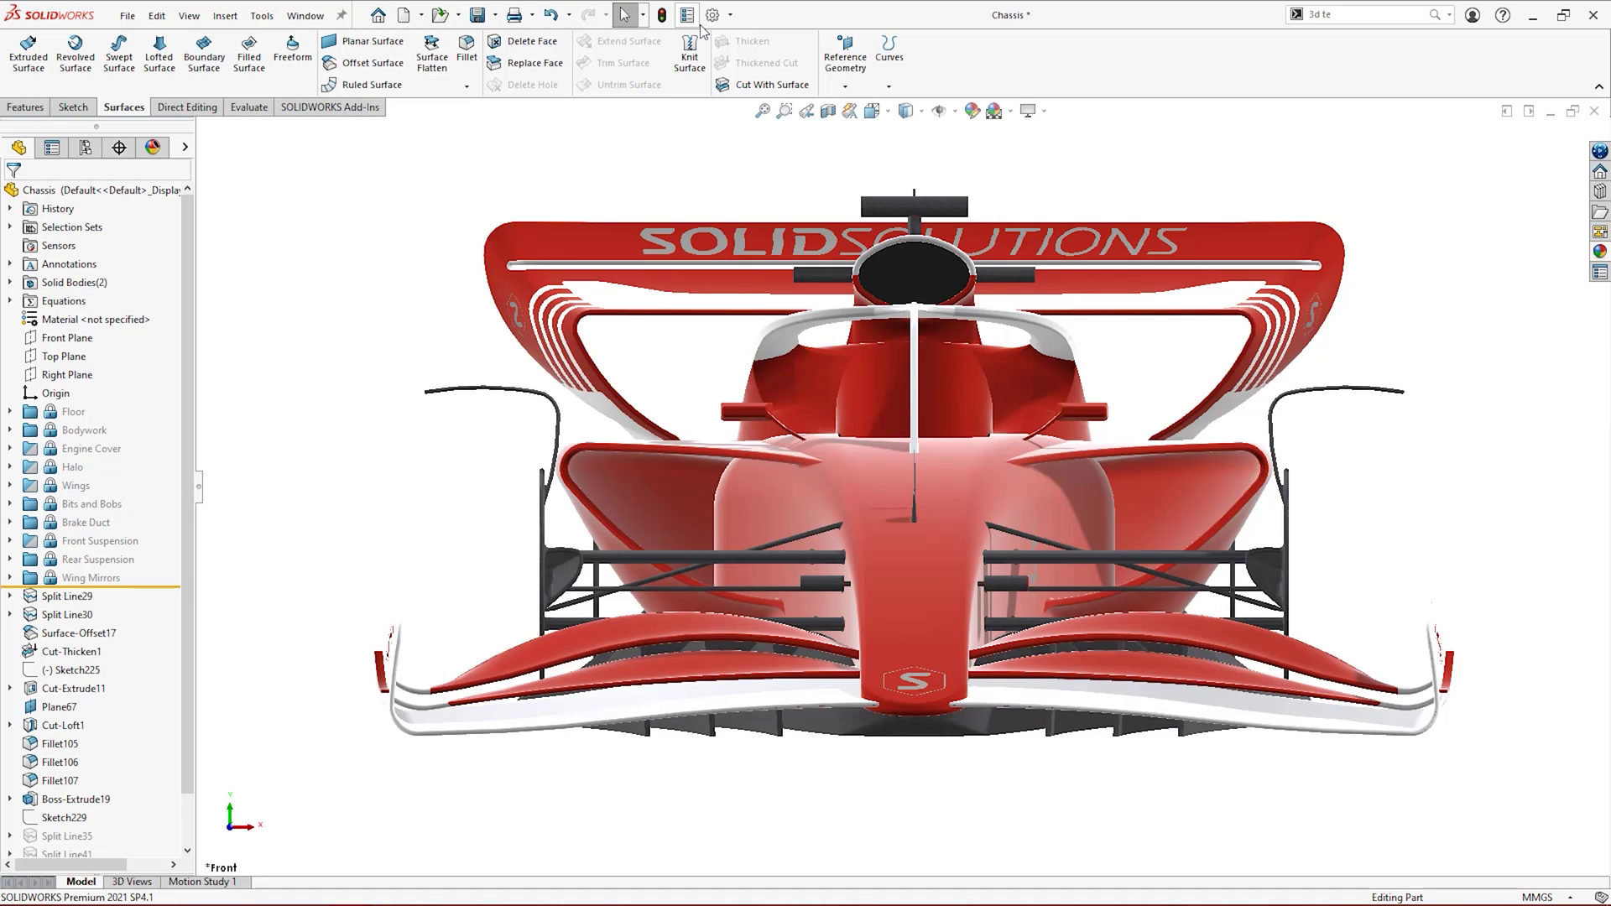
# Review System Options pages: Drawings, Colors, Sketch, Display, Performance, Assemblies, FeatureManager, View, Backup, Messages.
pyautogui.click(711, 16)
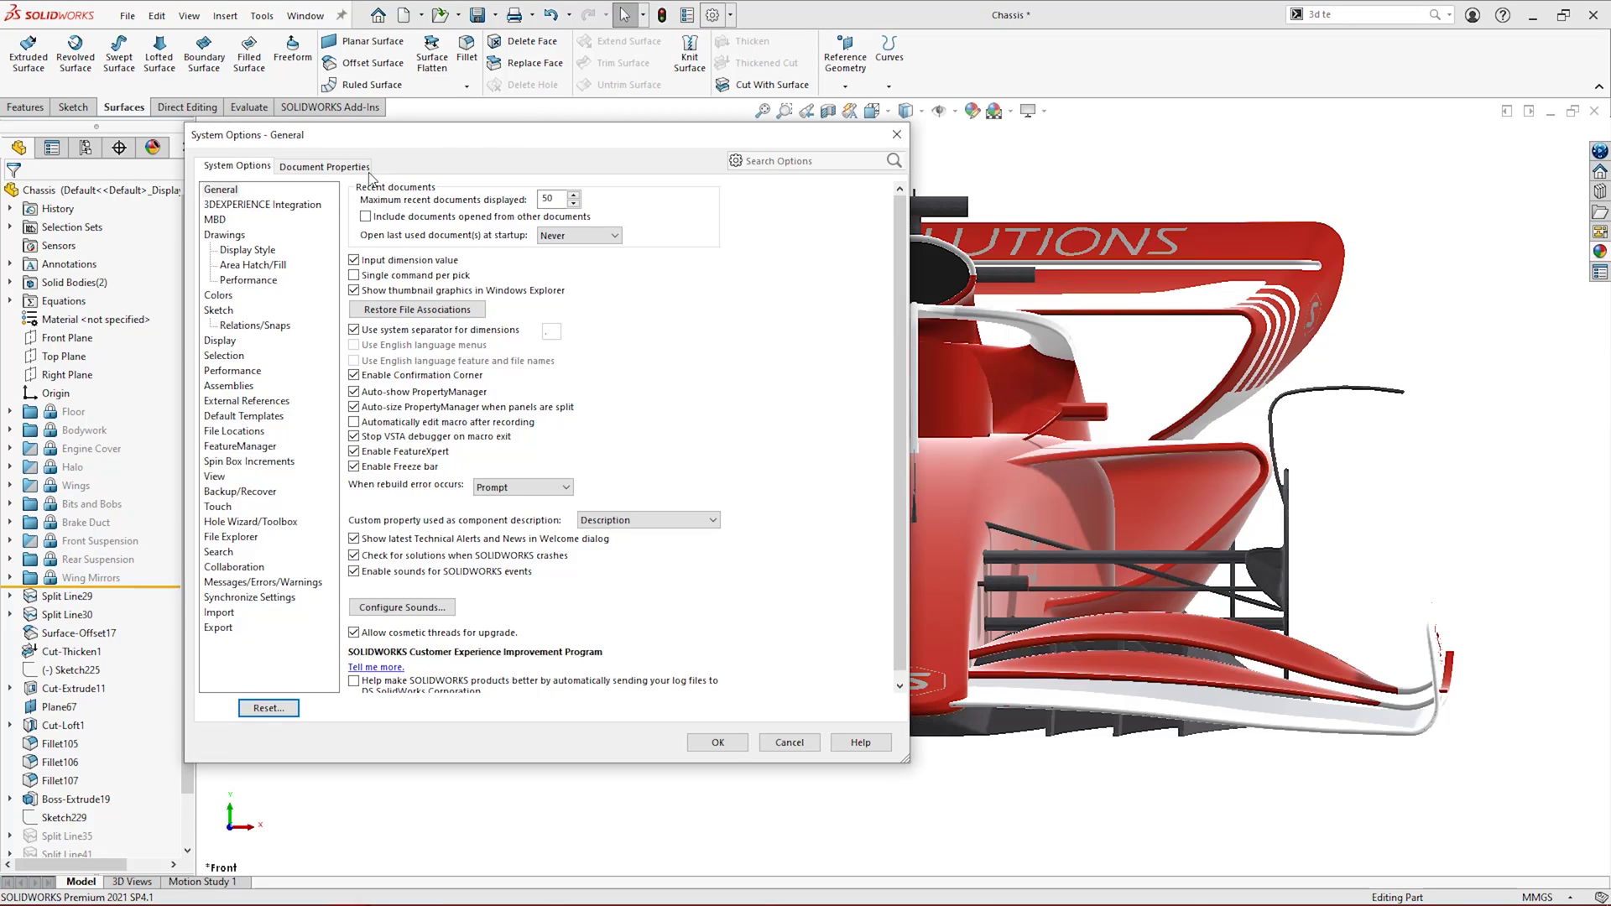
pyautogui.click(224, 234)
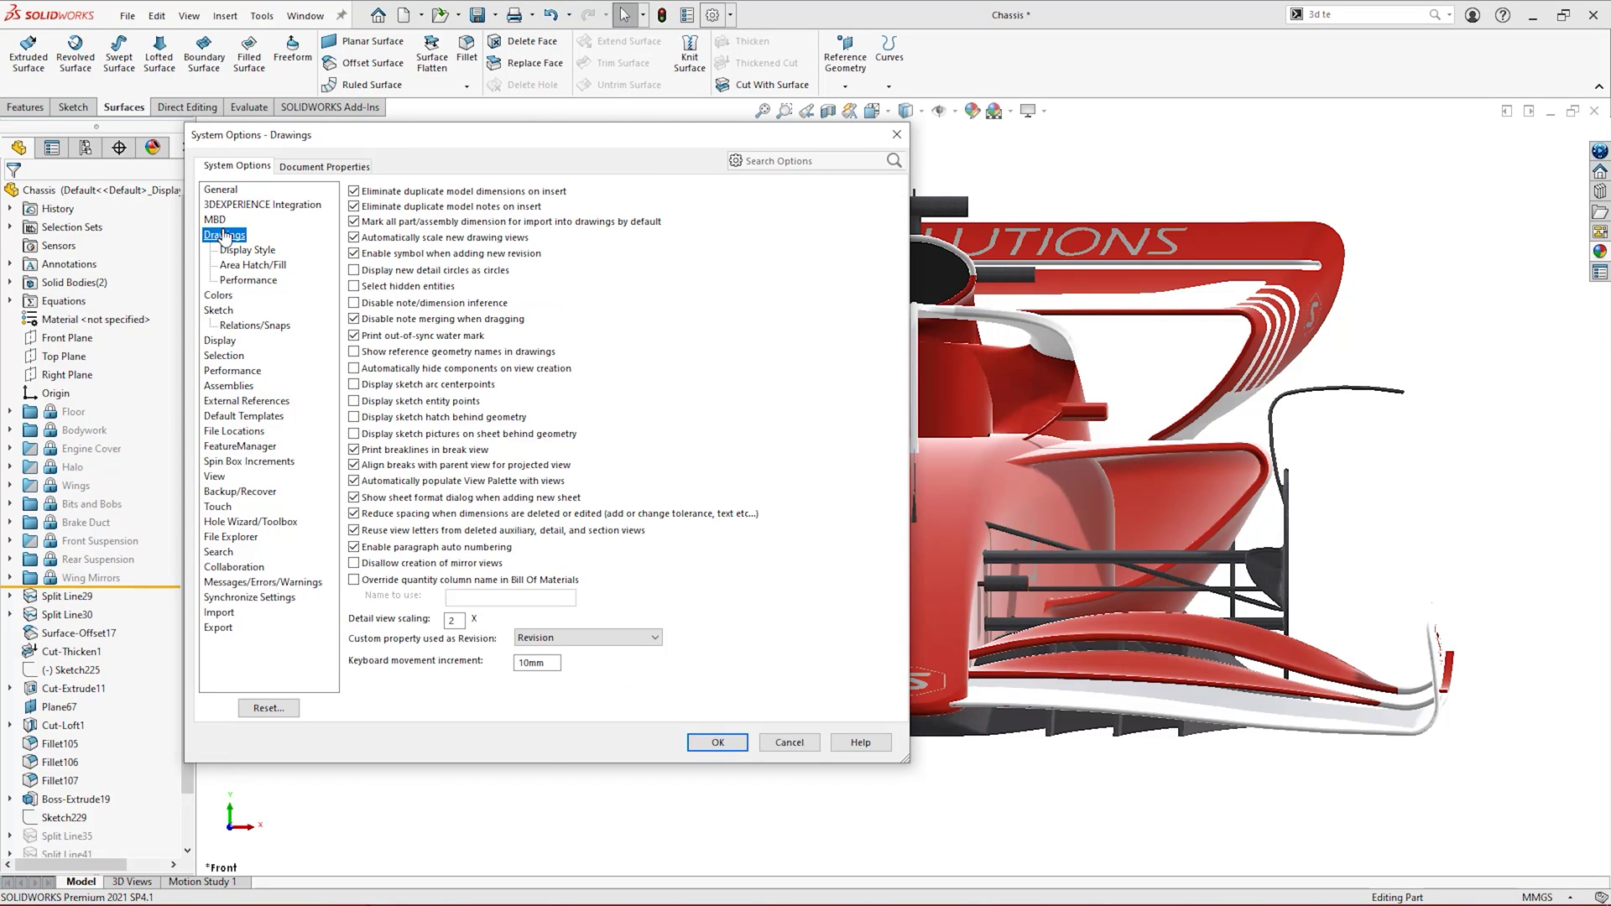
pyautogui.click(221, 296)
pyautogui.click(219, 312)
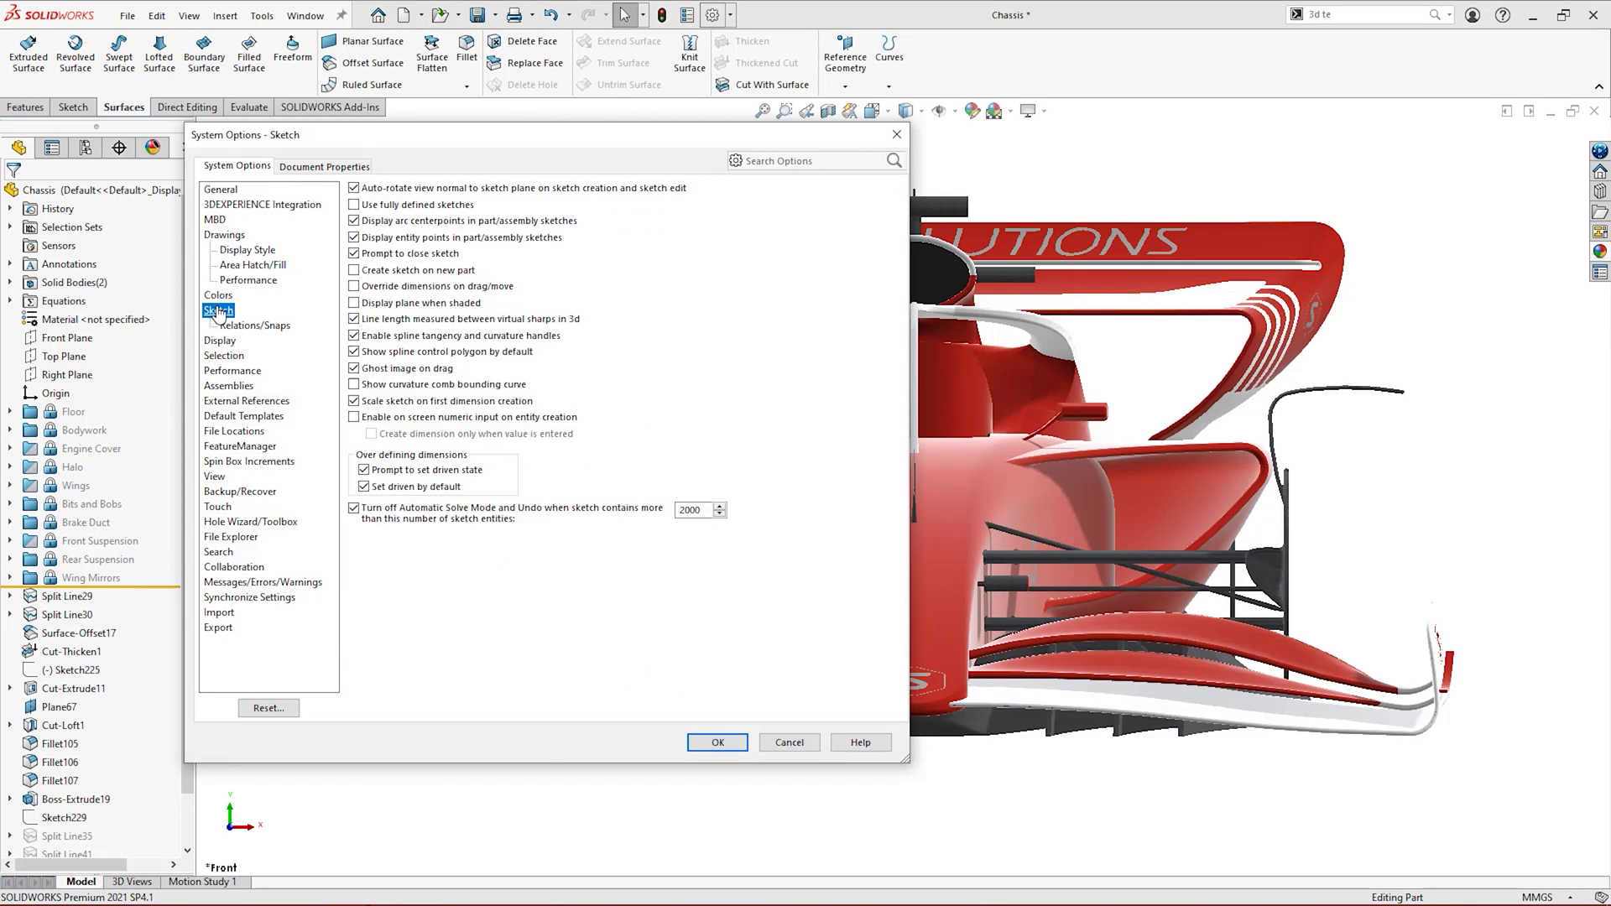
pyautogui.click(217, 342)
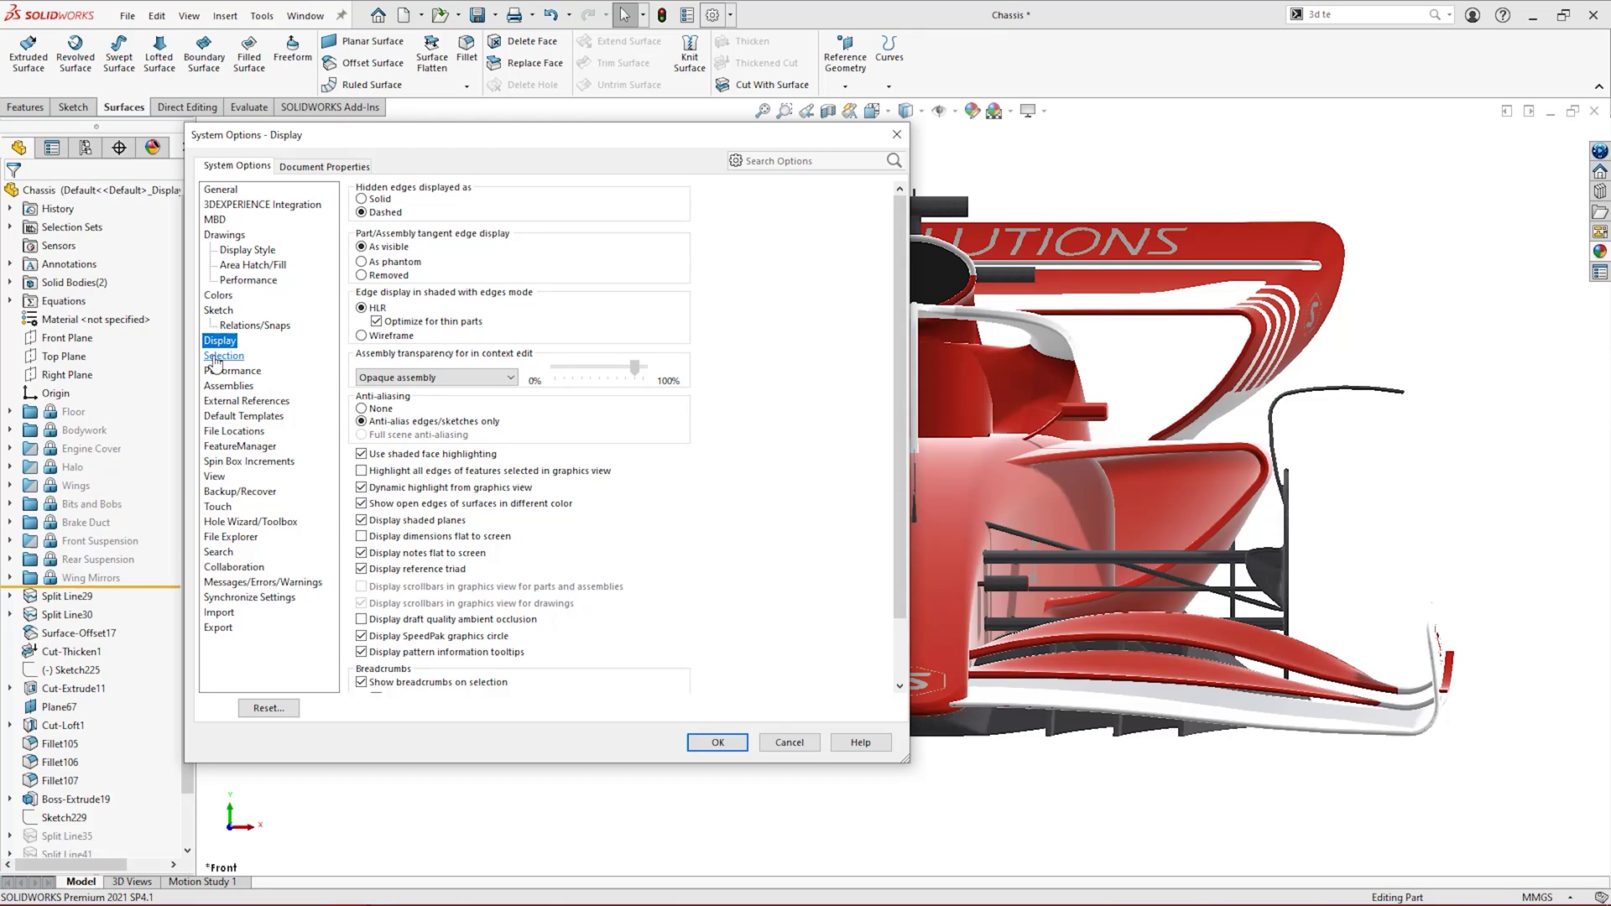
pyautogui.click(217, 371)
pyautogui.click(216, 386)
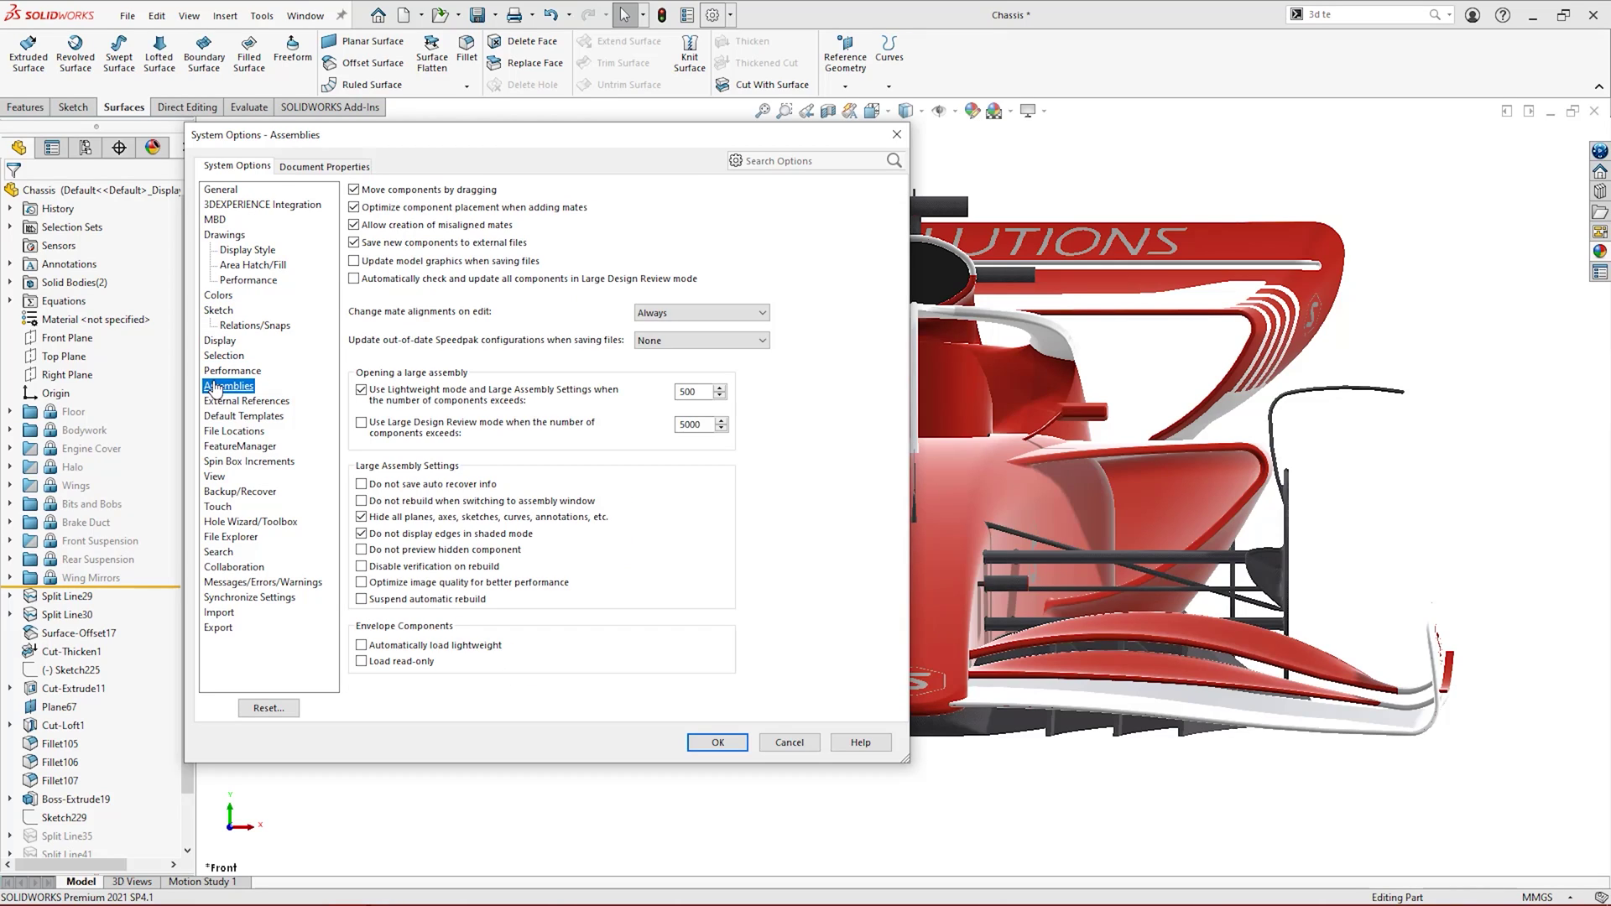
pyautogui.click(209, 448)
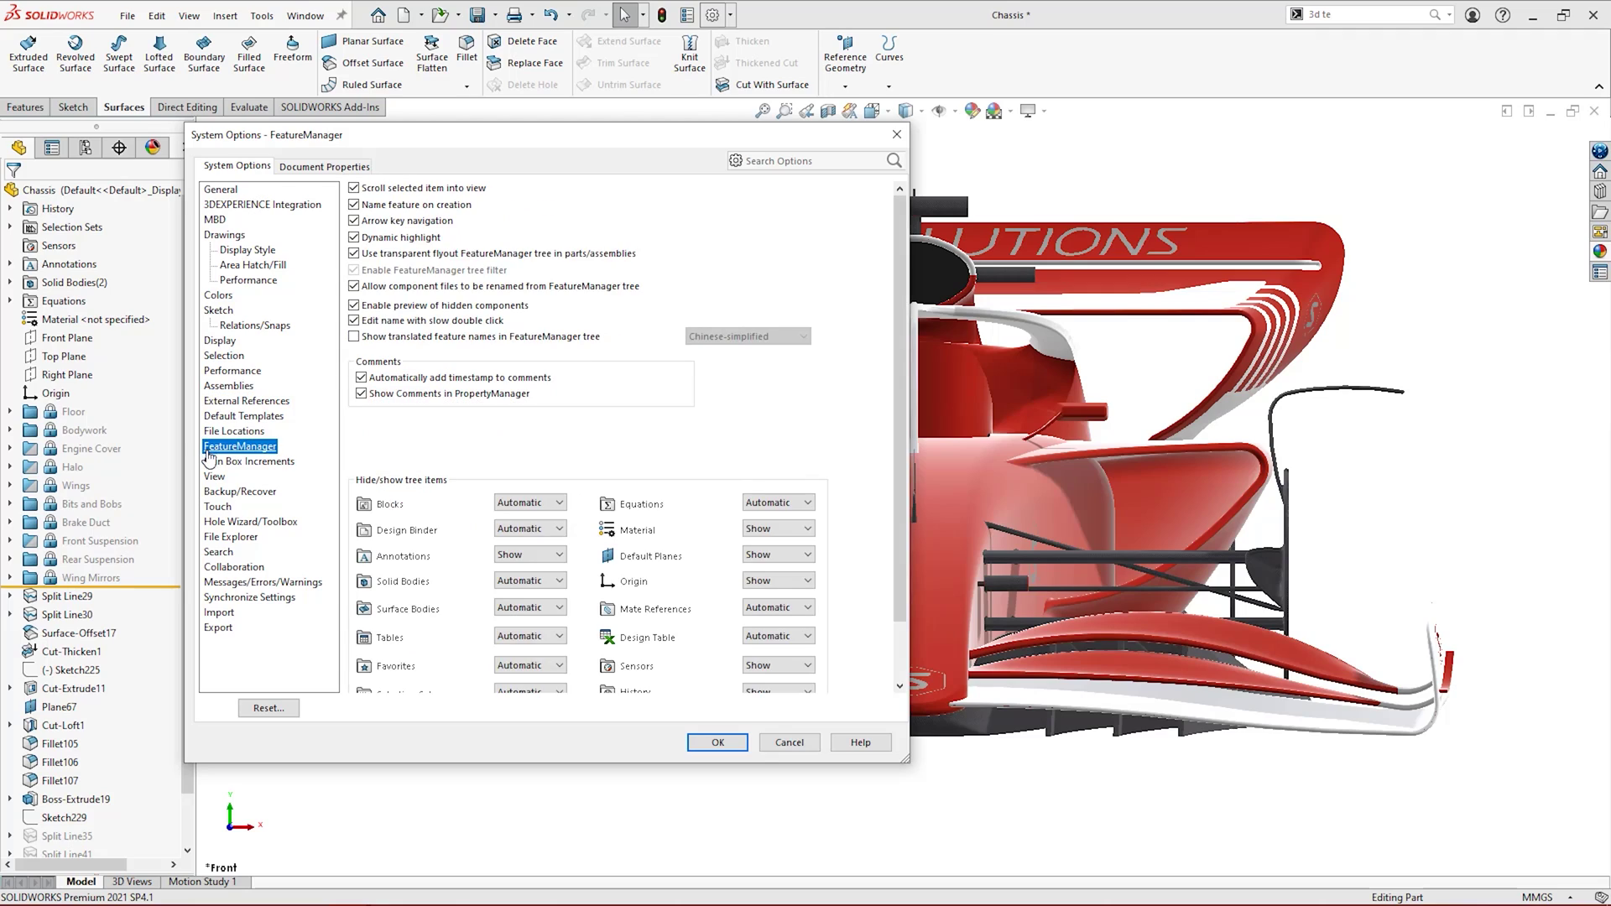
pyautogui.click(211, 477)
pyautogui.click(210, 491)
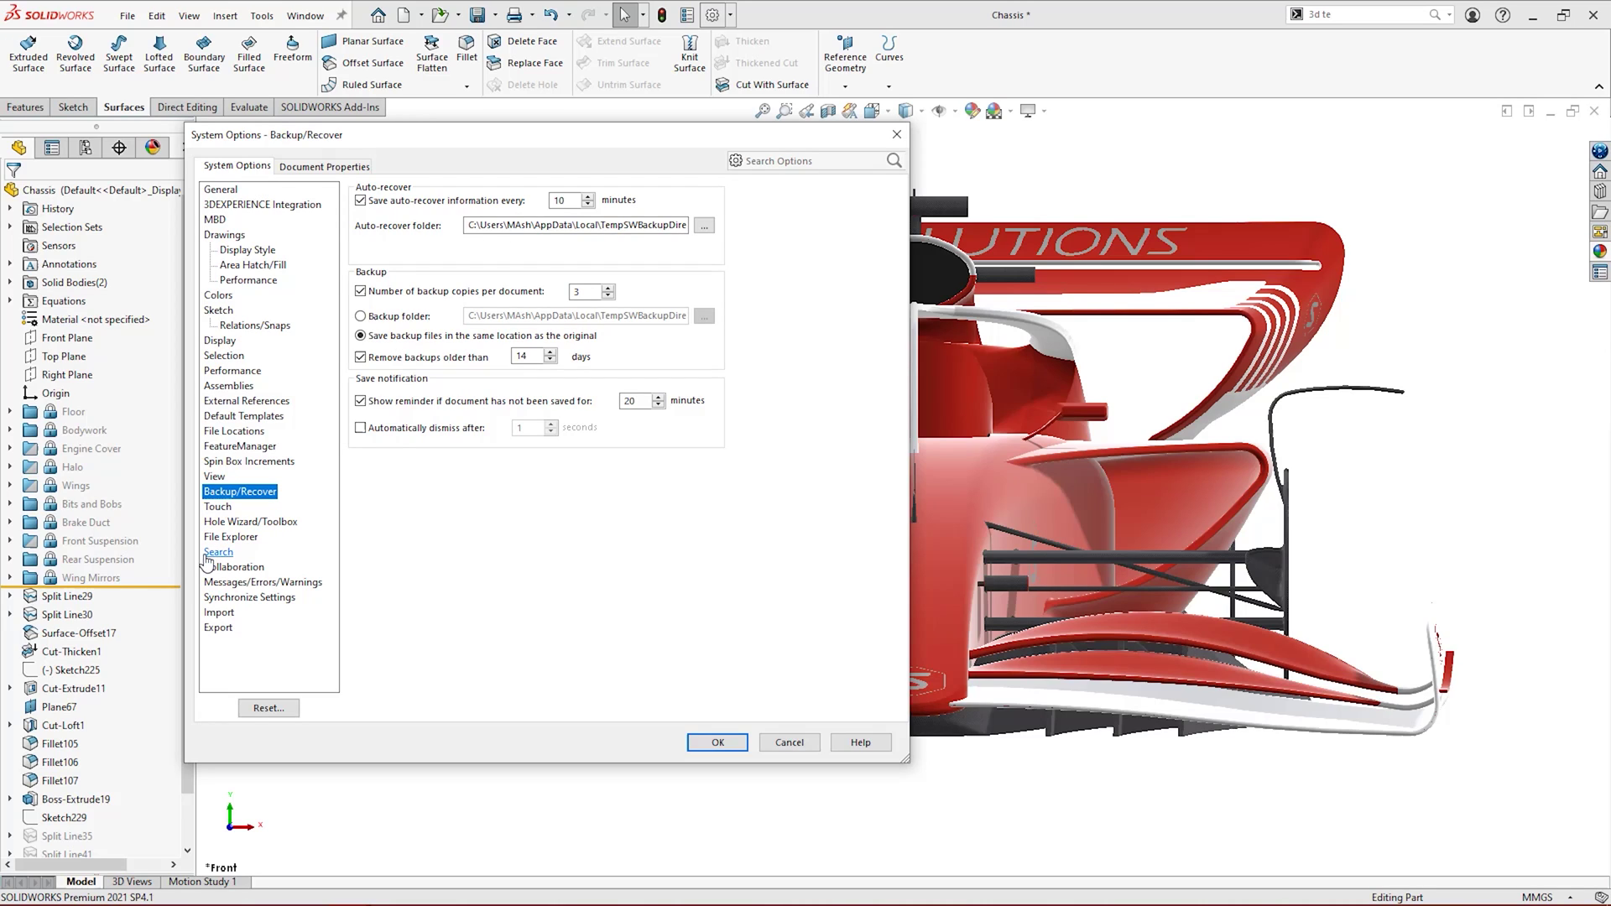
pyautogui.click(220, 582)
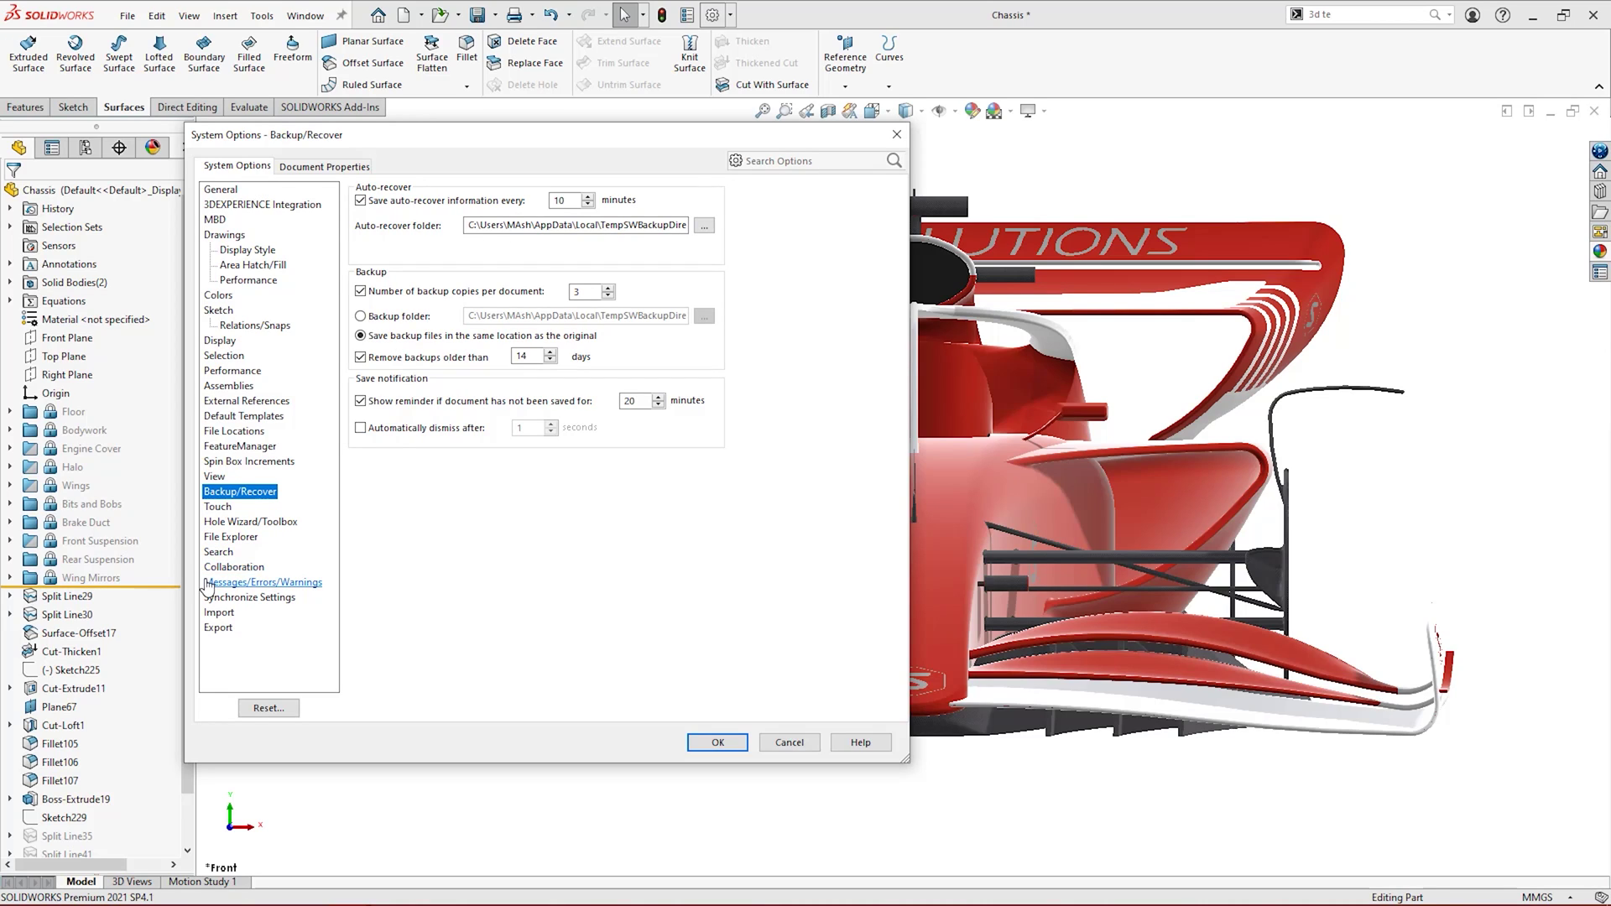
# Close the options, switch the car model to isometric view (Ctrl+7), and reopen System Options.
pyautogui.click(718, 742)
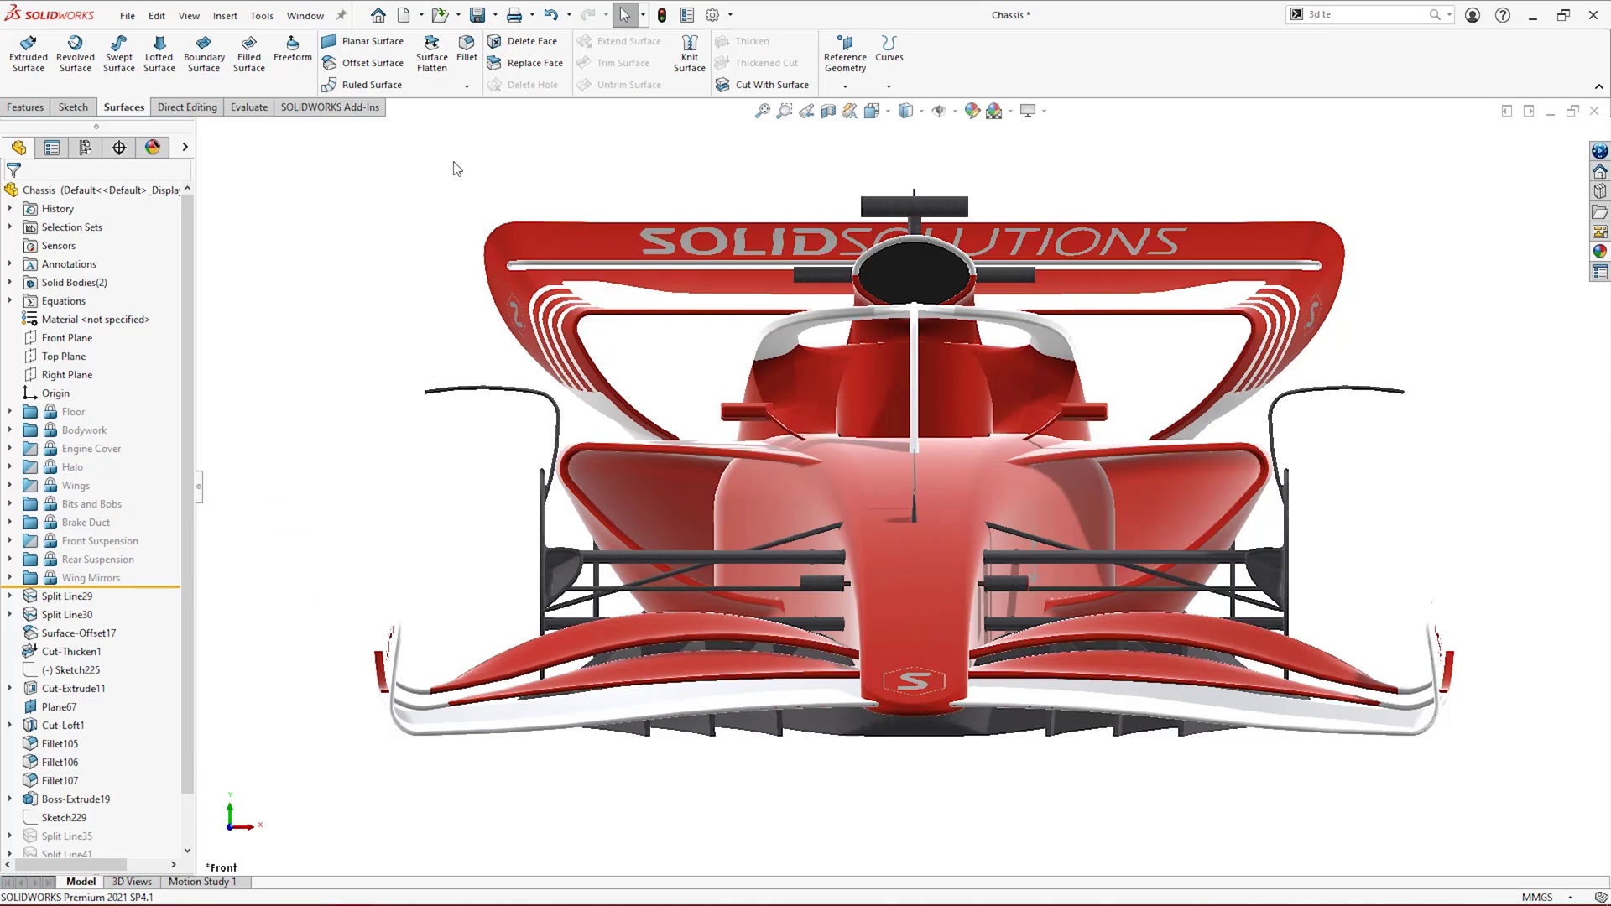
pyautogui.hotkey('ctrl', '7')
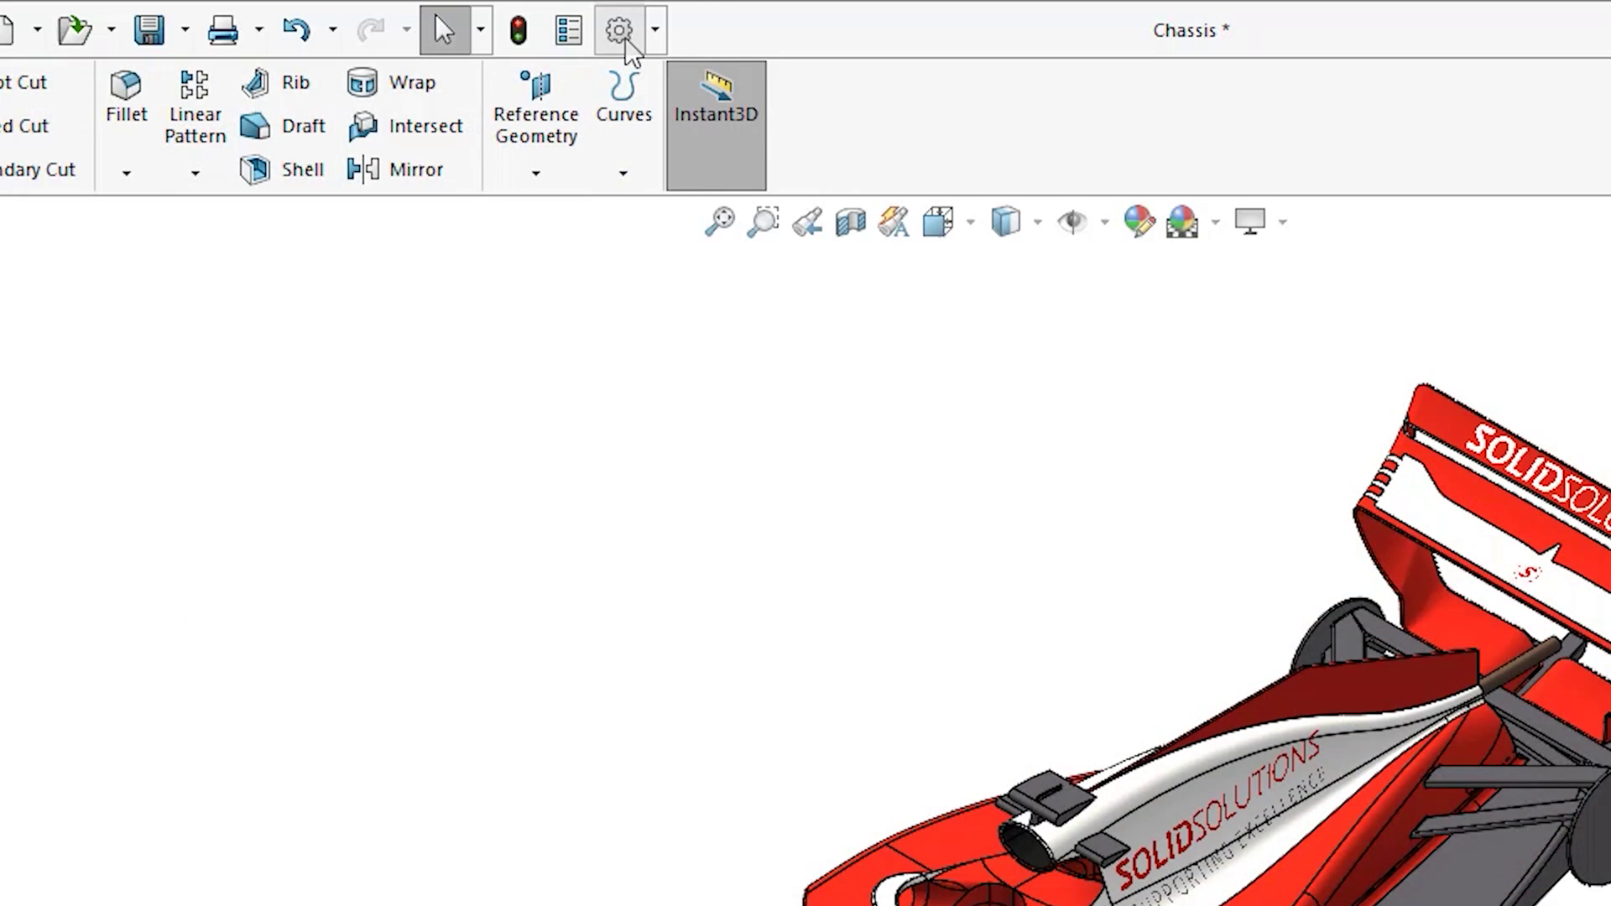
pyautogui.click(623, 35)
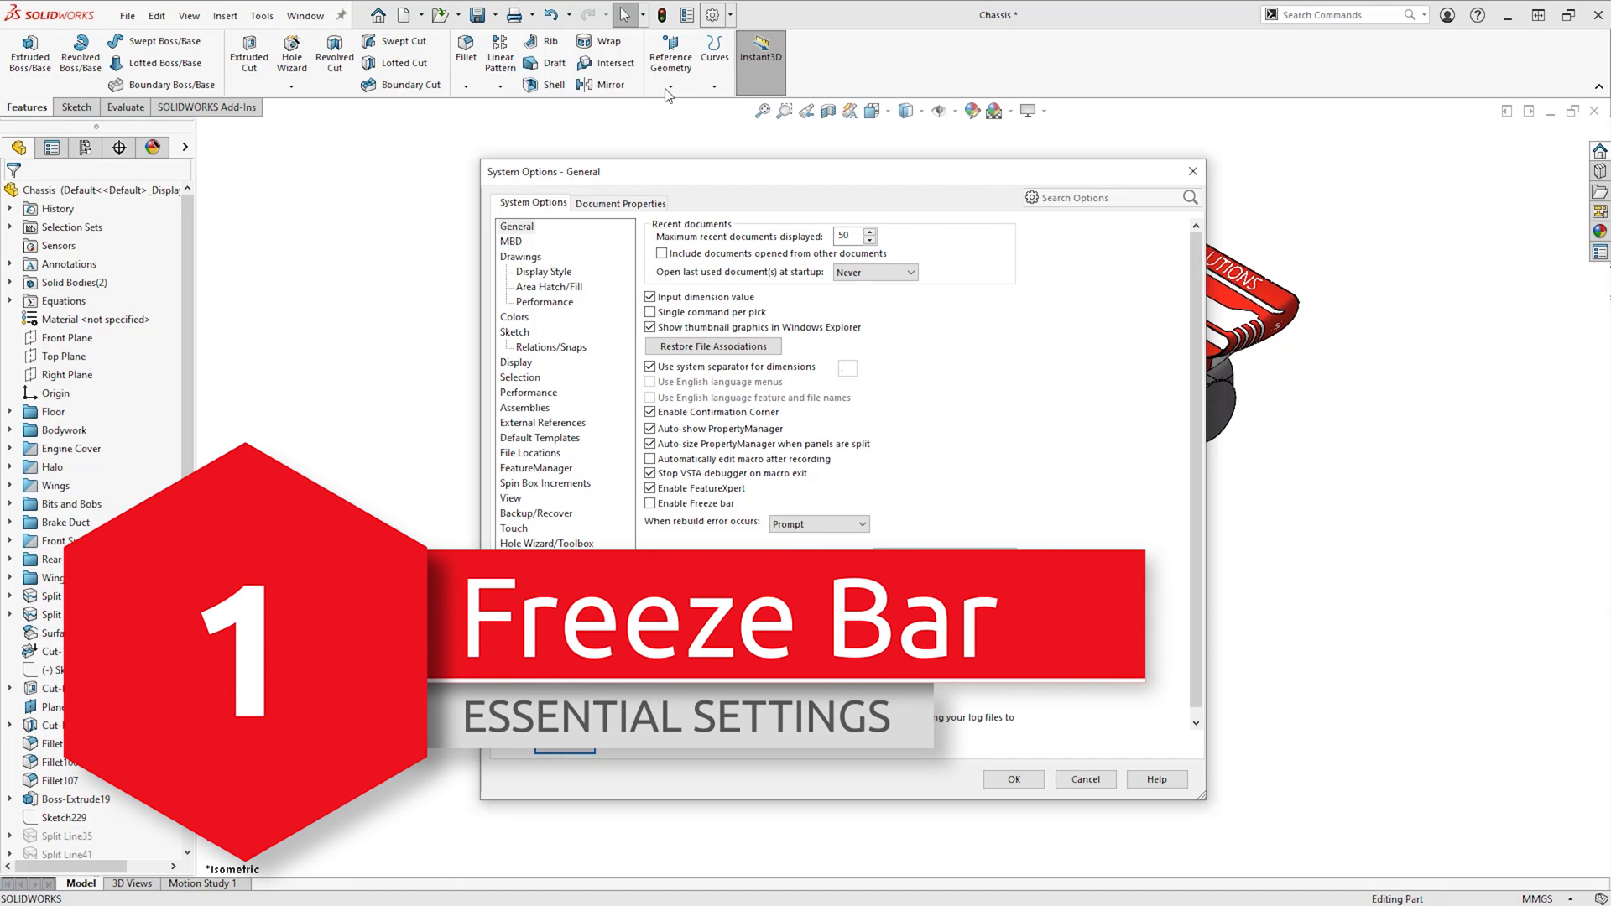
# Turn on Enable Freeze bar on the General page and confirm with OK.
pyautogui.click(515, 226)
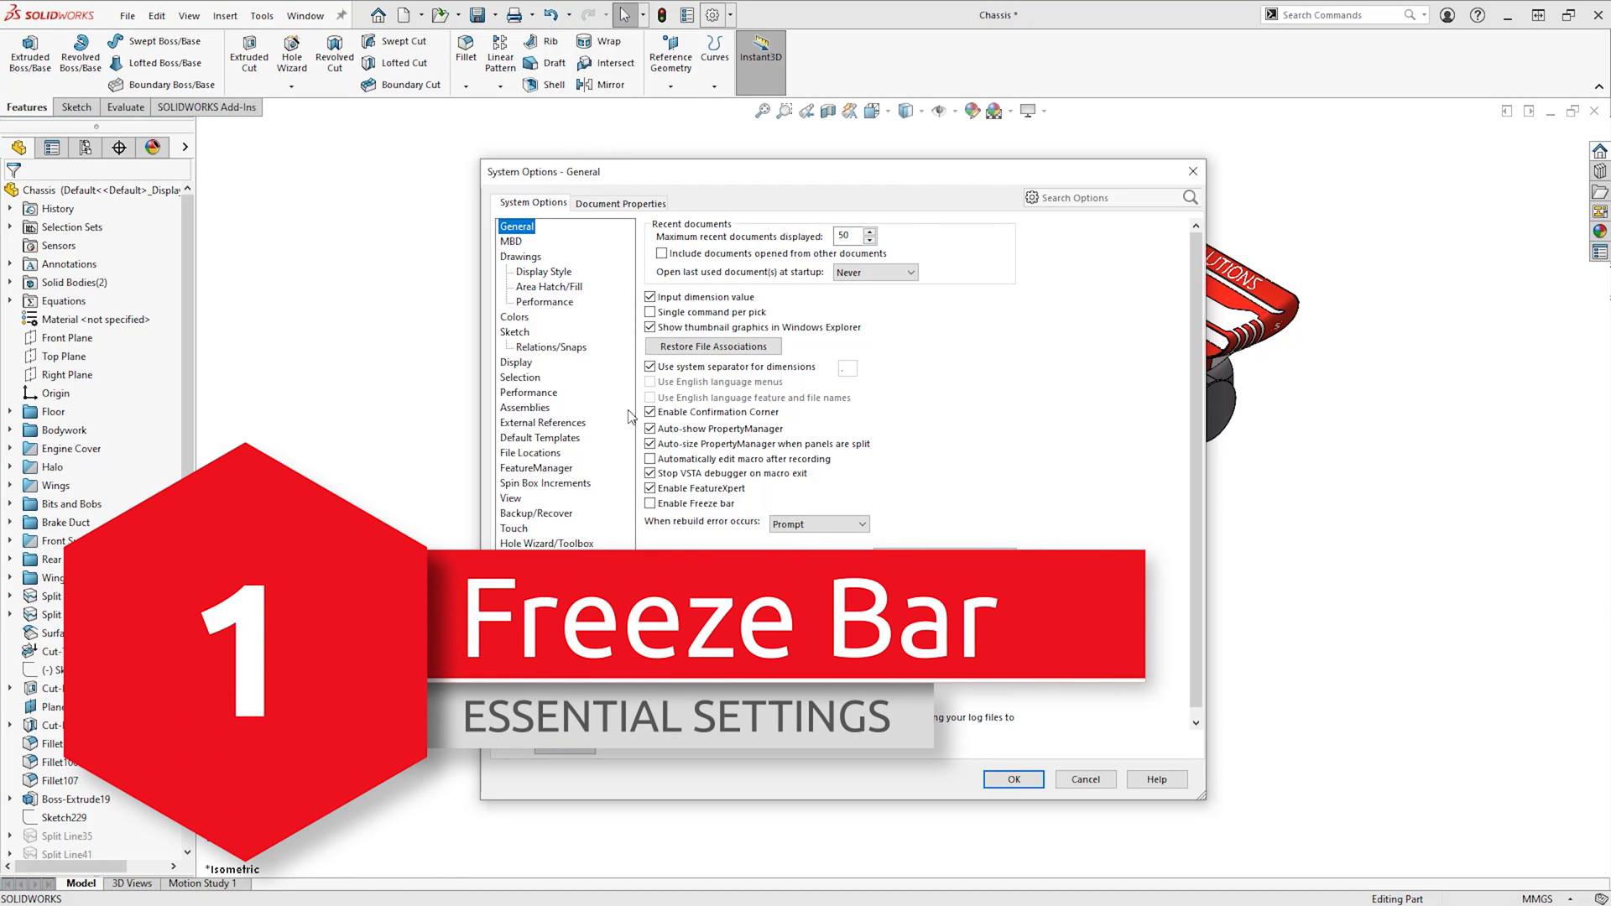
pyautogui.click(649, 504)
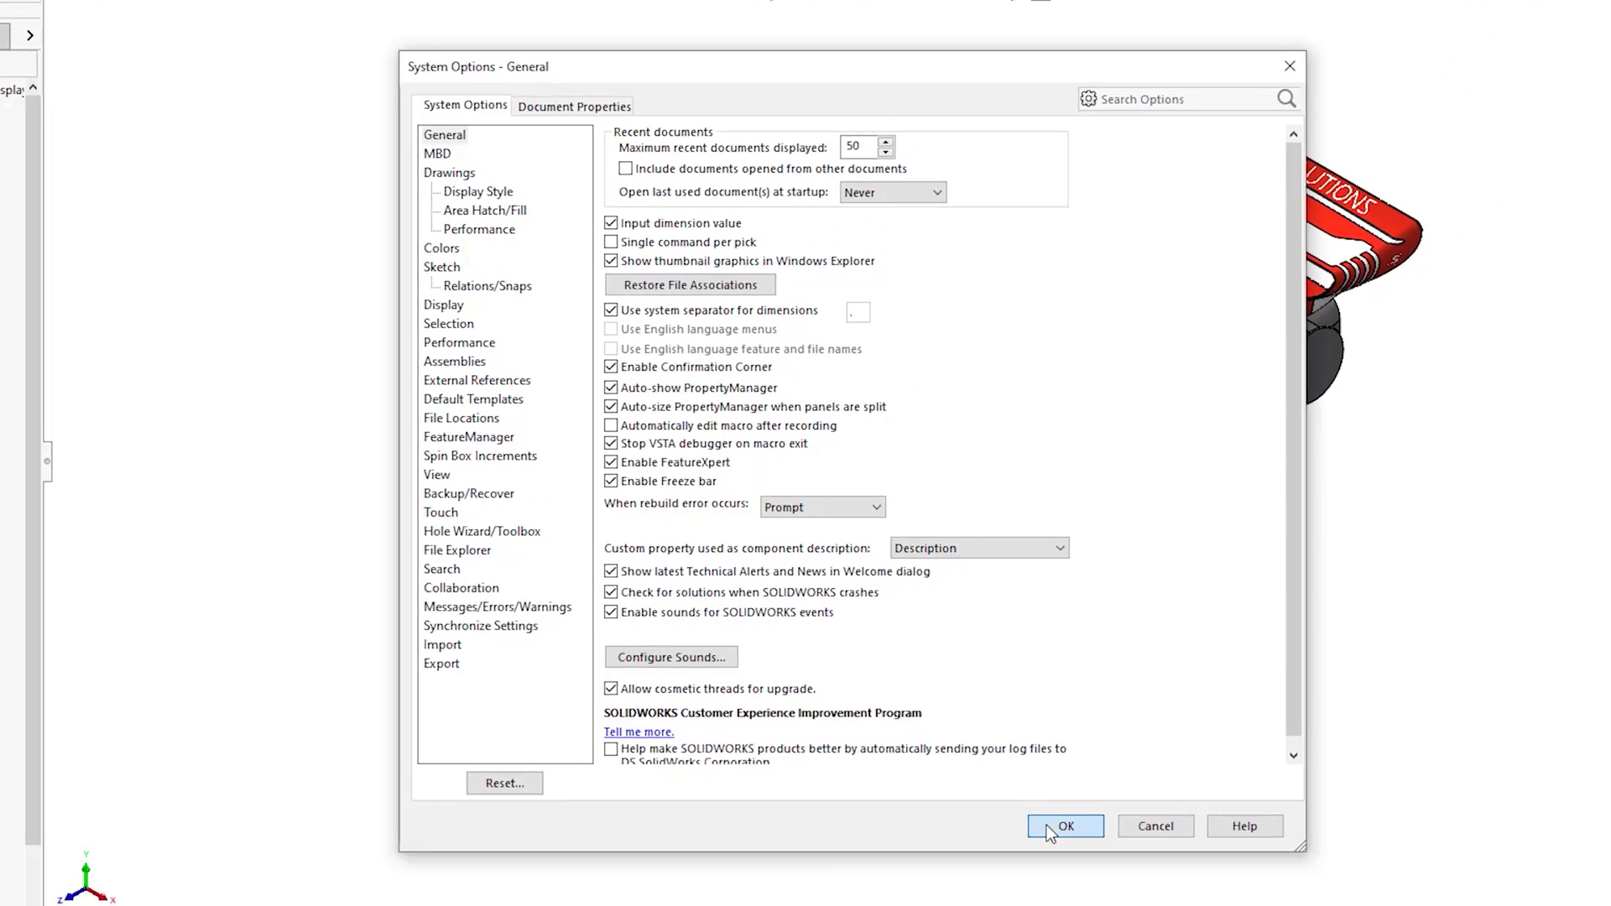
pyautogui.click(1053, 825)
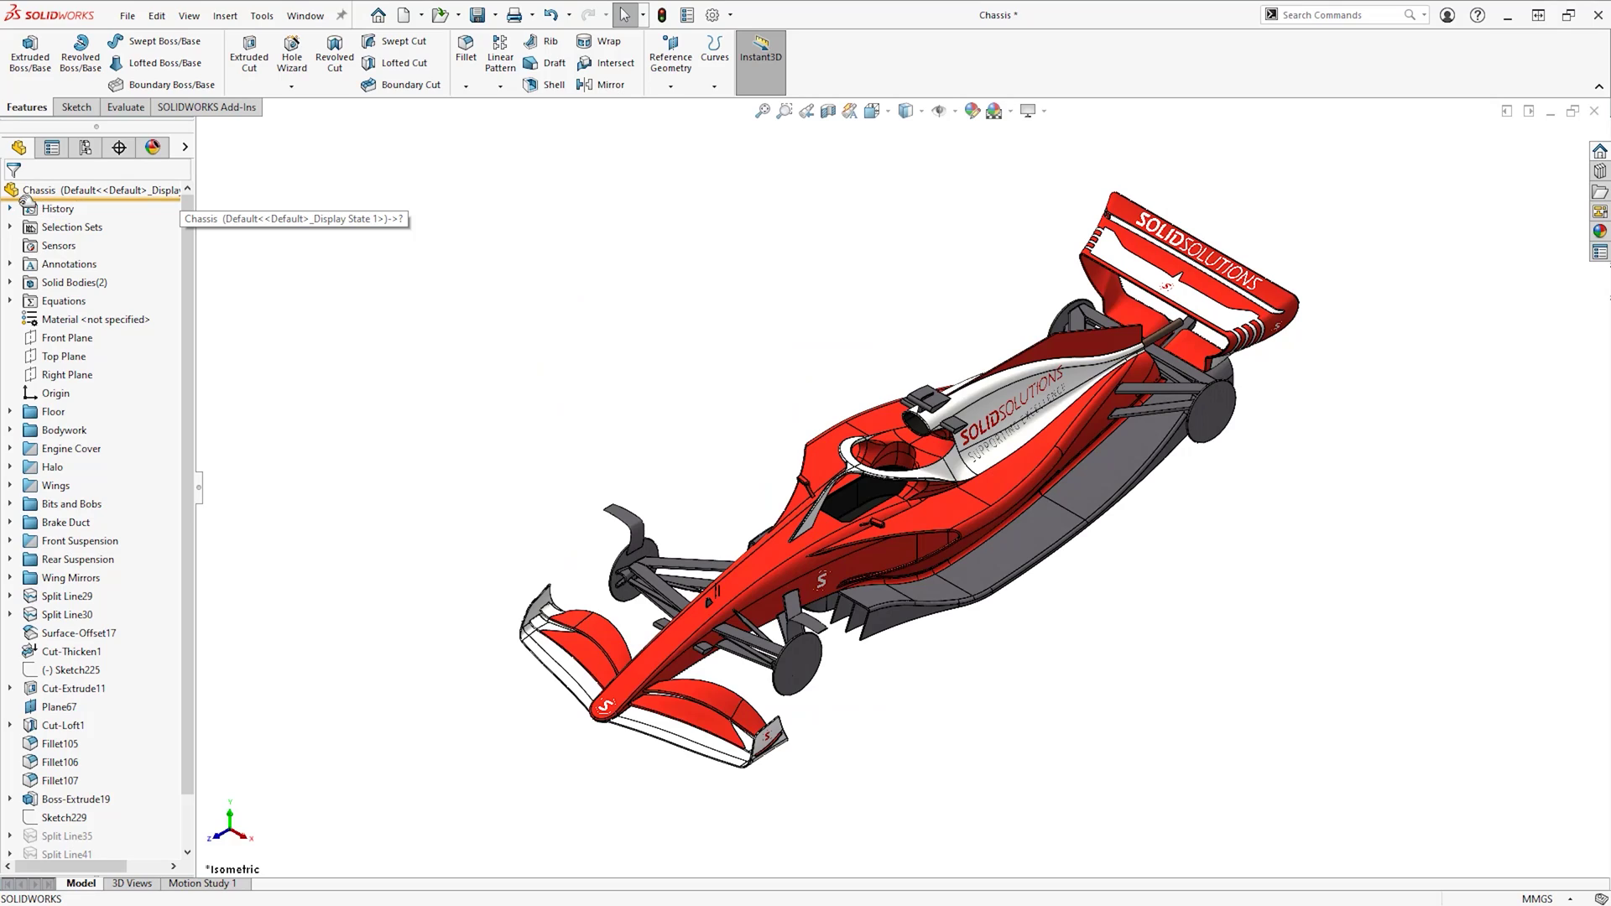
# Drag the freeze bar from below Floor down past Wing Mirrors in the Chassis tree.
pyautogui.moveTo(166, 198); pyautogui.dragTo(164, 282)
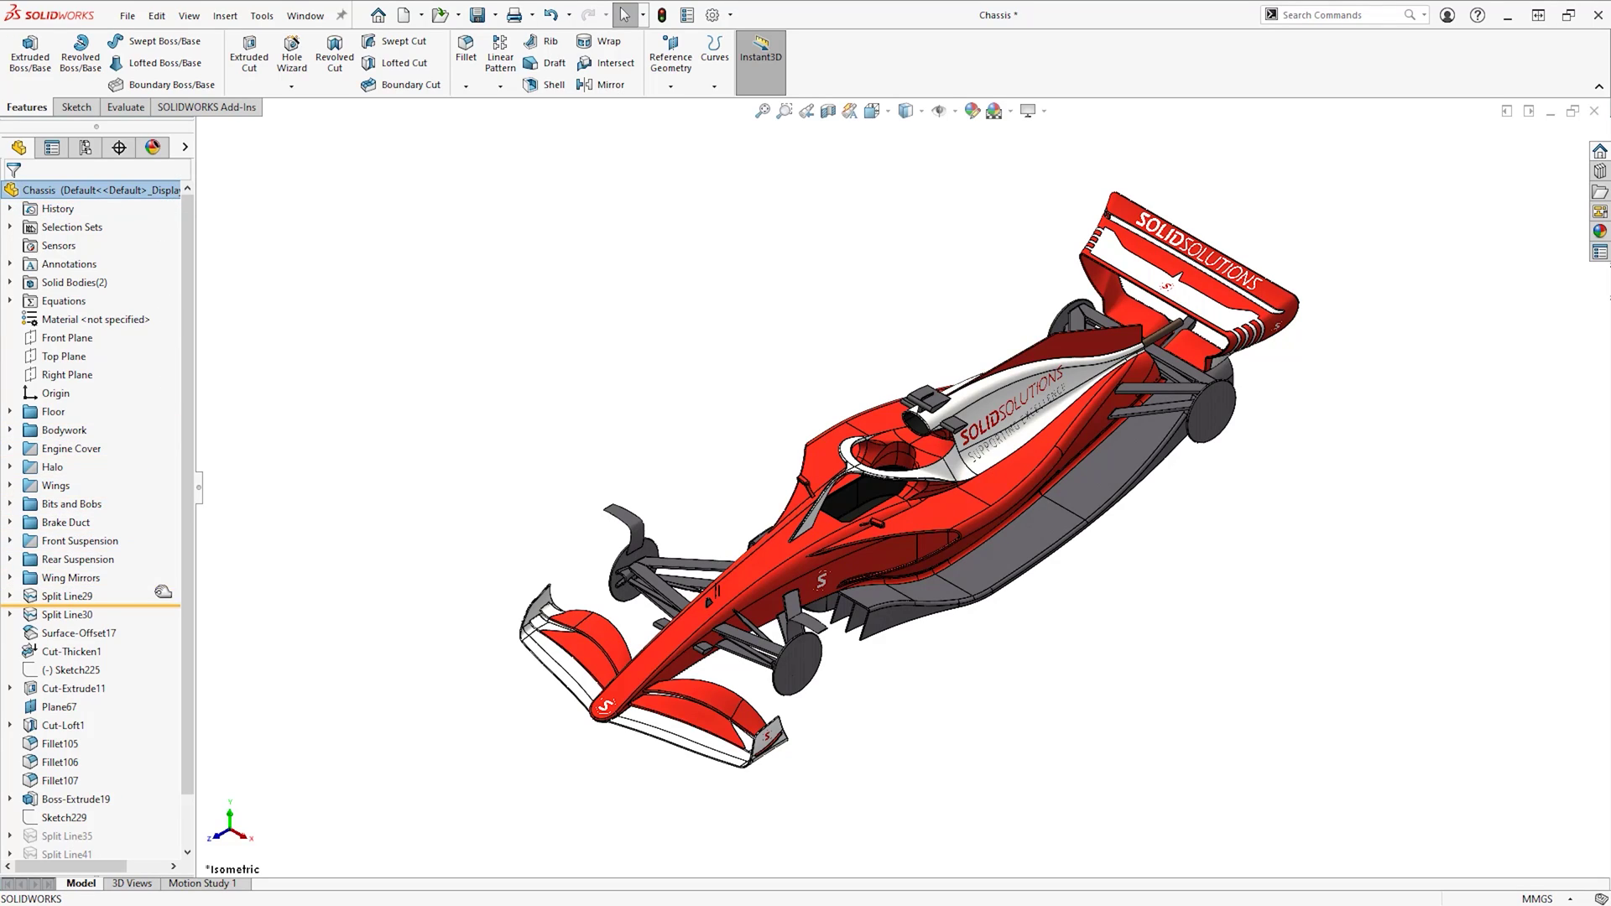
pyautogui.moveTo(172, 424); pyautogui.dragTo(172, 585)
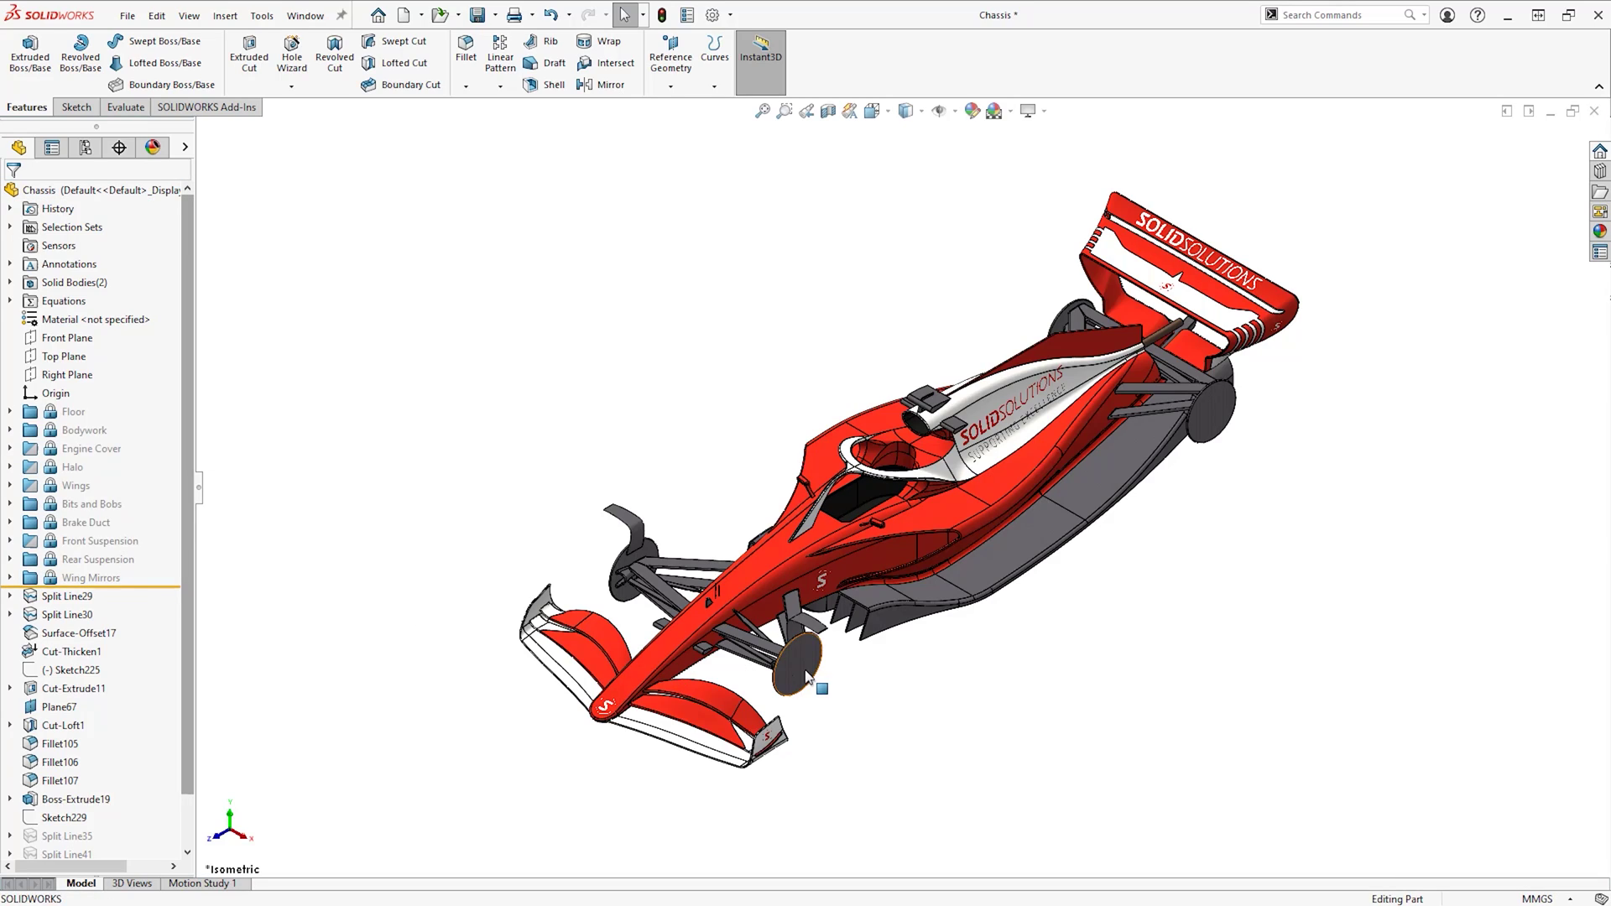
pyautogui.click(866, 702)
pyautogui.rightClick(92, 578)
pyautogui.rightClick(72, 603)
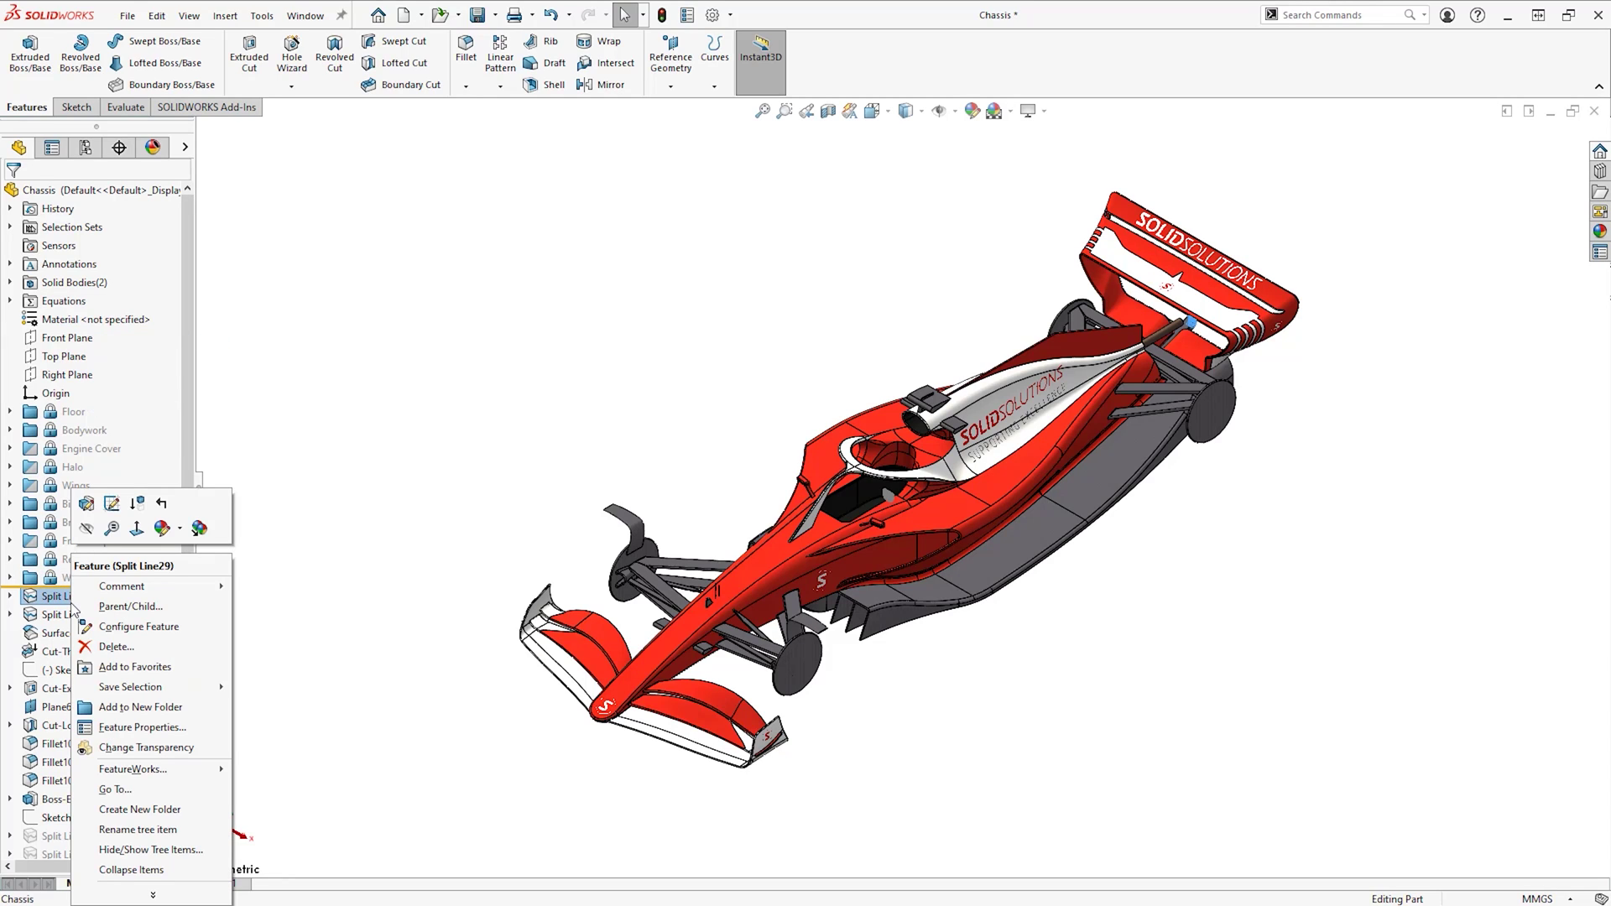
pyautogui.click(284, 594)
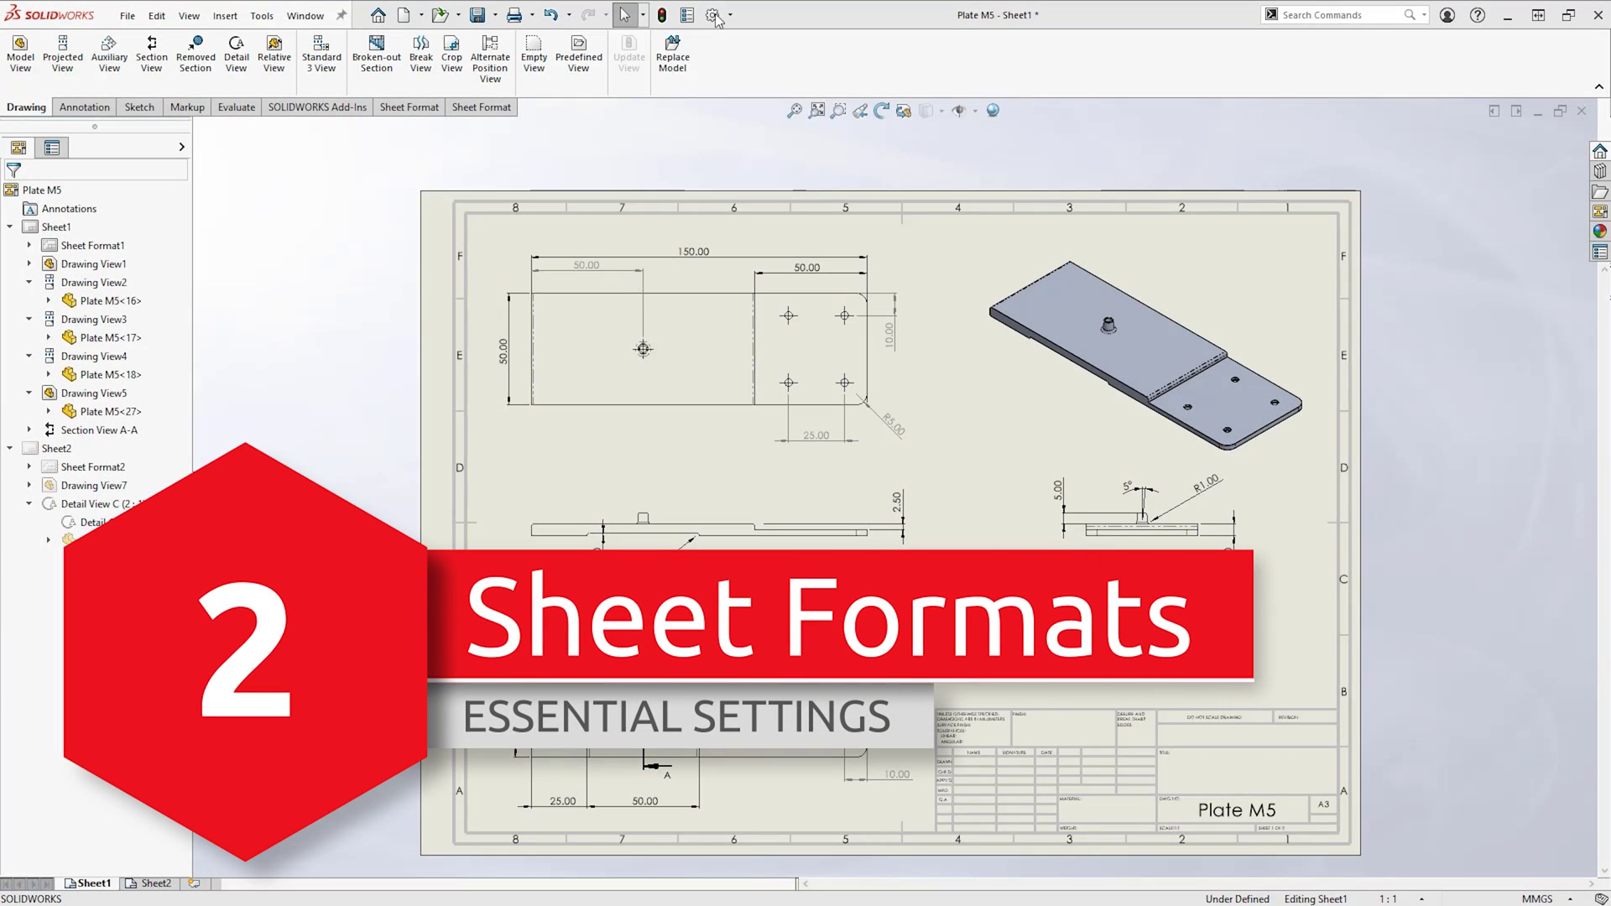
# Check the Drawings options, then add Sheet3 with the A4 (ISO) sheet format.
pyautogui.click(712, 16)
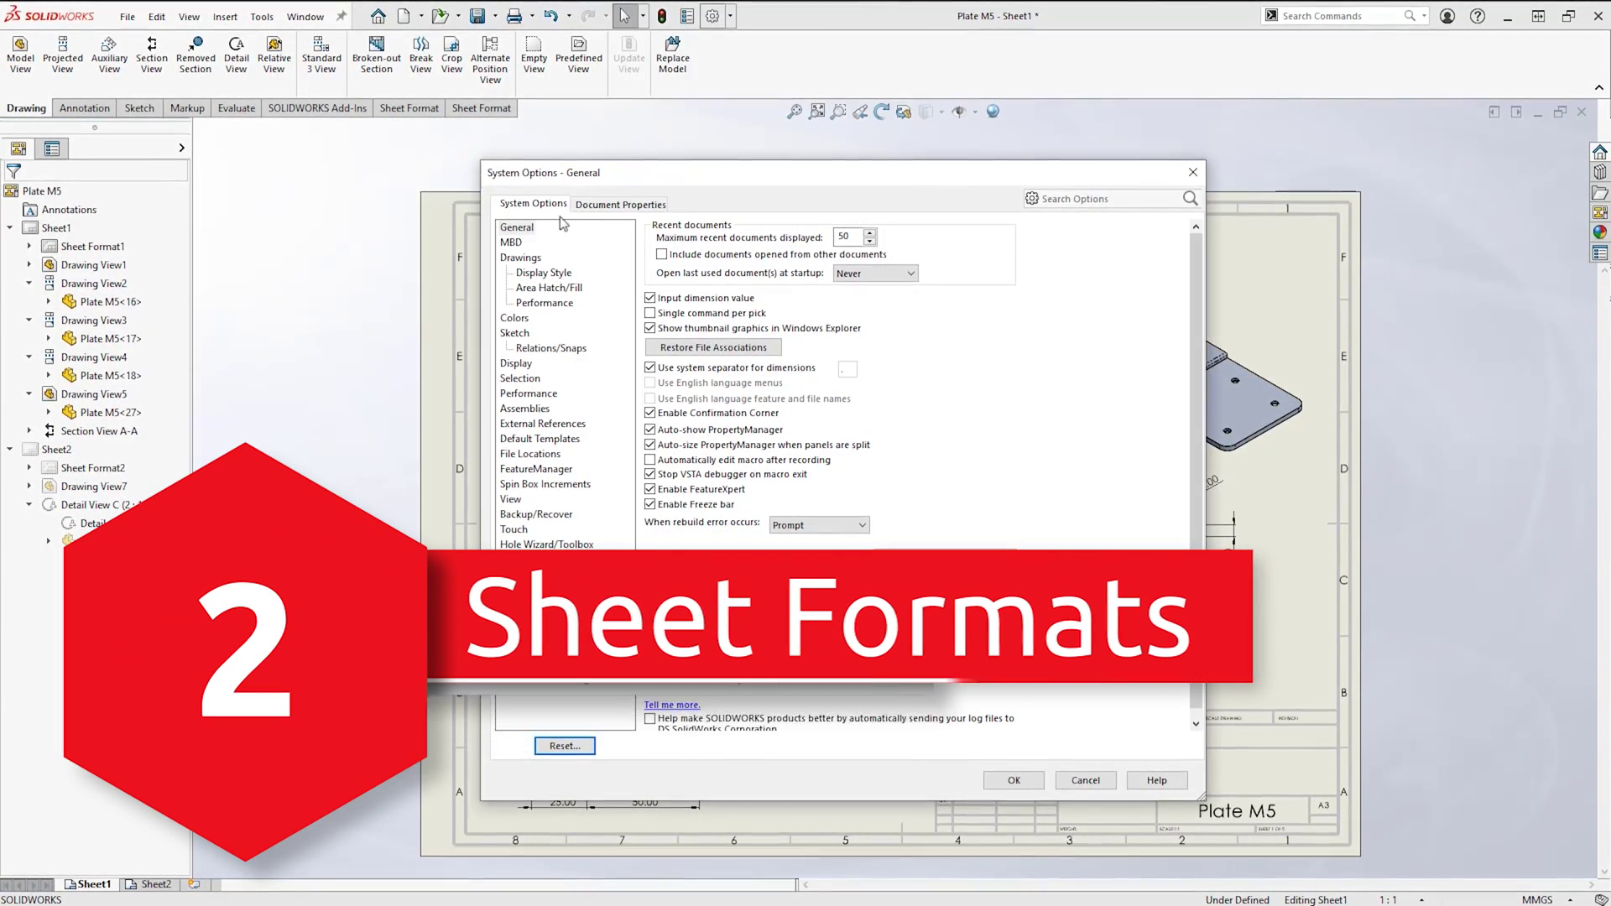
pyautogui.click(521, 259)
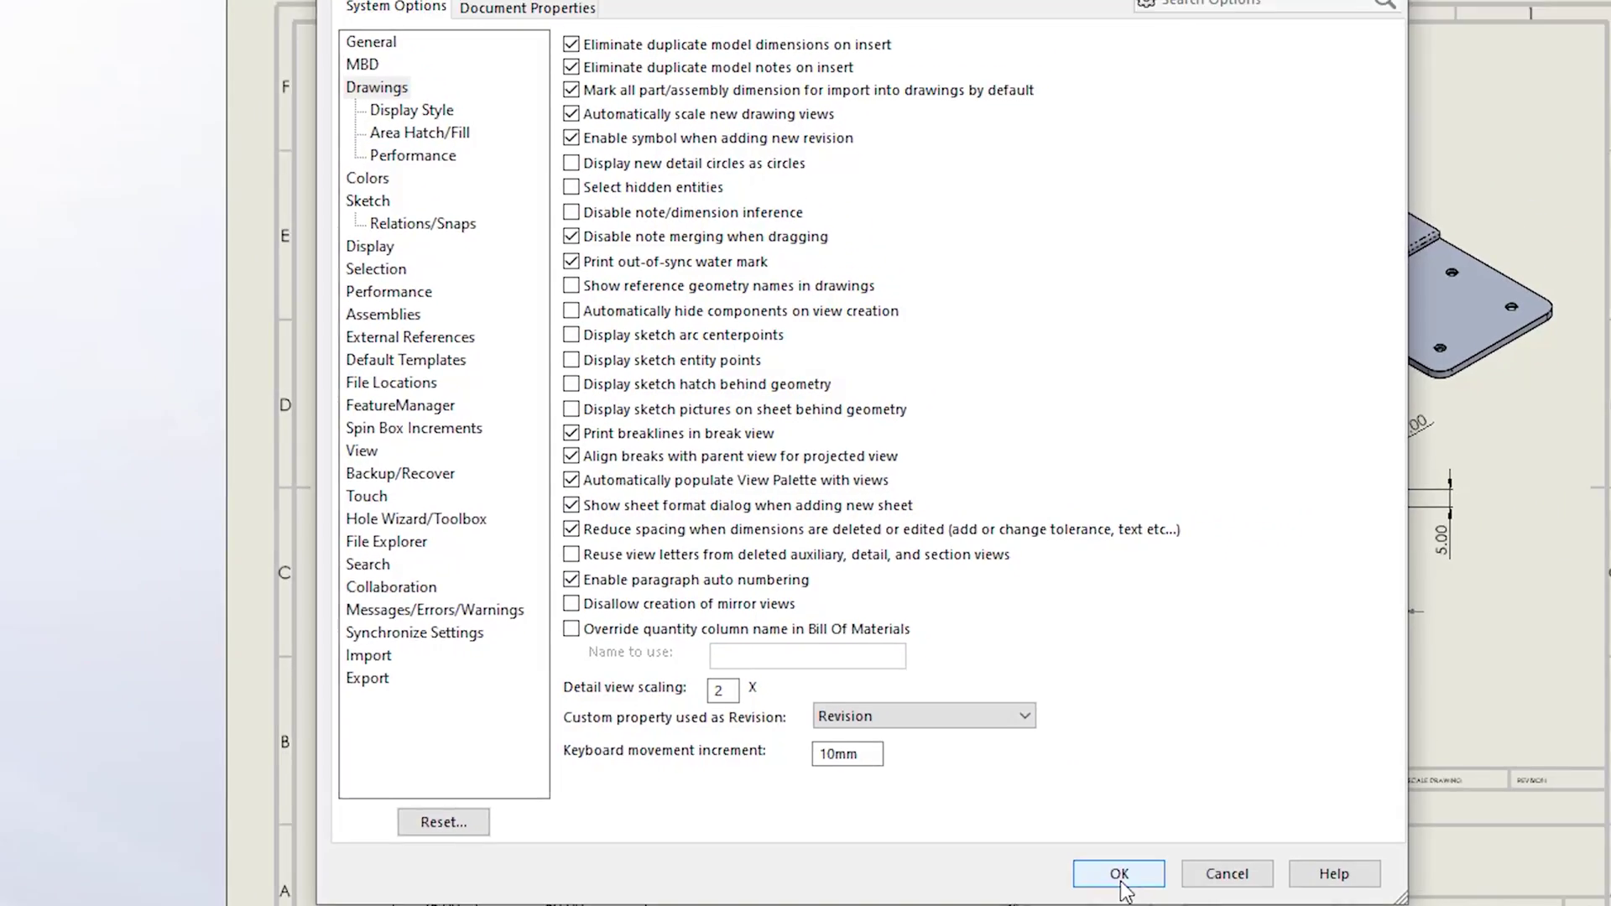
pyautogui.click(1119, 873)
pyautogui.click(195, 883)
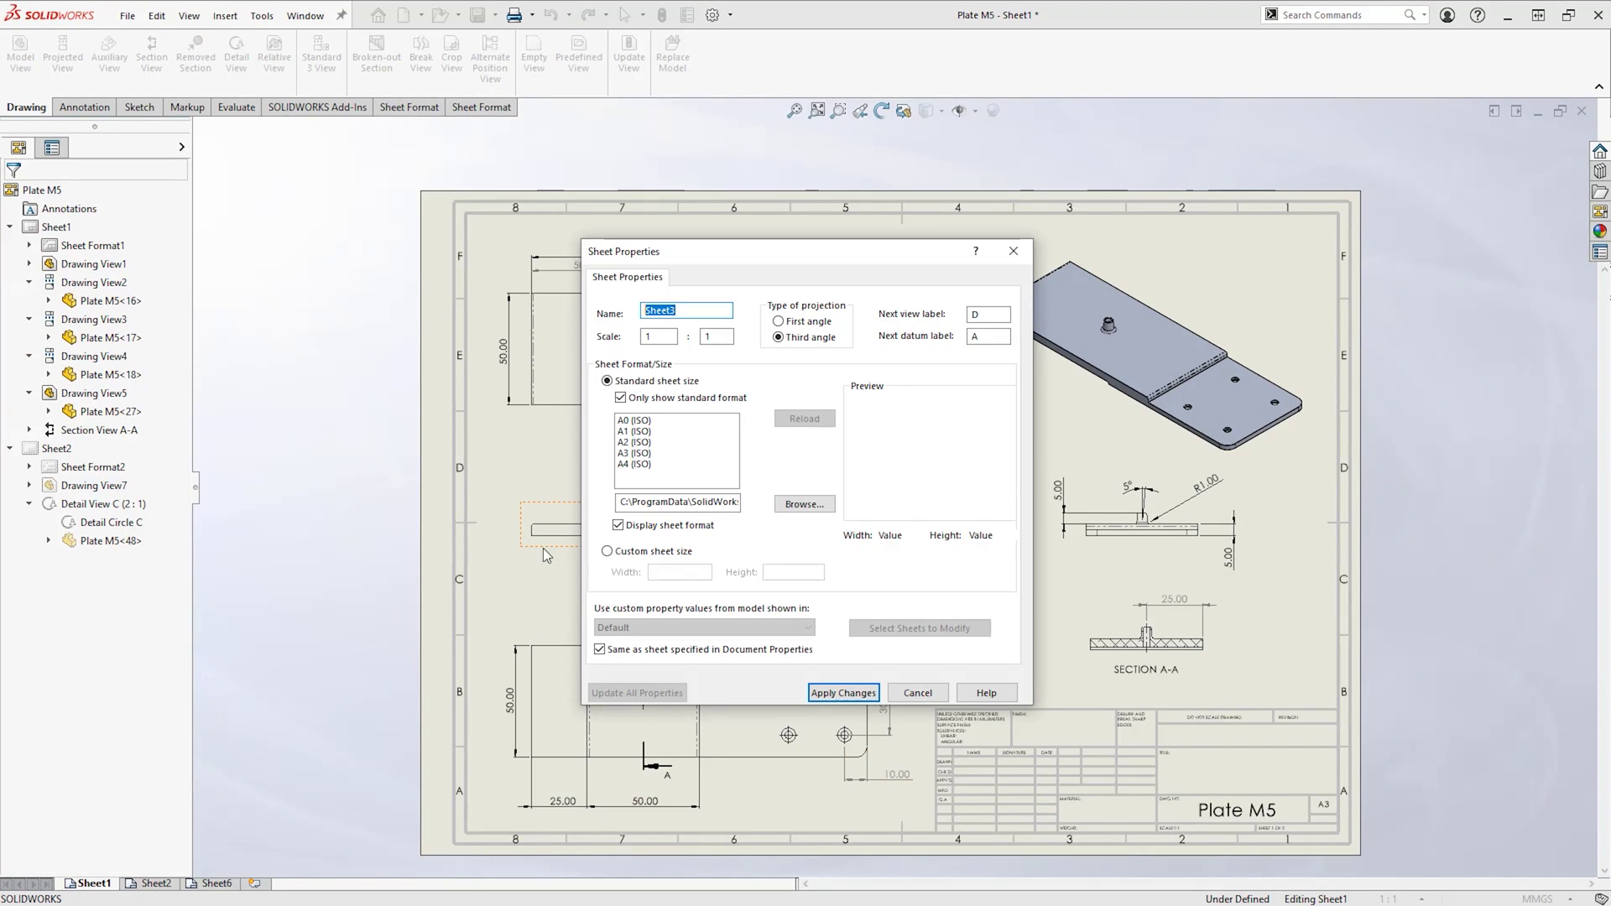
pyautogui.moveTo(633, 420); pyautogui.dragTo(664, 472)
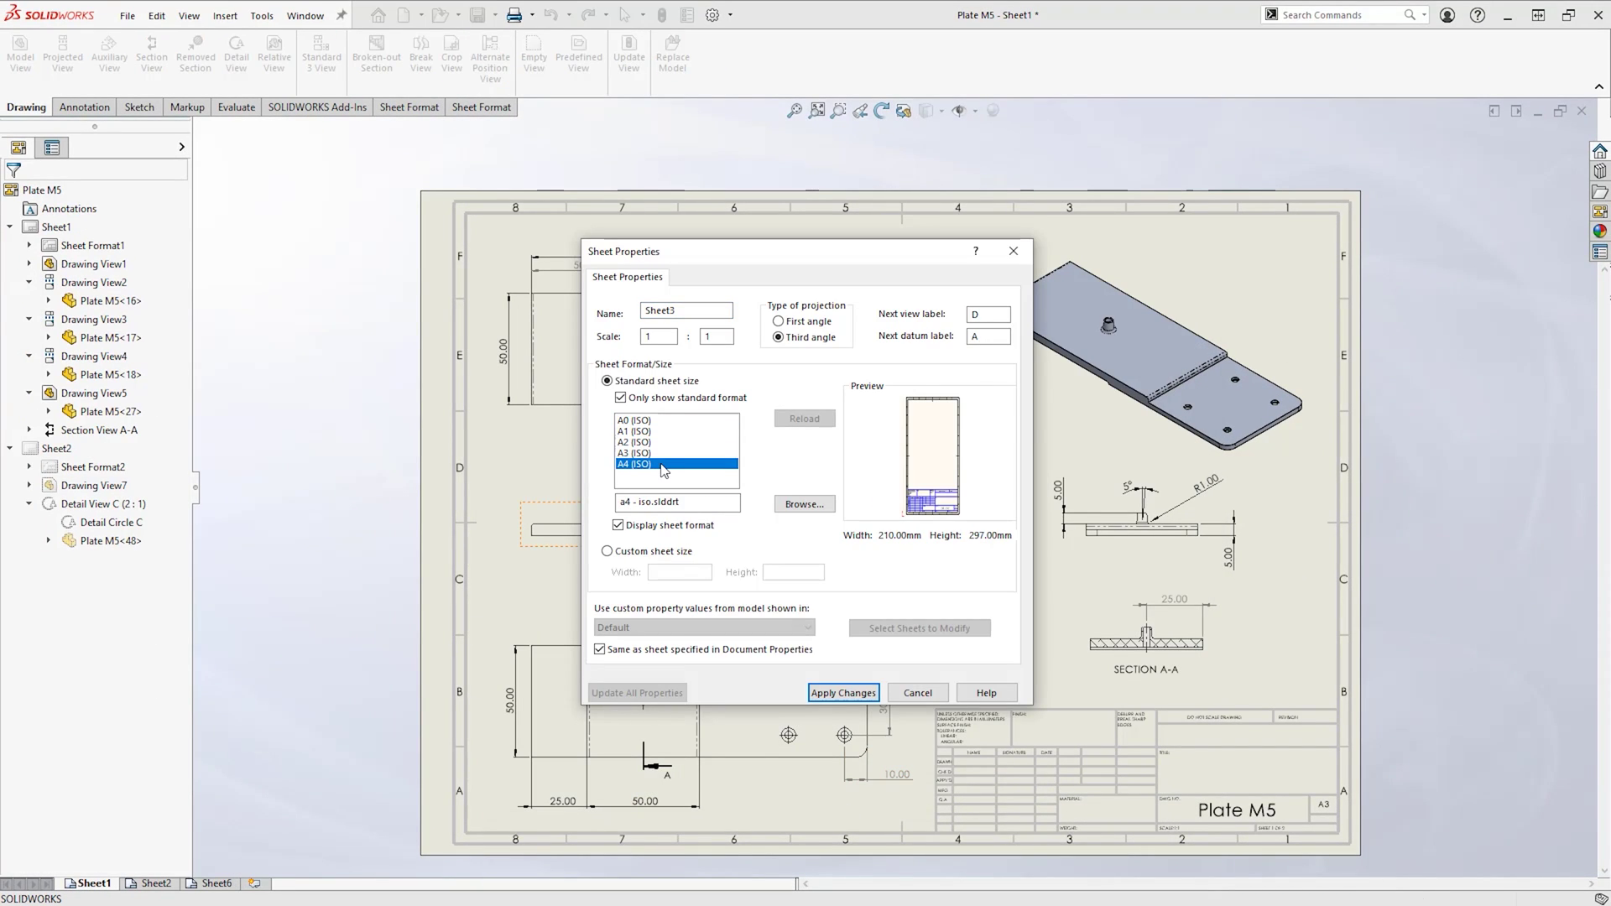
pyautogui.click(843, 694)
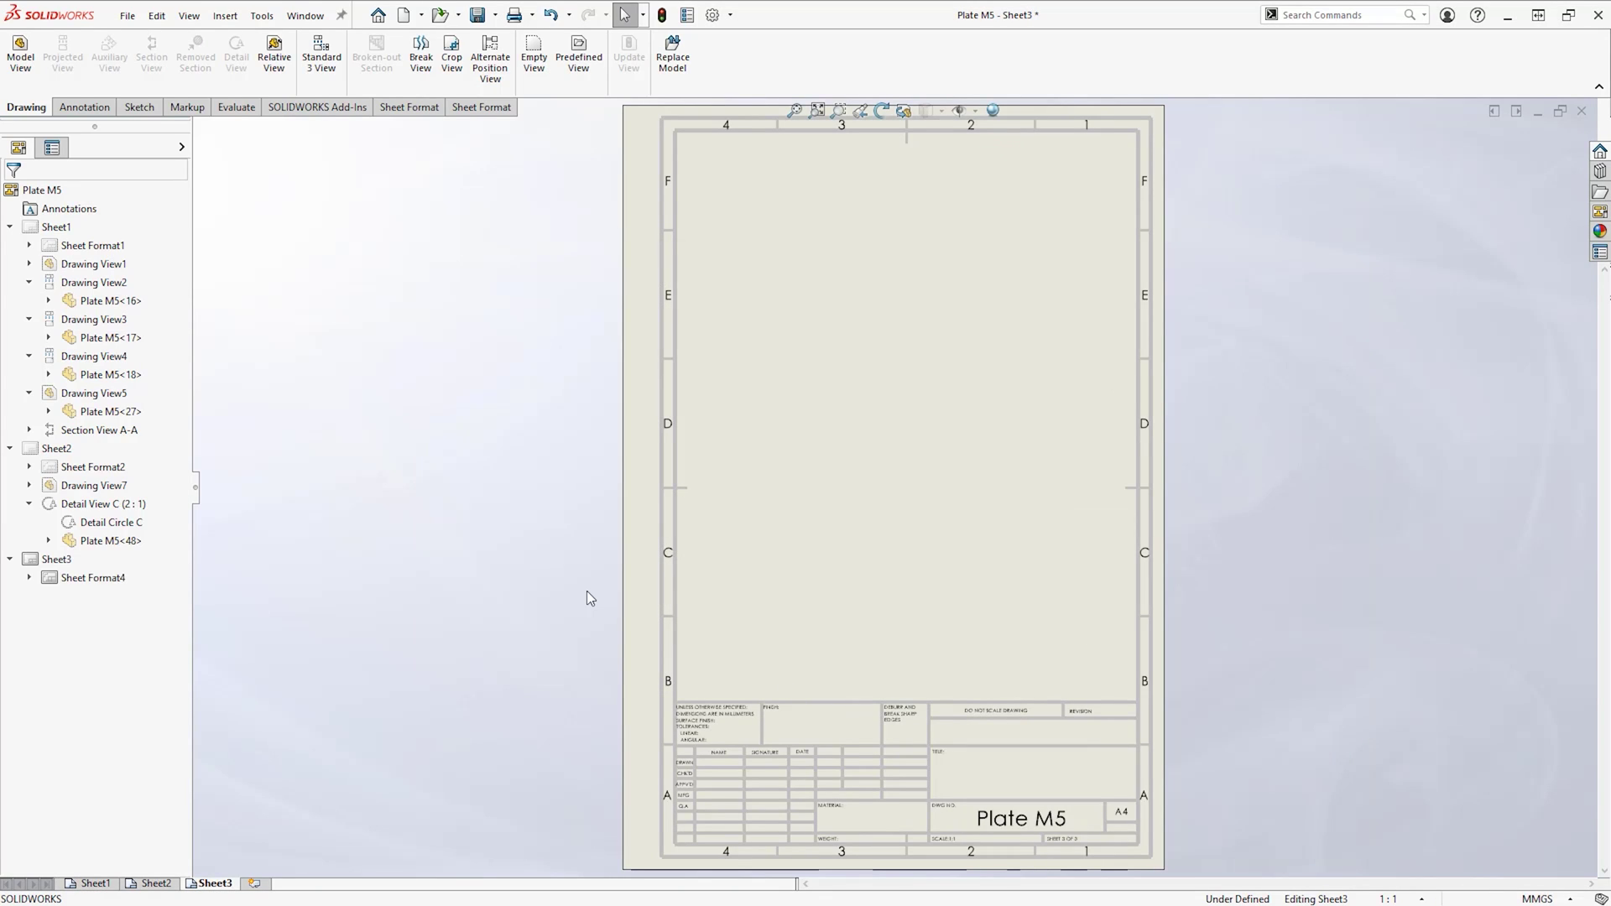
# Turn off the sheet format dialog for new sheets, then add Sheet4 and Sheet5.
pyautogui.click(713, 15)
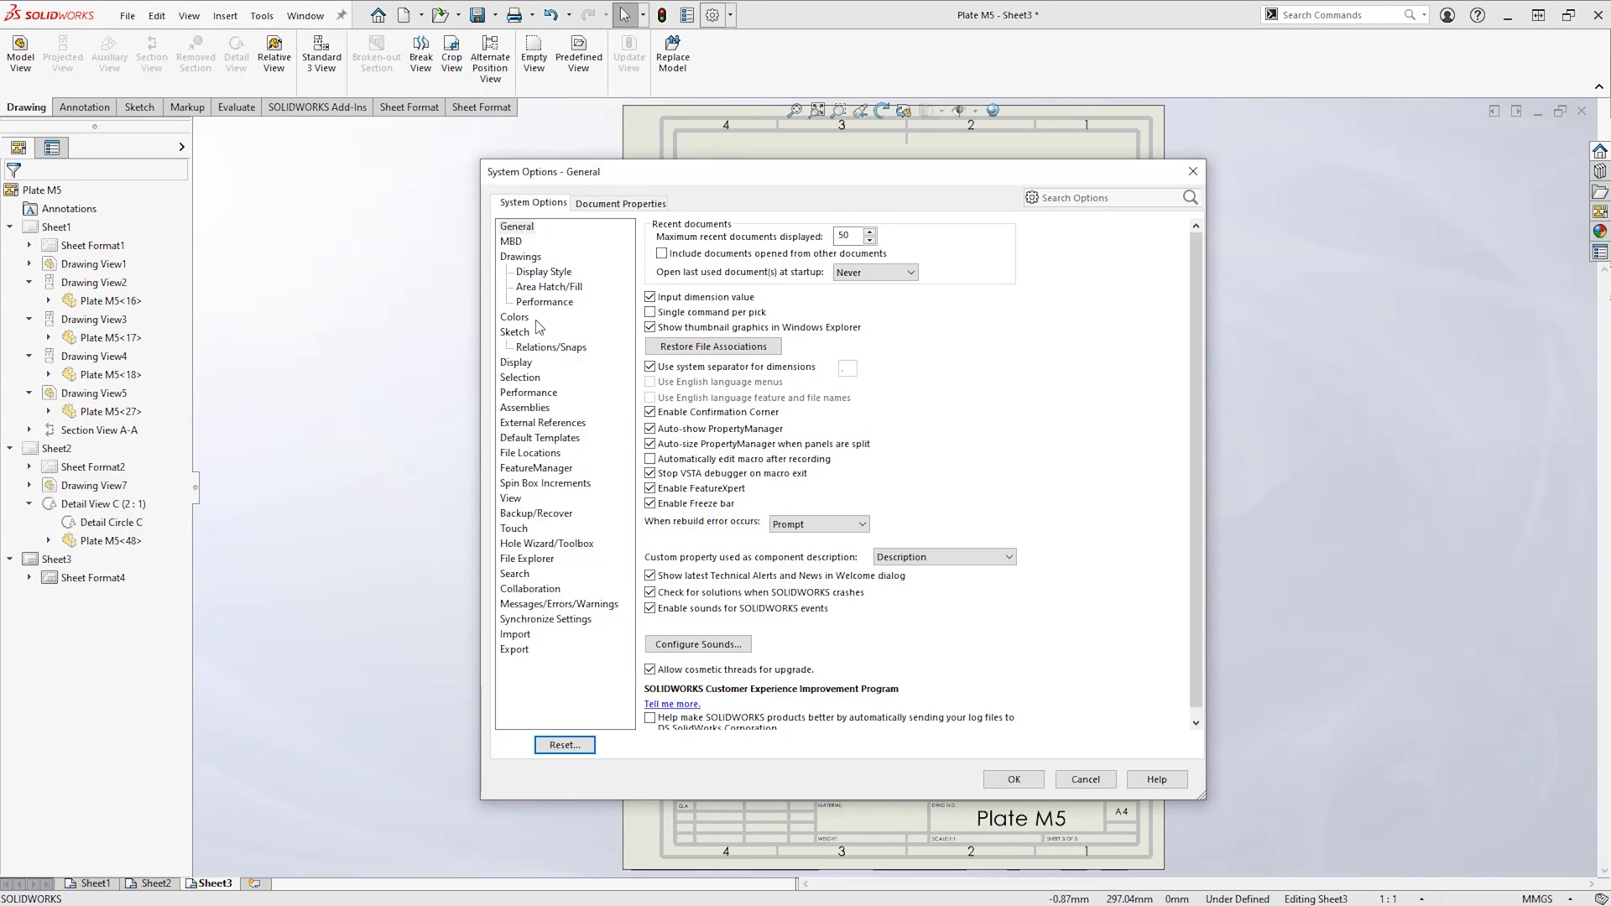
pyautogui.click(520, 258)
pyautogui.click(651, 536)
pyautogui.click(1013, 778)
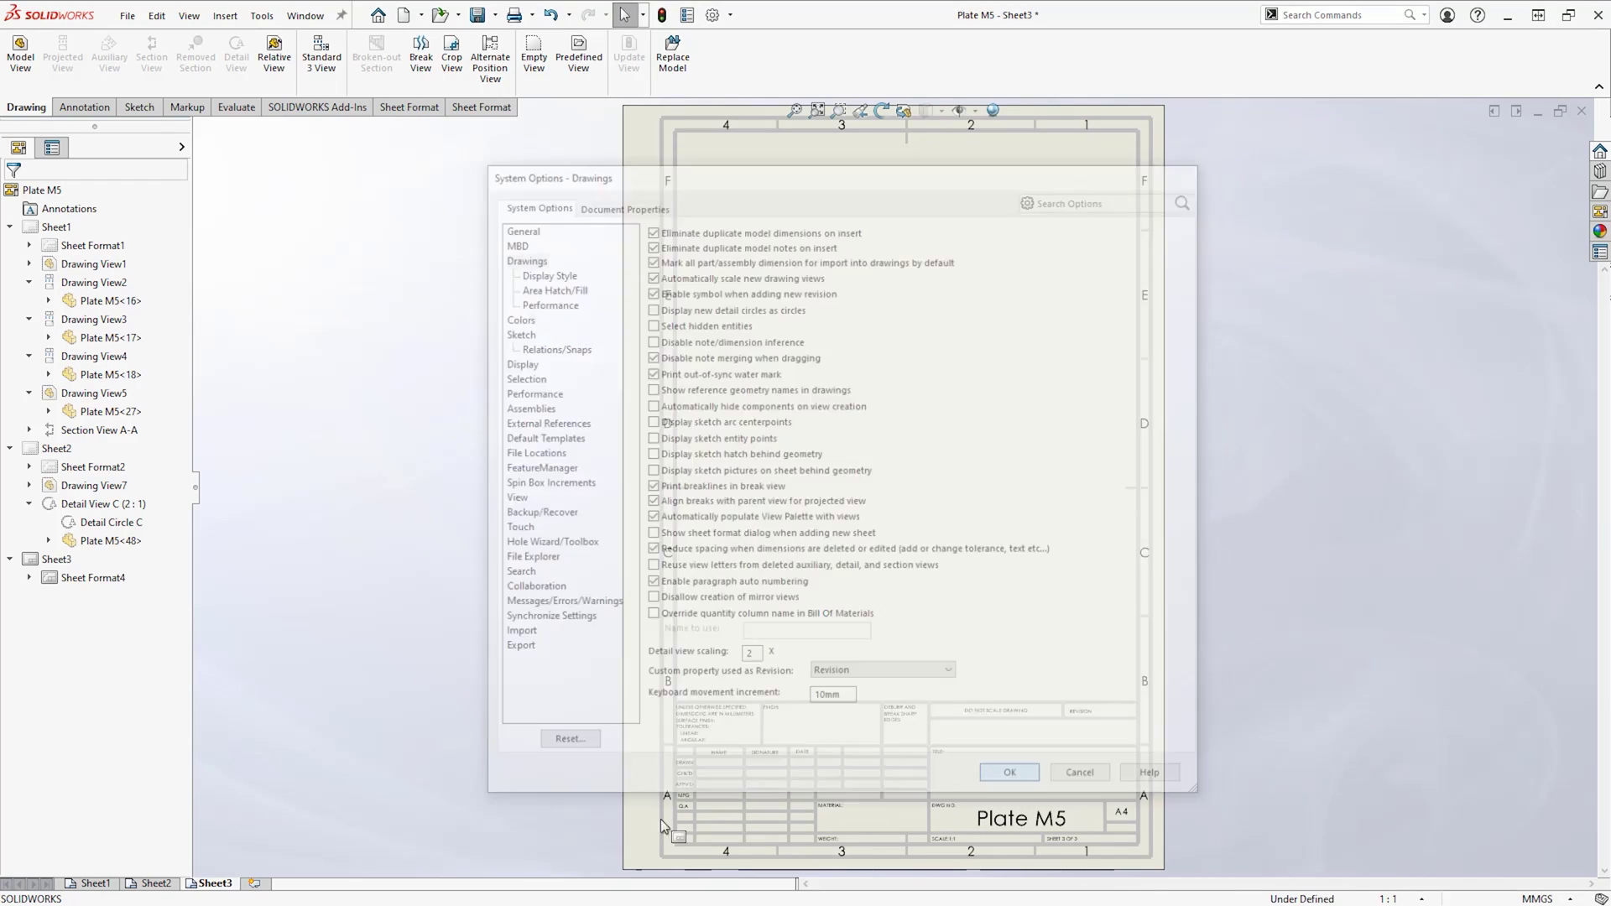
pyautogui.click(255, 883)
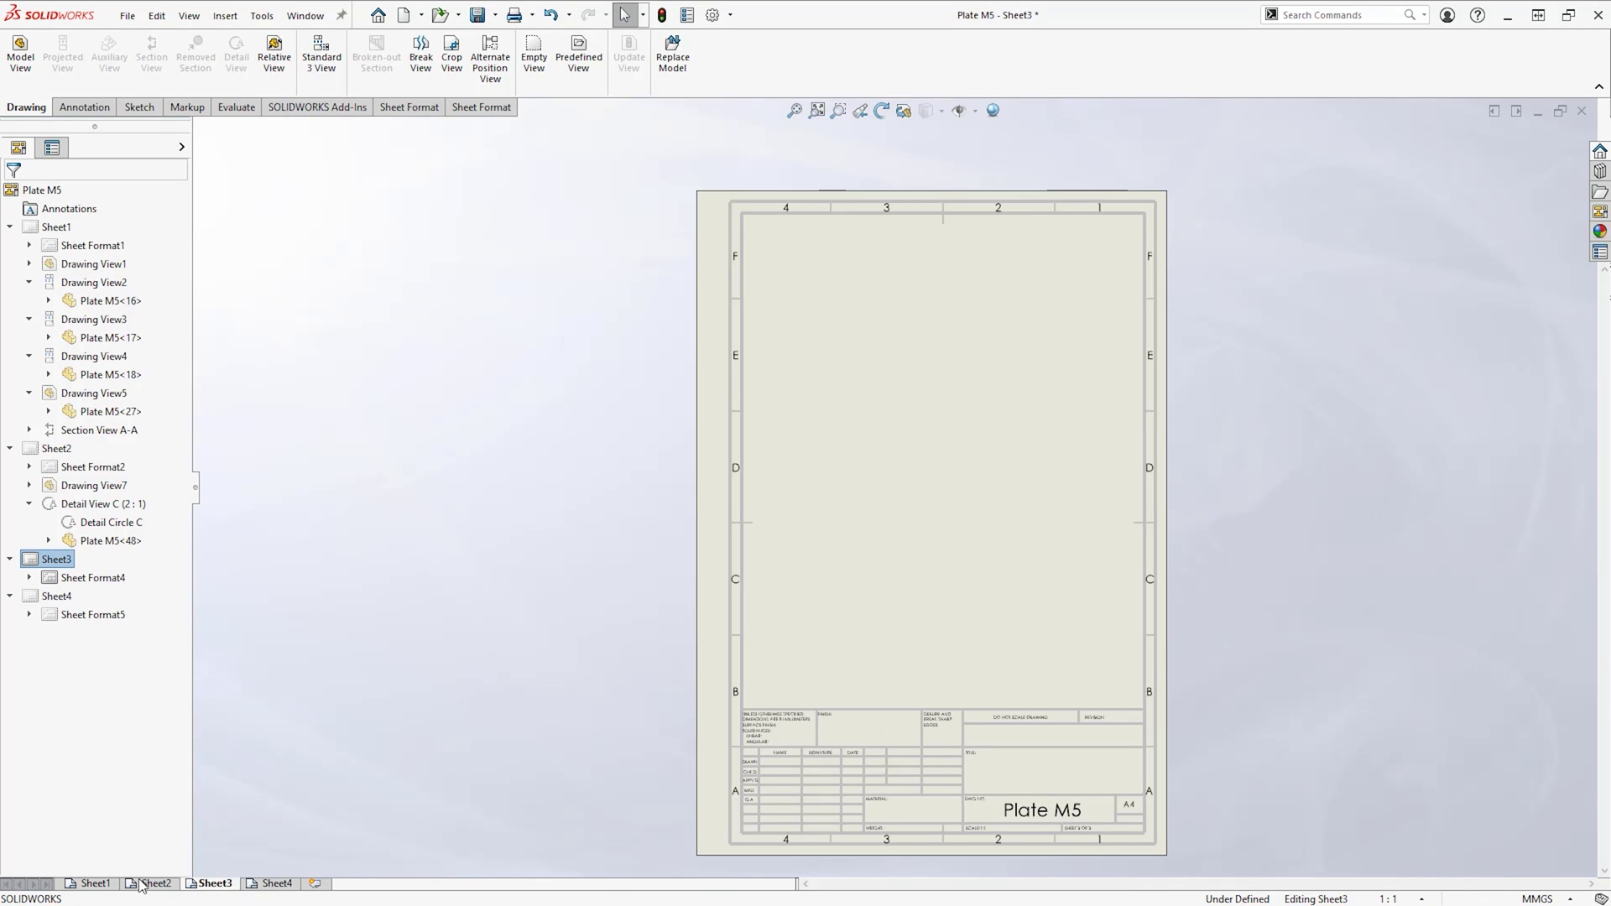
pyautogui.click(95, 884)
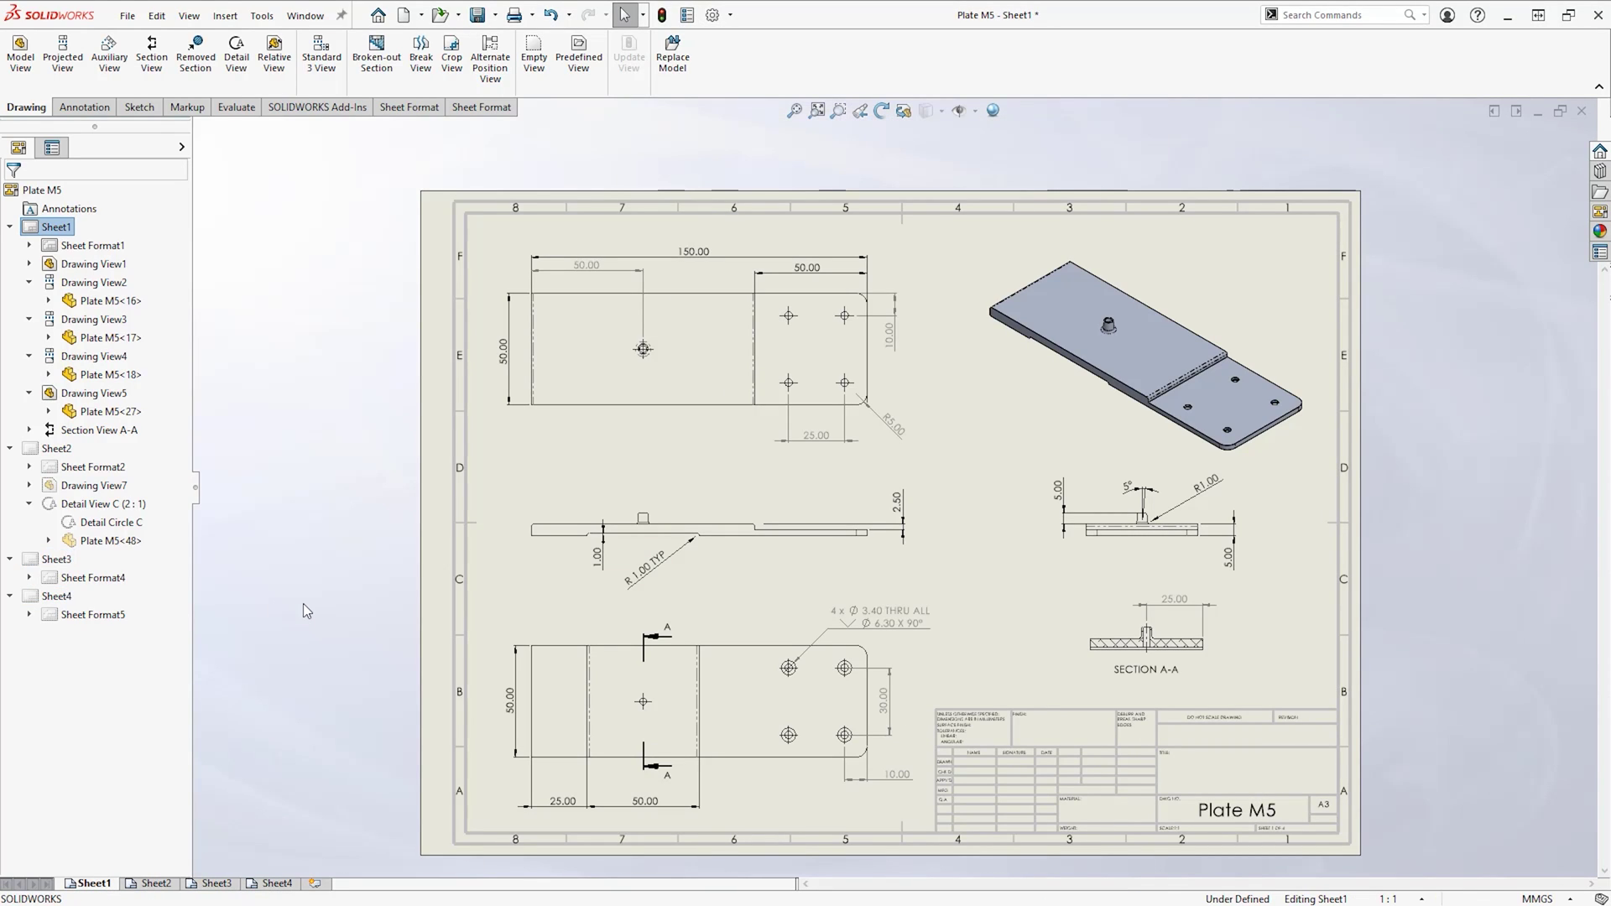
pyautogui.click(317, 885)
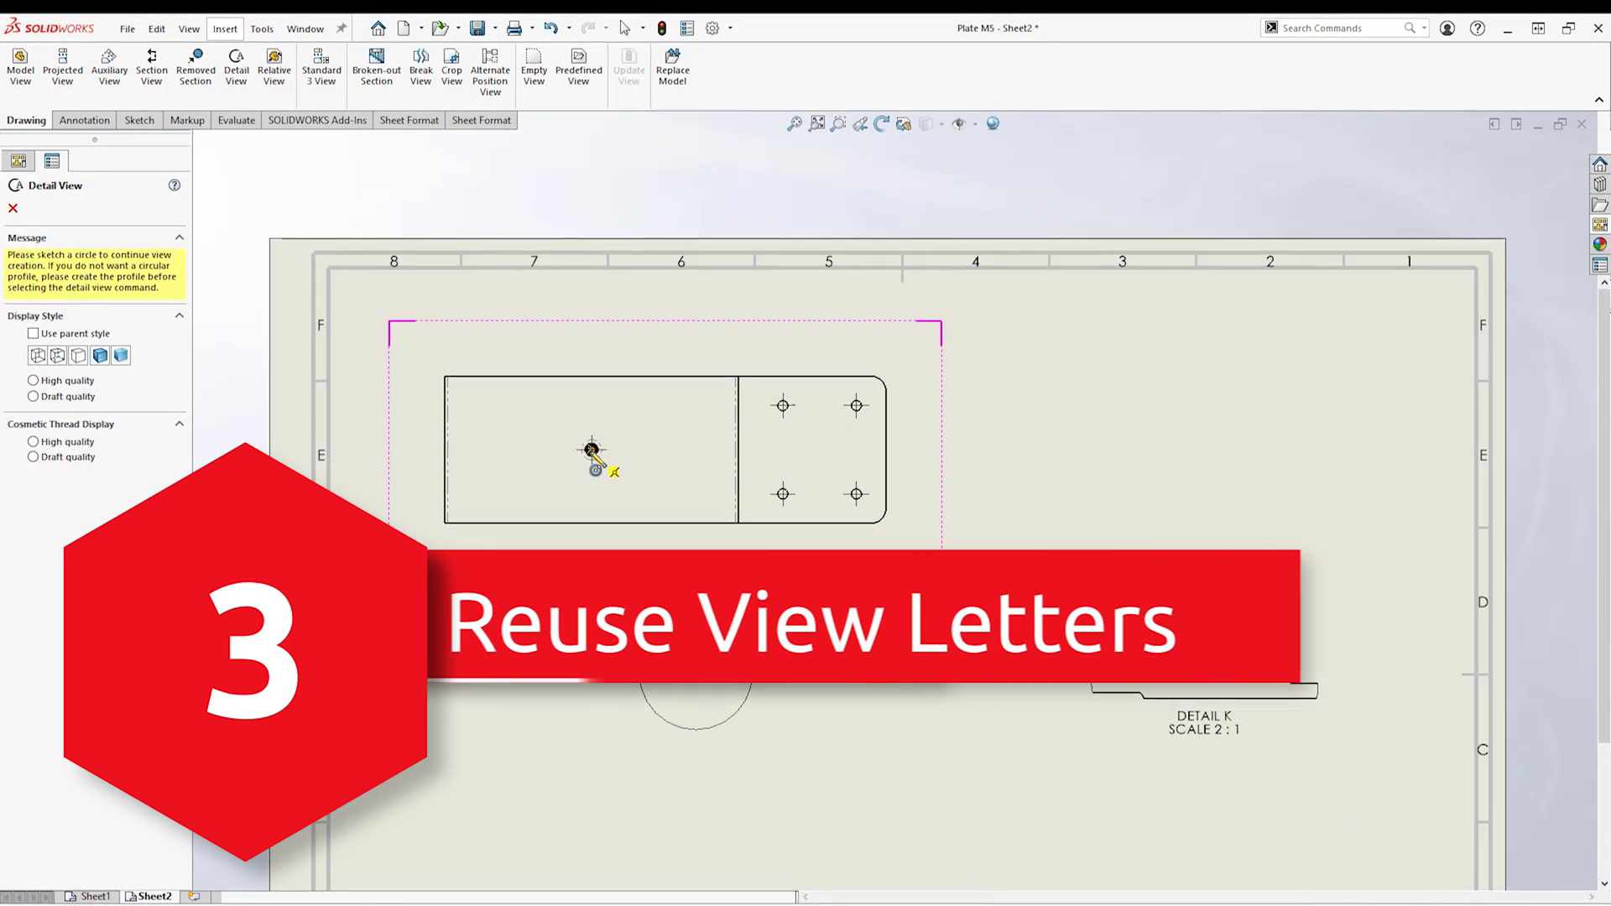
# Place detail view L, then enable reusing view letters from deleted auxiliary, detail and section views.
pyautogui.click(592, 449)
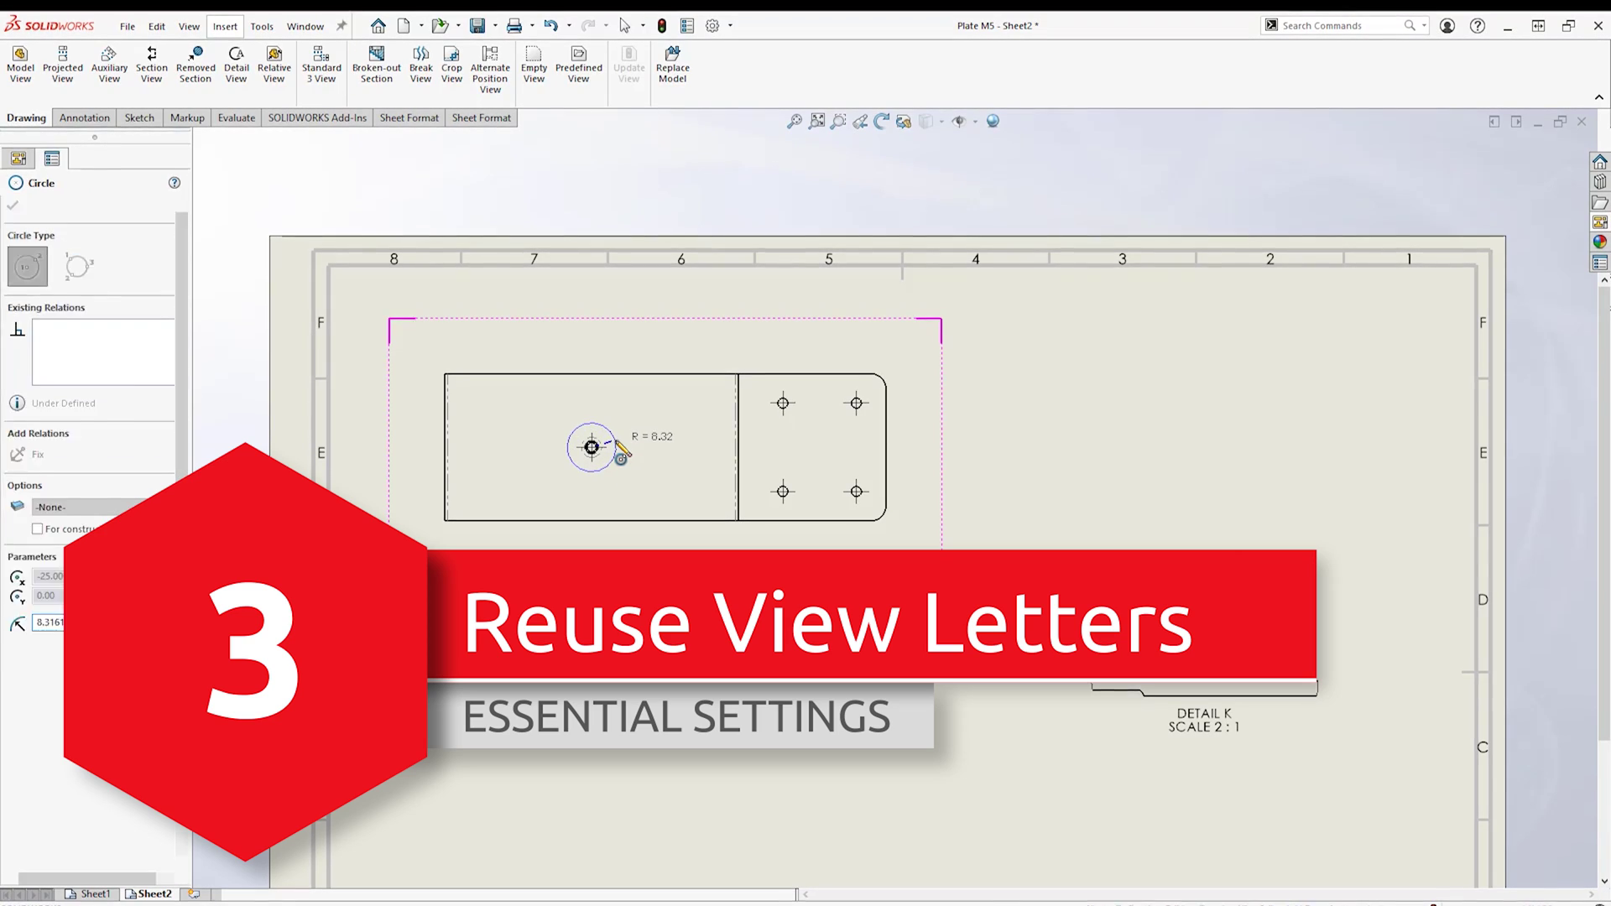
pyautogui.click(1211, 455)
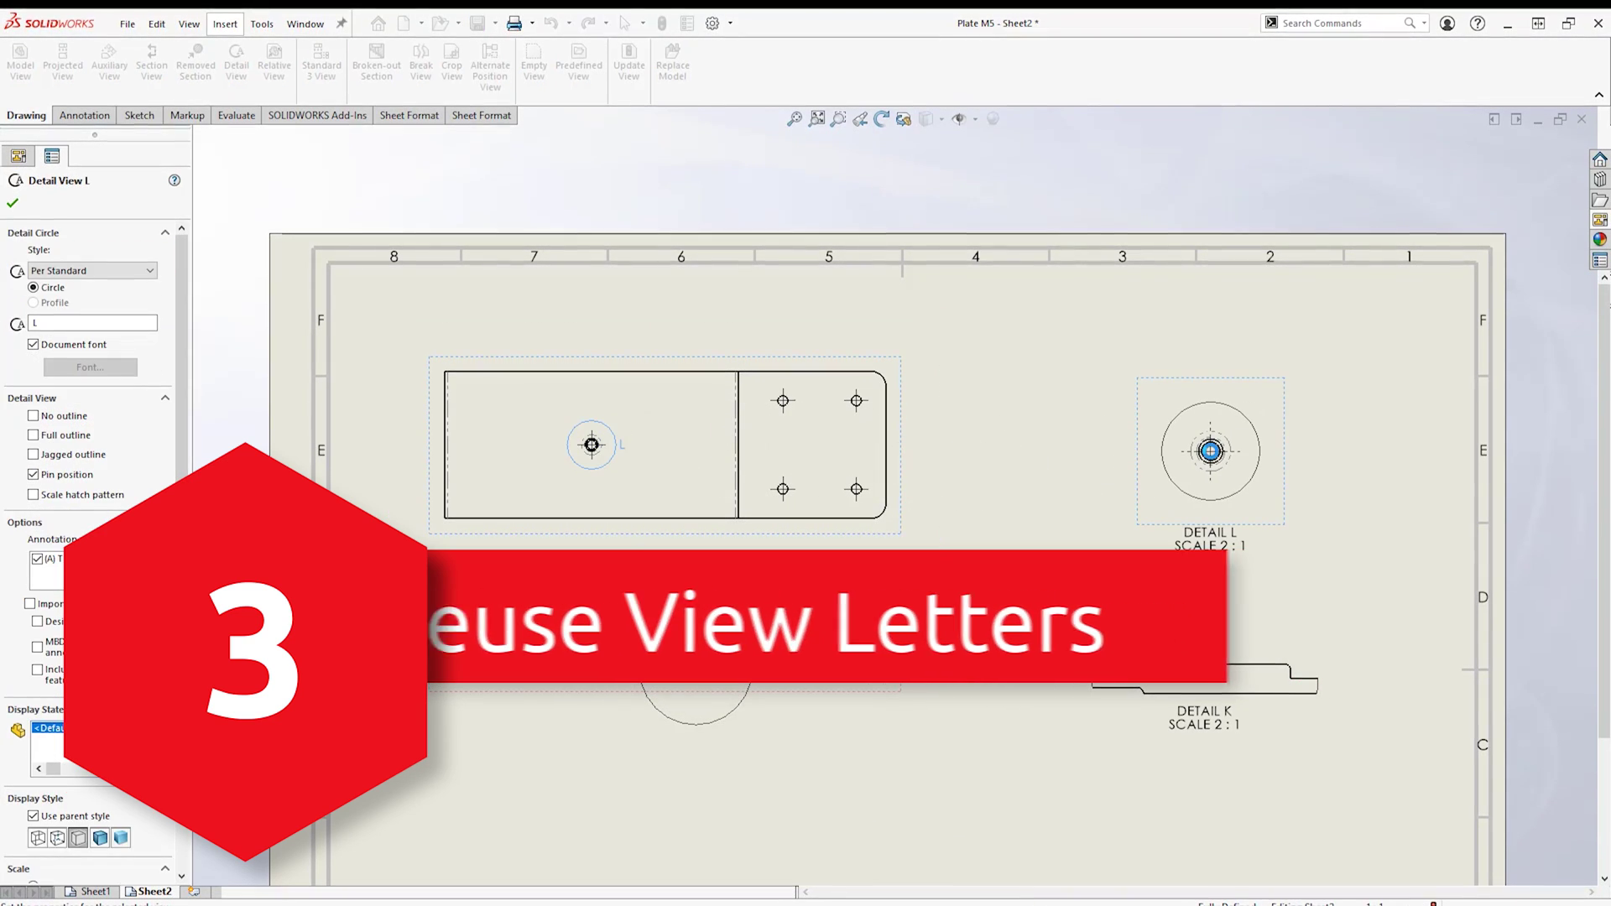
pyautogui.click(1180, 588)
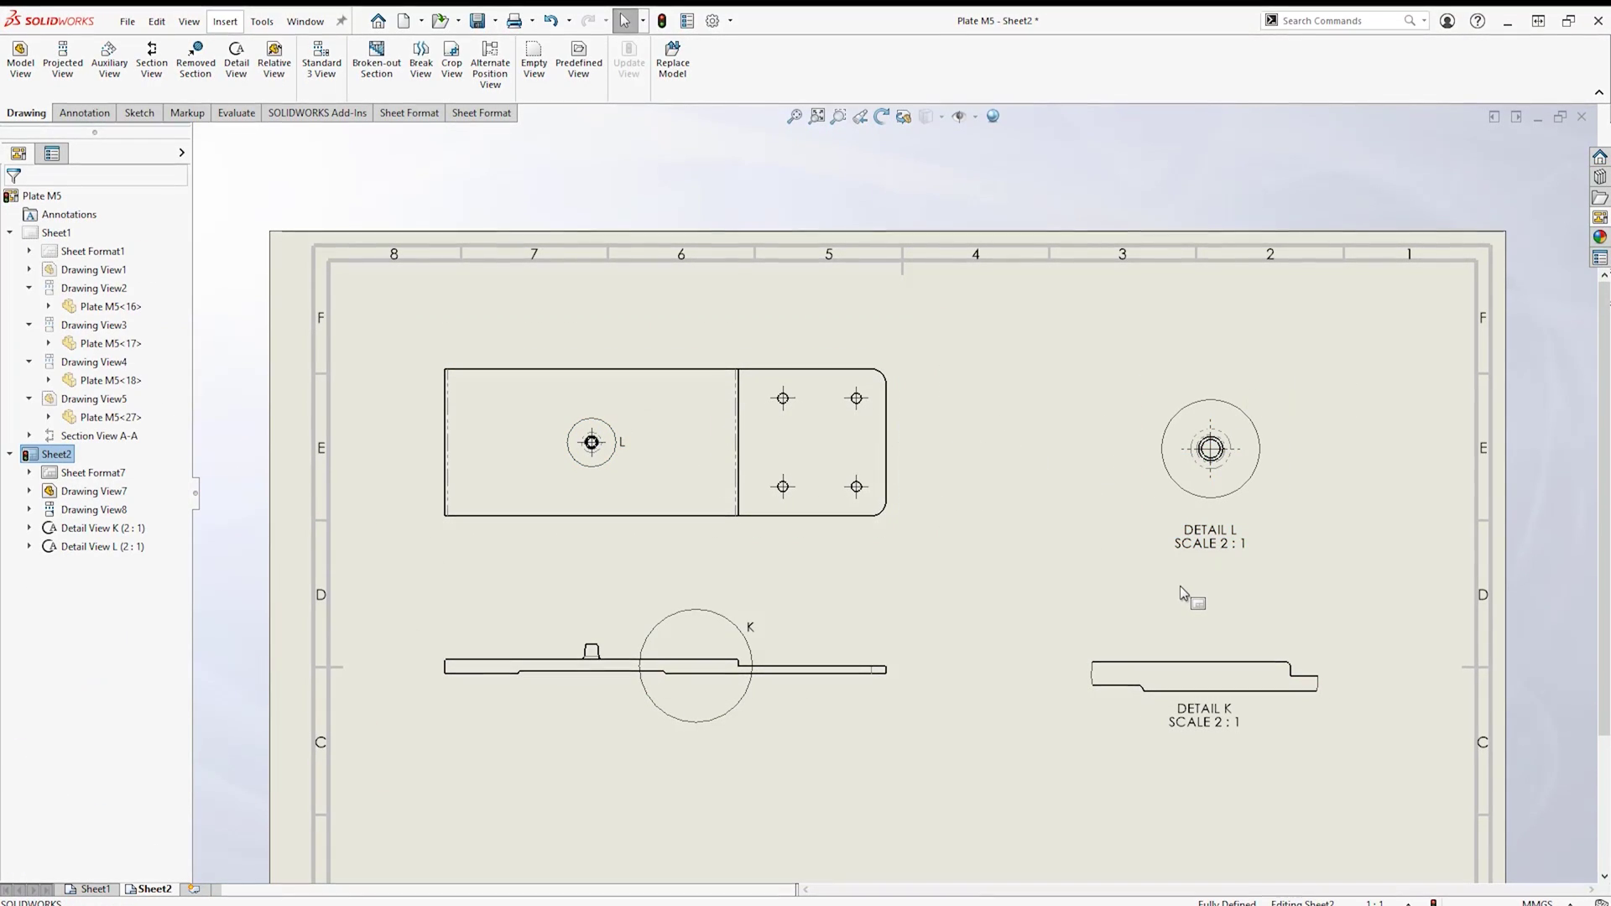
pyautogui.click(711, 21)
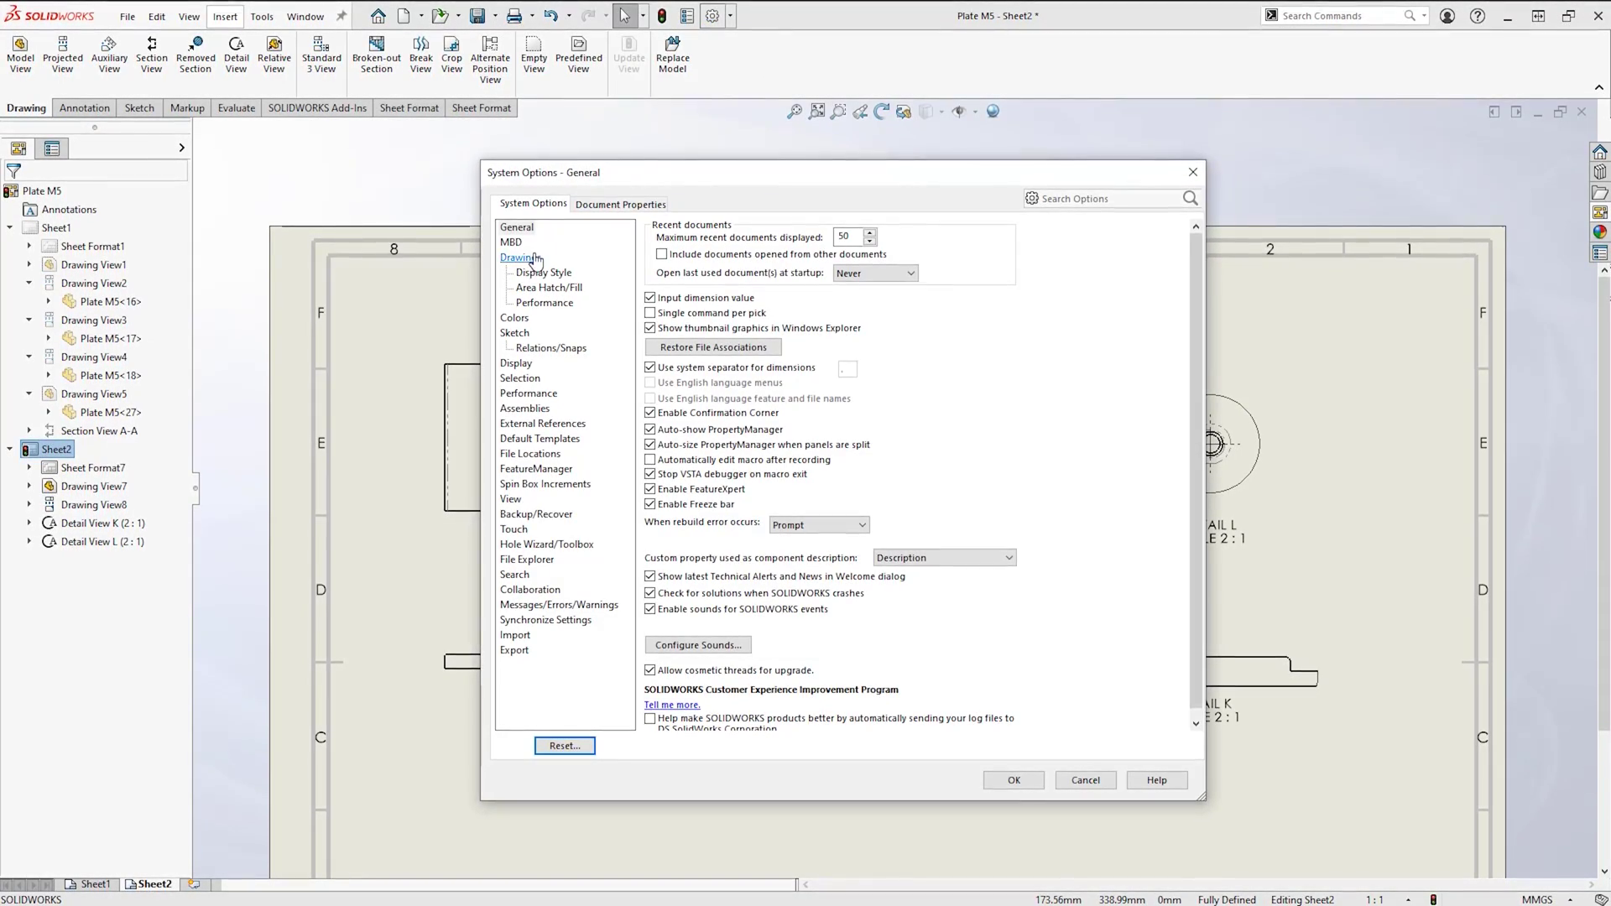
pyautogui.click(520, 258)
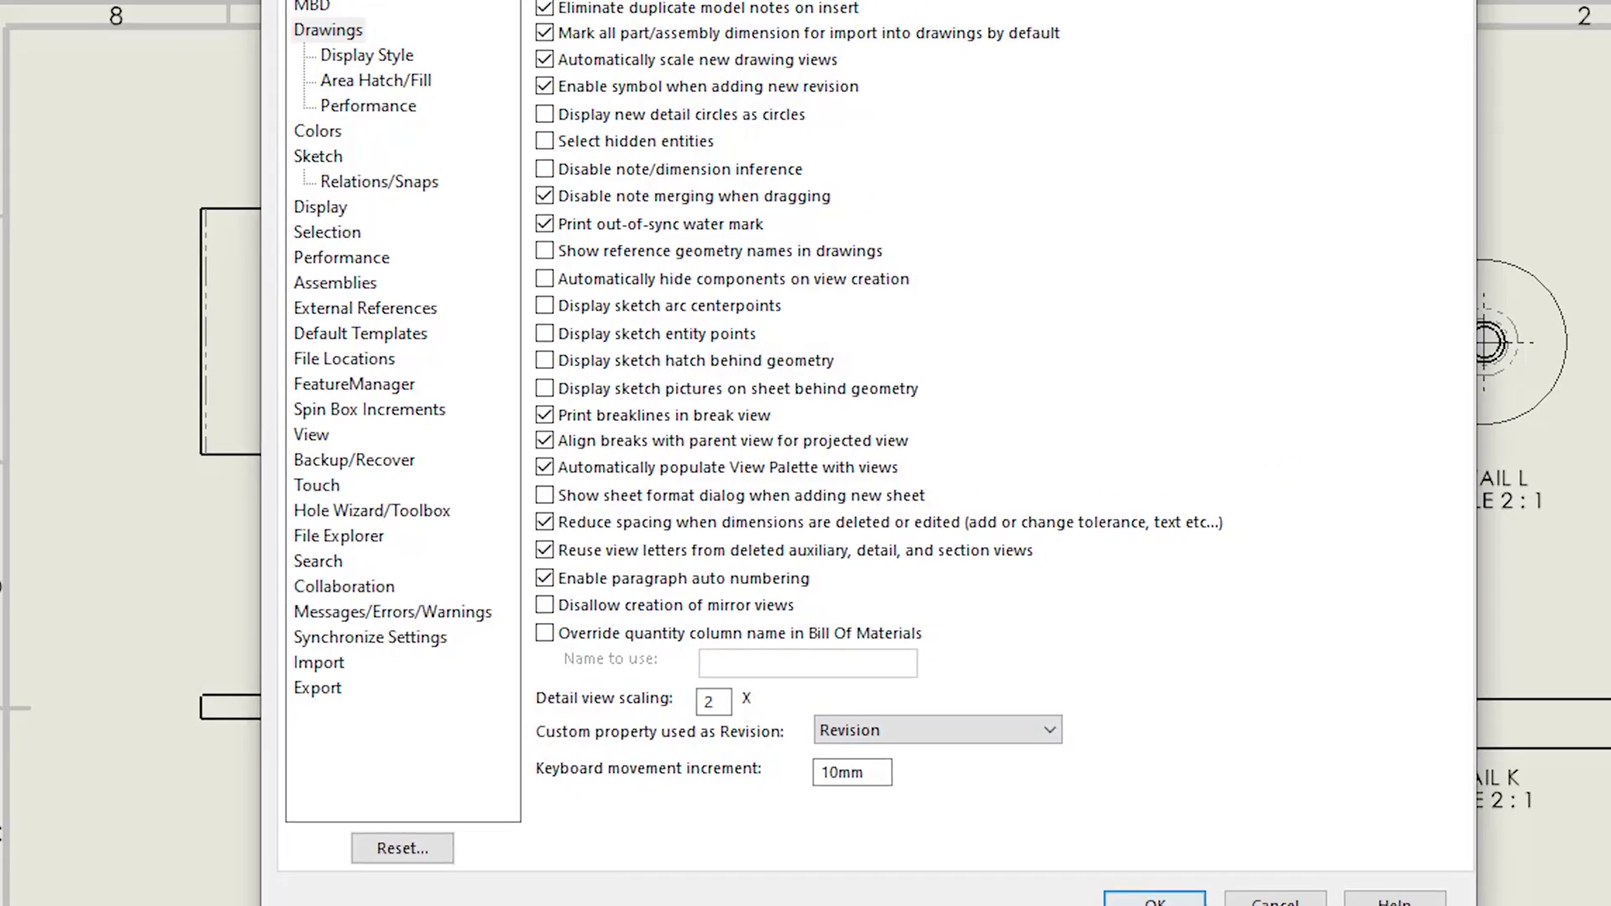
pyautogui.click(1022, 786)
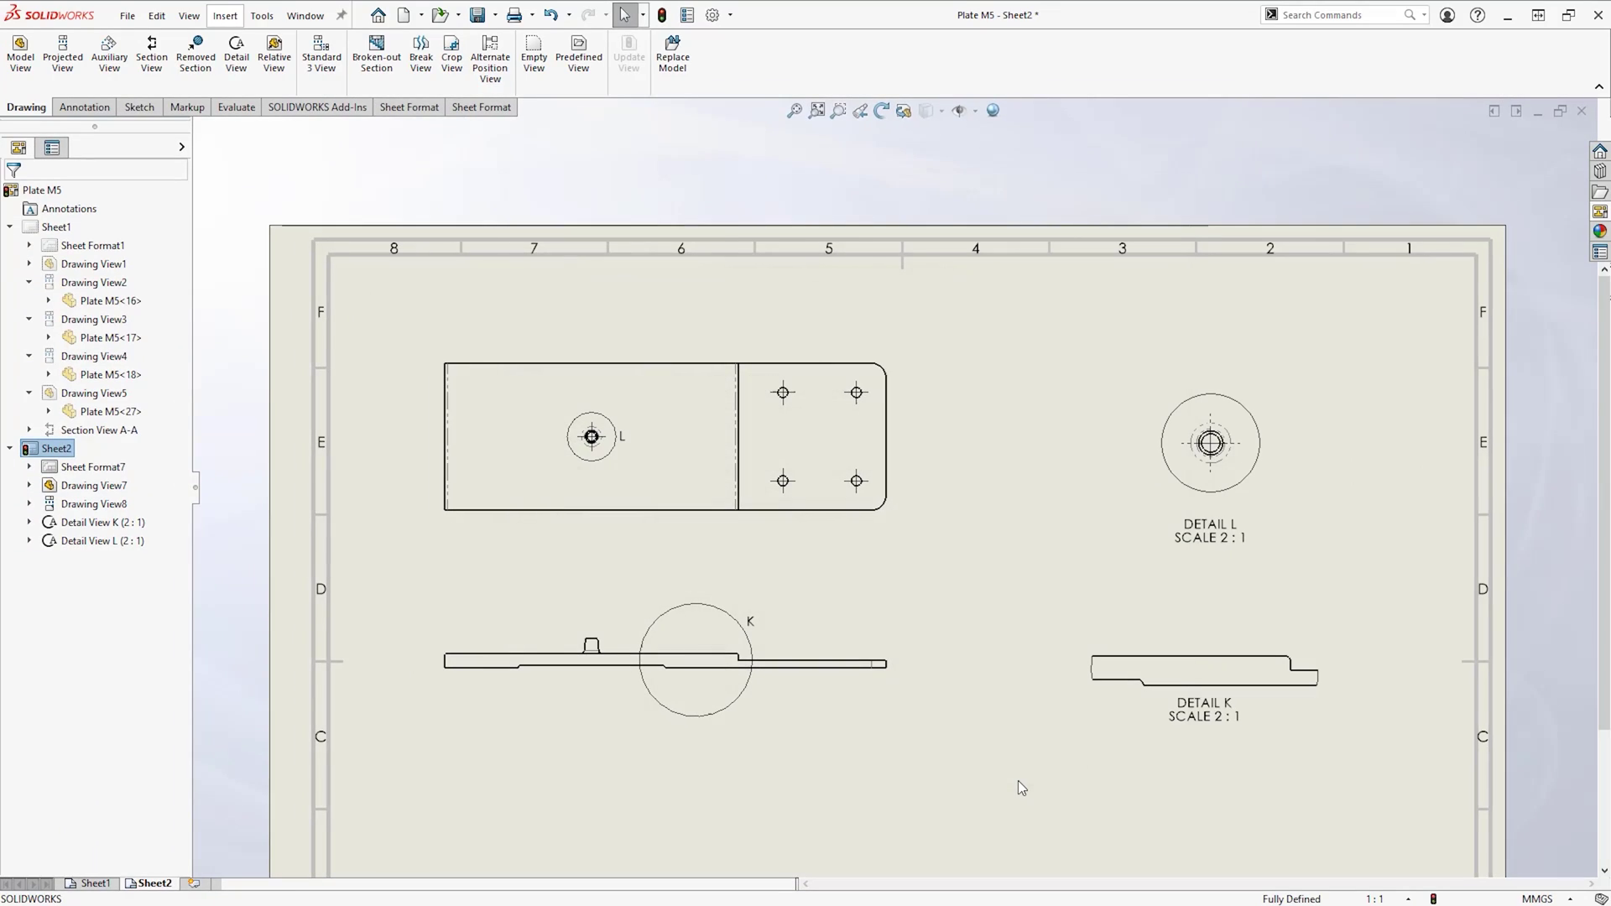
# Delete detail views L and K from the sheet.
pyautogui.click(1187, 458)
pyautogui.press('Delete')
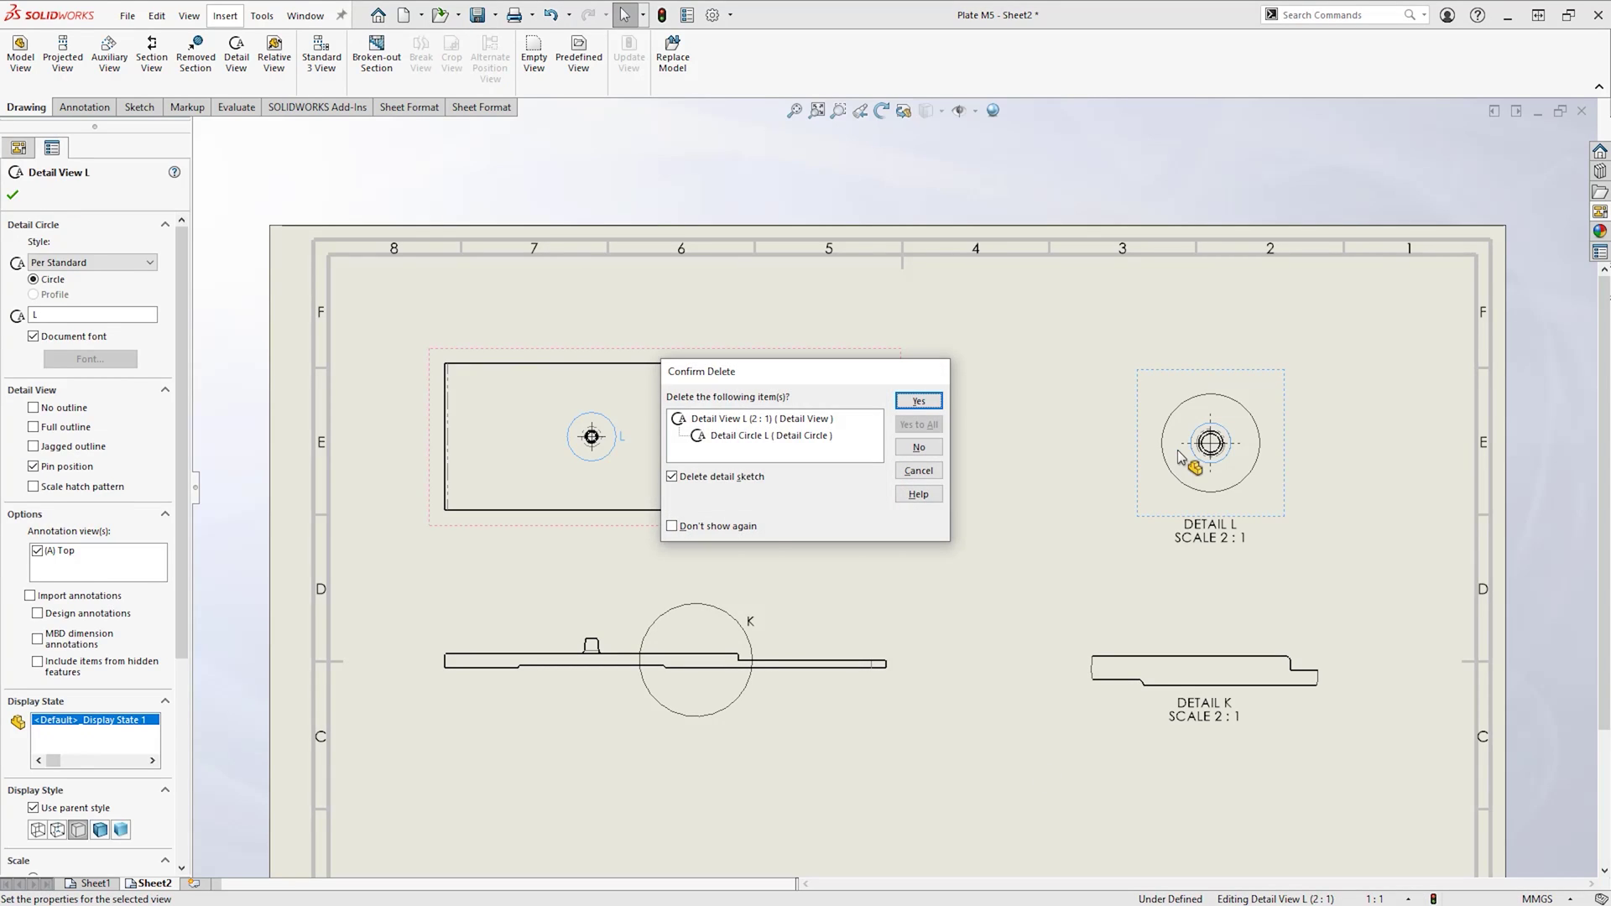
pyautogui.press('Return')
pyautogui.click(1165, 674)
pyautogui.press('Delete')
pyautogui.press('Return')
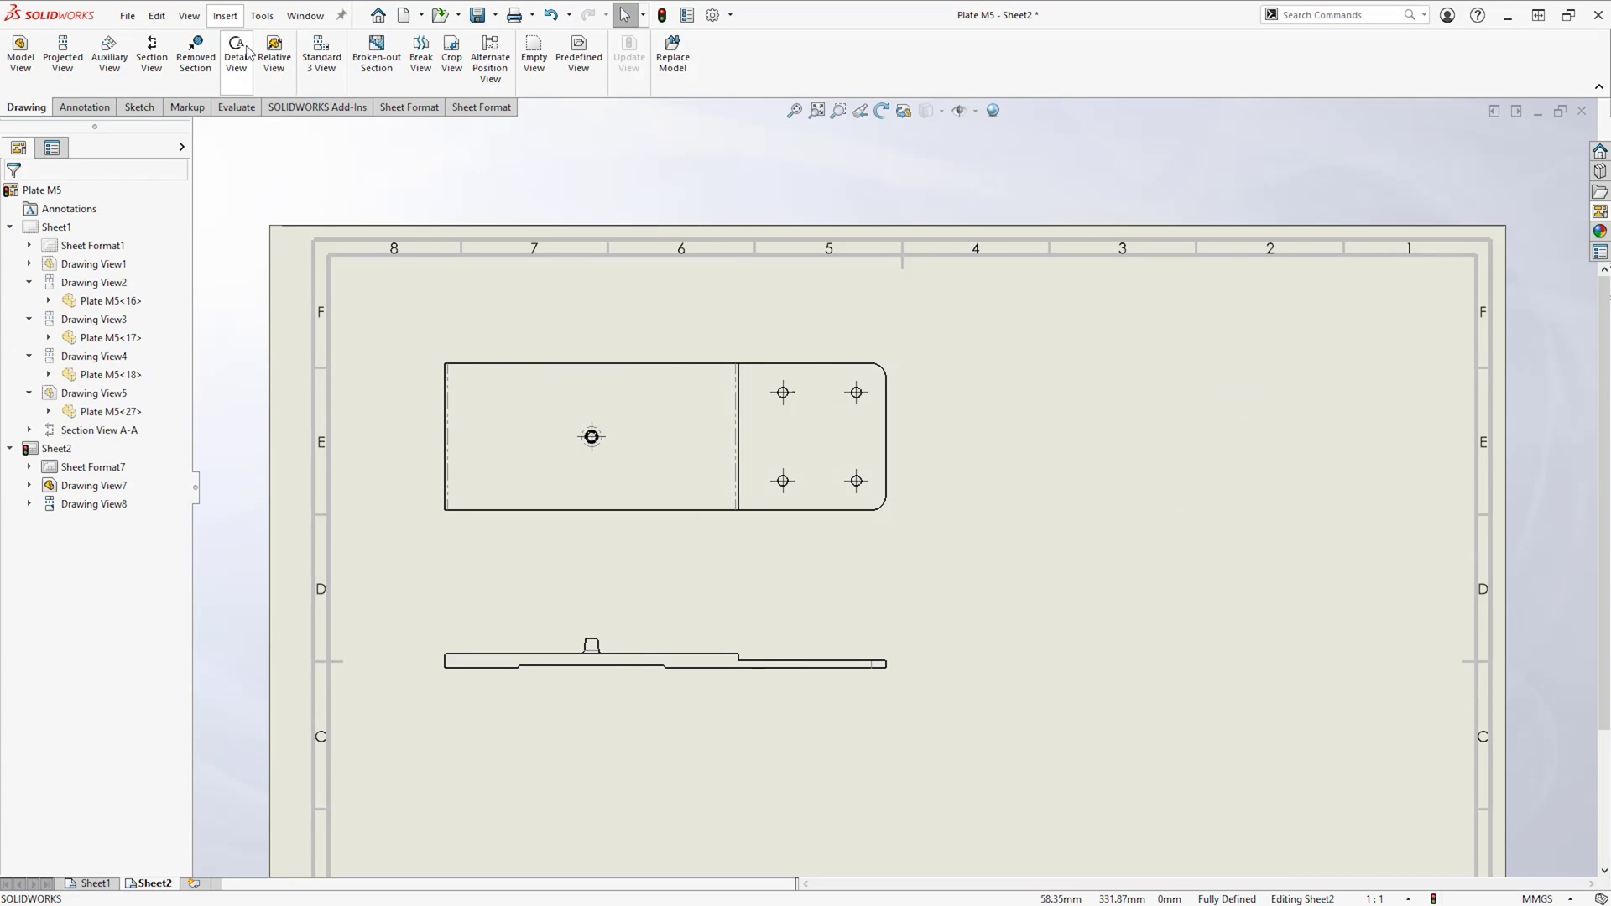
# Create DETAIL B from the top view's hole and DETAIL C from the front view's step.
pyautogui.click(236, 57)
pyautogui.click(591, 437)
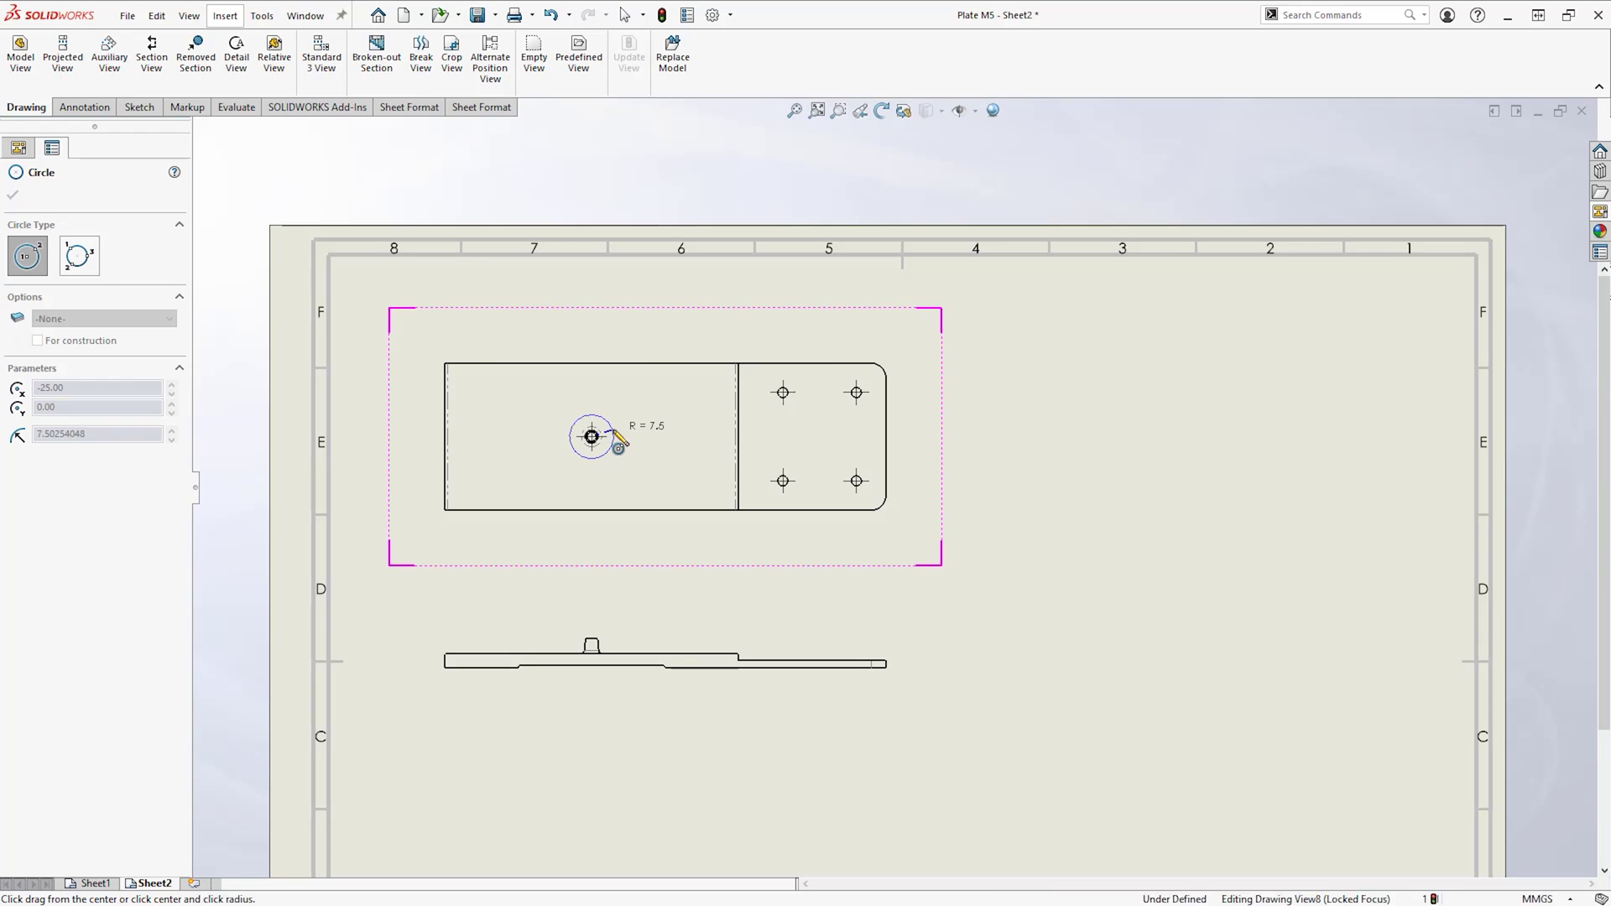
pyautogui.click(1246, 449)
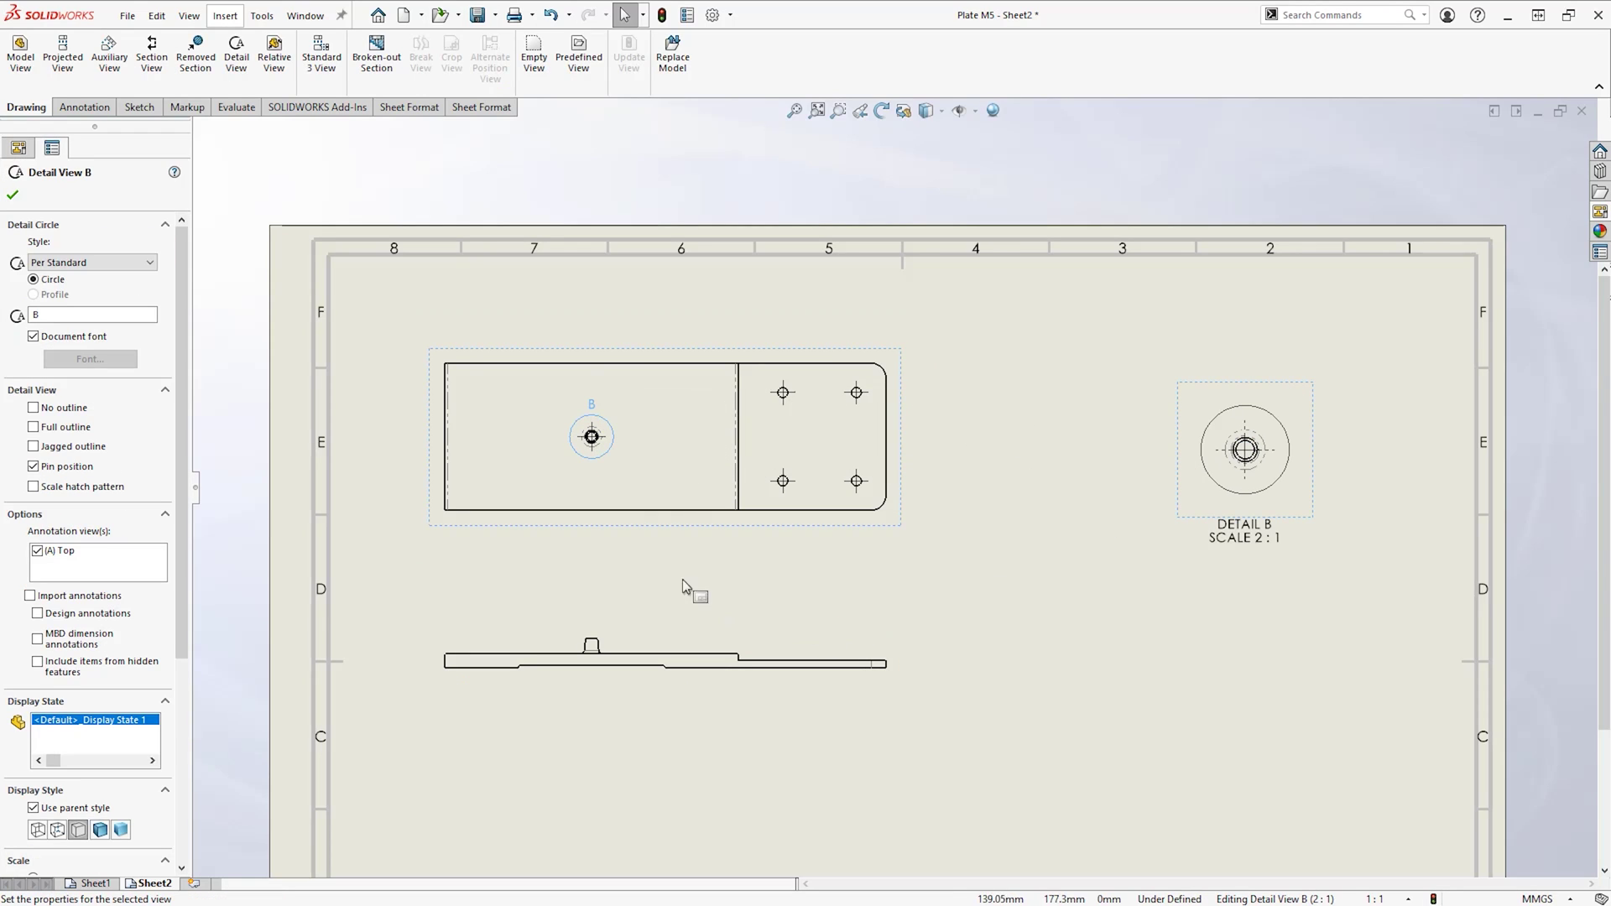
pyautogui.click(245, 53)
pyautogui.click(695, 663)
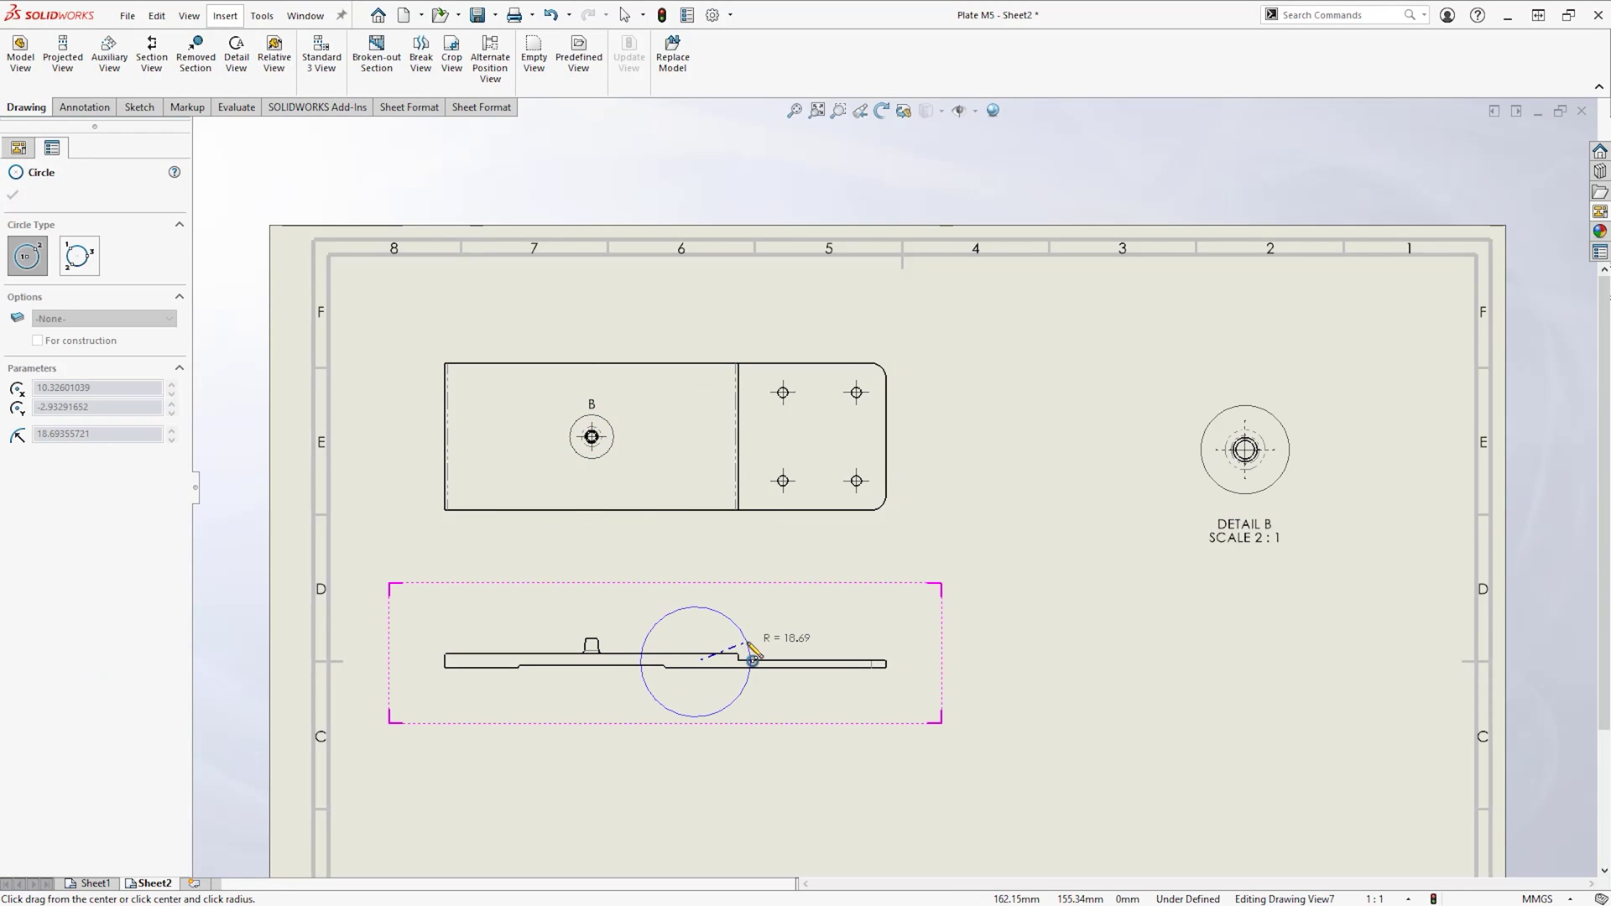
pyautogui.click(751, 643)
pyautogui.click(1259, 677)
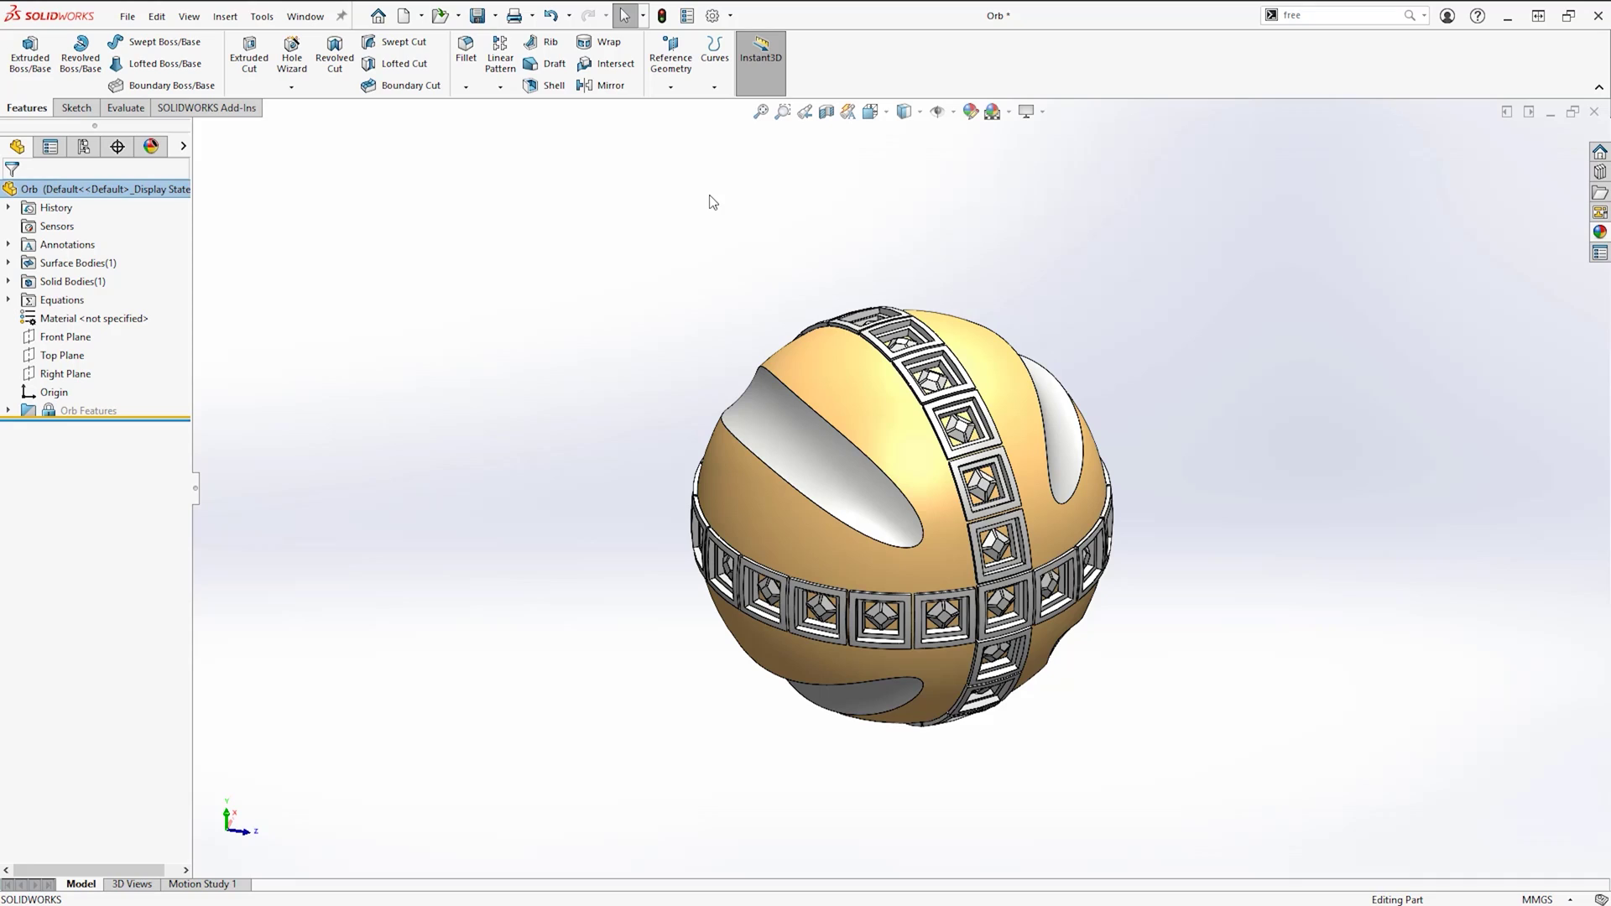
# In Colors, set Viewport Background to white and choose the Plain background option.
pyautogui.click(712, 16)
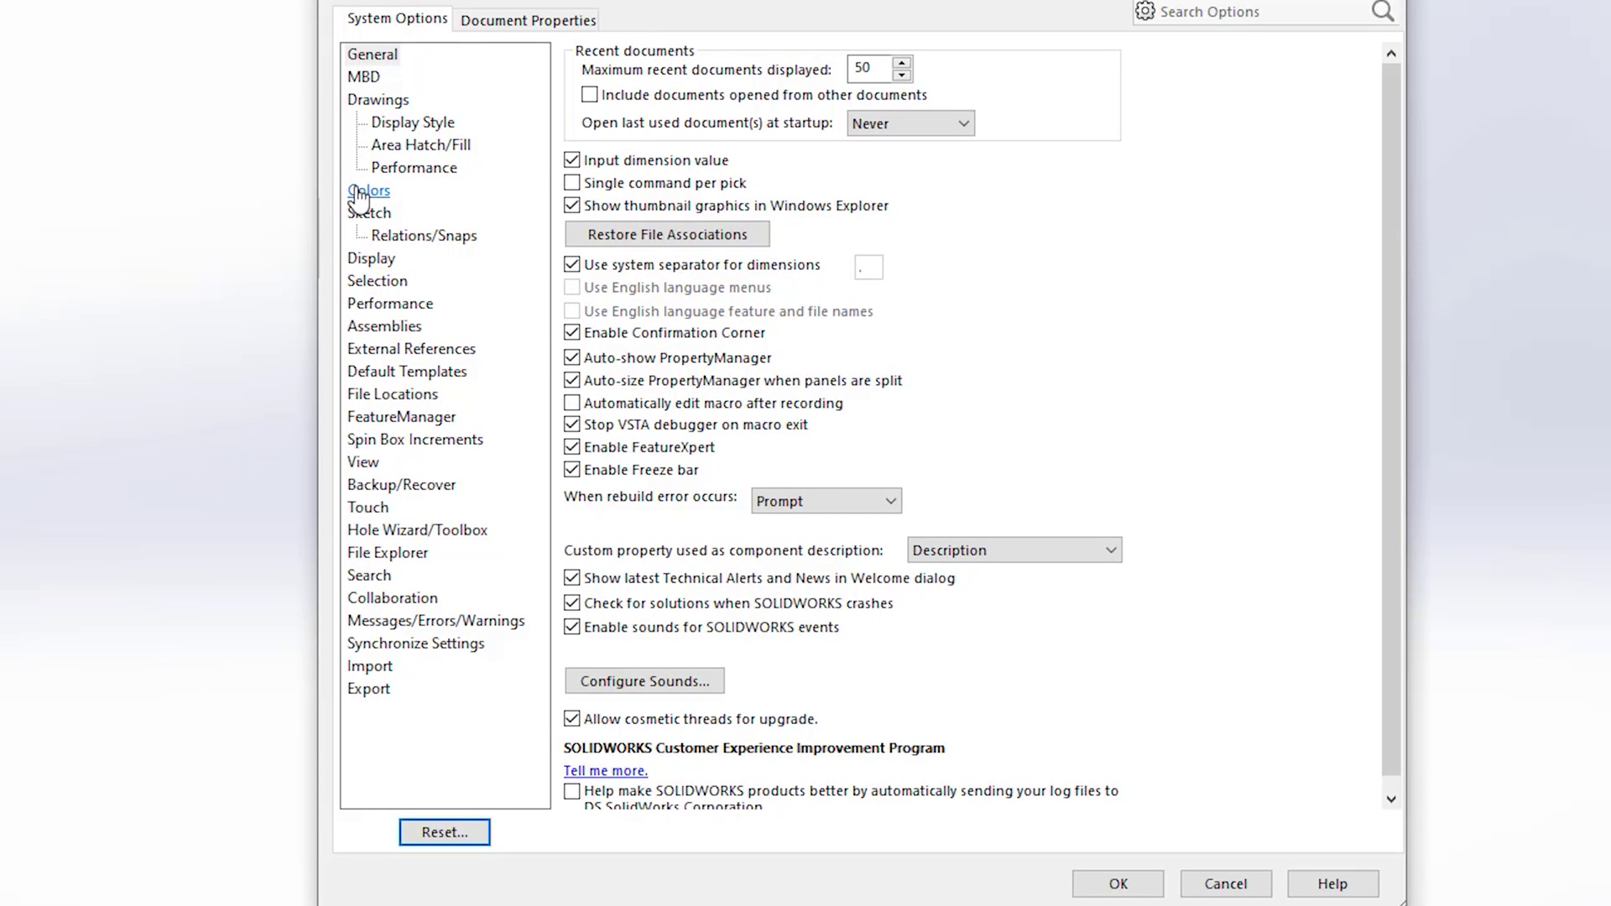
pyautogui.click(362, 192)
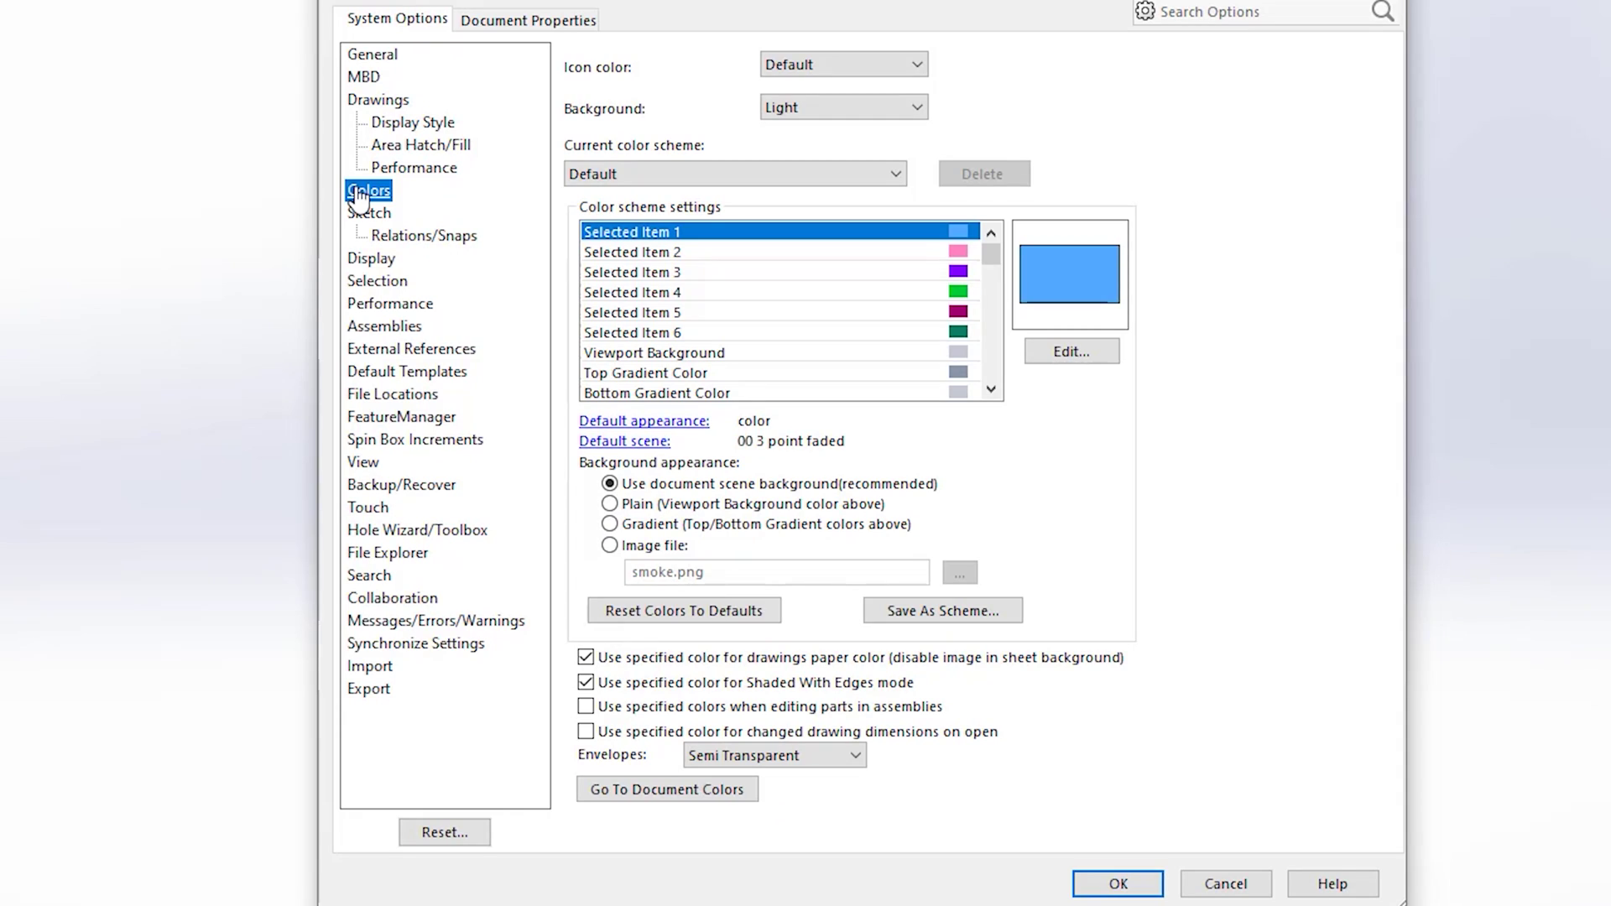
pyautogui.click(969, 356)
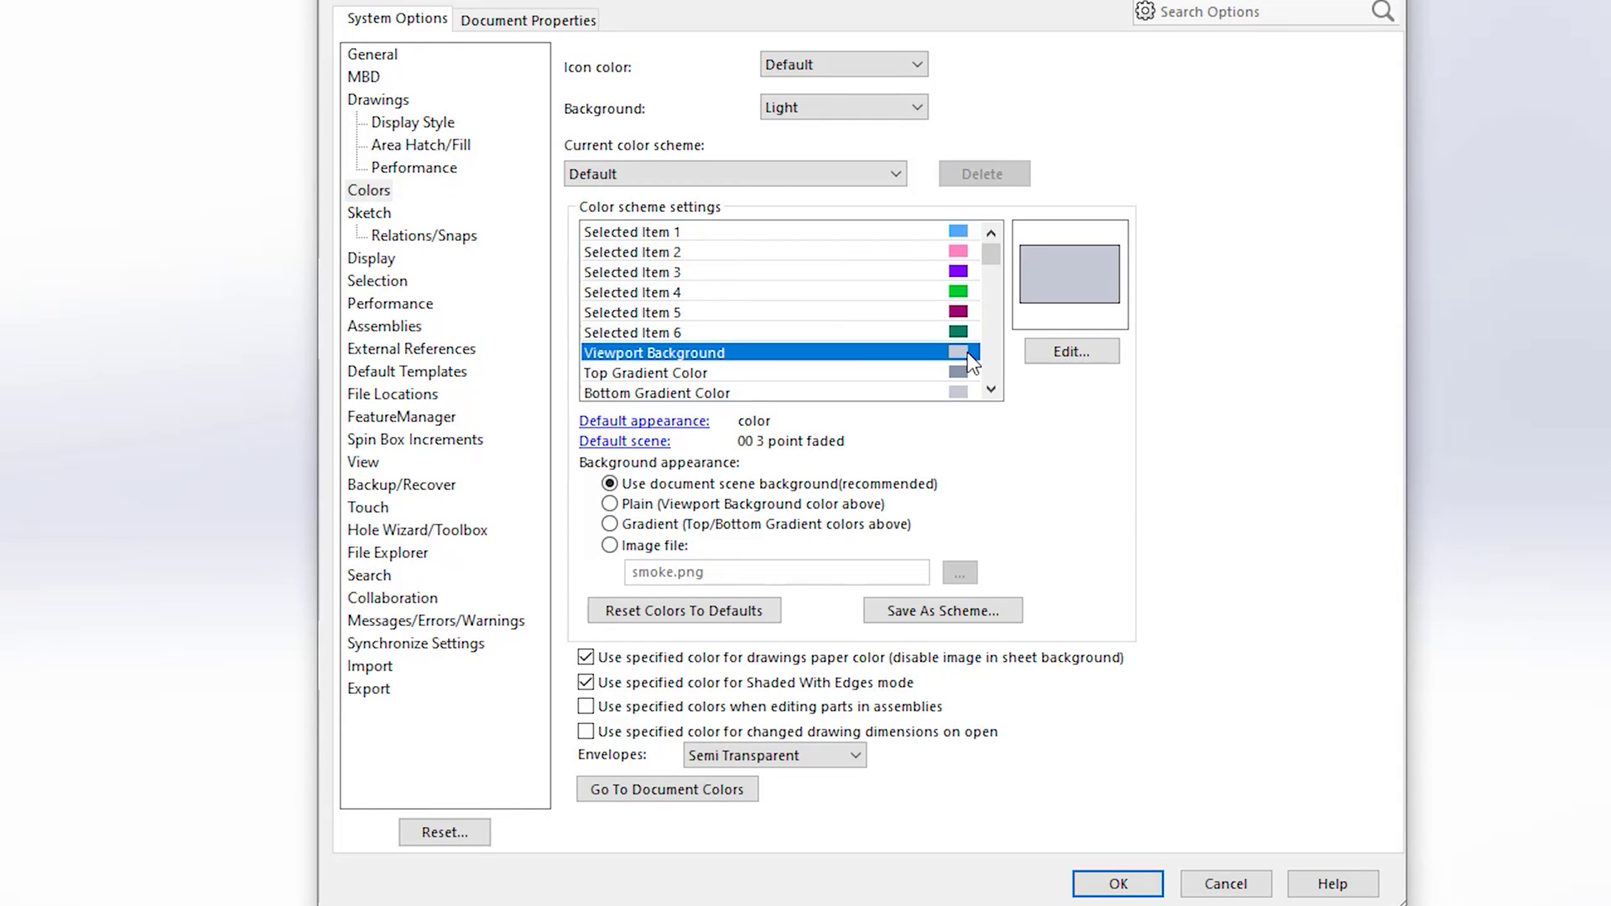
pyautogui.click(1053, 359)
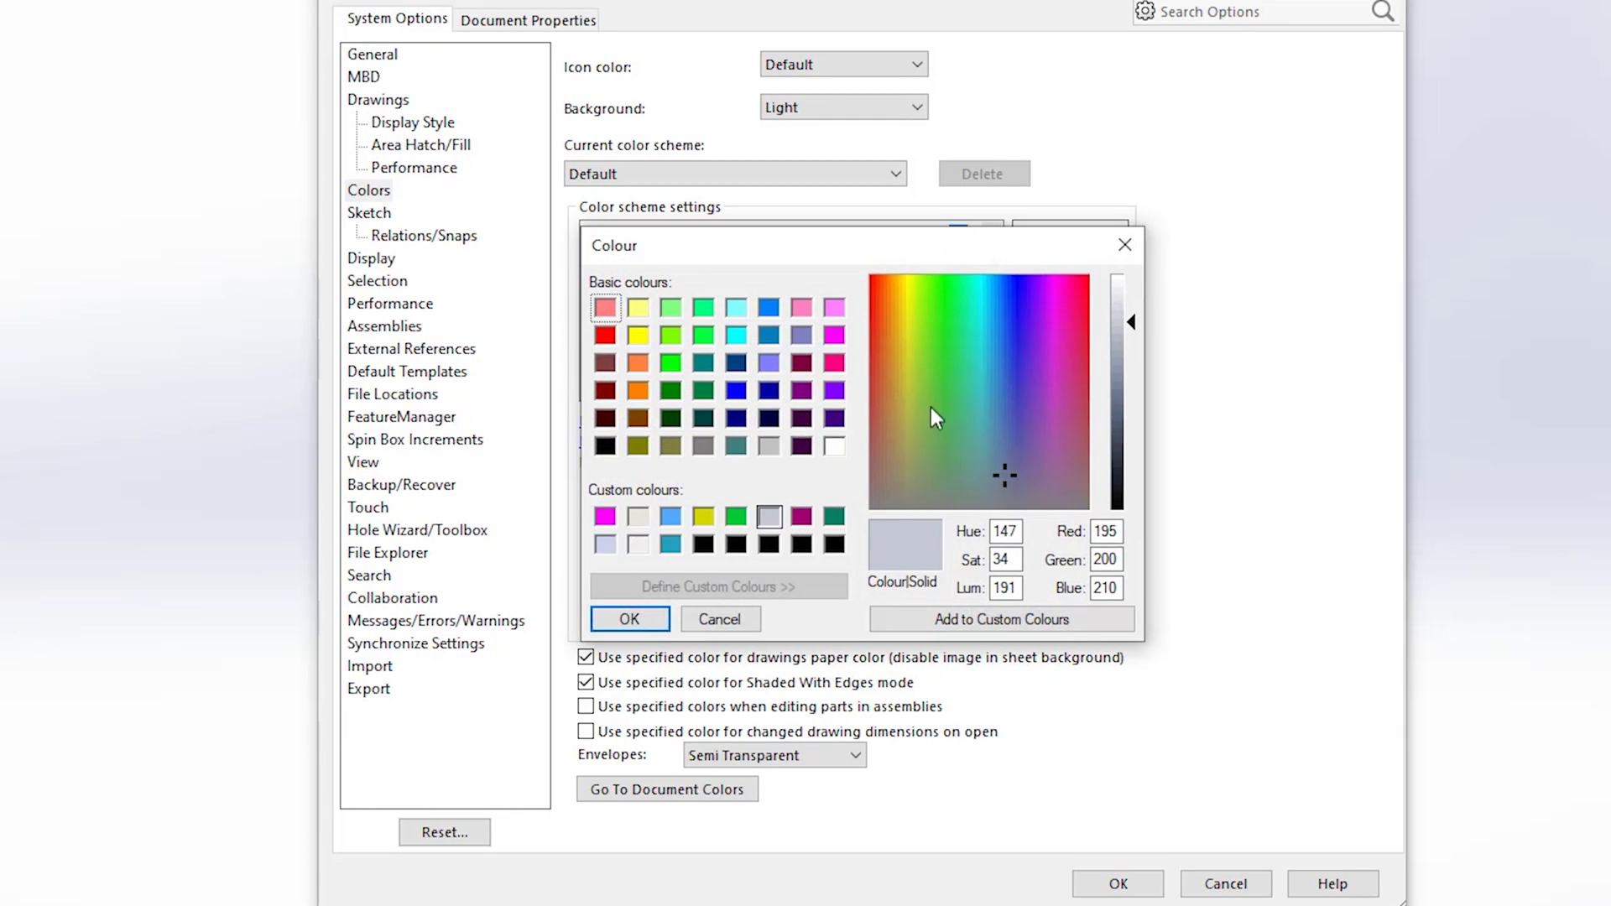
pyautogui.click(830, 446)
pyautogui.click(661, 622)
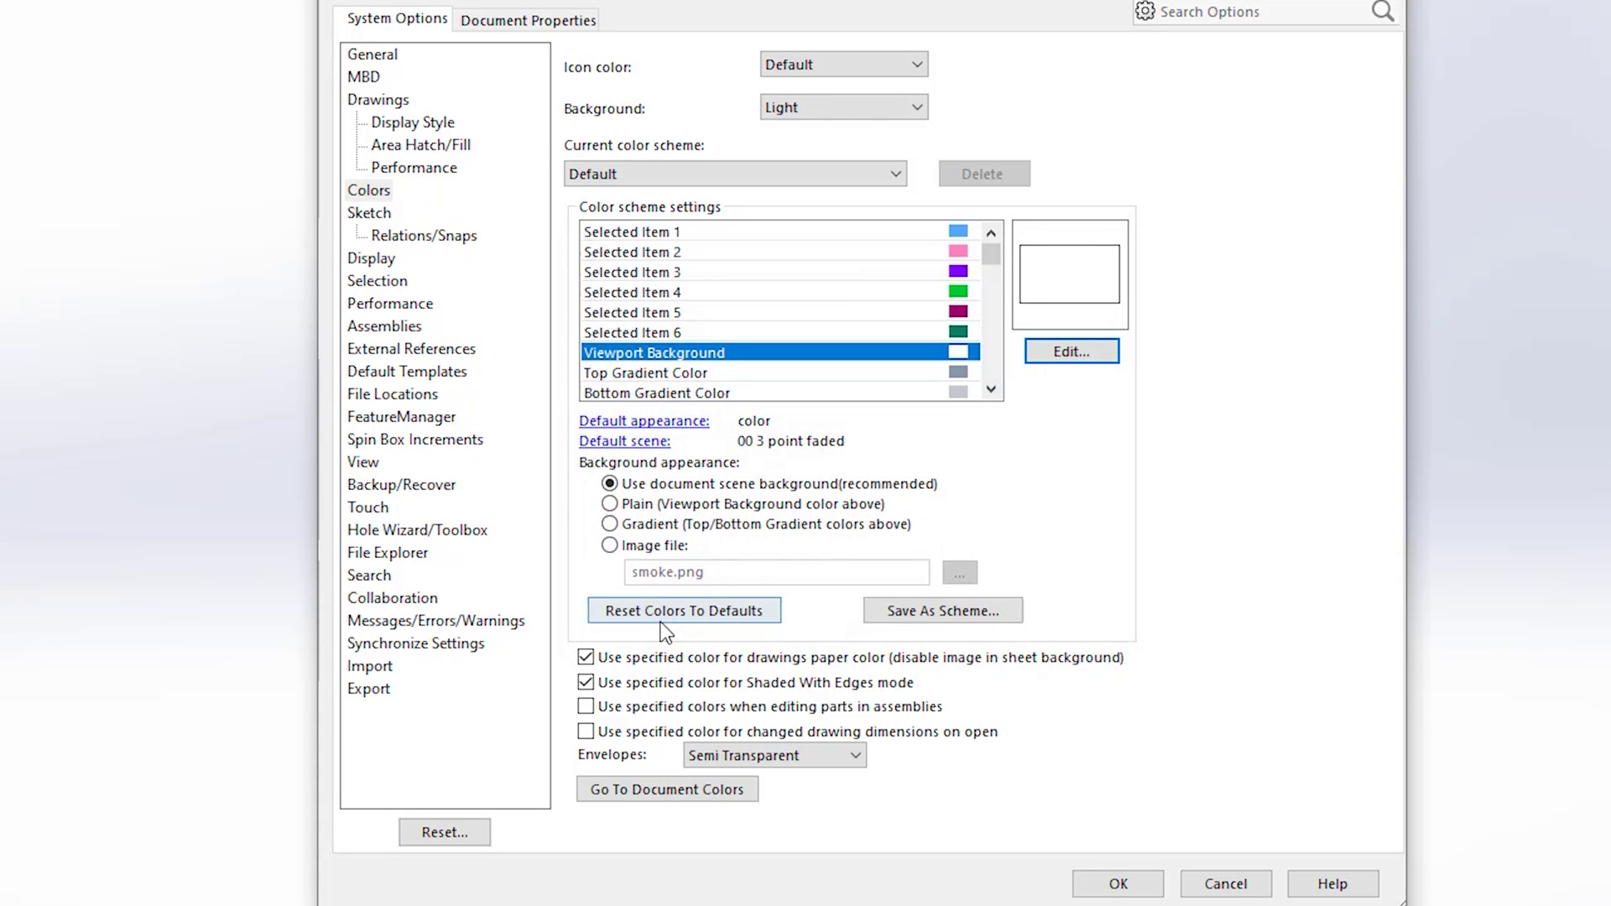
pyautogui.click(658, 505)
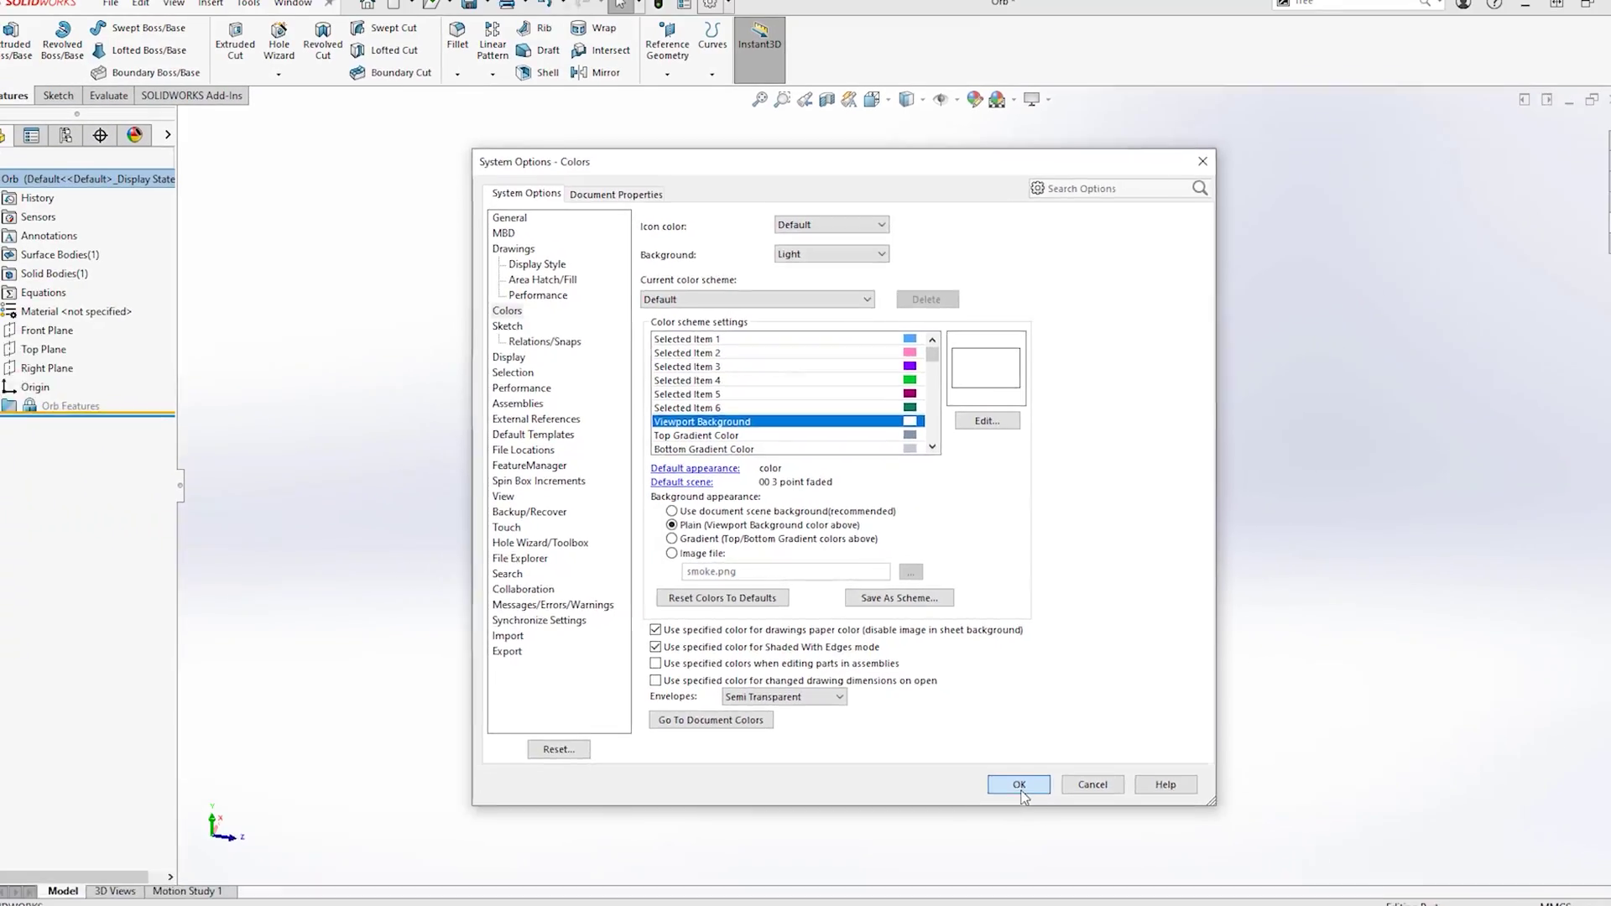
pyautogui.click(1019, 793)
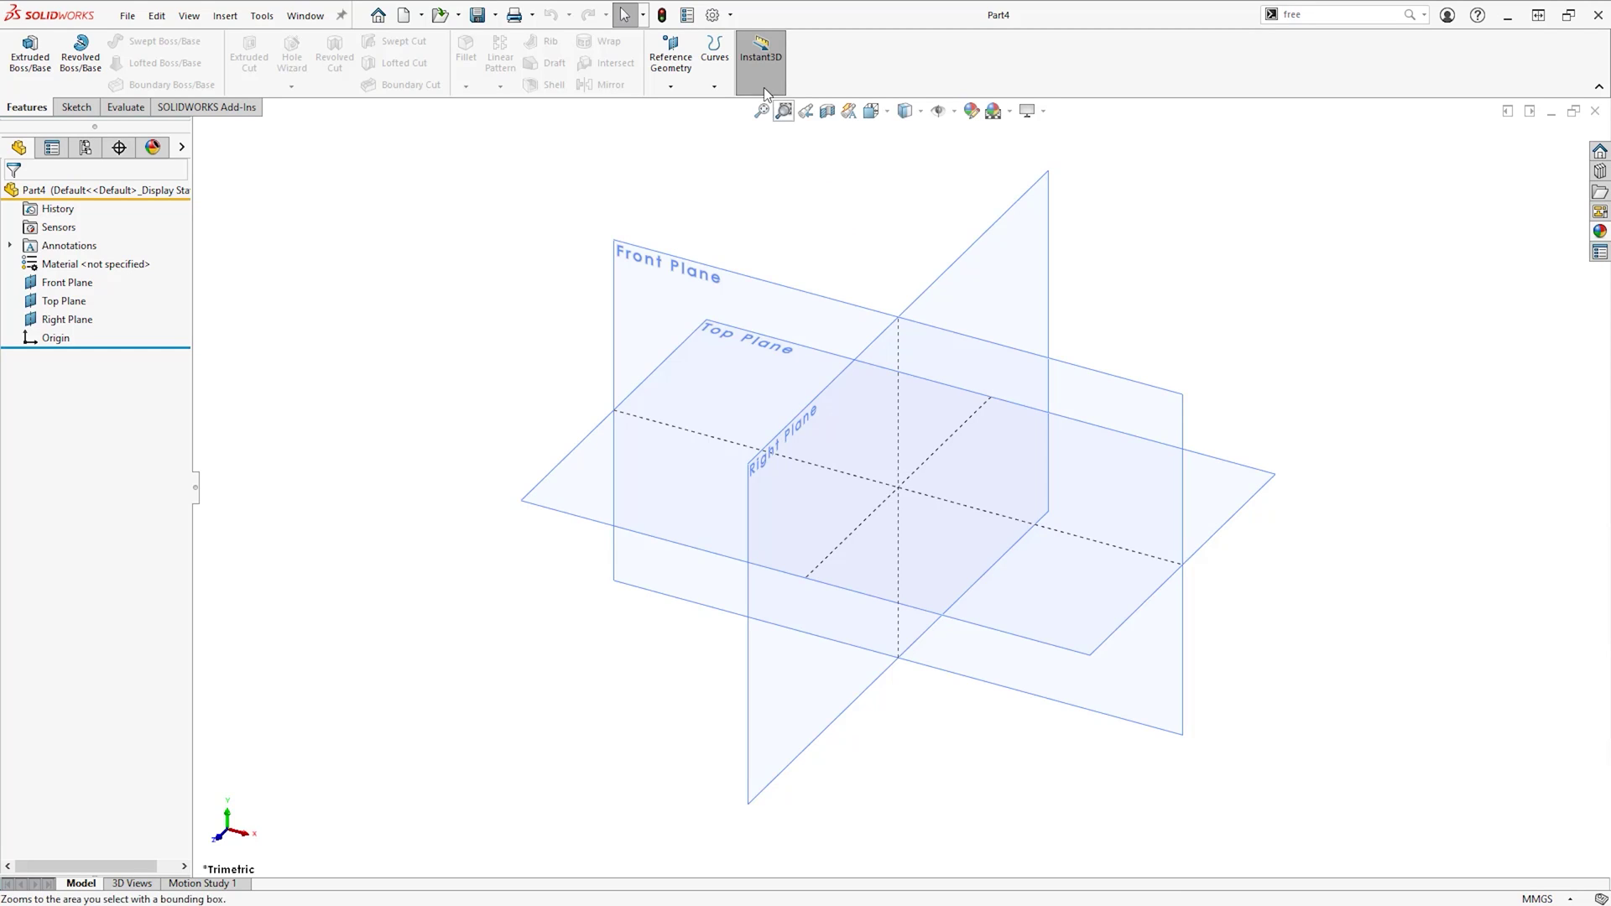
# Turn on 'Auto-rotate view normal to sketch plane' in the Sketch options.
pyautogui.click(713, 16)
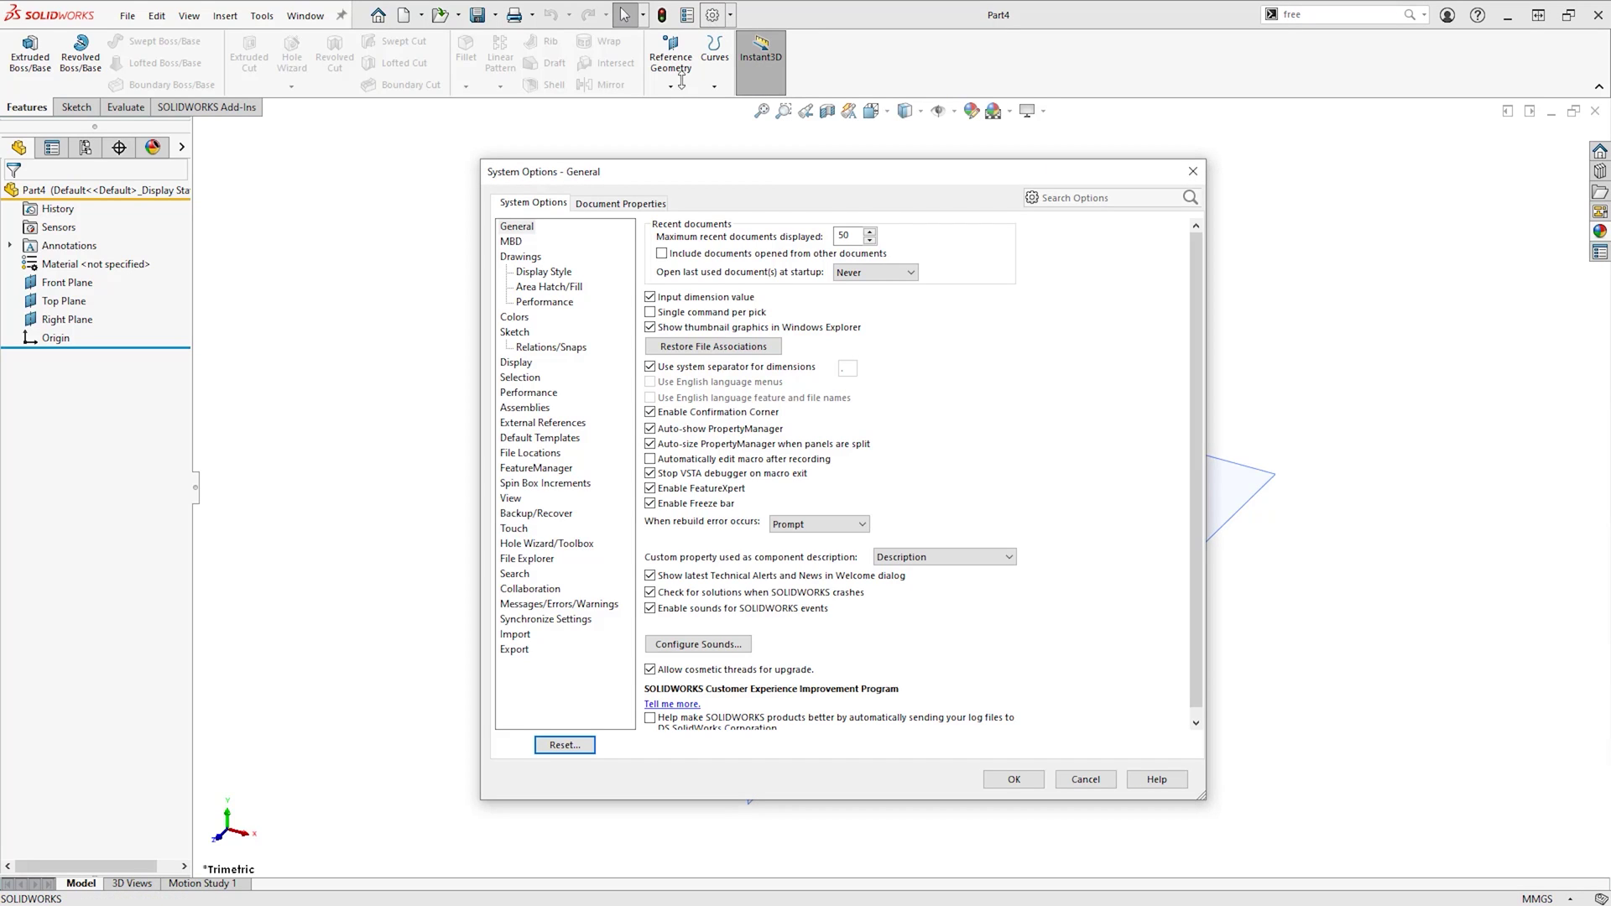
pyautogui.click(526, 333)
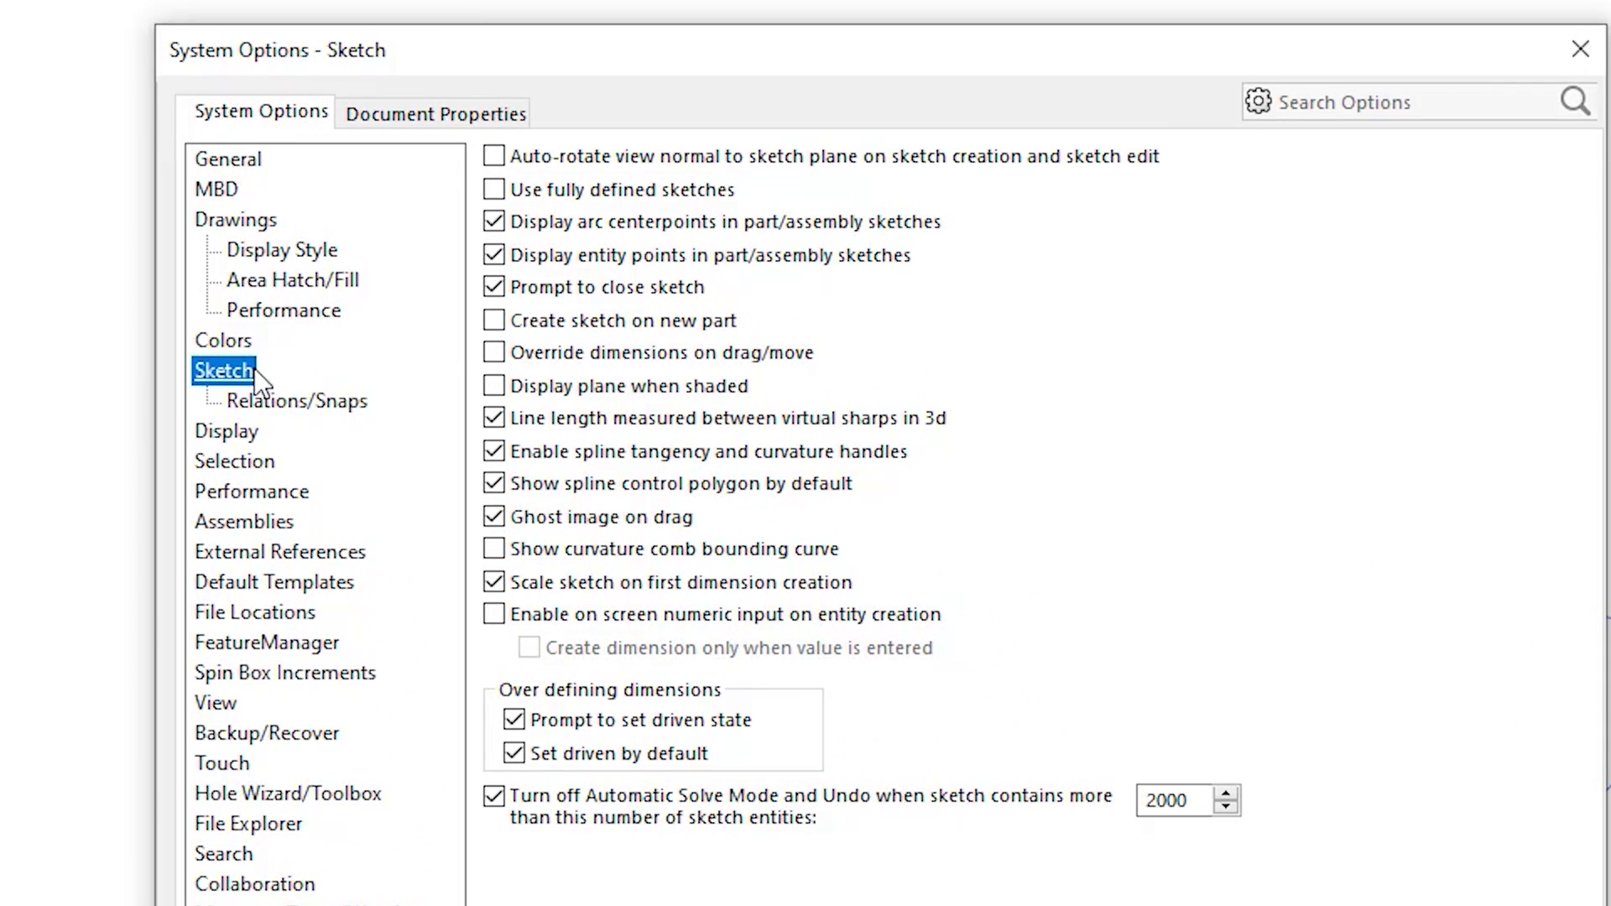
pyautogui.click(520, 154)
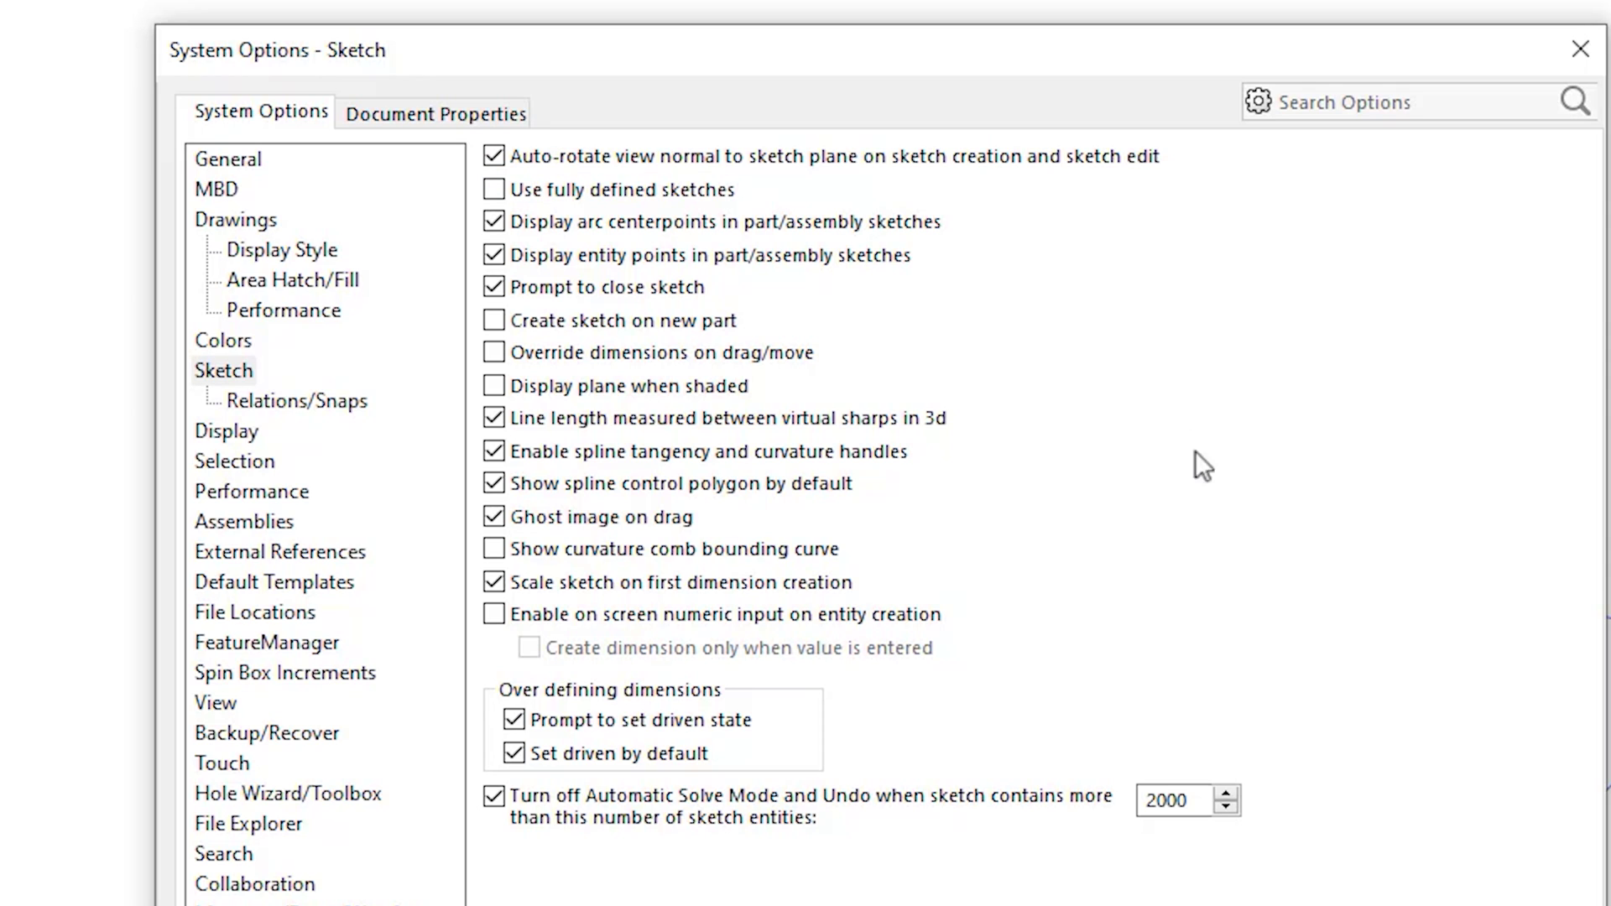
pyautogui.click(1029, 825)
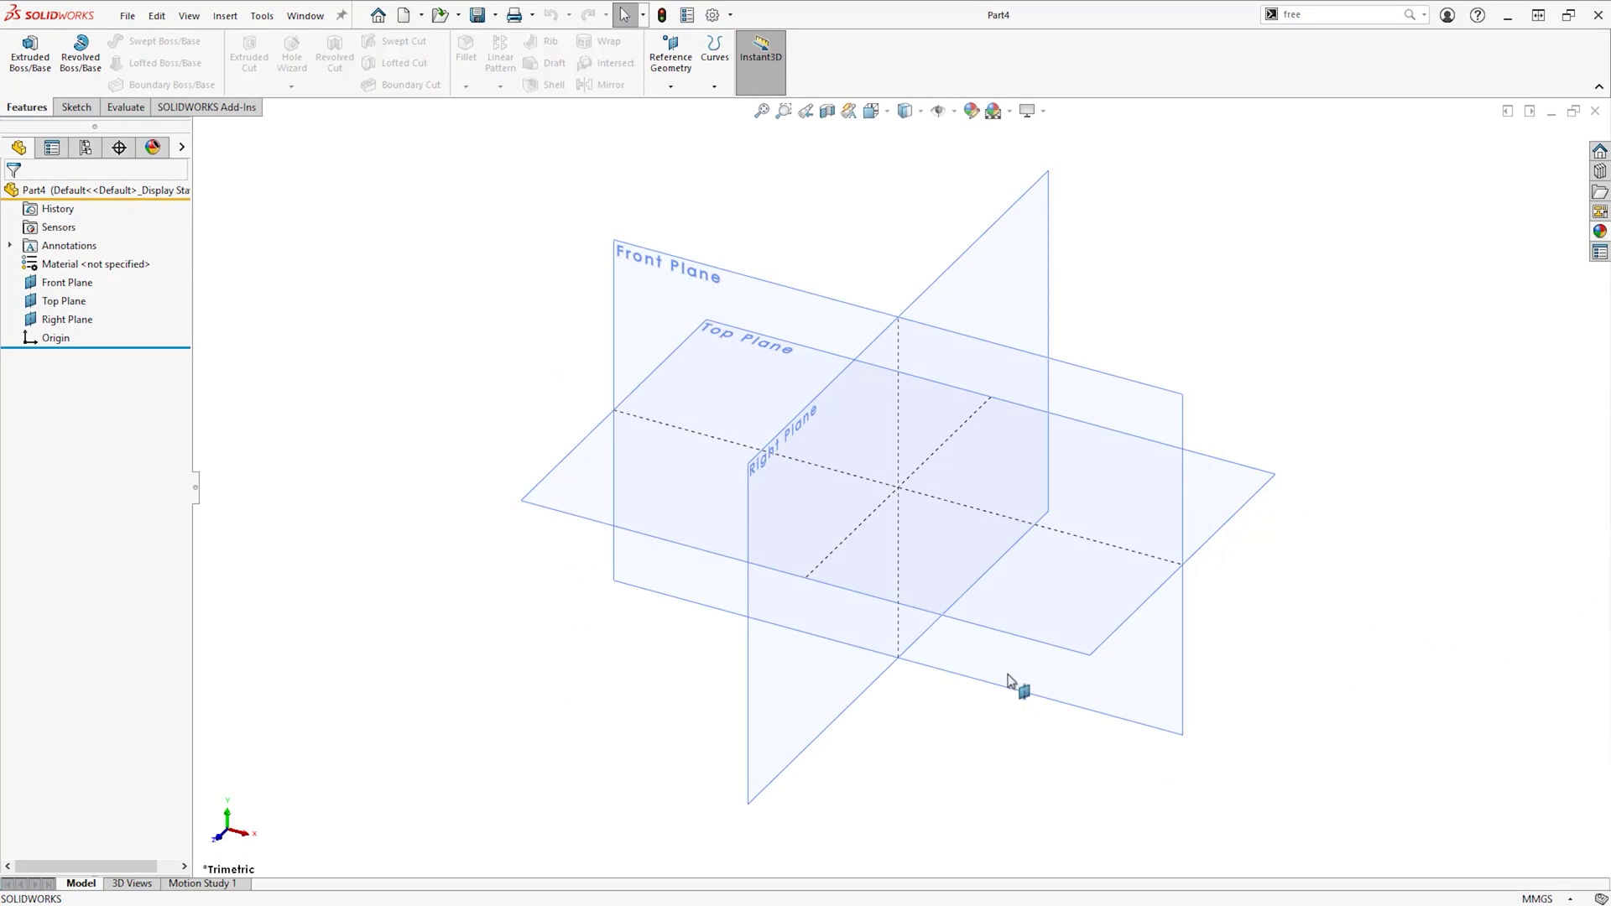
# Start a sketch on Front Plane and draw a circle centred at the origin.
pyautogui.click(1019, 389)
pyautogui.click(1096, 335)
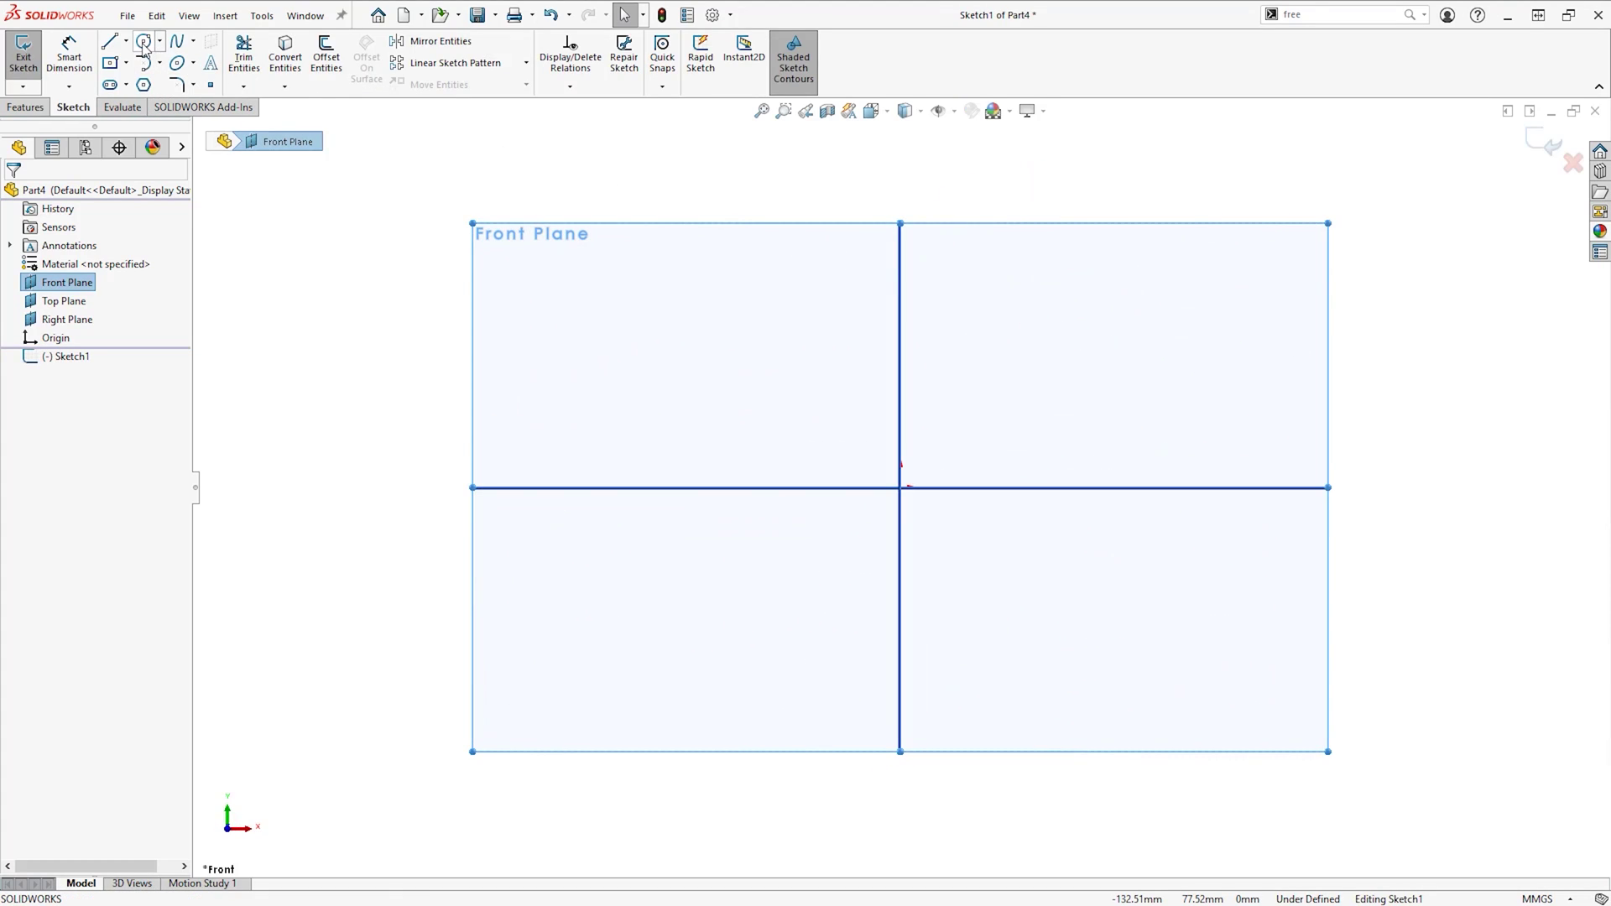
pyautogui.click(144, 43)
pyautogui.click(901, 487)
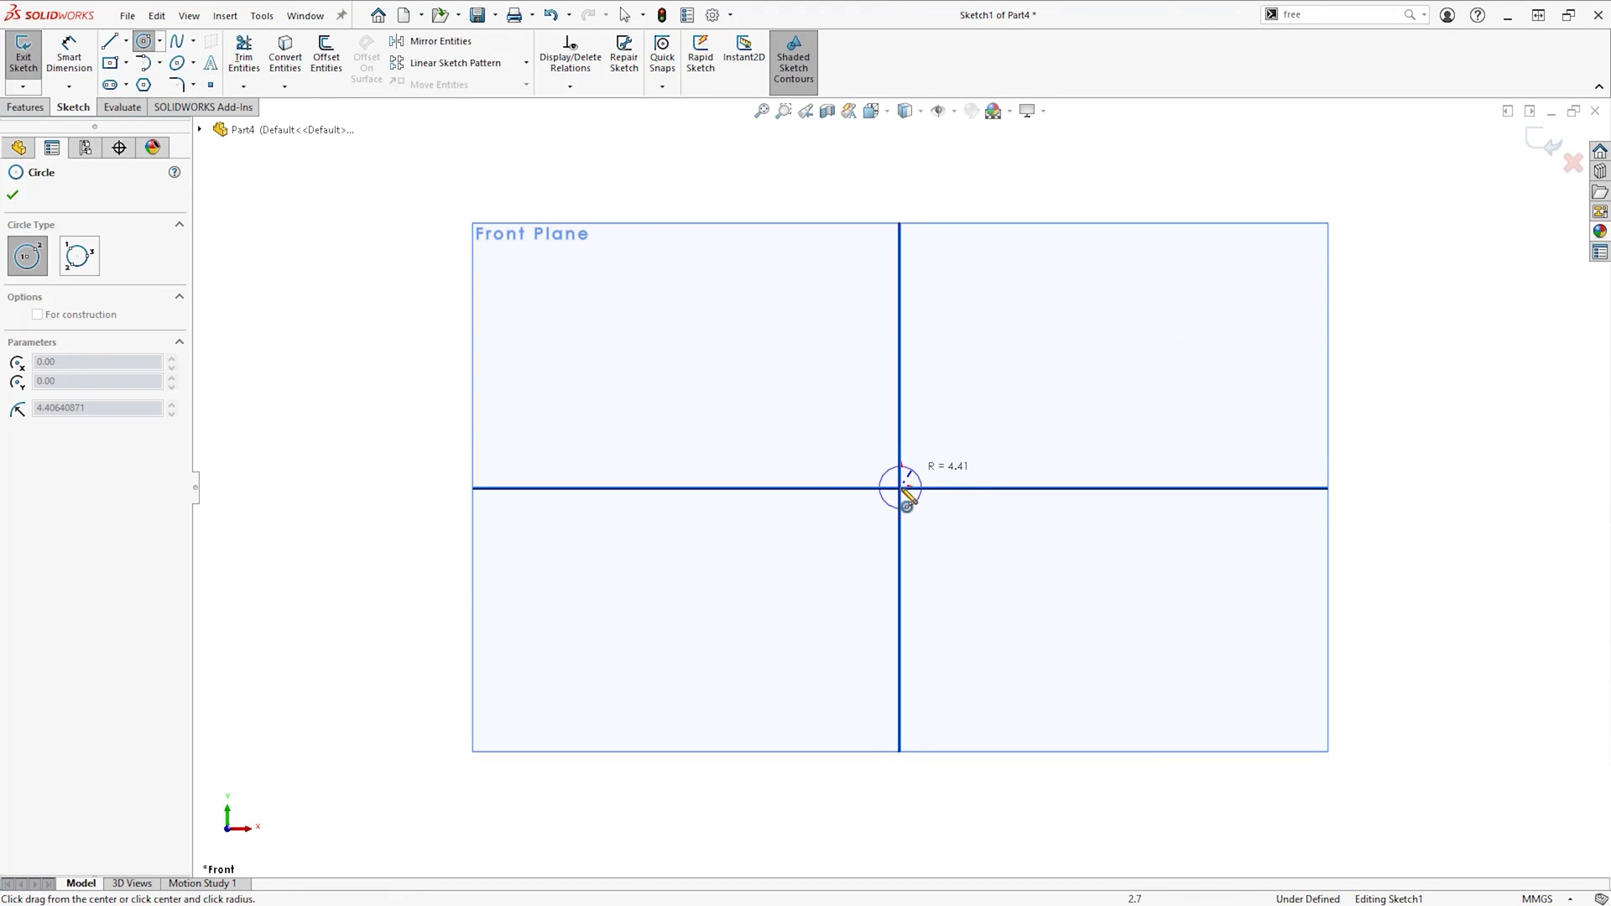
pyautogui.click(1047, 373)
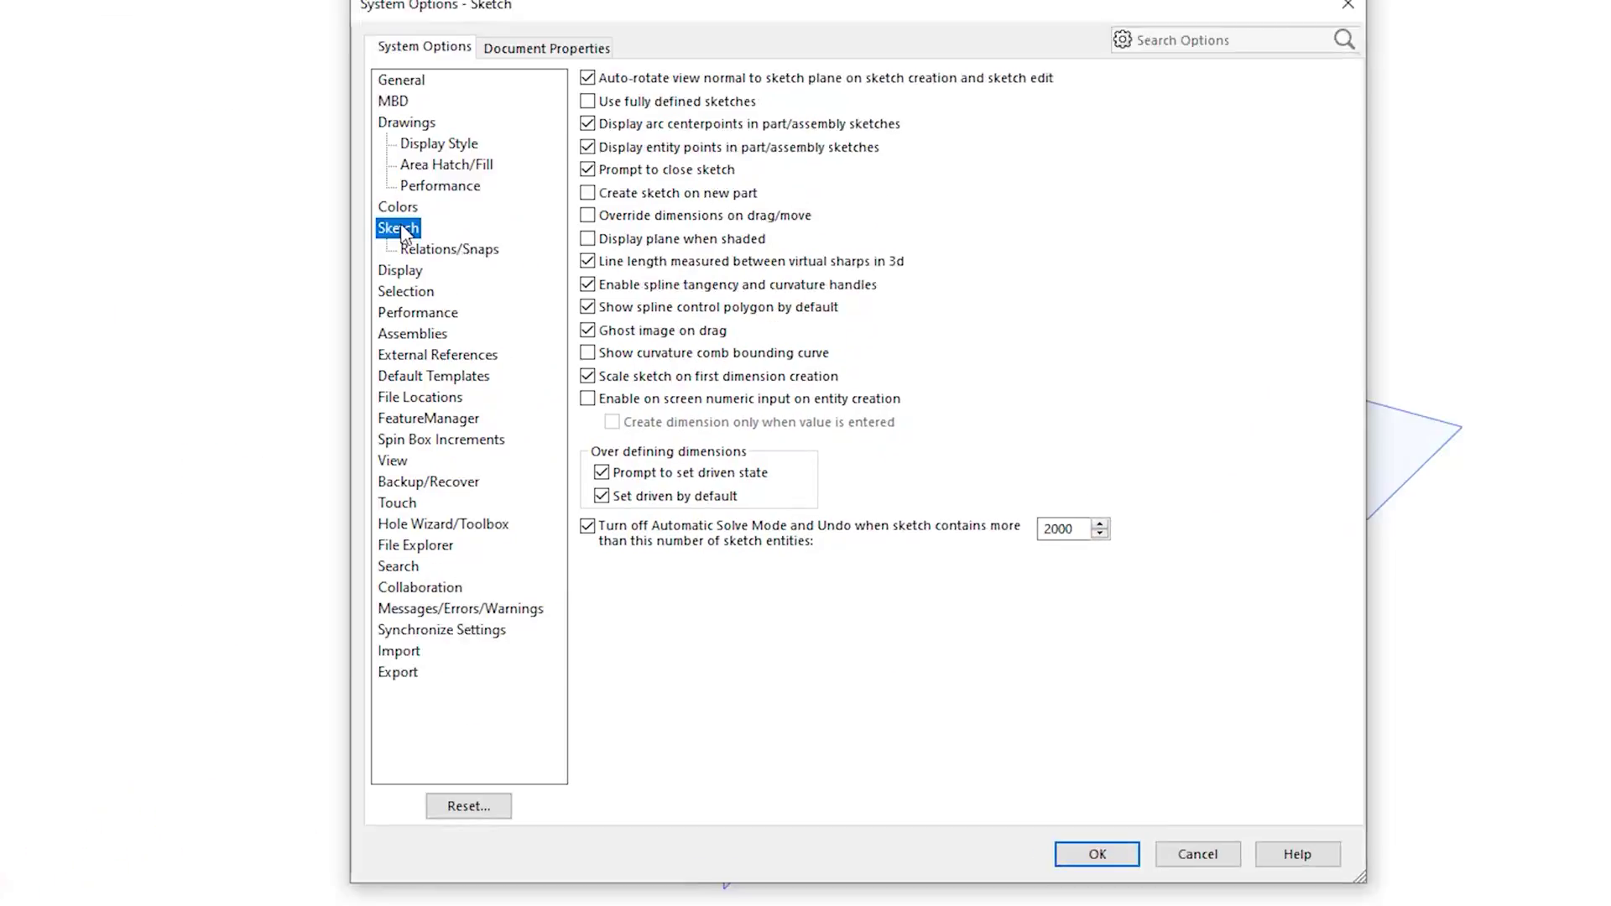
# Enable on-screen numeric input and draw a 100 × 15 centre rectangle from the origin.
pyautogui.click(587, 398)
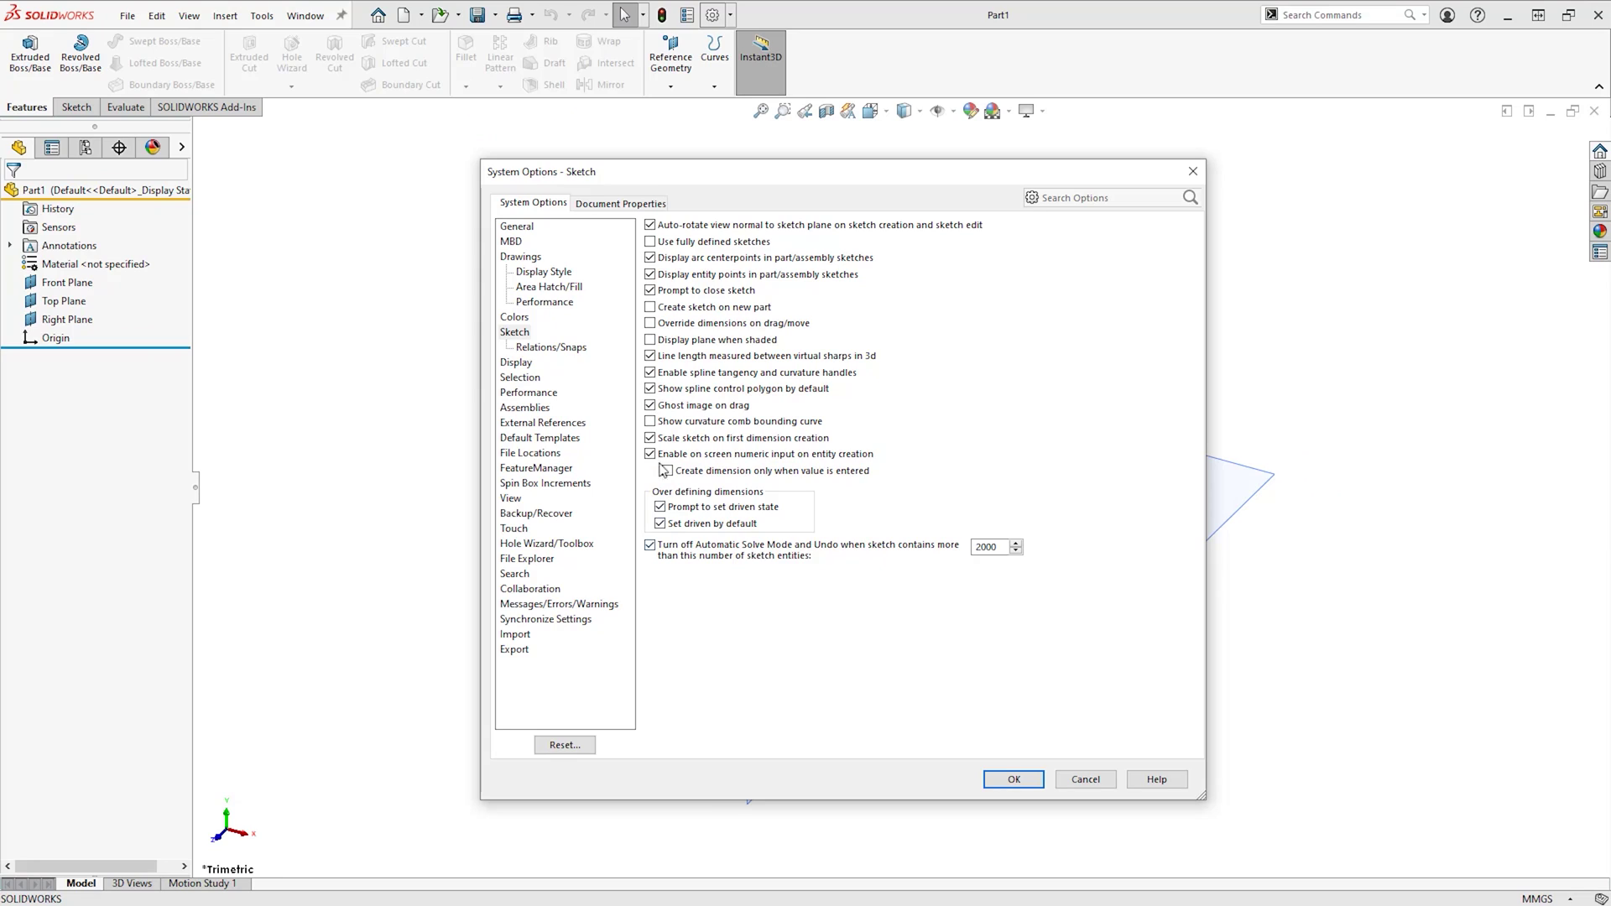
pyautogui.click(1023, 786)
pyautogui.click(112, 63)
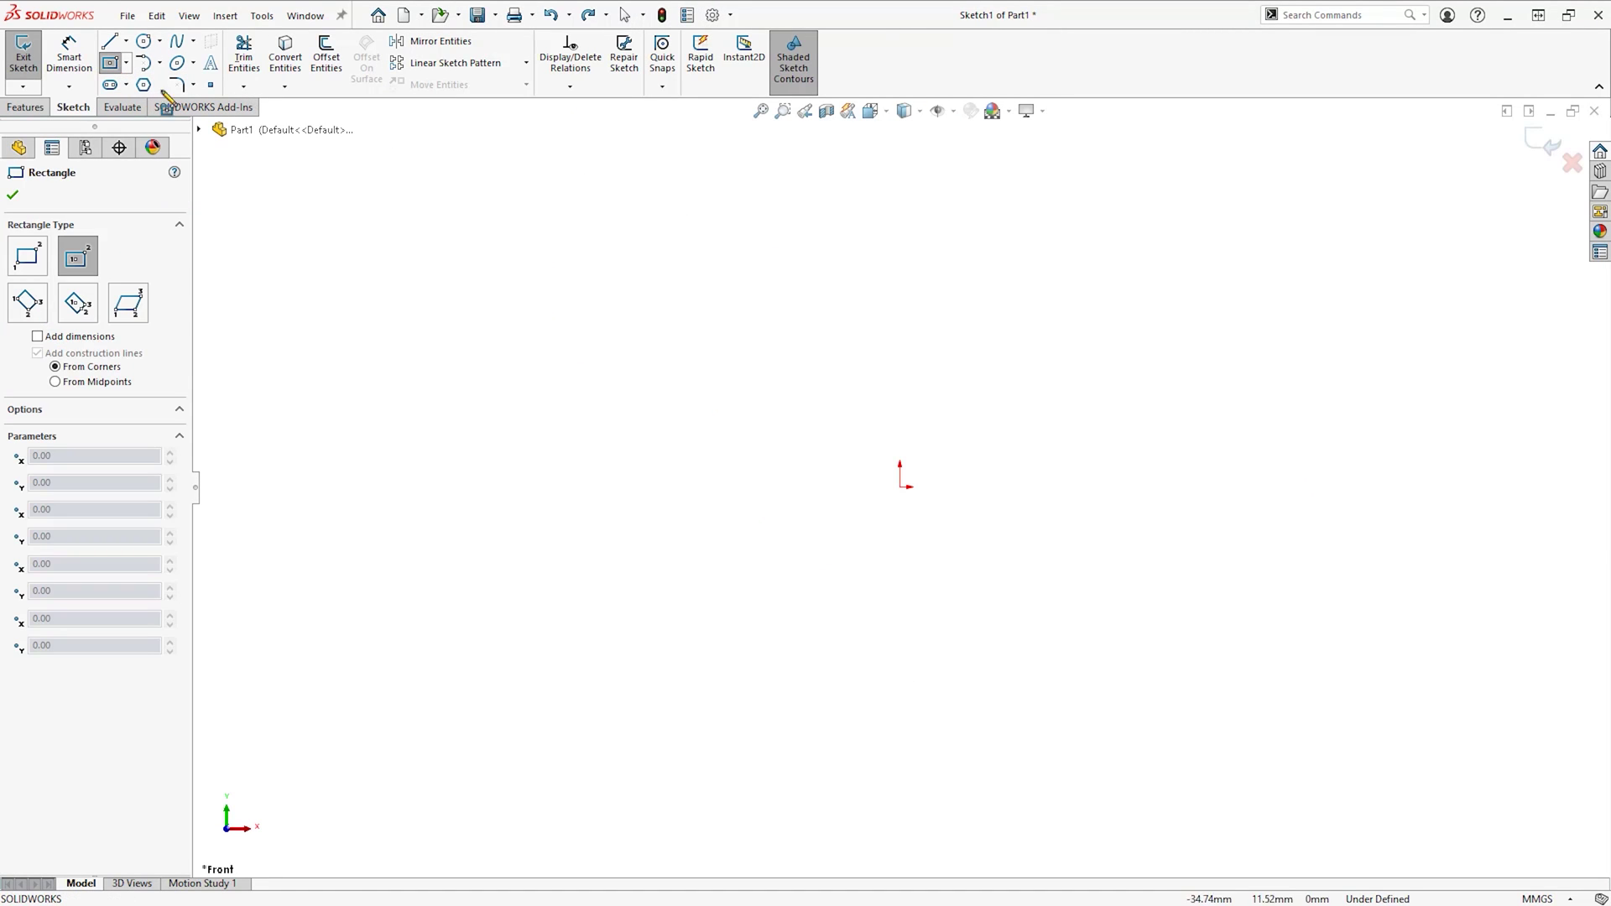
pyautogui.click(900, 486)
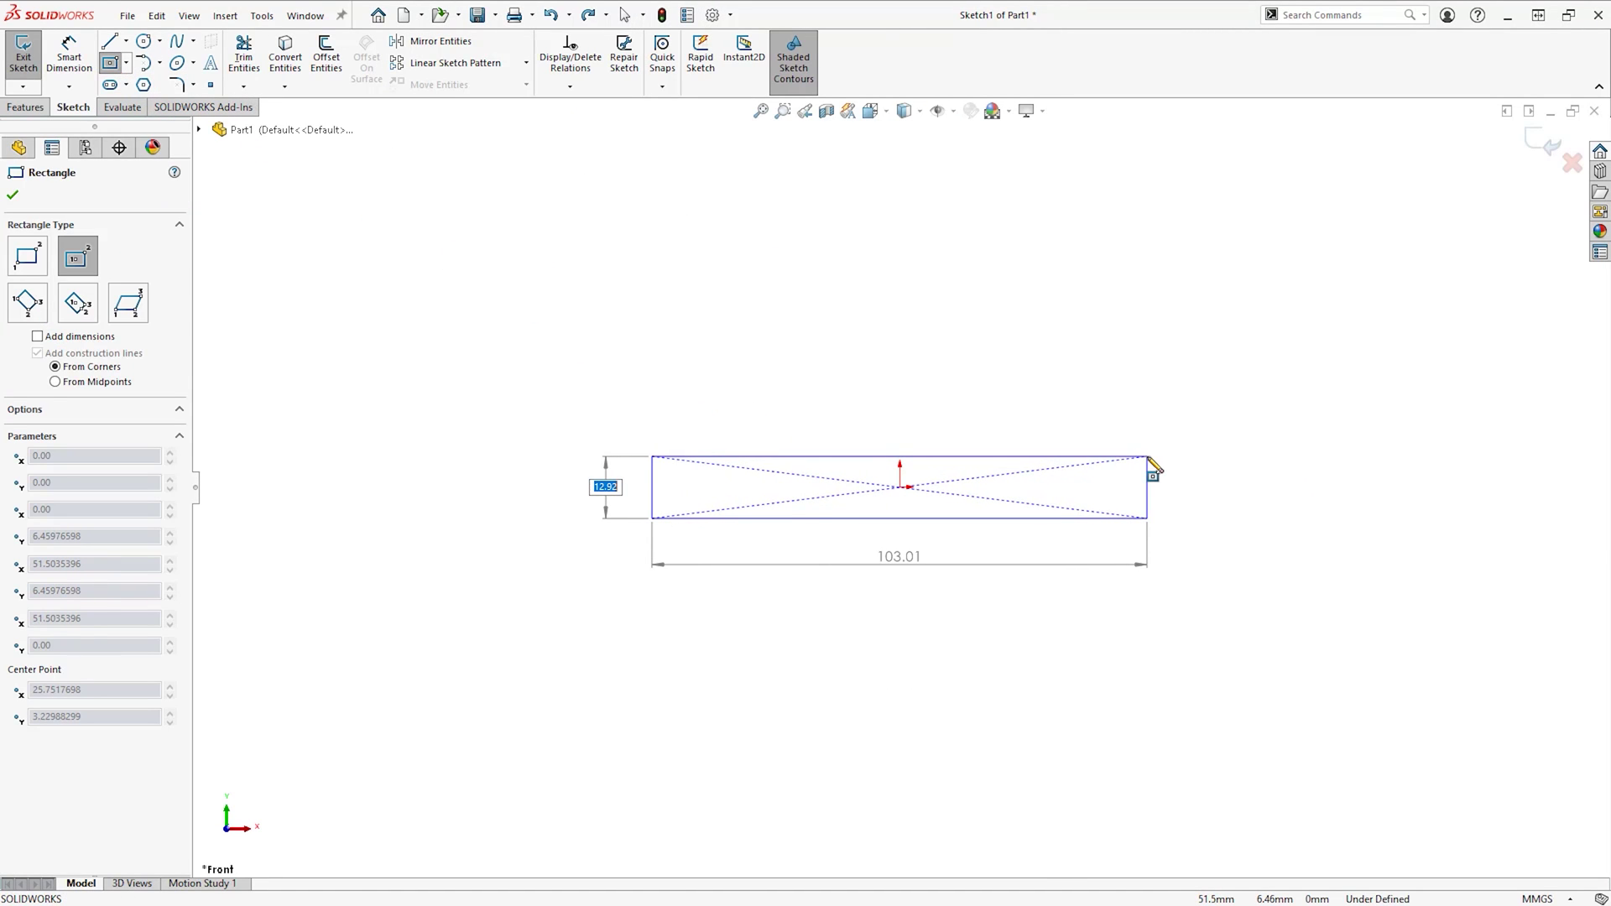
pyautogui.press('Tab')
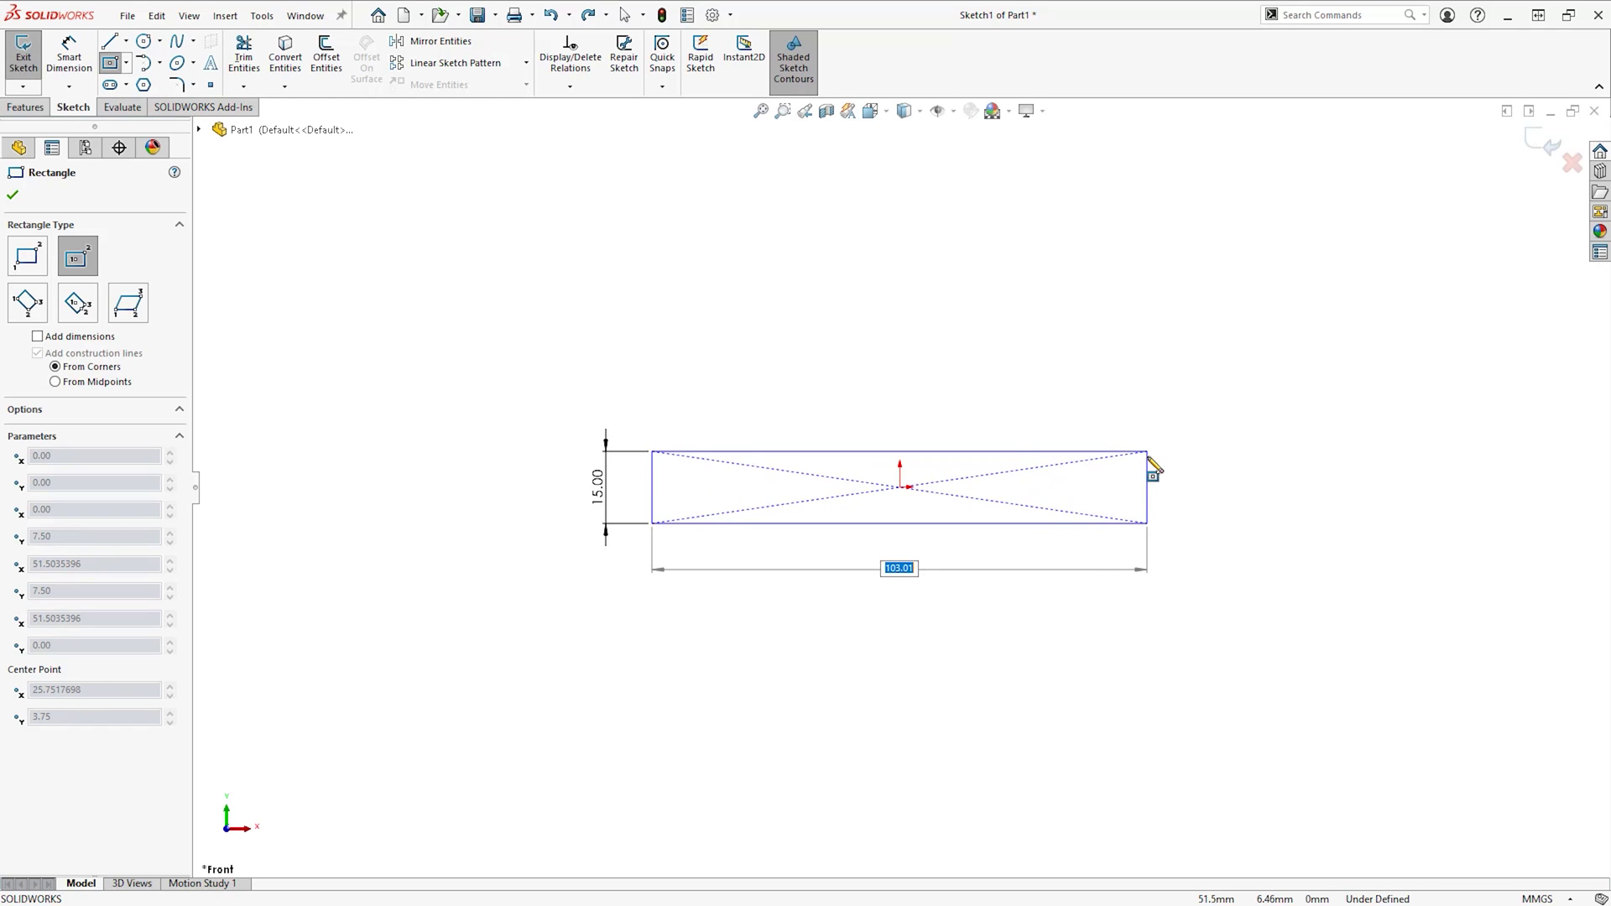
pyautogui.write('100')
pyautogui.press('Return')
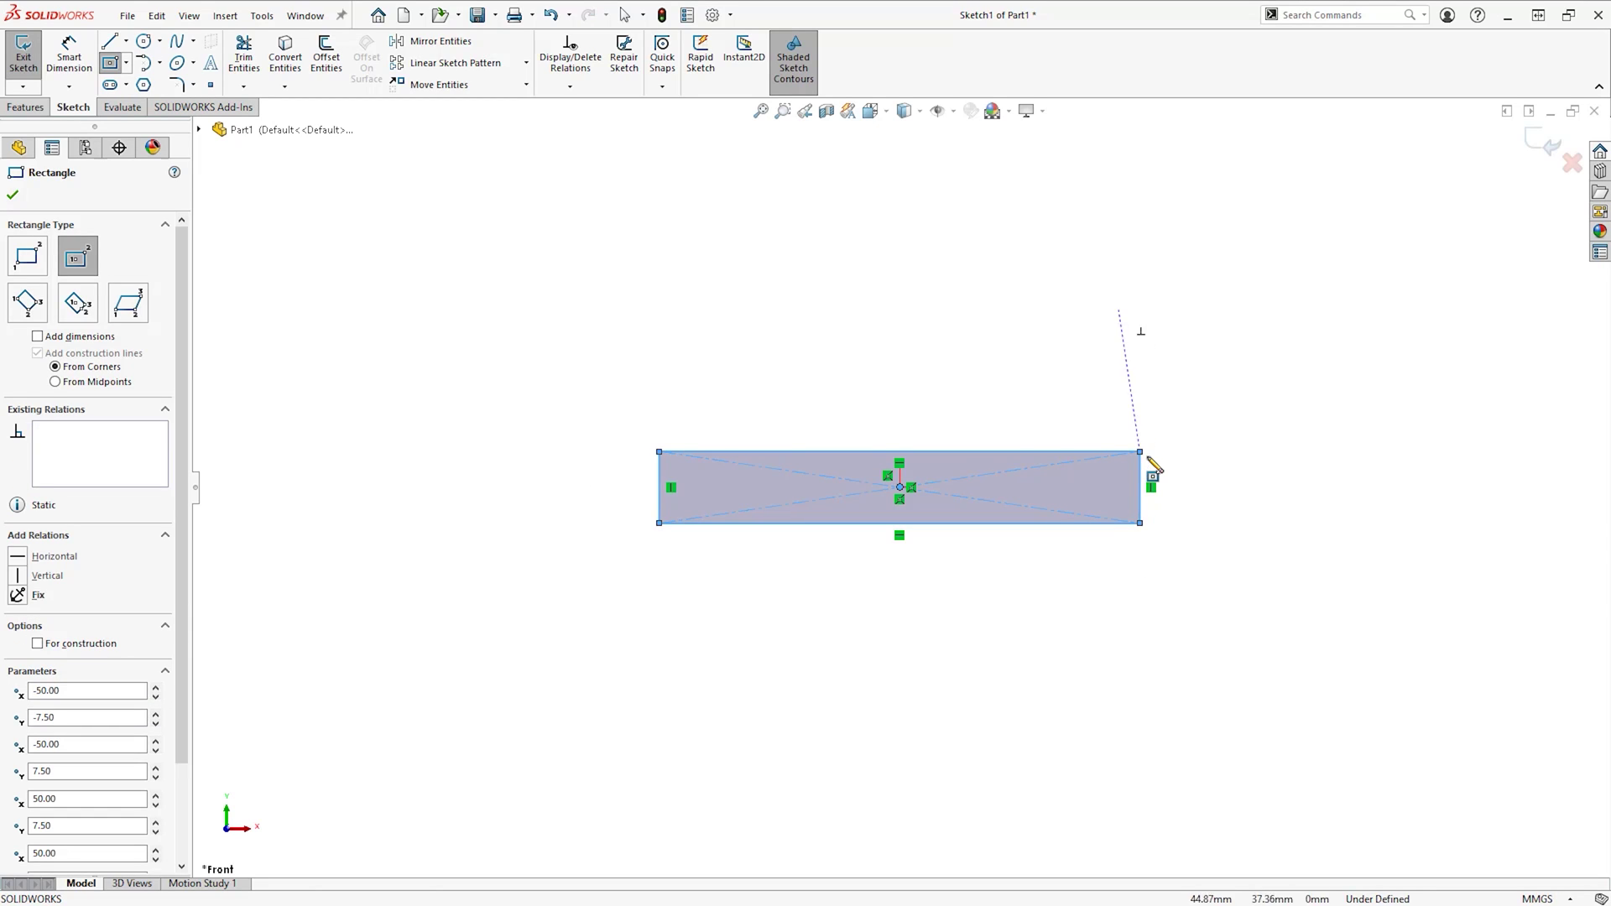
# Add circles at both rectangle ends, the first with a 50 mm diameter.
pyautogui.click(143, 40)
pyautogui.click(659, 488)
pyautogui.write('50')
pyautogui.press('Return')
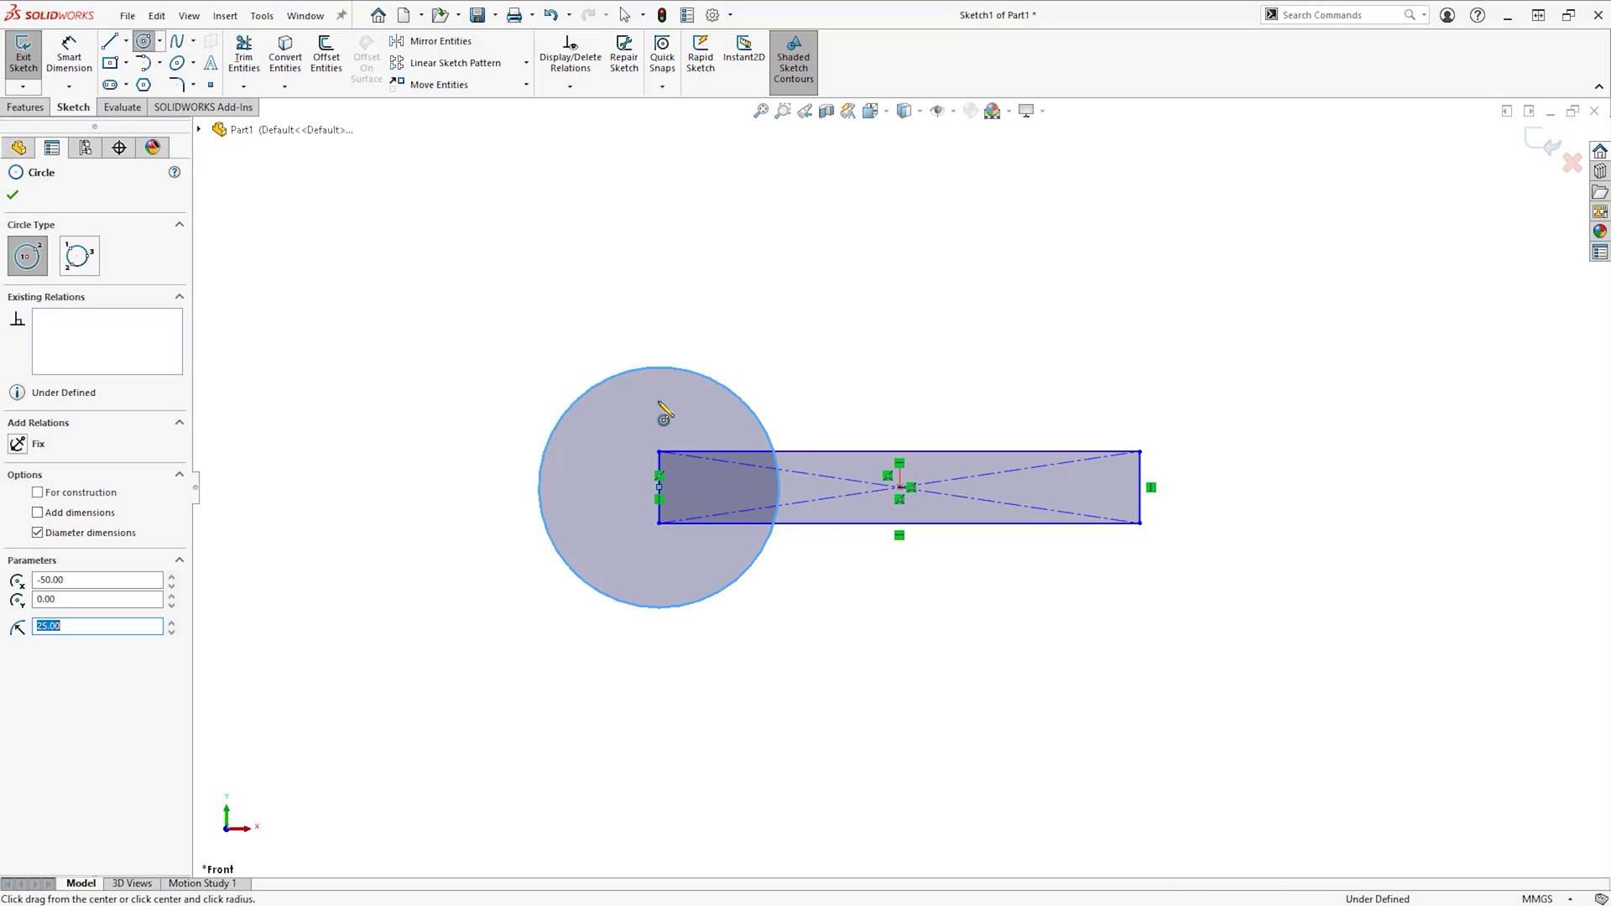
pyautogui.click(1139, 487)
pyautogui.write('30')
pyautogui.press('Return')
# Extrude the selected sketch regions as a 50 mm Boss/Base.
pyautogui.click(26, 107)
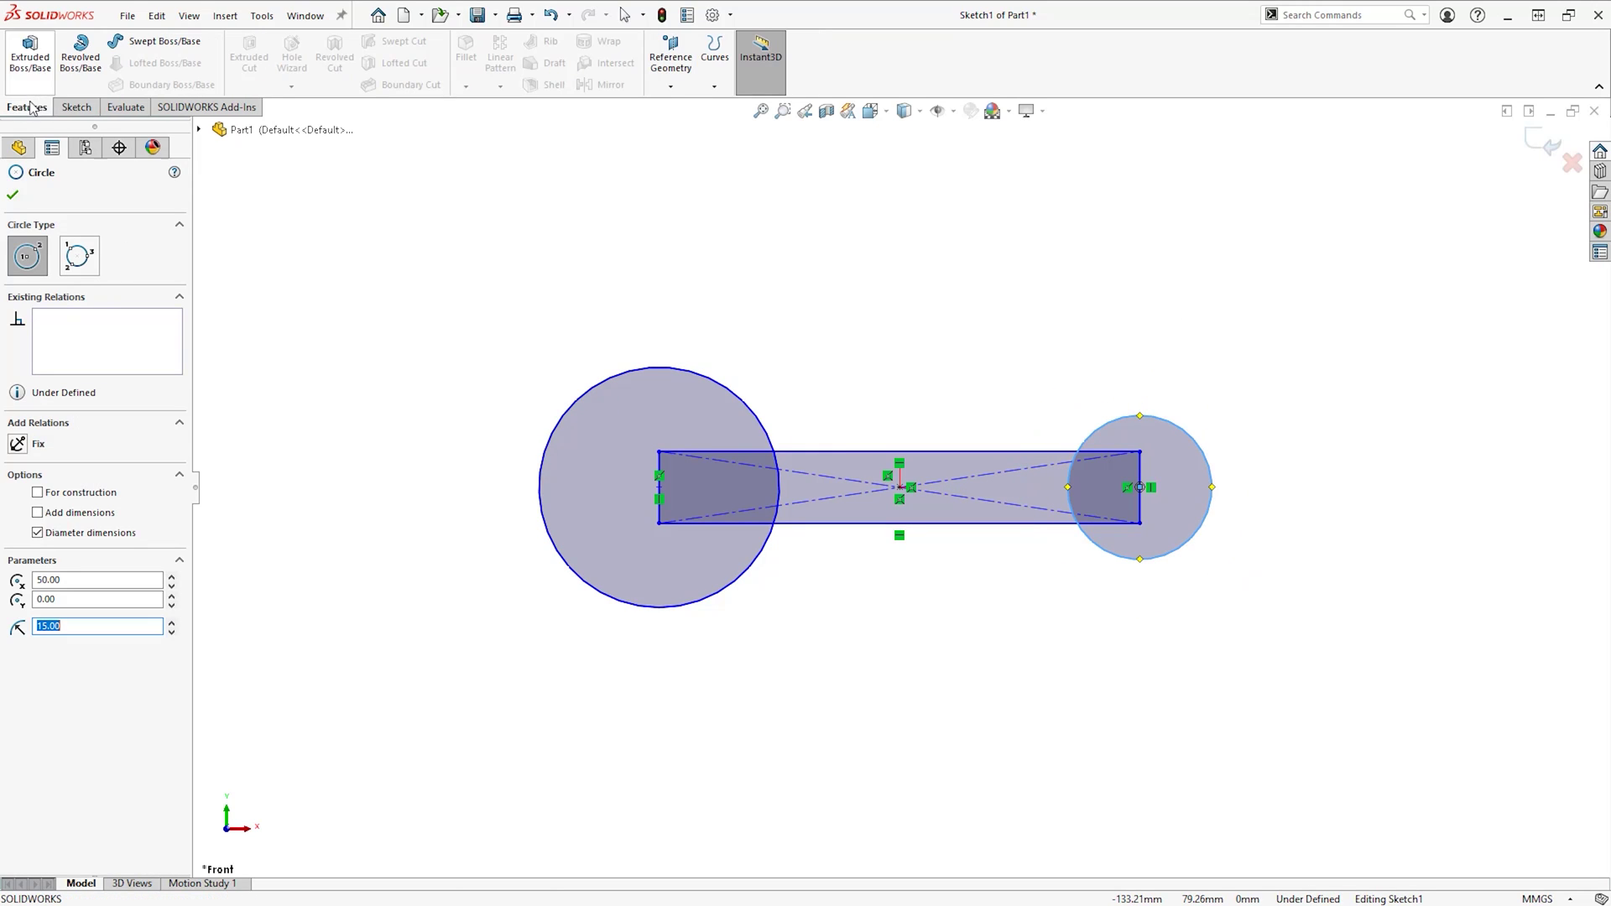
pyautogui.click(30, 56)
pyautogui.click(731, 371)
pyautogui.click(1108, 544)
pyautogui.click(100, 353)
pyautogui.write('50.00mm')
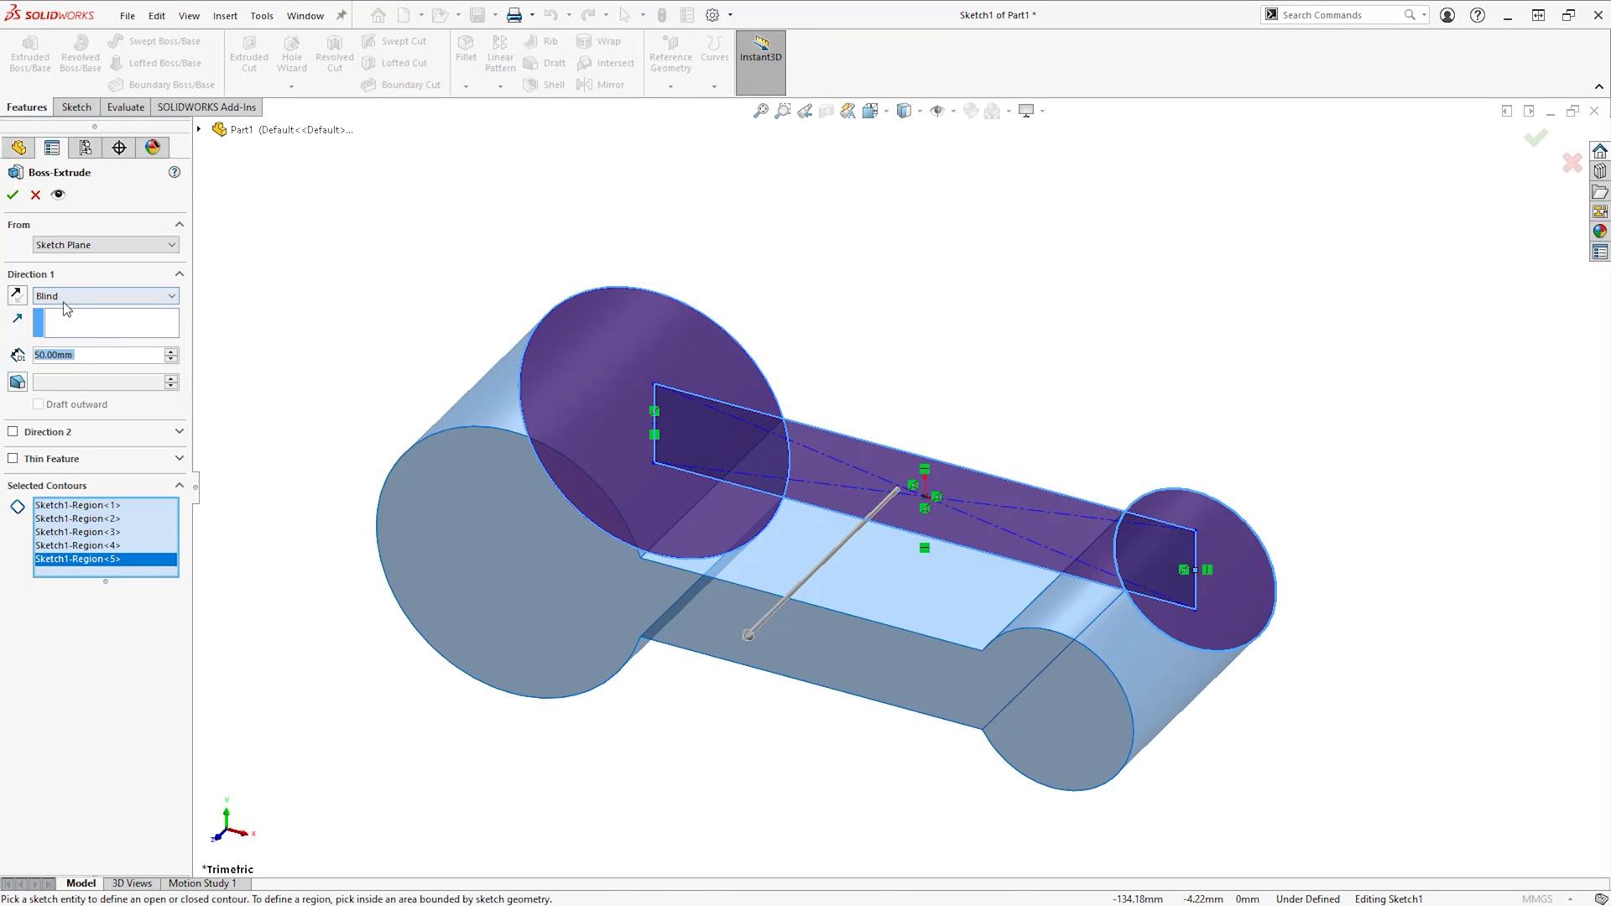
pyautogui.press('Return')
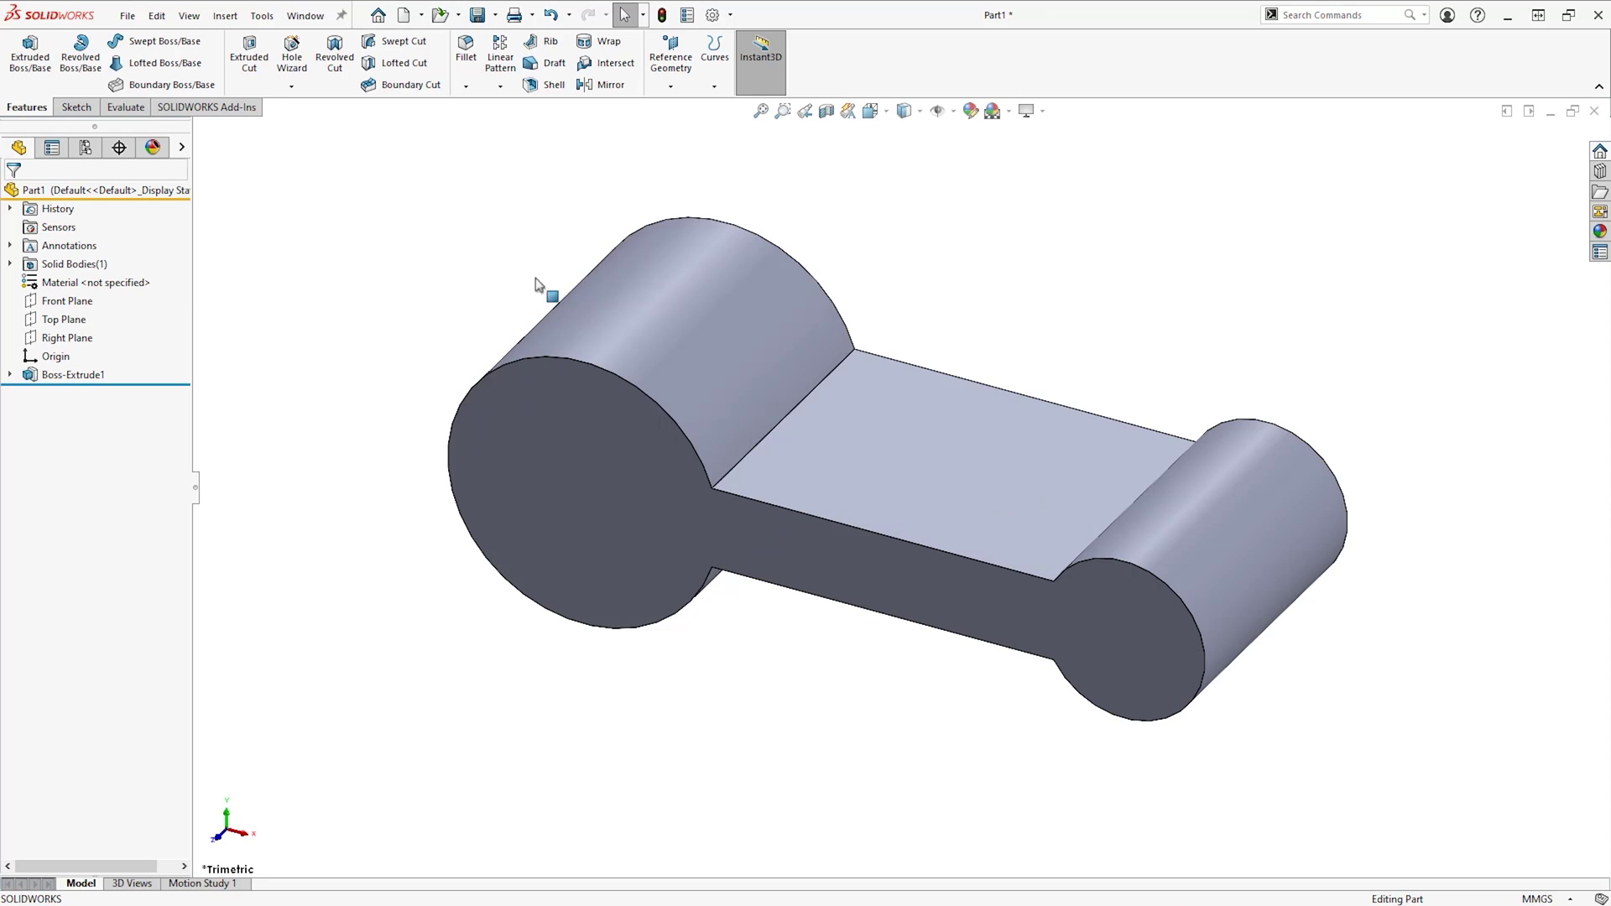
# Sketch a line on the front face from the middle section to the big circle's centre.
pyautogui.click(604, 545)
pyautogui.press('l')
pyautogui.click(935, 487)
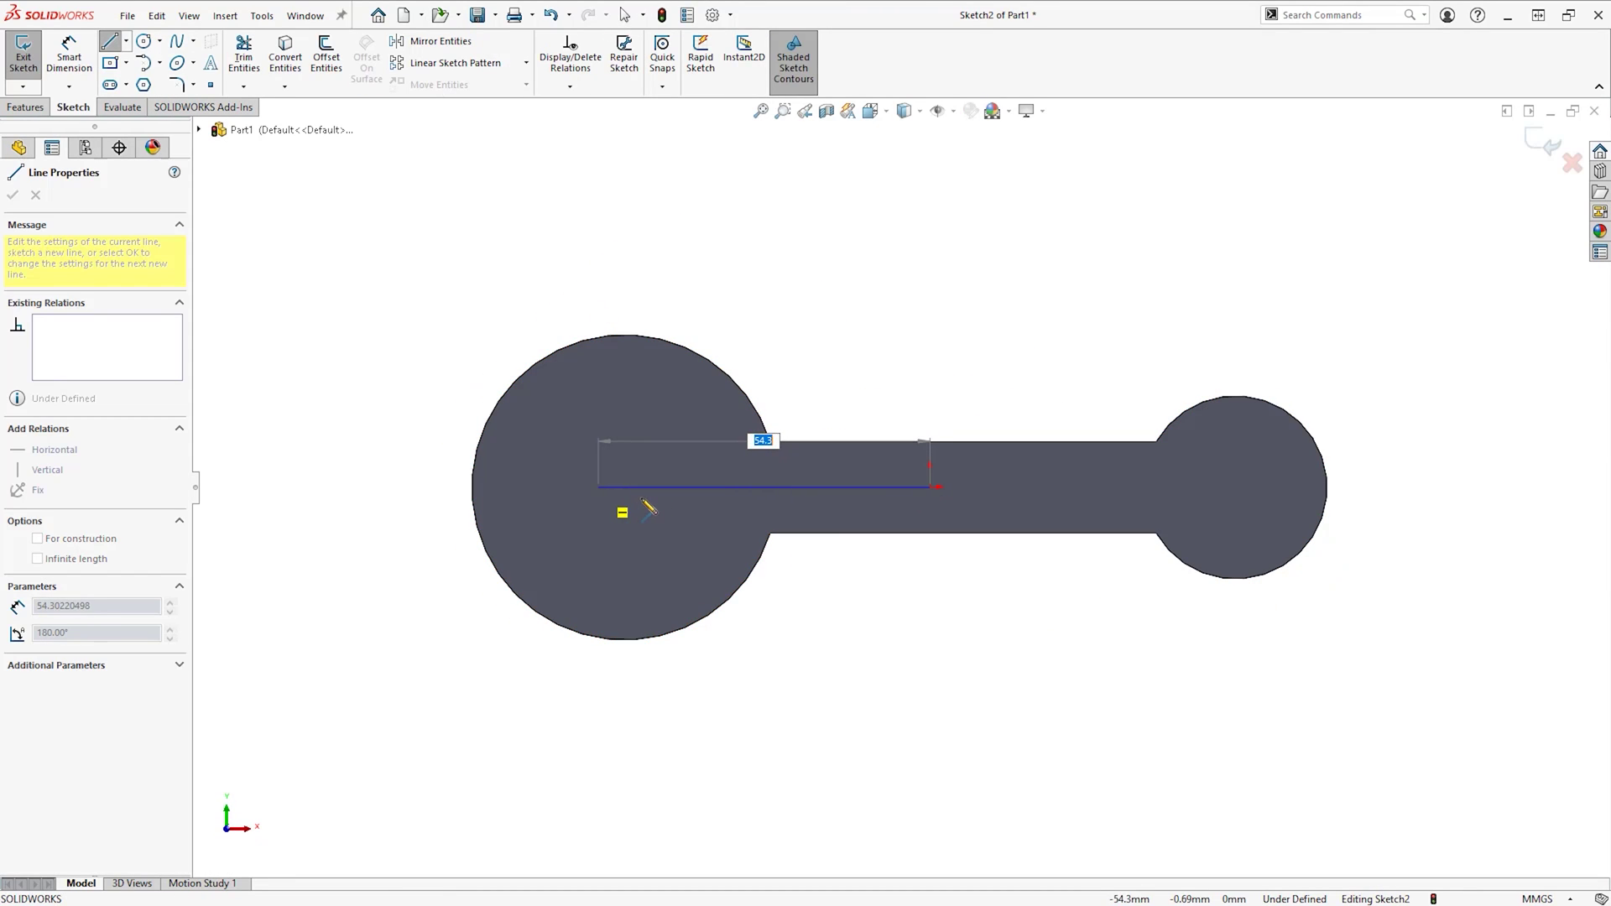
pyautogui.click(628, 492)
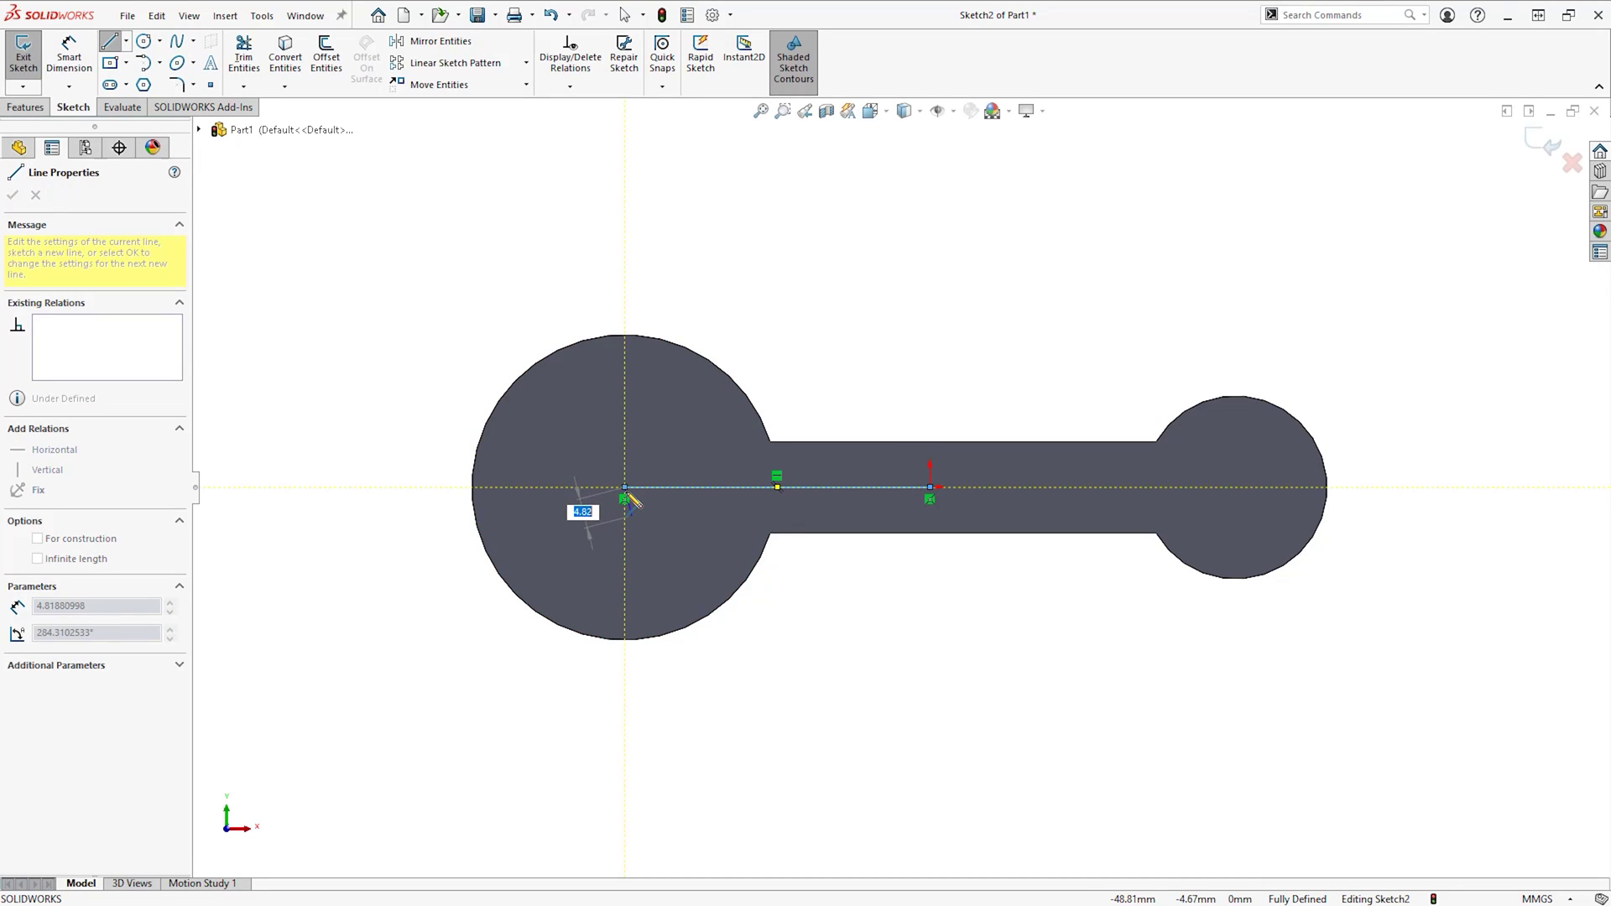
pyautogui.write('a')
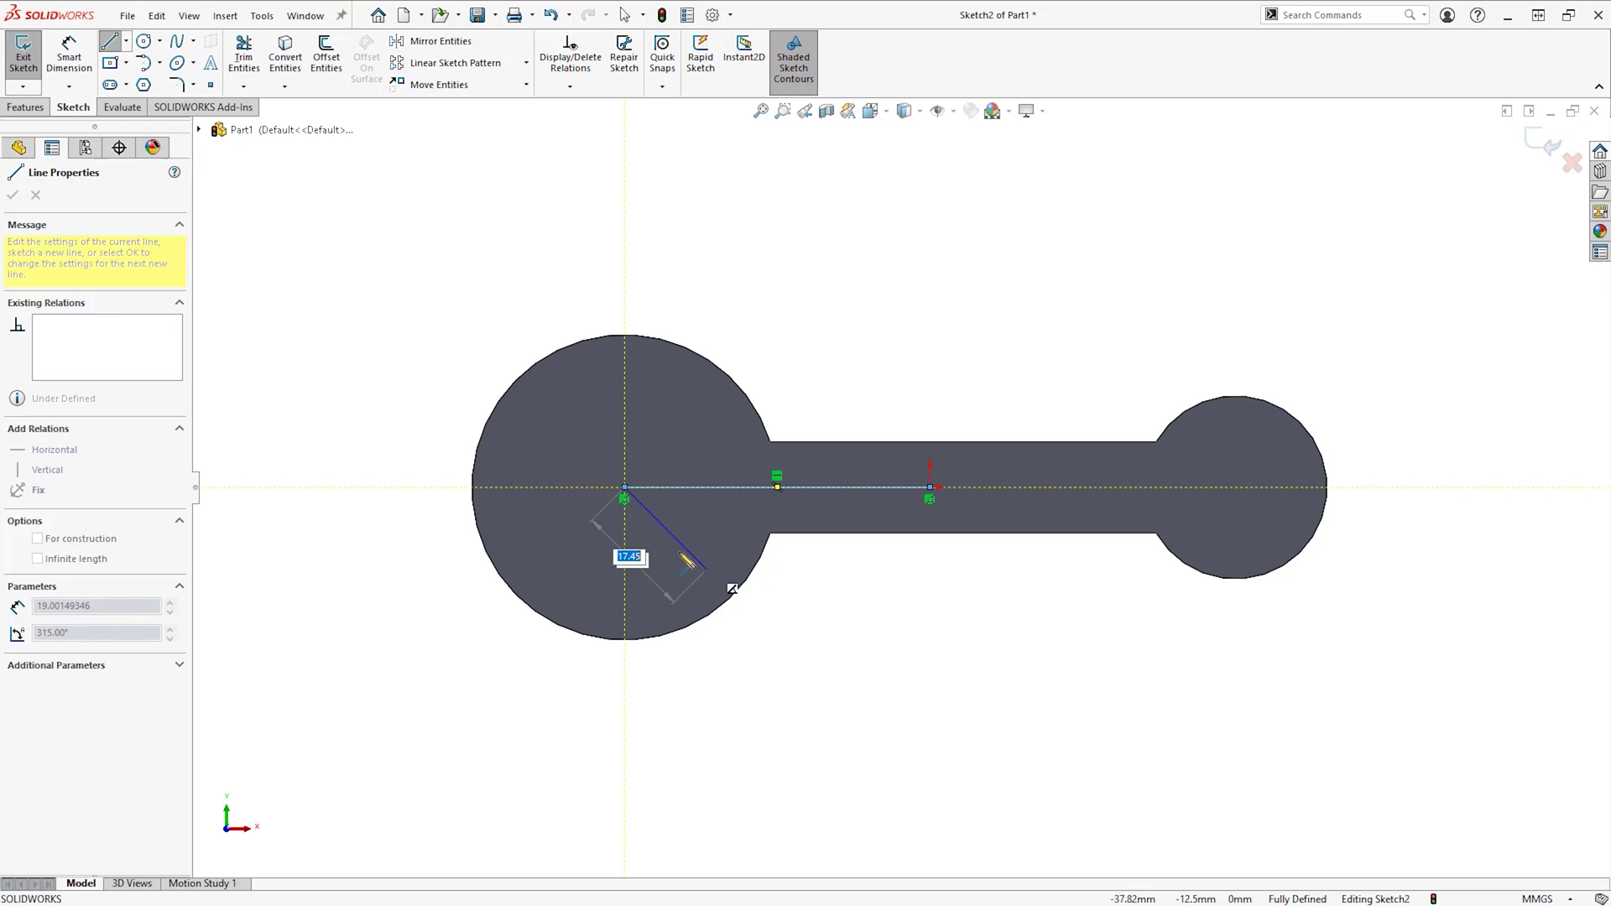
pyautogui.press('Escape')
pyautogui.click(18, 107)
# Cut a thin-feature slot along the sketched line with Extruded Cut.
pyautogui.click(249, 54)
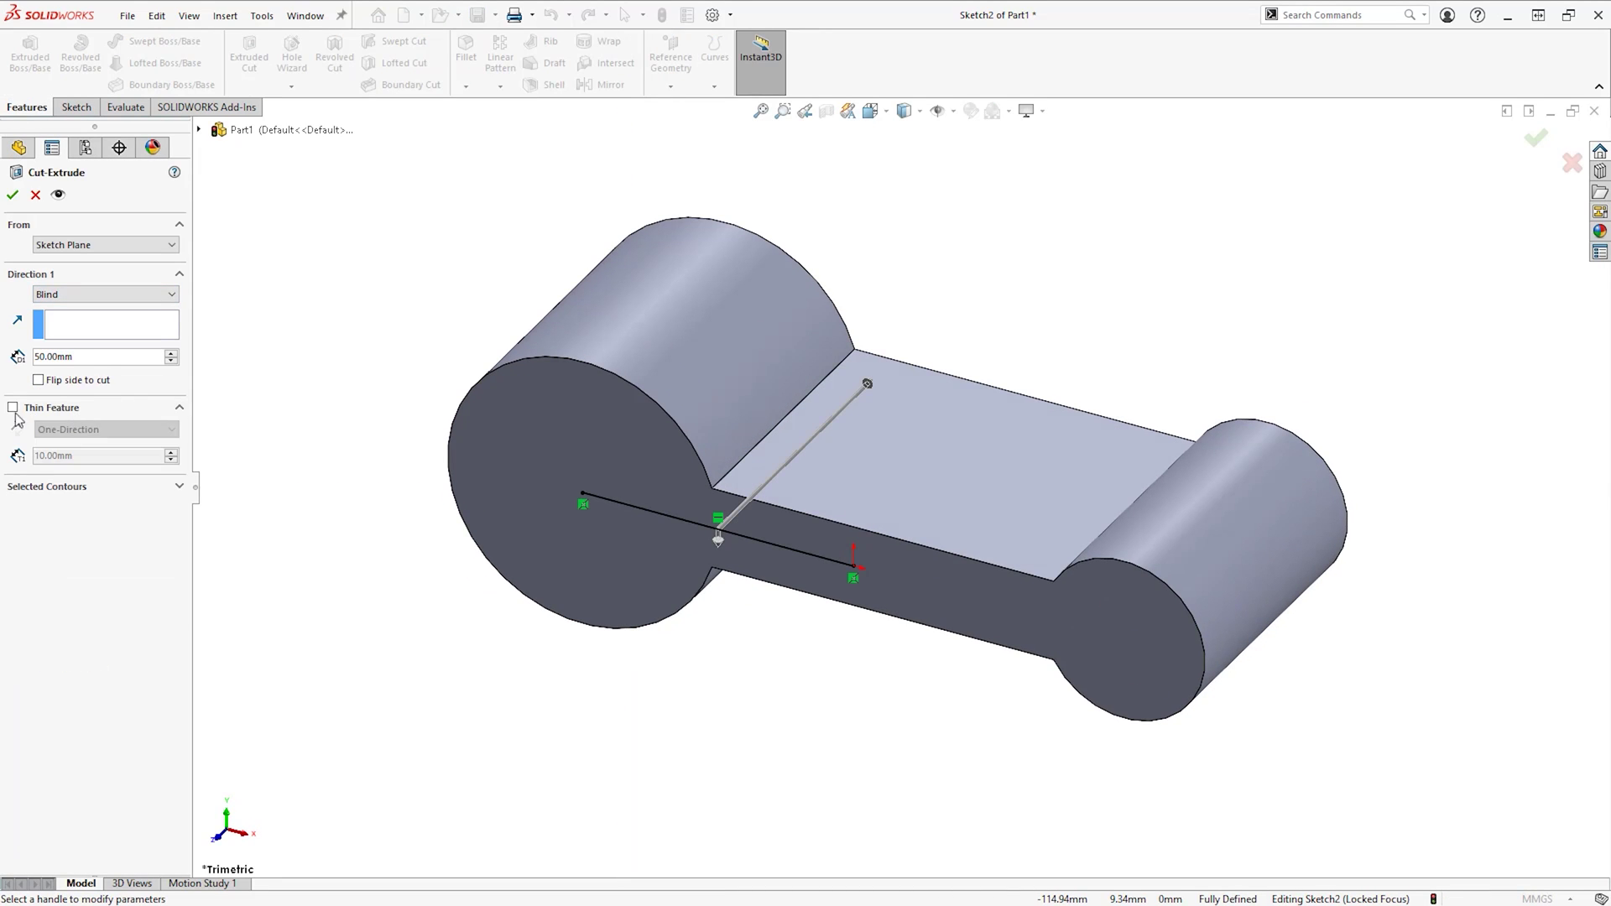
pyautogui.click(12, 451)
pyautogui.click(105, 548)
pyautogui.click(90, 581)
pyautogui.press('Return')
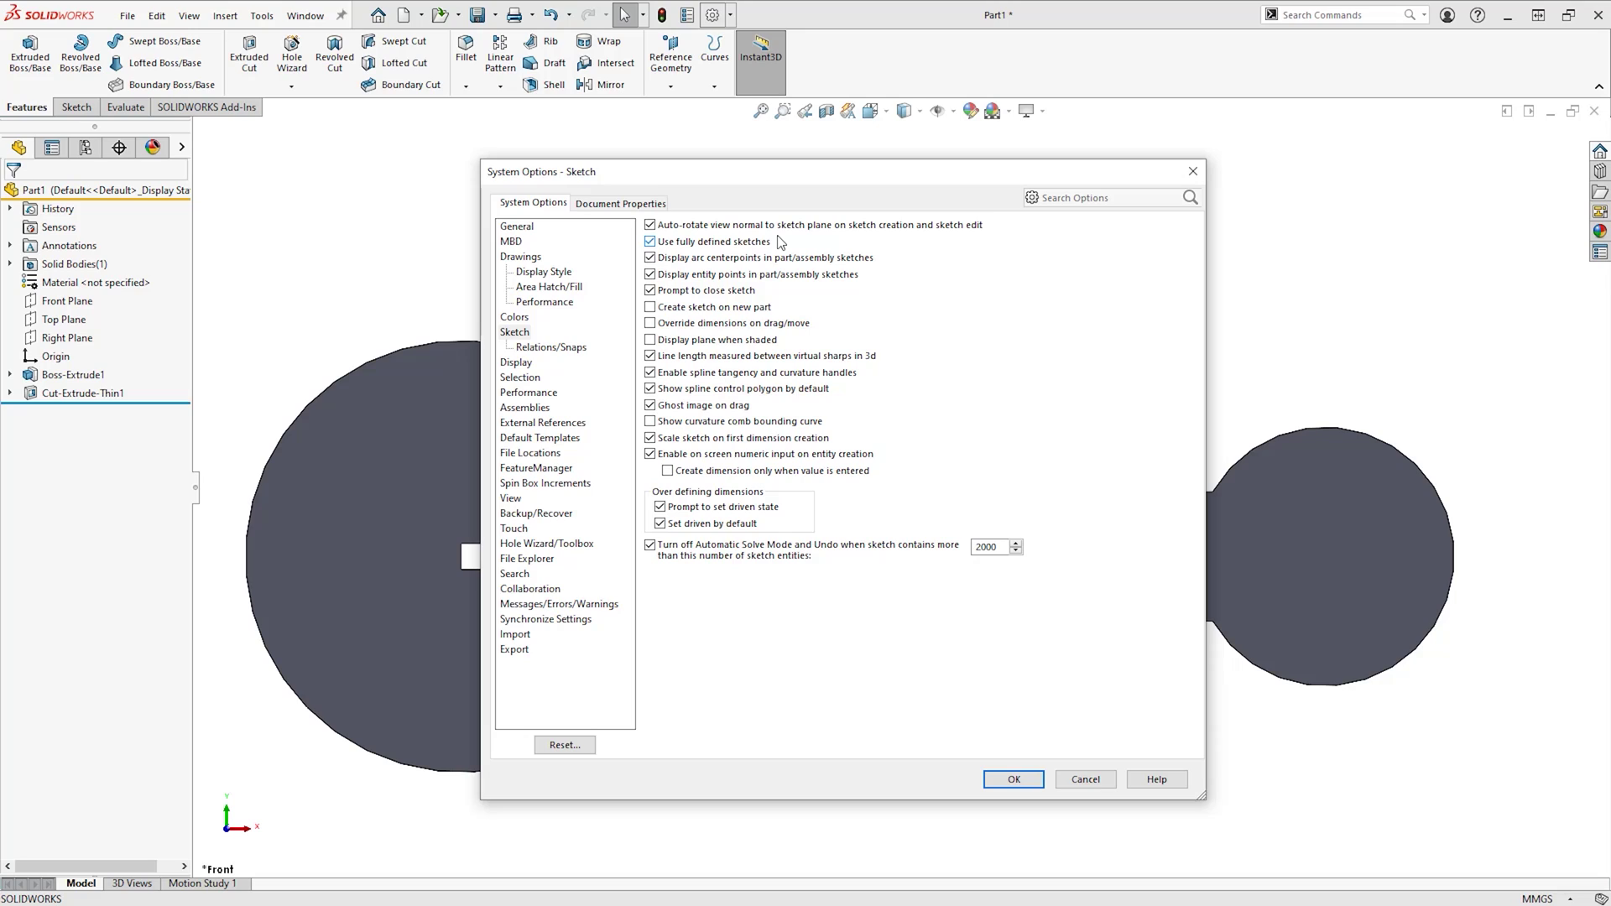
# Require fully defined sketches, then trim away the inner rectangle and diagonal lines.
pyautogui.click(1011, 779)
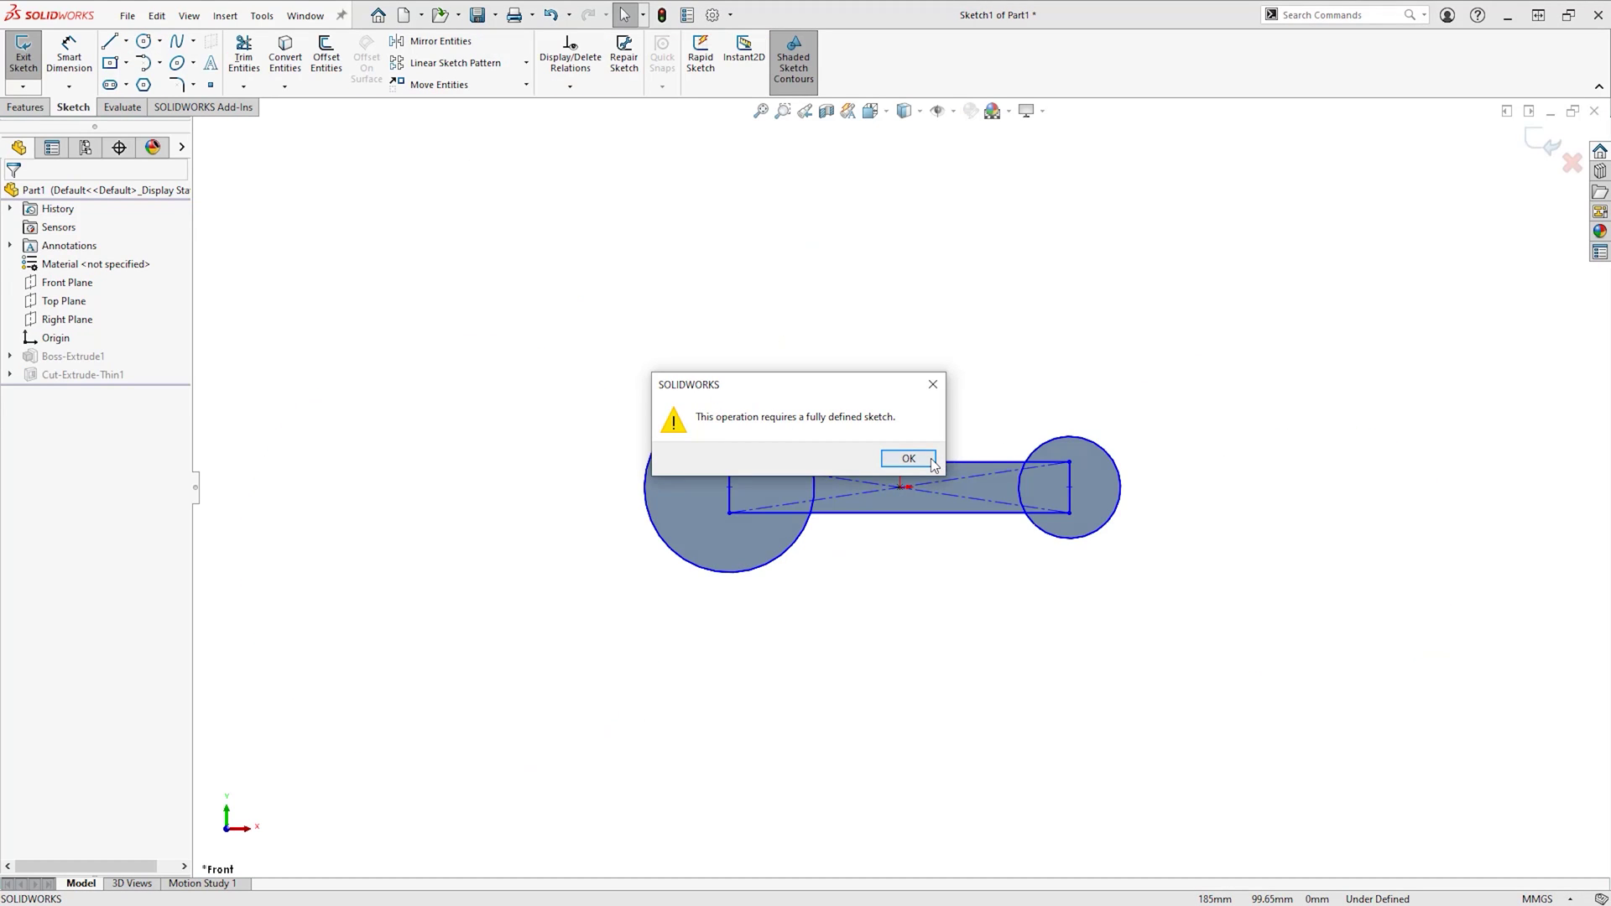
pyautogui.click(908, 458)
pyautogui.press('f')
pyautogui.press('t')
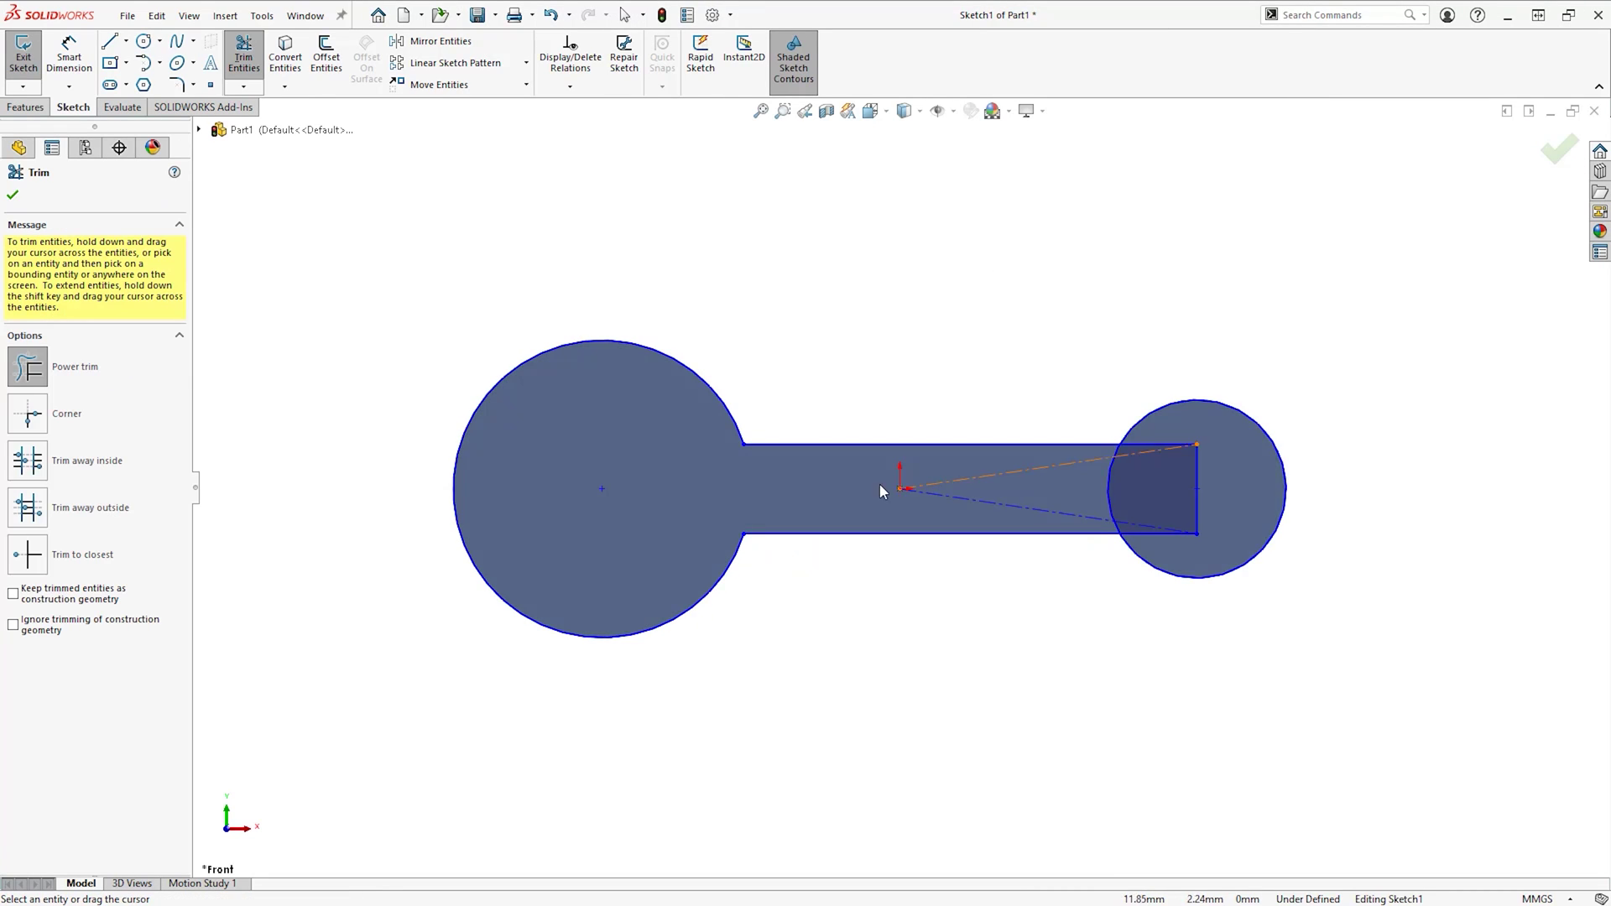
pyautogui.moveTo(882, 488); pyautogui.dragTo(1115, 461)
# Draw a centerline between the circle centres with the origin at its midpoint.
pyautogui.click(603, 488)
pyautogui.click(1198, 489)
pyautogui.click(899, 489)
pyautogui.keyDown('ctrl'); pyautogui.click(819, 488); pyautogui.keyUp('ctrl')
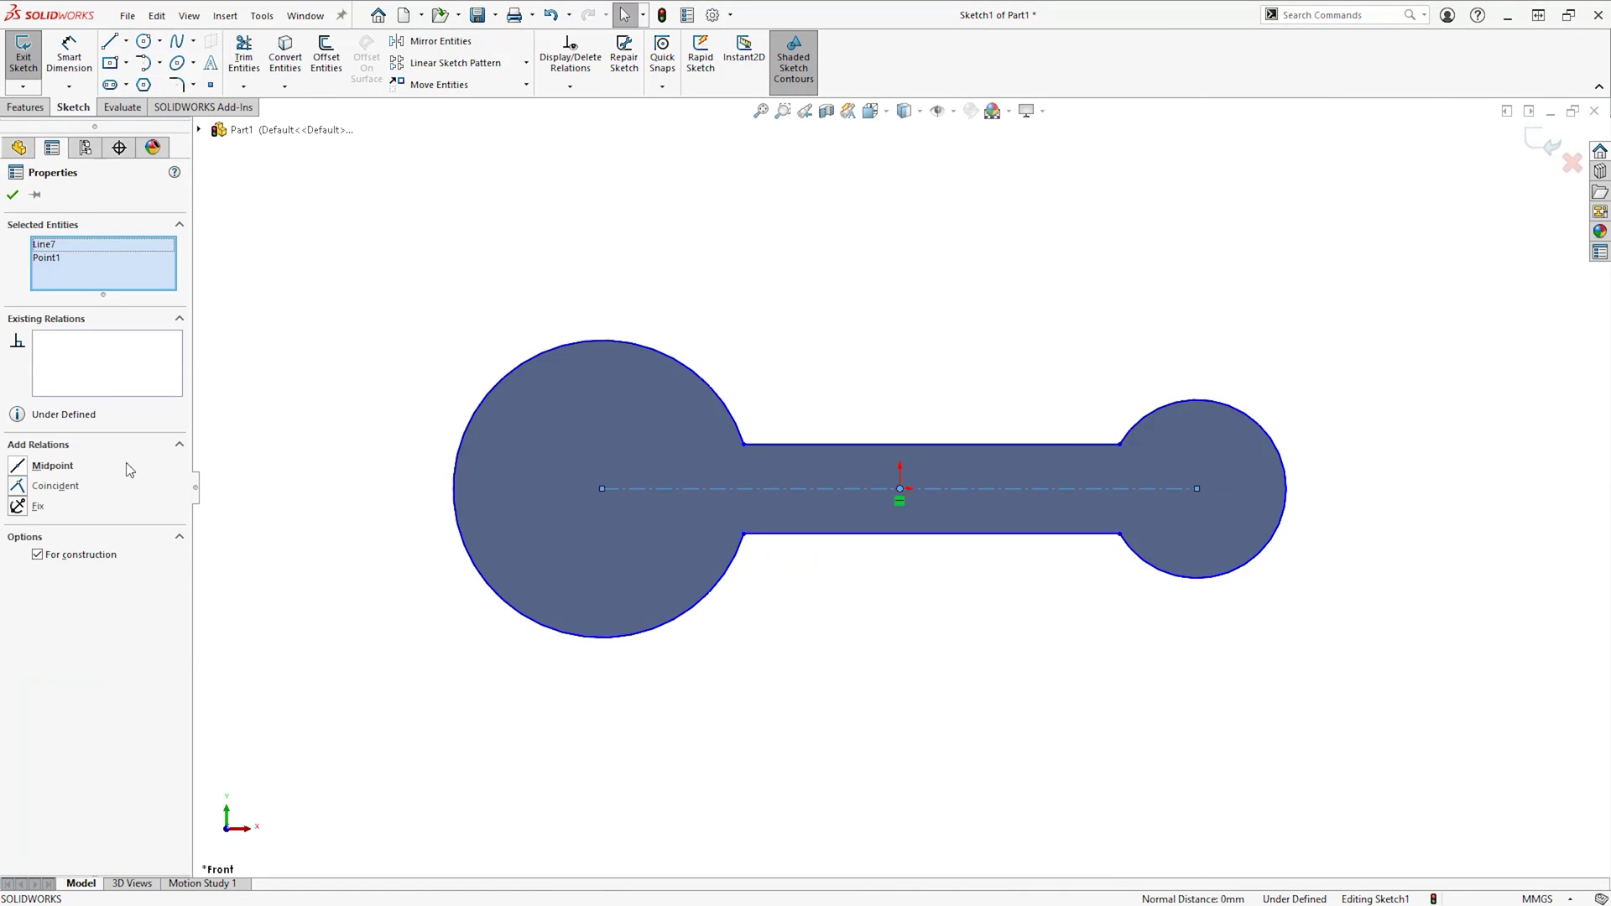
# Dimension the big circle R25, the small circle R15, and the slot width 15.
pyautogui.click(54, 461)
pyautogui.click(675, 358)
pyautogui.click(719, 208)
pyautogui.click(1272, 441)
pyautogui.click(1411, 453)
pyautogui.click(1016, 445)
pyautogui.click(1016, 534)
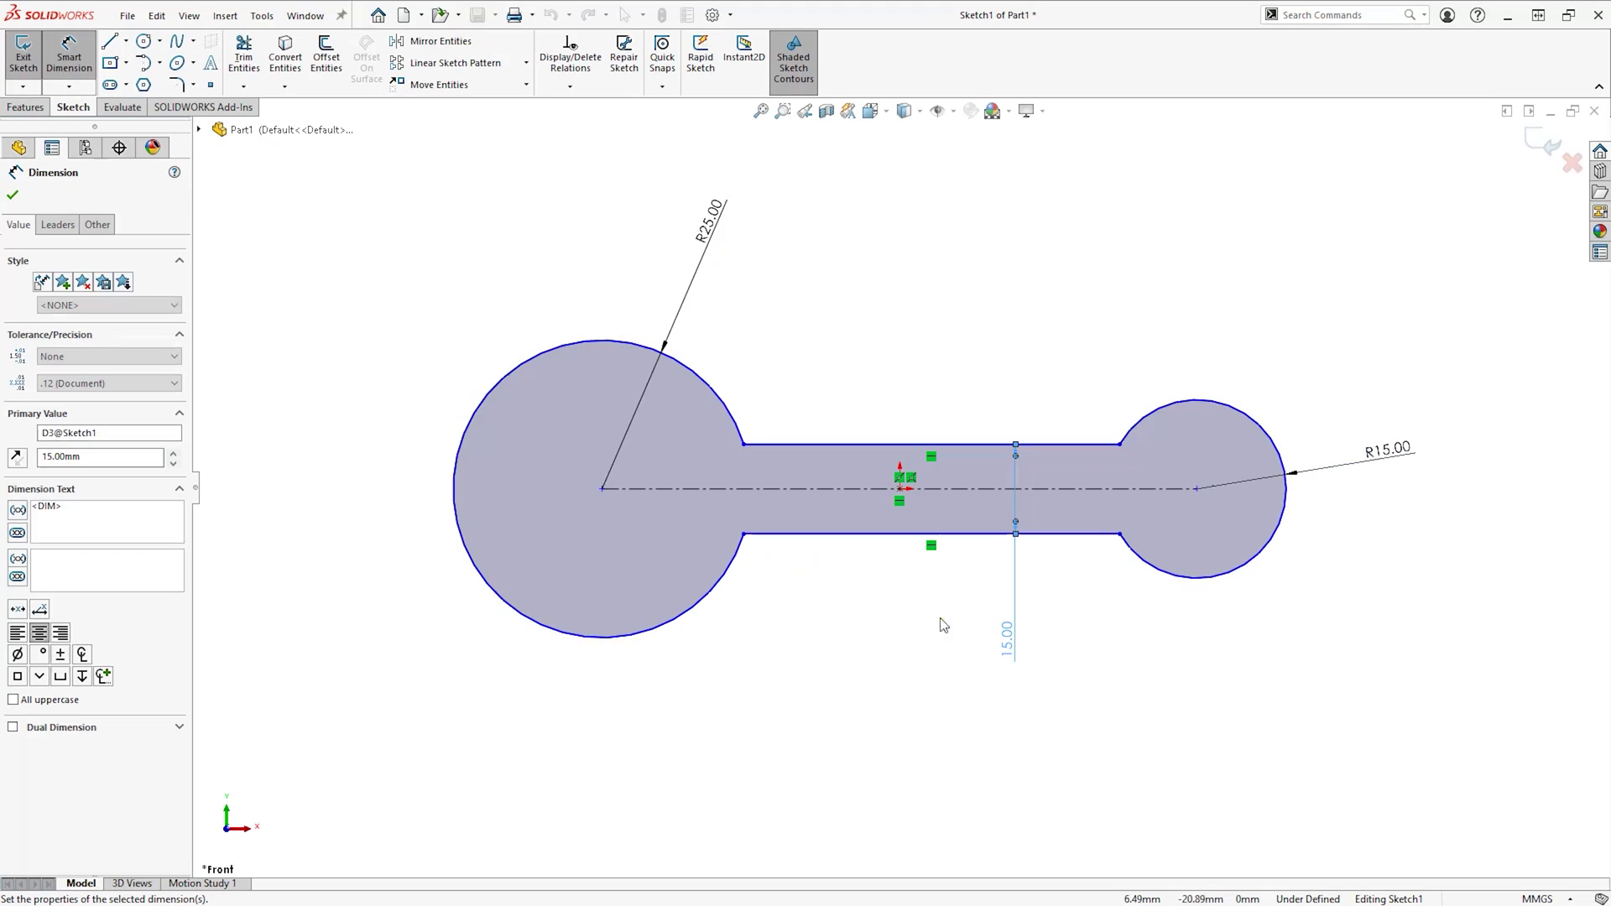
pyautogui.click(1012, 635)
# Add a relation between the slot's top and bottom lines.
pyautogui.press('Escape')
pyautogui.click(746, 535)
pyautogui.click(882, 444)
pyautogui.keyDown('ctrl'); pyautogui.click(881, 534); pyautogui.keyUp('ctrl')
pyautogui.click(924, 432)
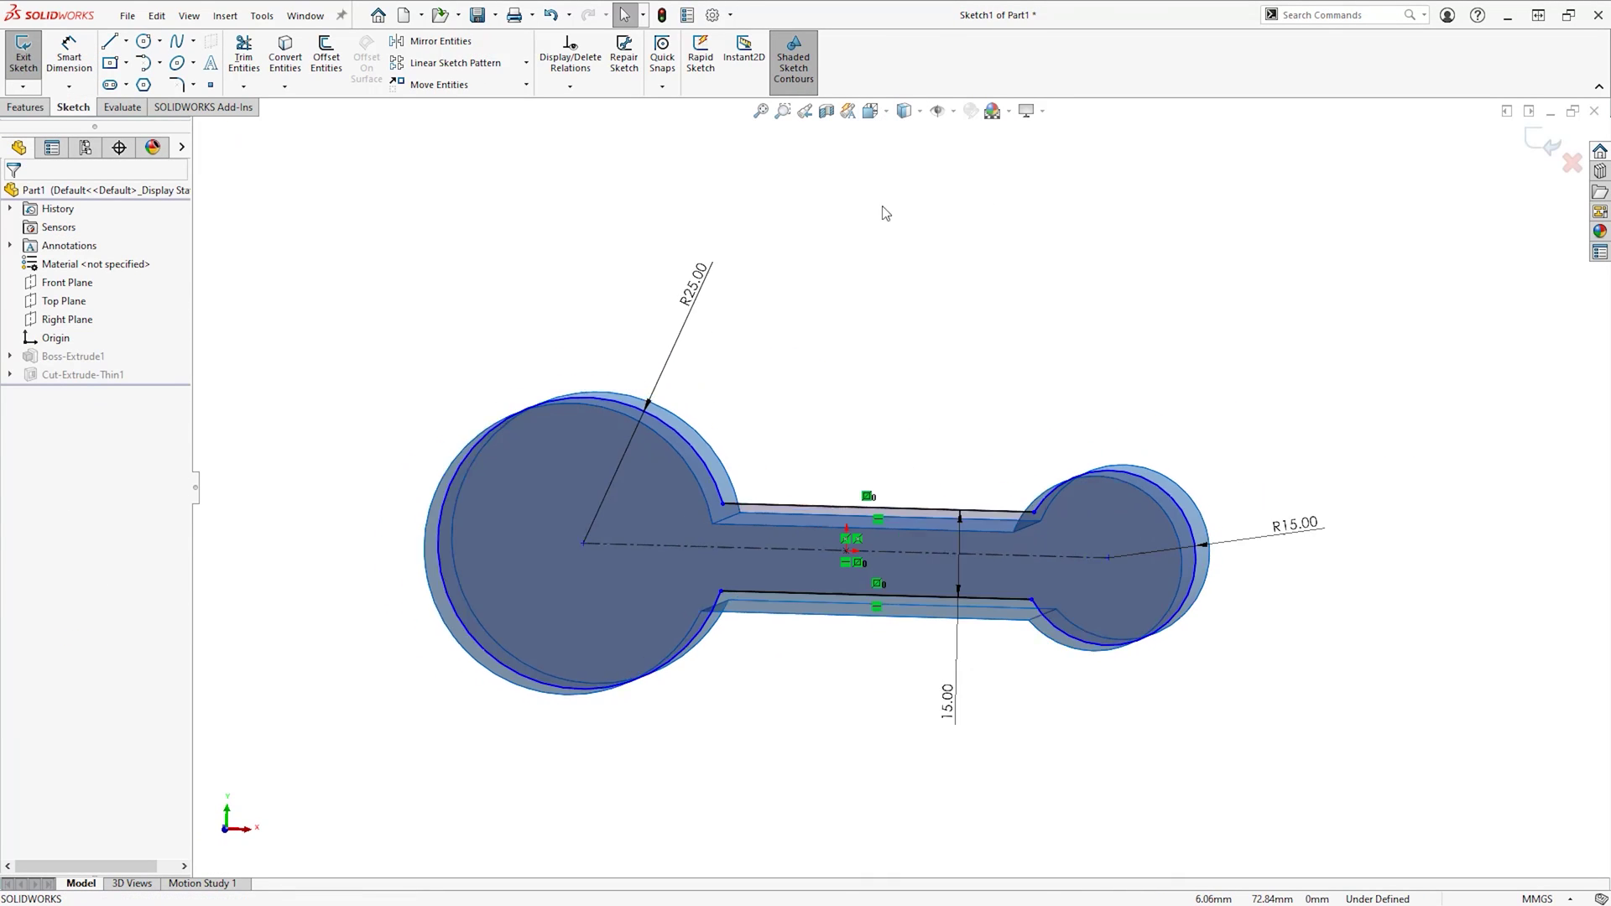
# Dimension the slot end and set the circle centre distance to 100 mm.
pyautogui.click(744, 581)
pyautogui.press('Escape')
pyautogui.moveTo(805, 640); pyautogui.dragTo(744, 603, button='right')
pyautogui.click(743, 603)
pyautogui.click(755, 756)
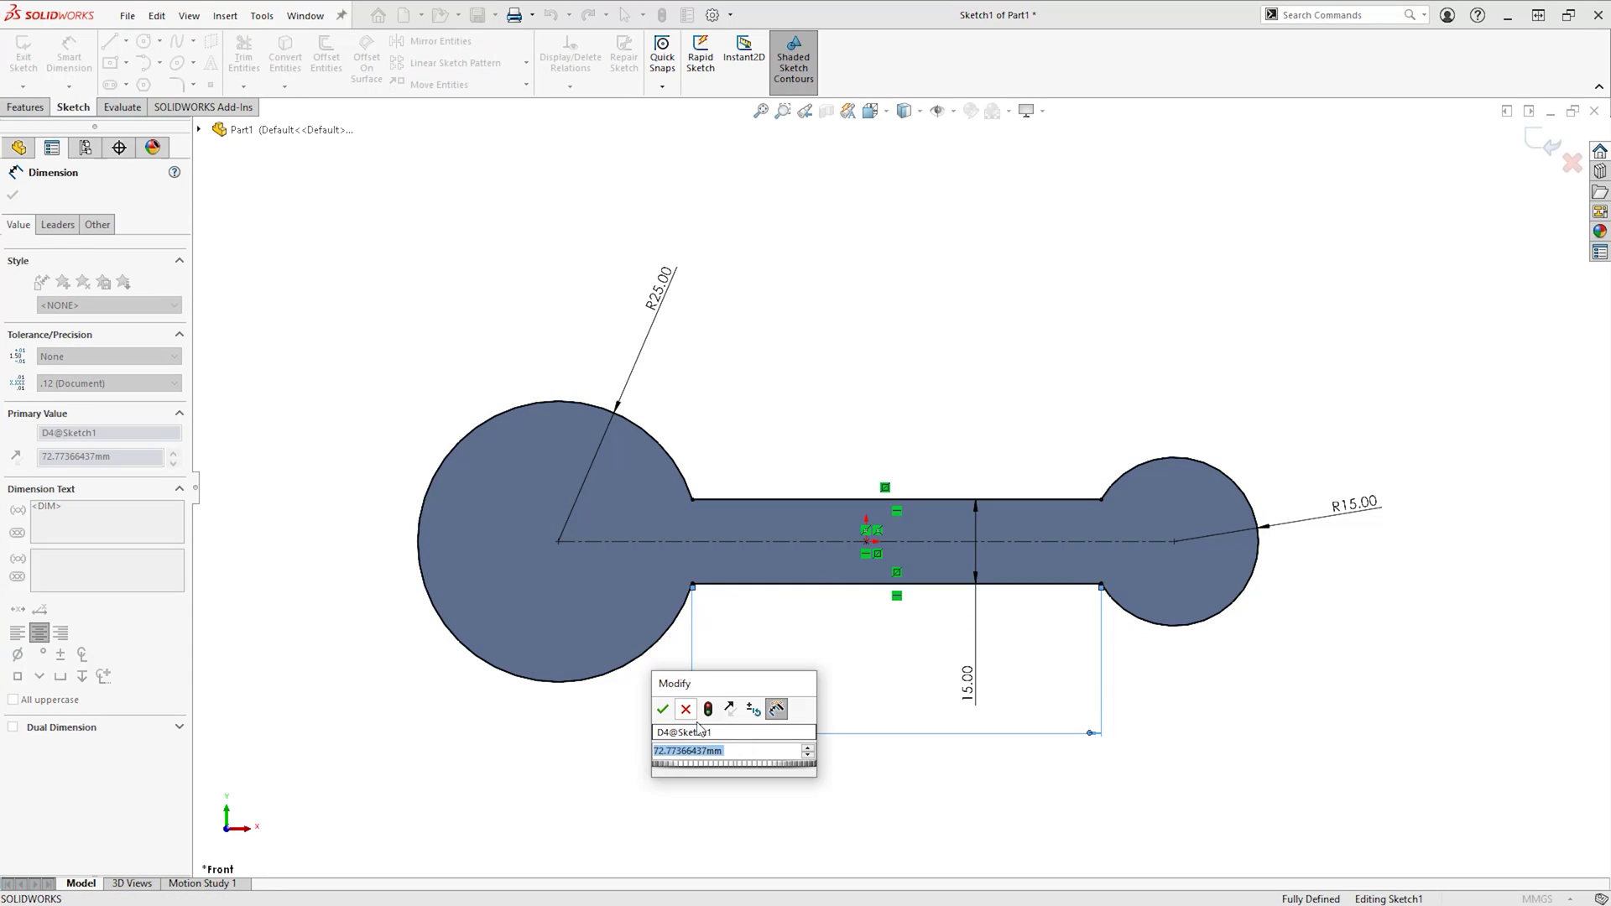
pyautogui.press('Escape')
pyautogui.click(561, 543)
pyautogui.click(1173, 542)
pyautogui.click(1077, 808)
pyautogui.write('100')
pyautogui.press('Return')
pyautogui.press('Escape')
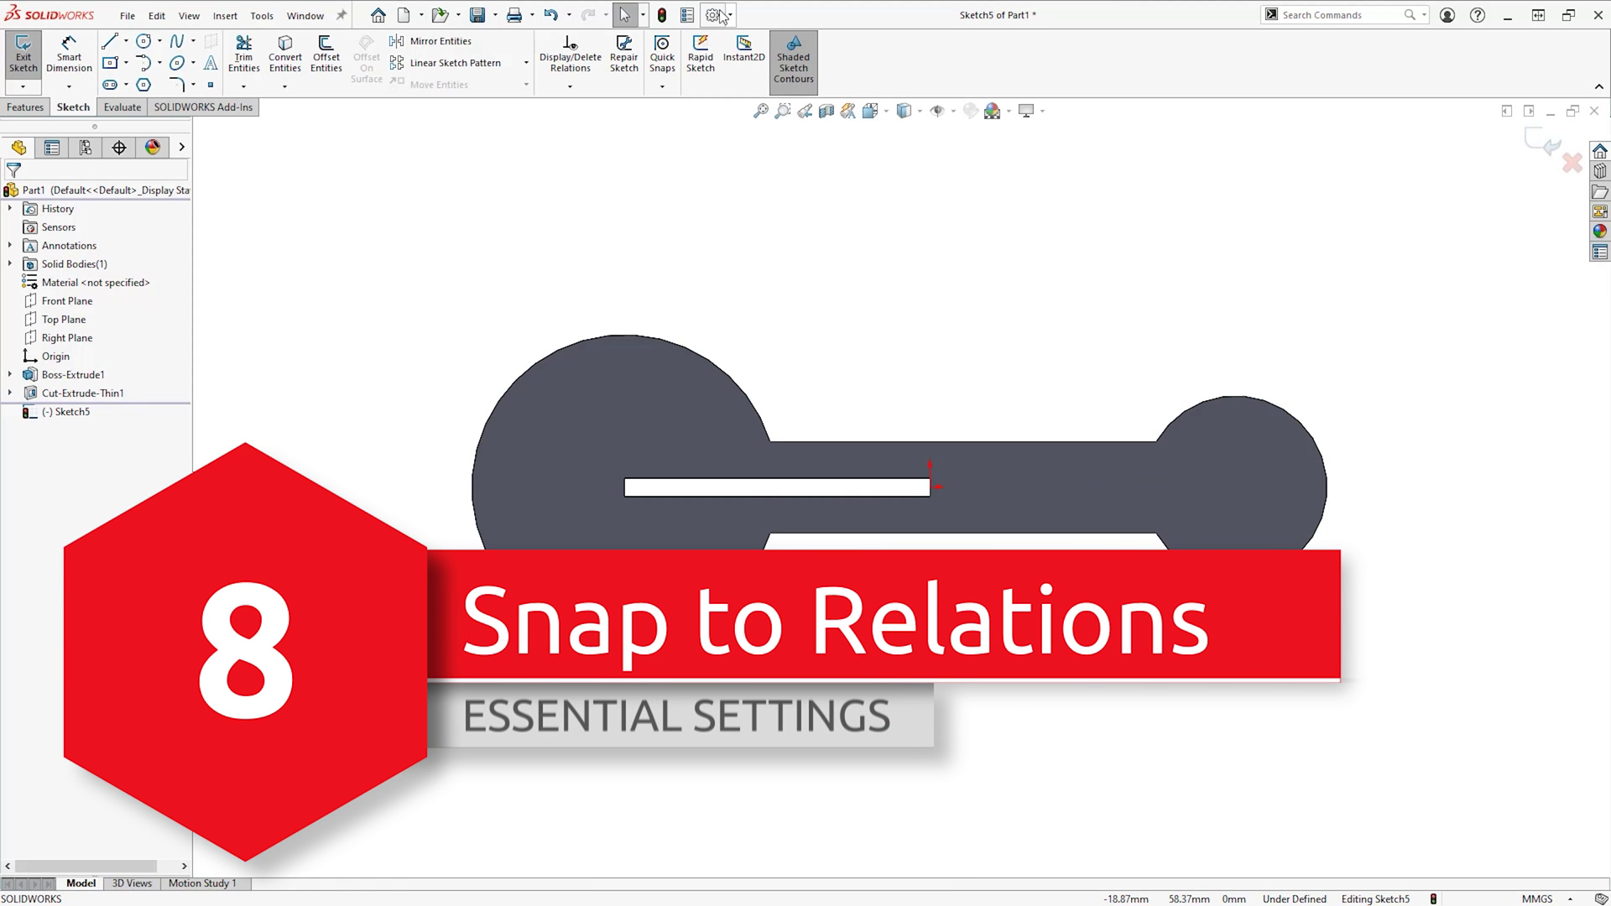
# Turn on Enable snapping in Relations/Snaps, then begin a line at the slot's end.
pyautogui.click(714, 15)
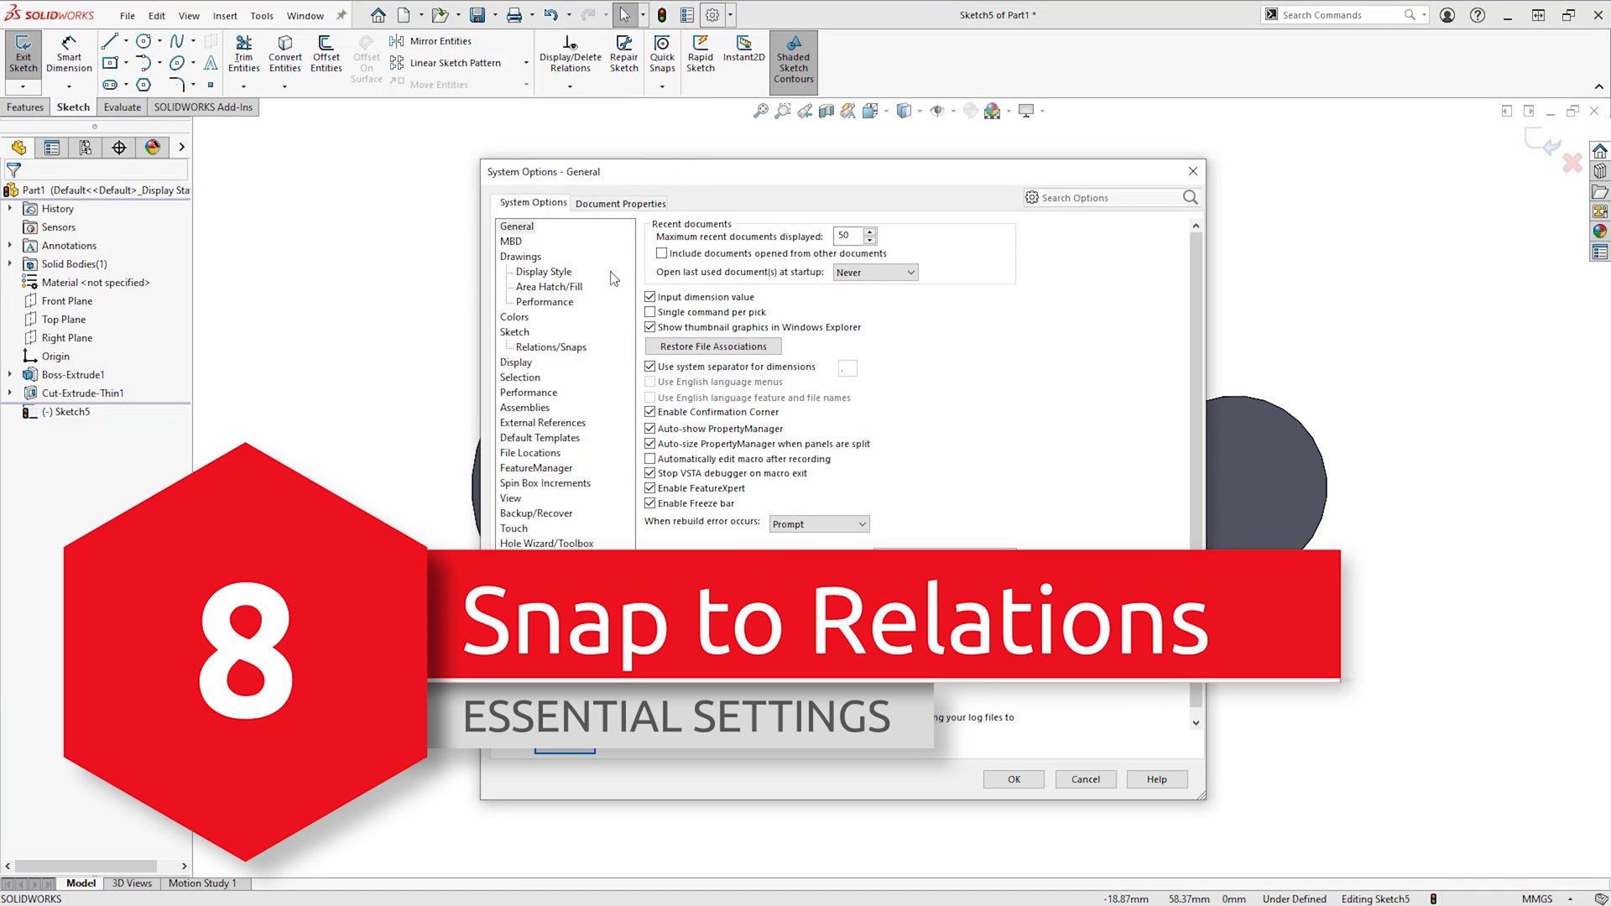
pyautogui.click(541, 349)
pyautogui.click(651, 230)
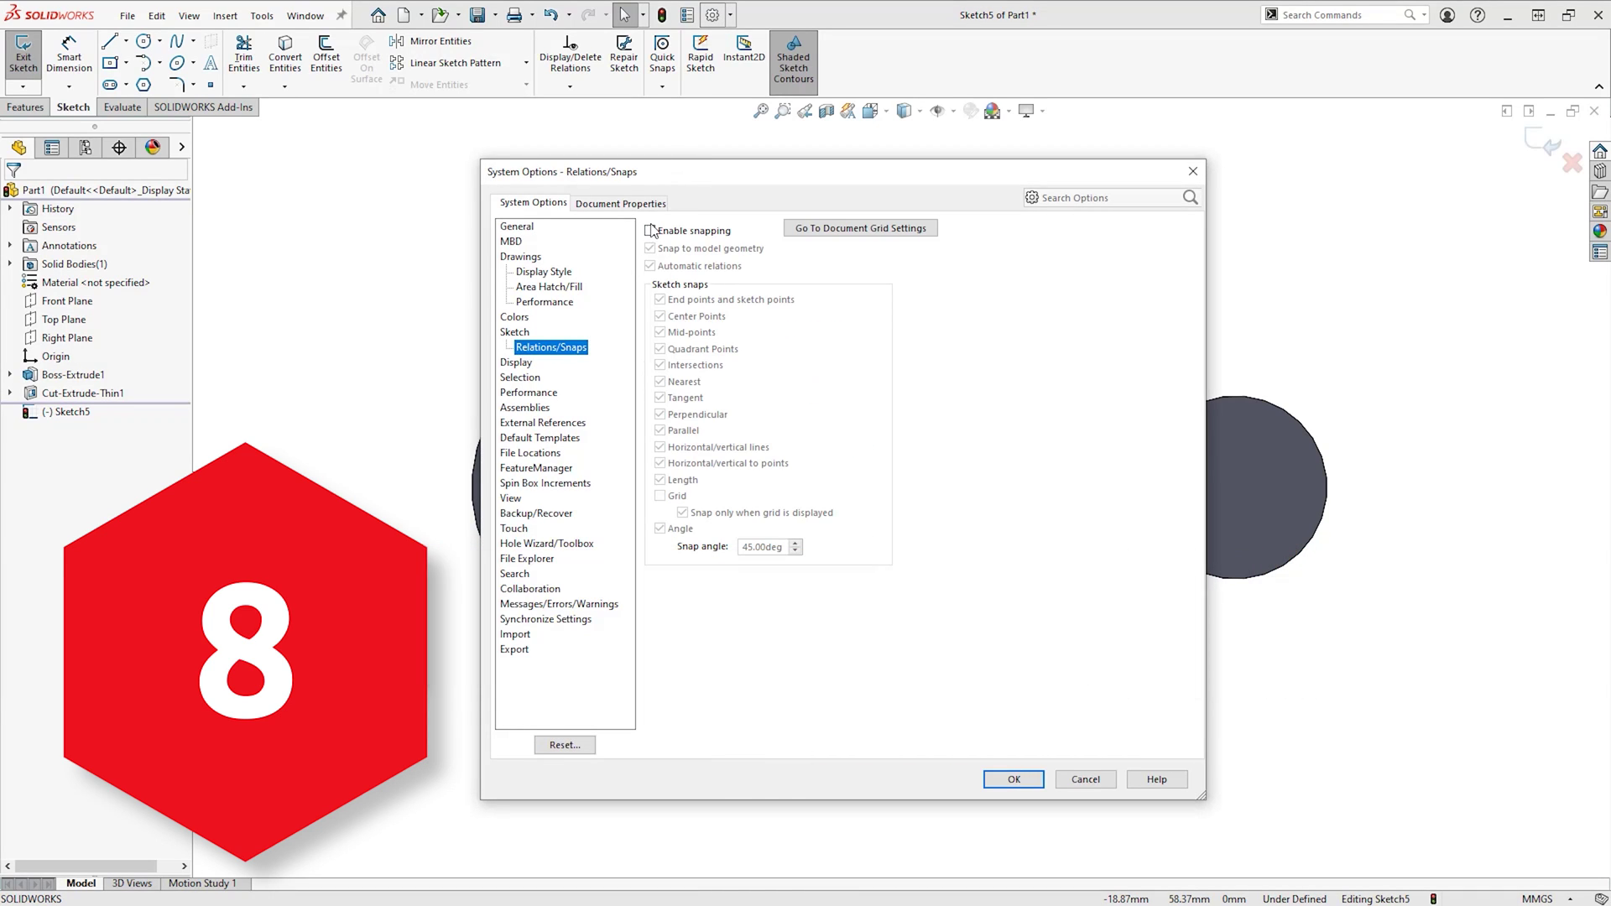
pyautogui.click(651, 230)
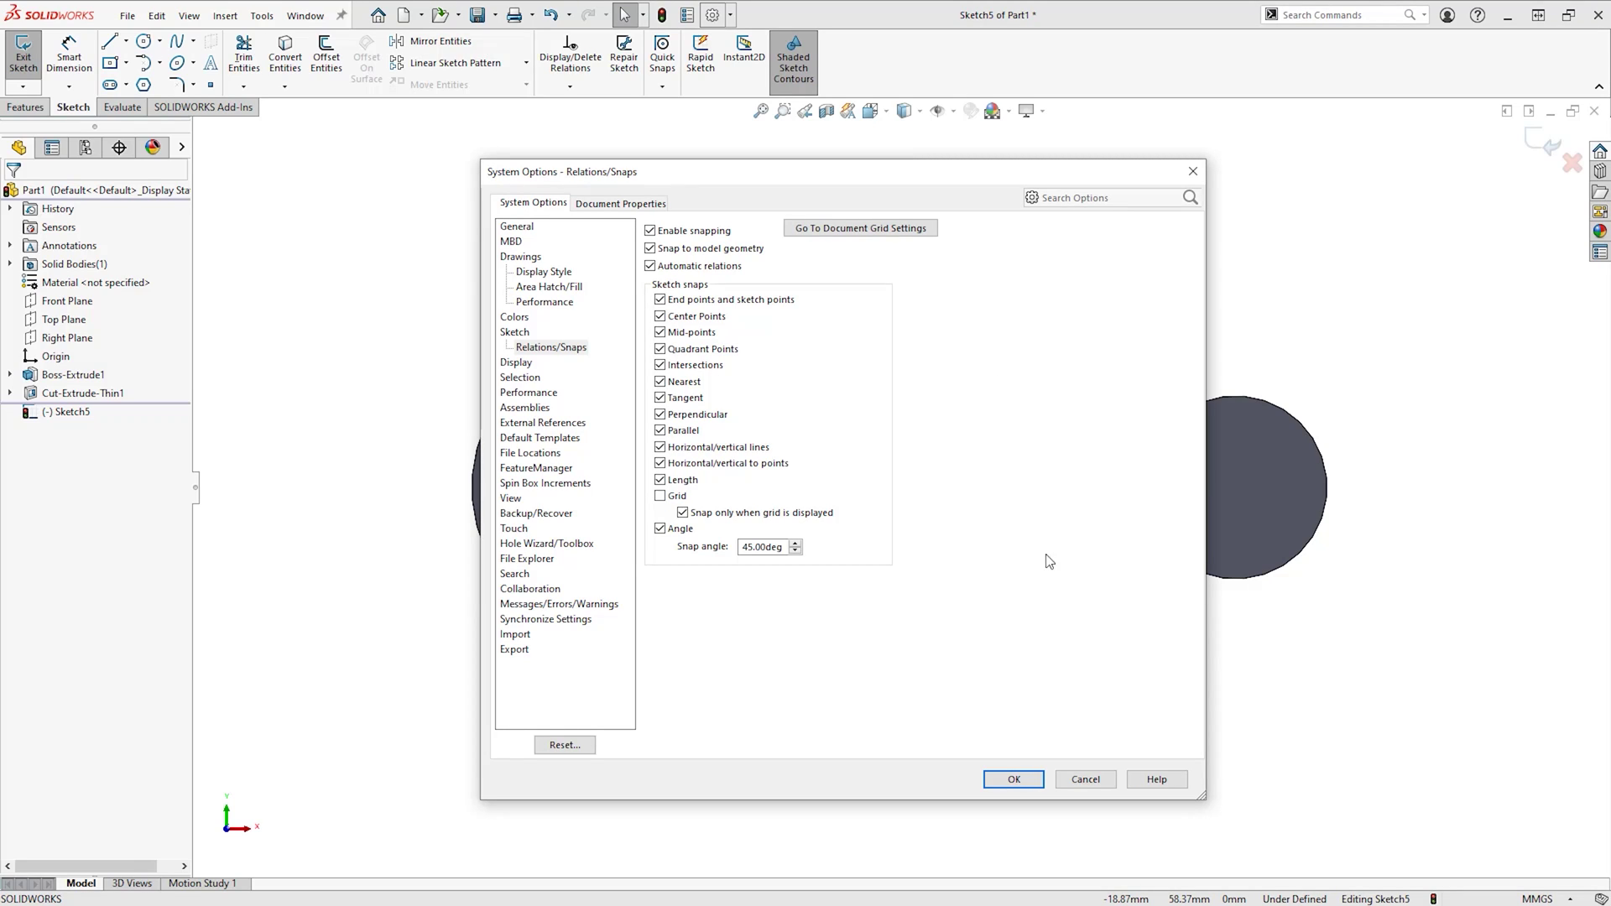
pyautogui.click(1014, 778)
pyautogui.click(931, 486)
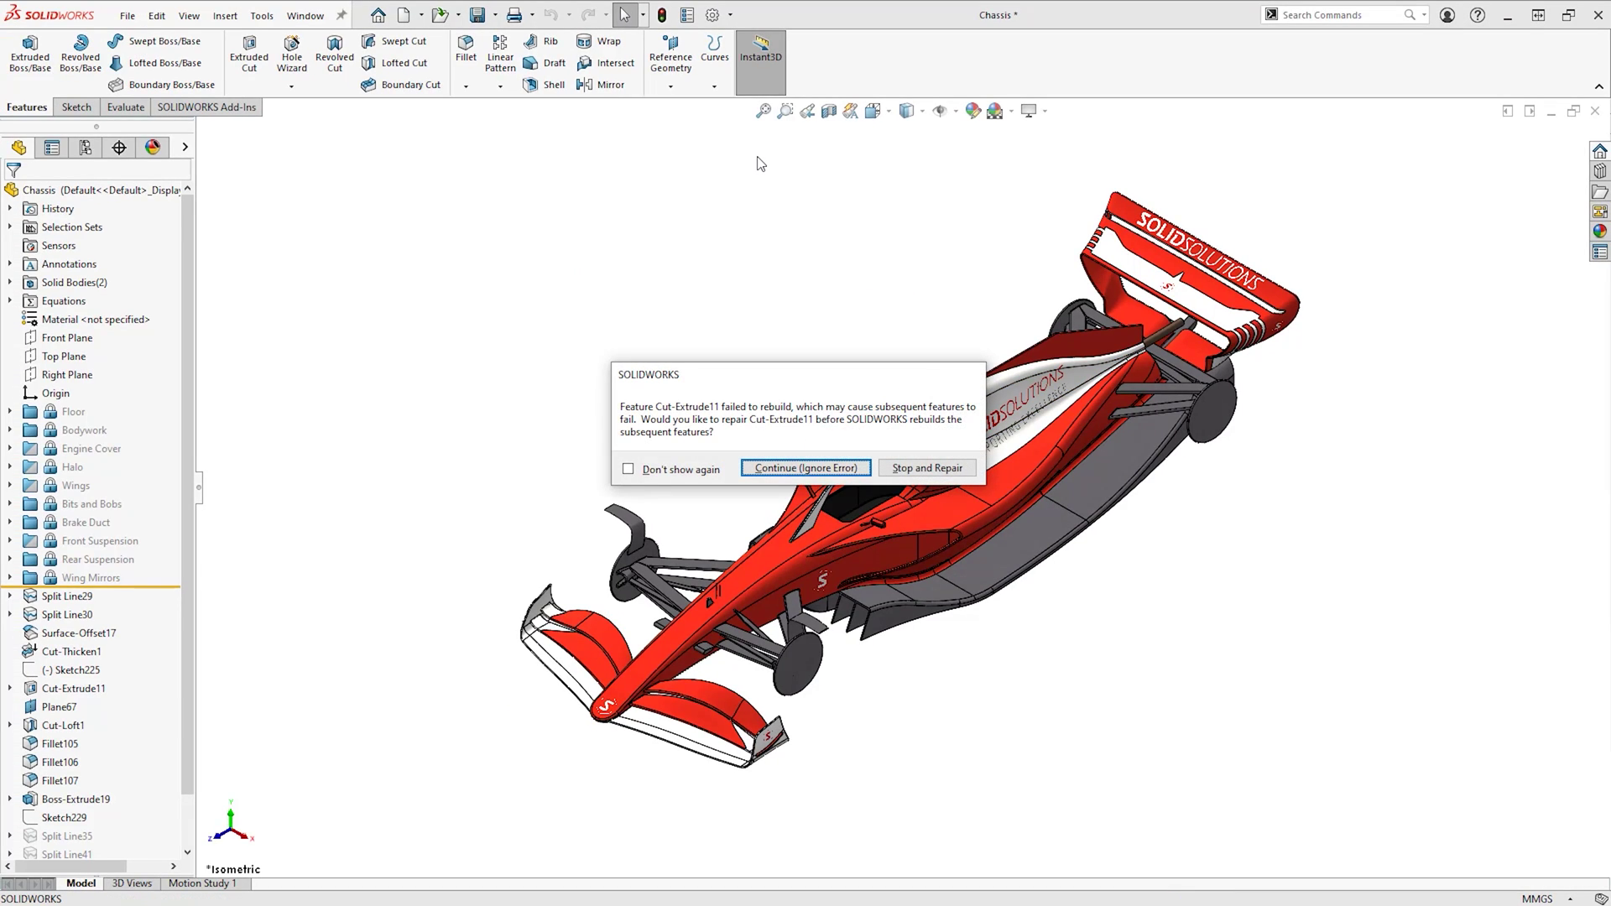
# Continue past the Chassis rebuild error, then review and close the Performance options.
pyautogui.click(775, 470)
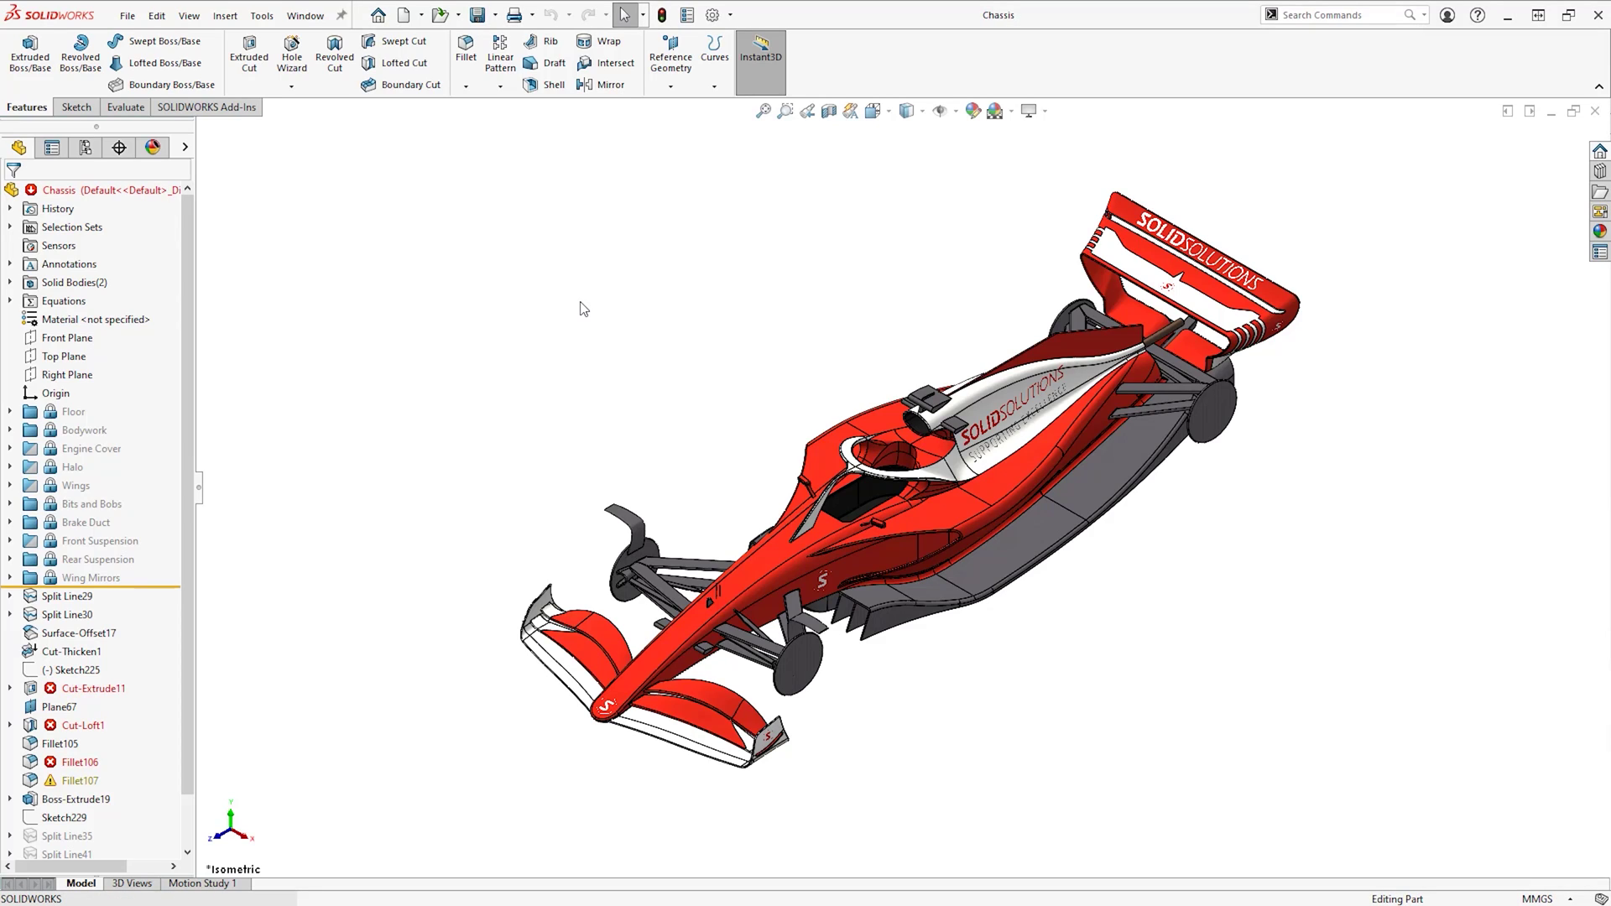
pyautogui.click(713, 15)
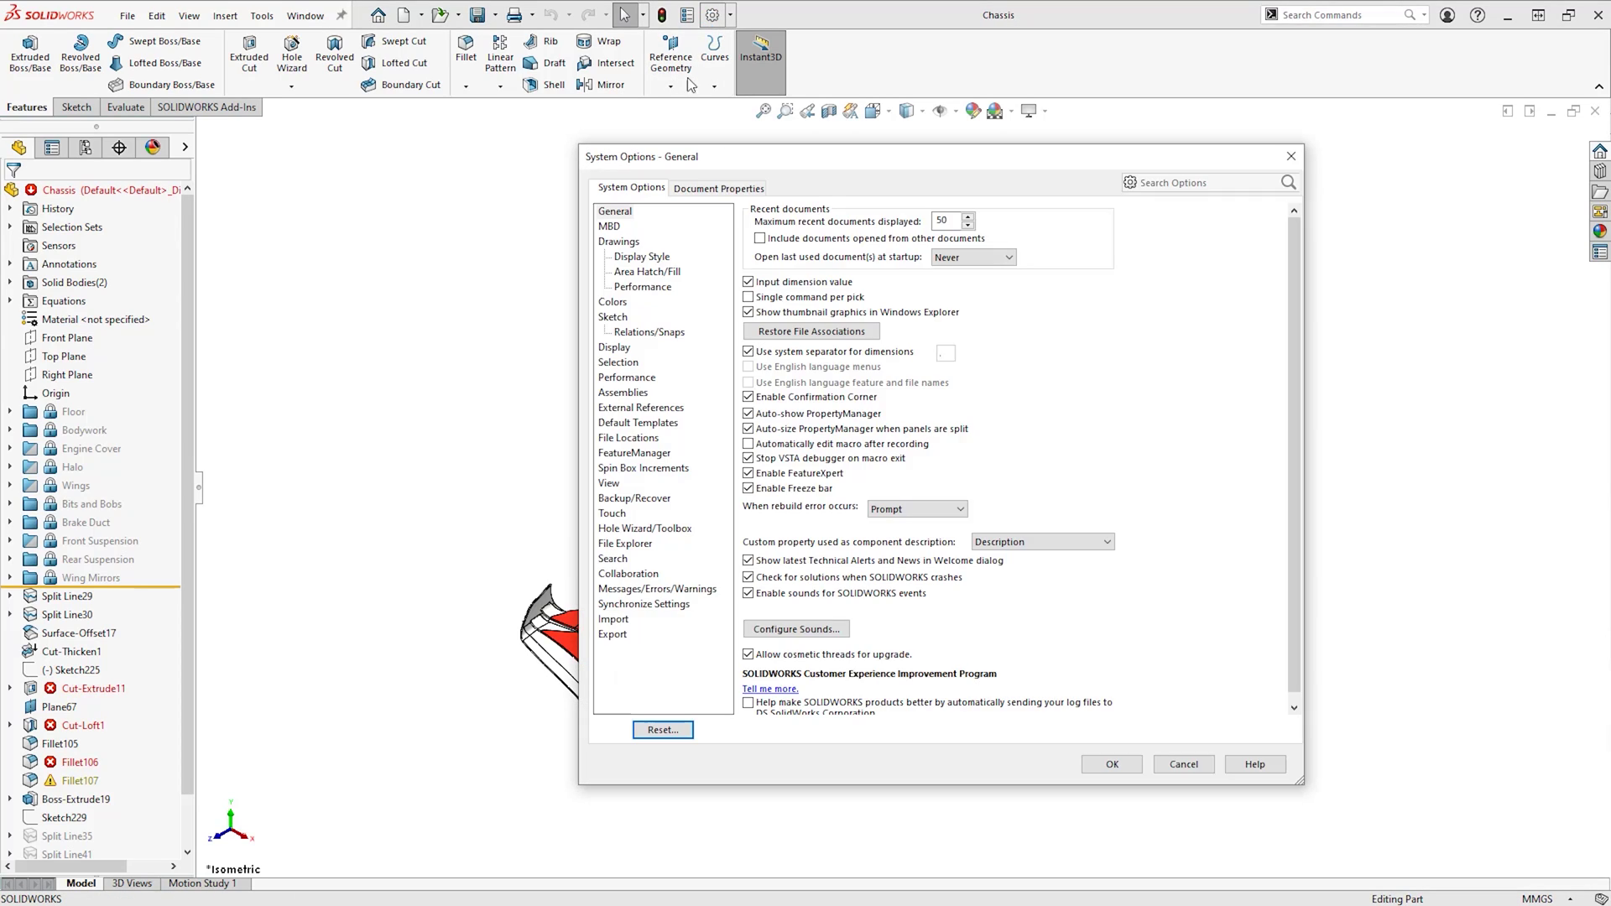
pyautogui.click(650, 378)
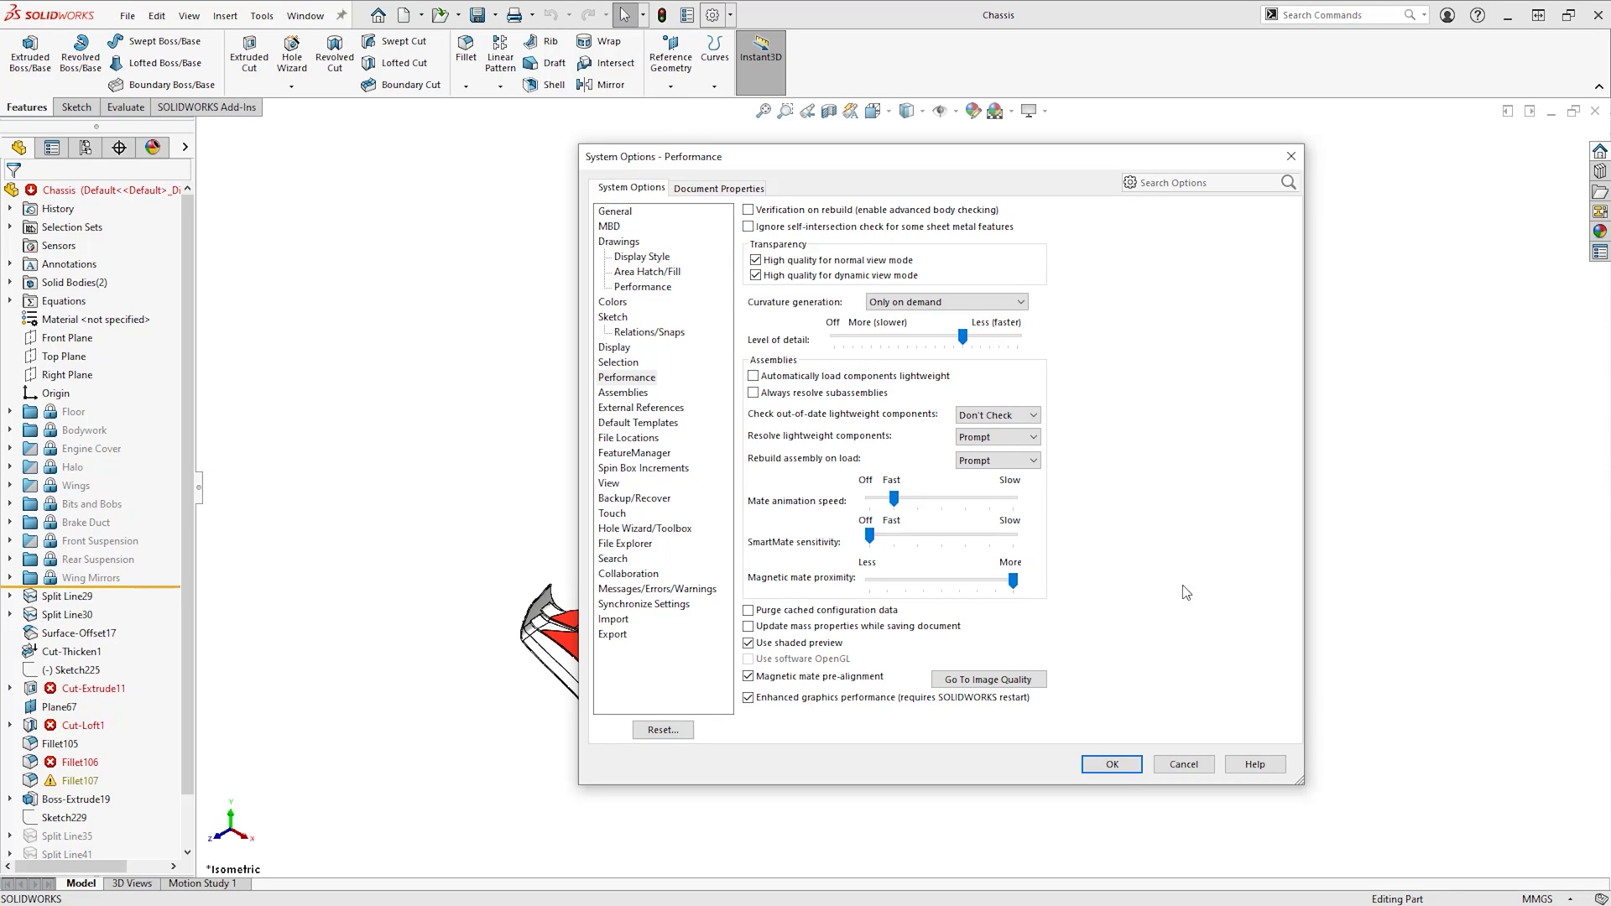
pyautogui.click(1115, 764)
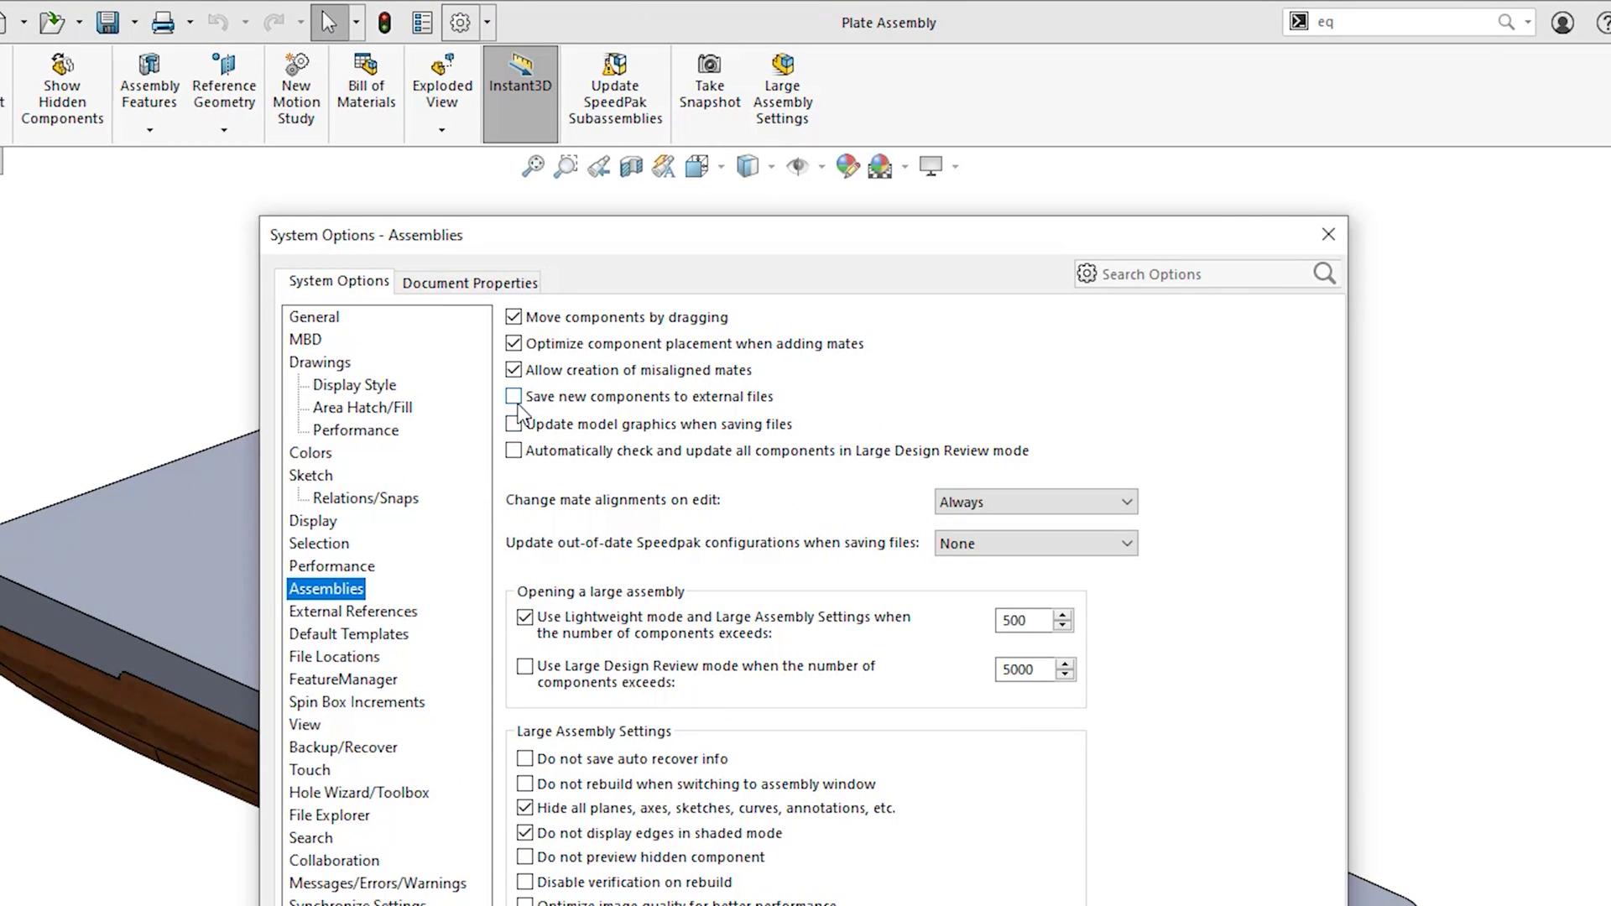
# Save new components to external files and insert a new part named Plate Top.
pyautogui.click(515, 398)
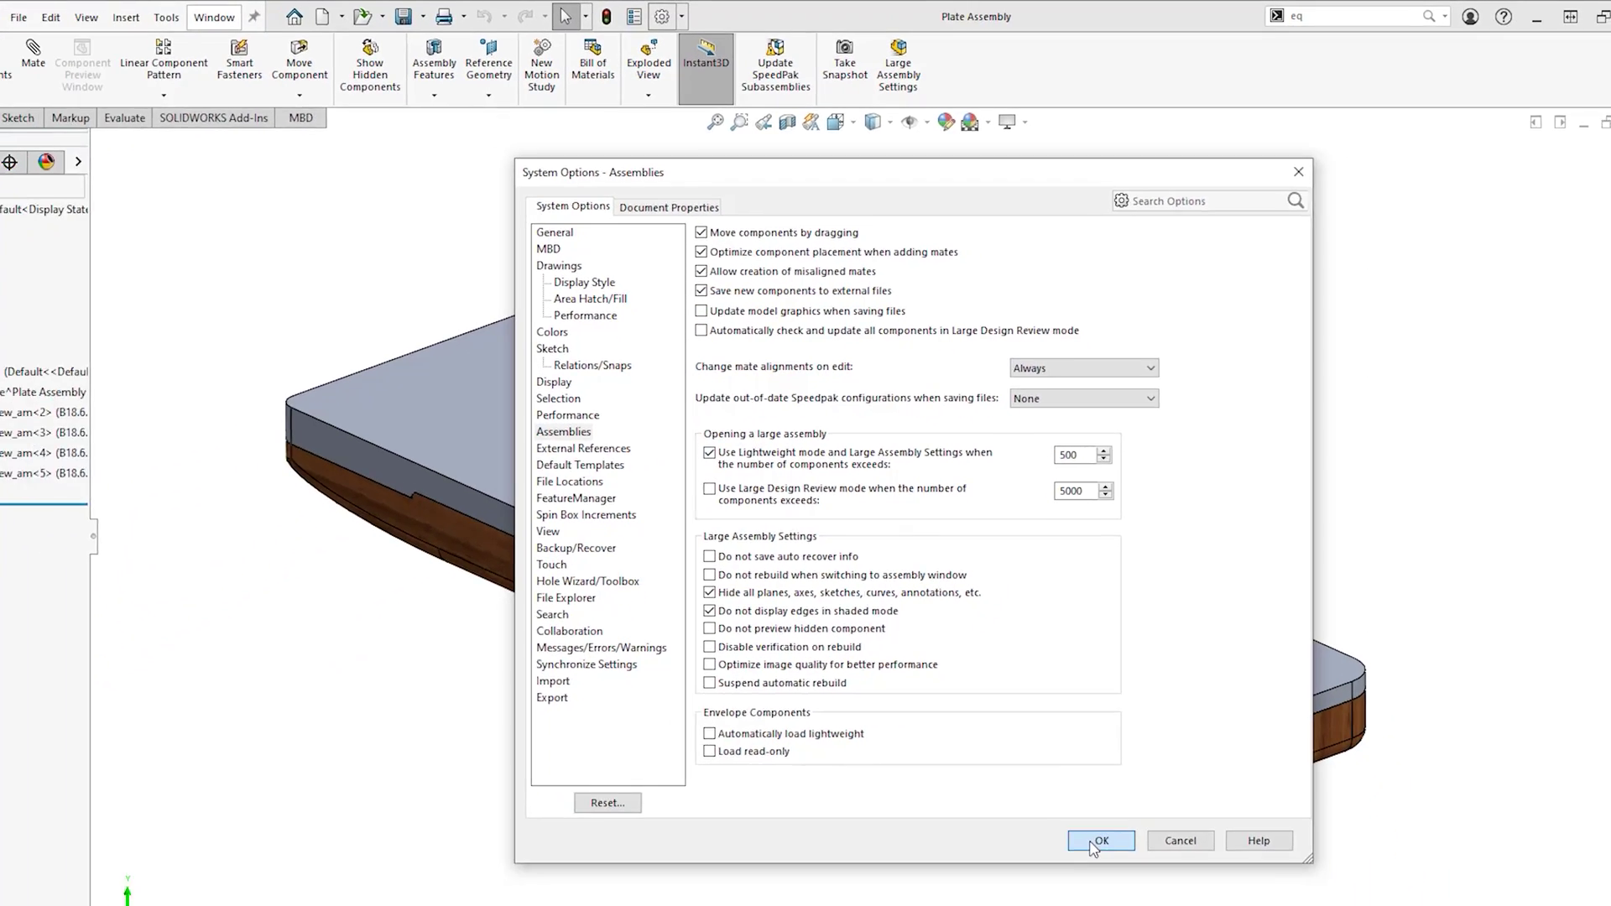
pyautogui.click(1097, 839)
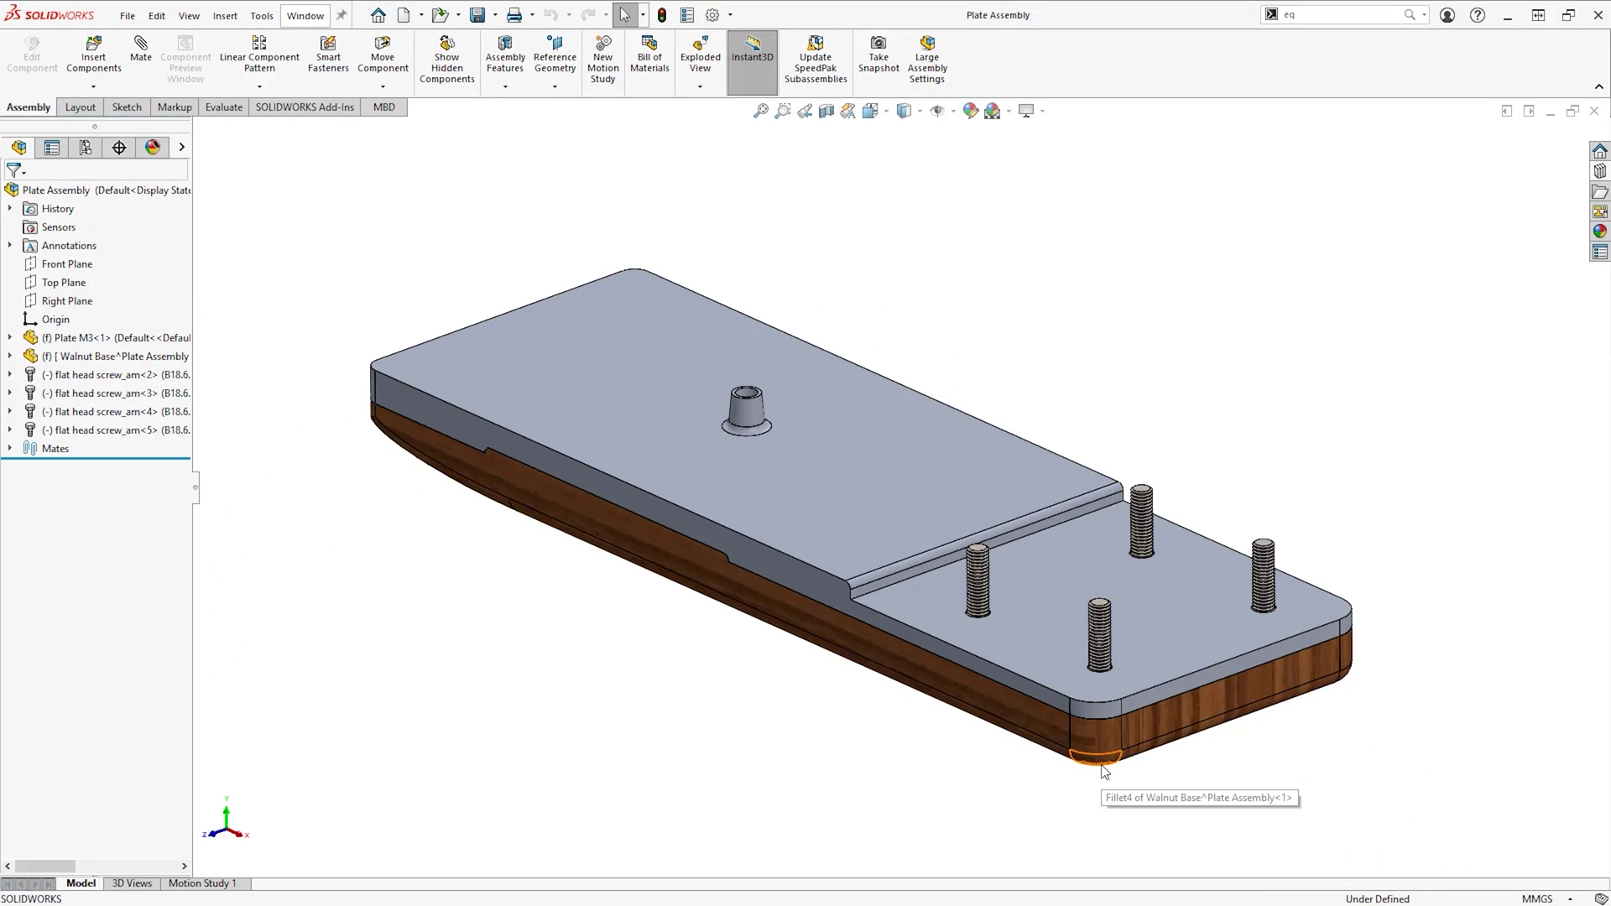
pyautogui.click(94, 86)
pyautogui.click(63, 130)
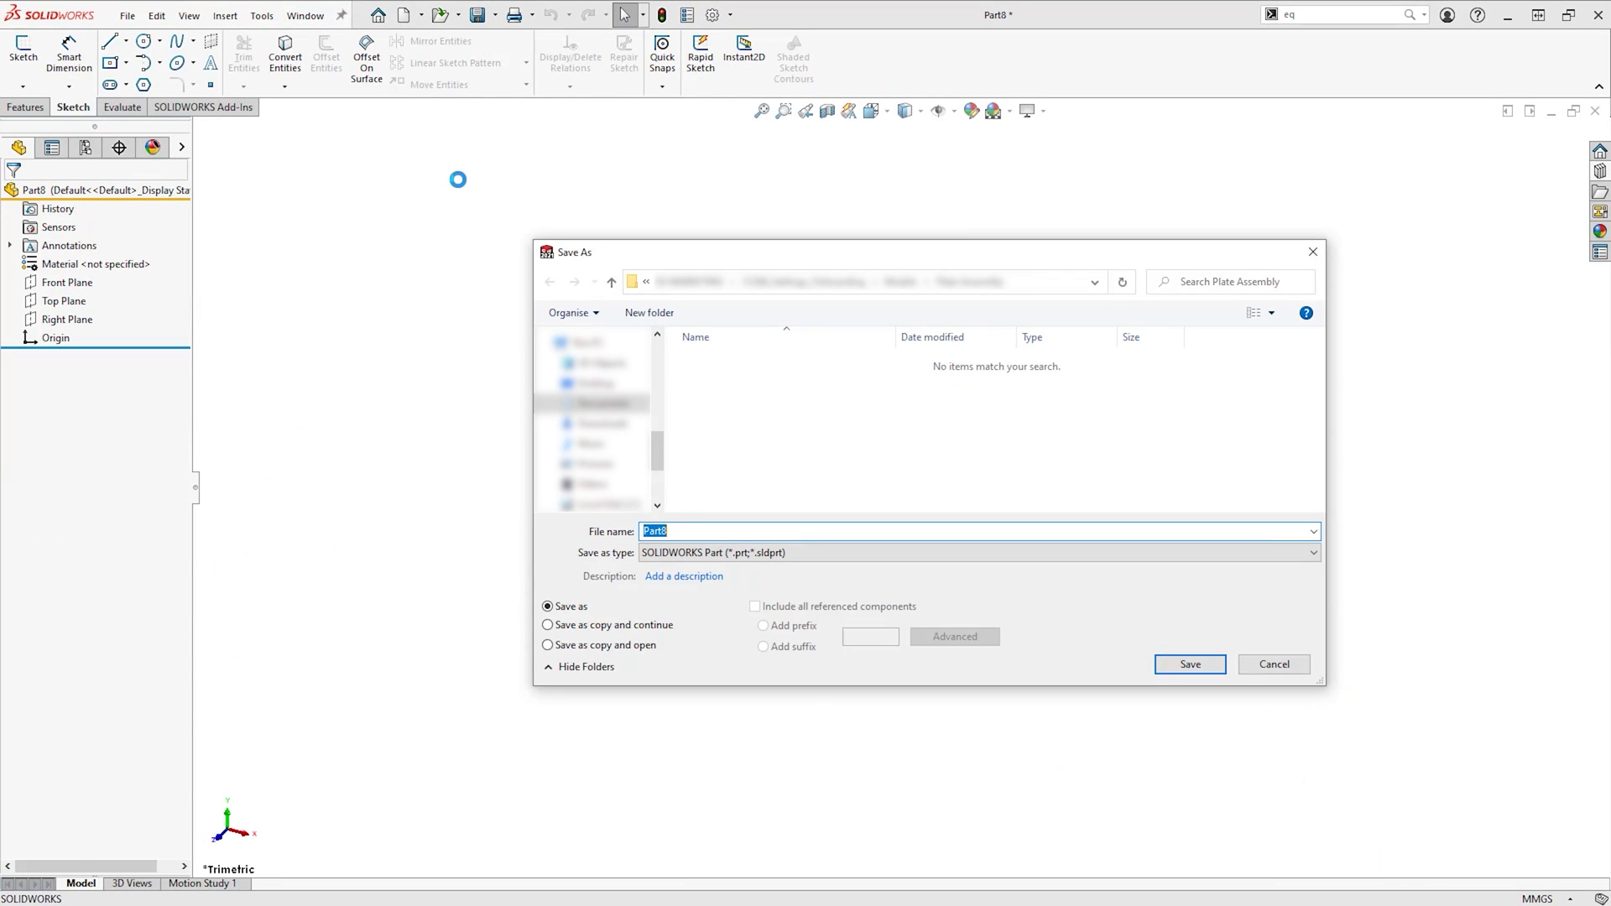
pyautogui.write('Plate Top')
pyautogui.click(1158, 670)
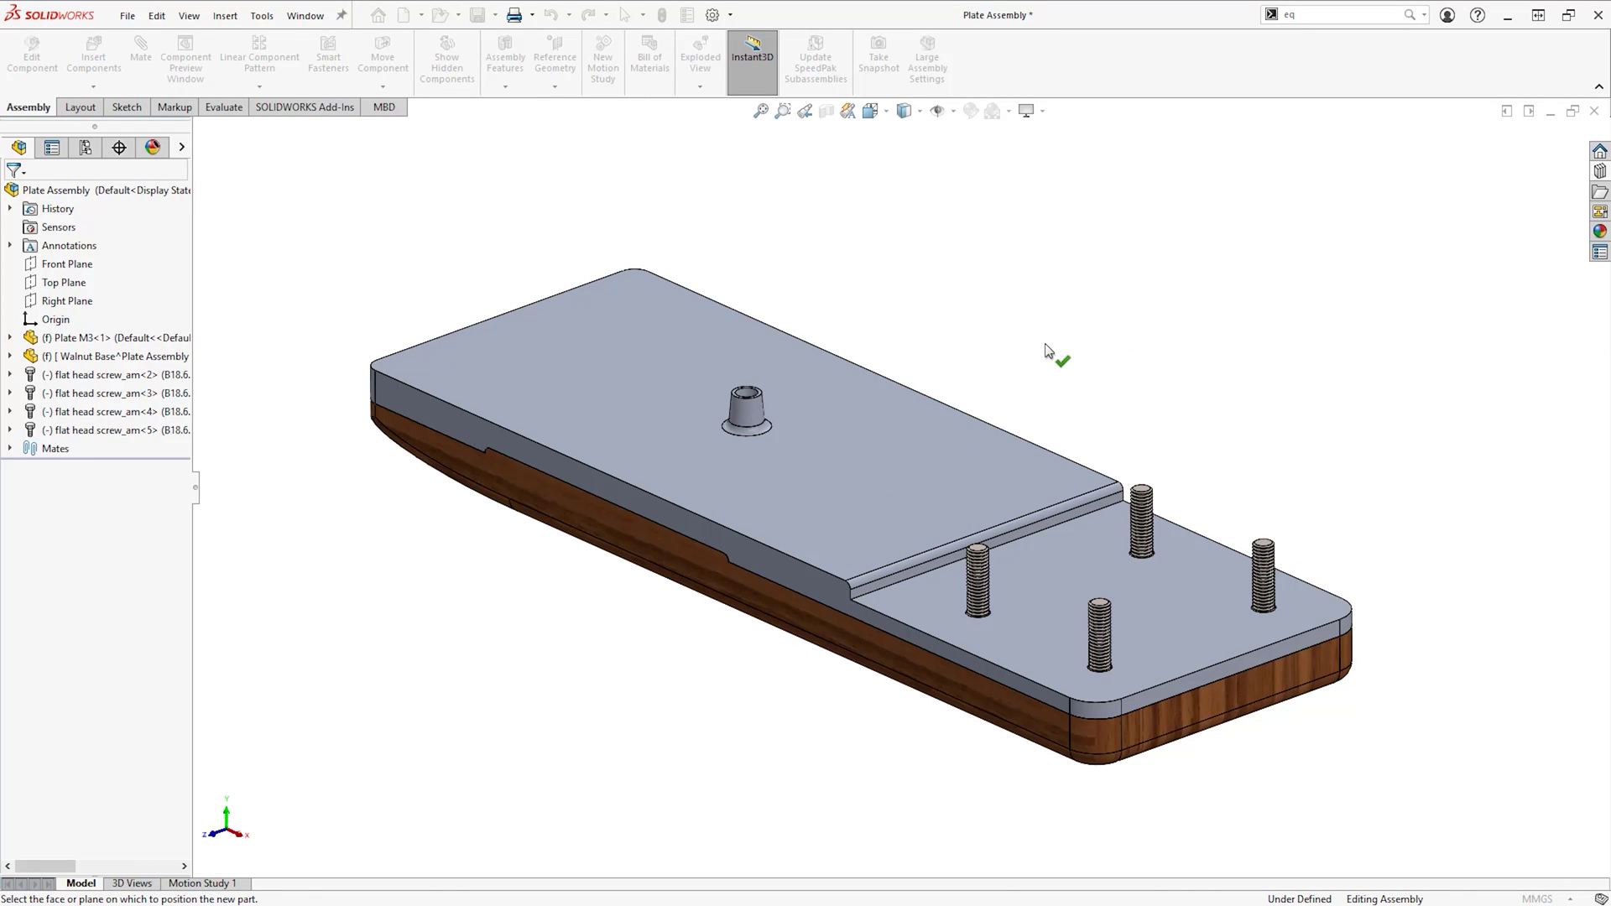
# Sketch Plate Top on the plate's top face from converted edges and extrude it.
pyautogui.click(1089, 540)
pyautogui.rightClick(1091, 553)
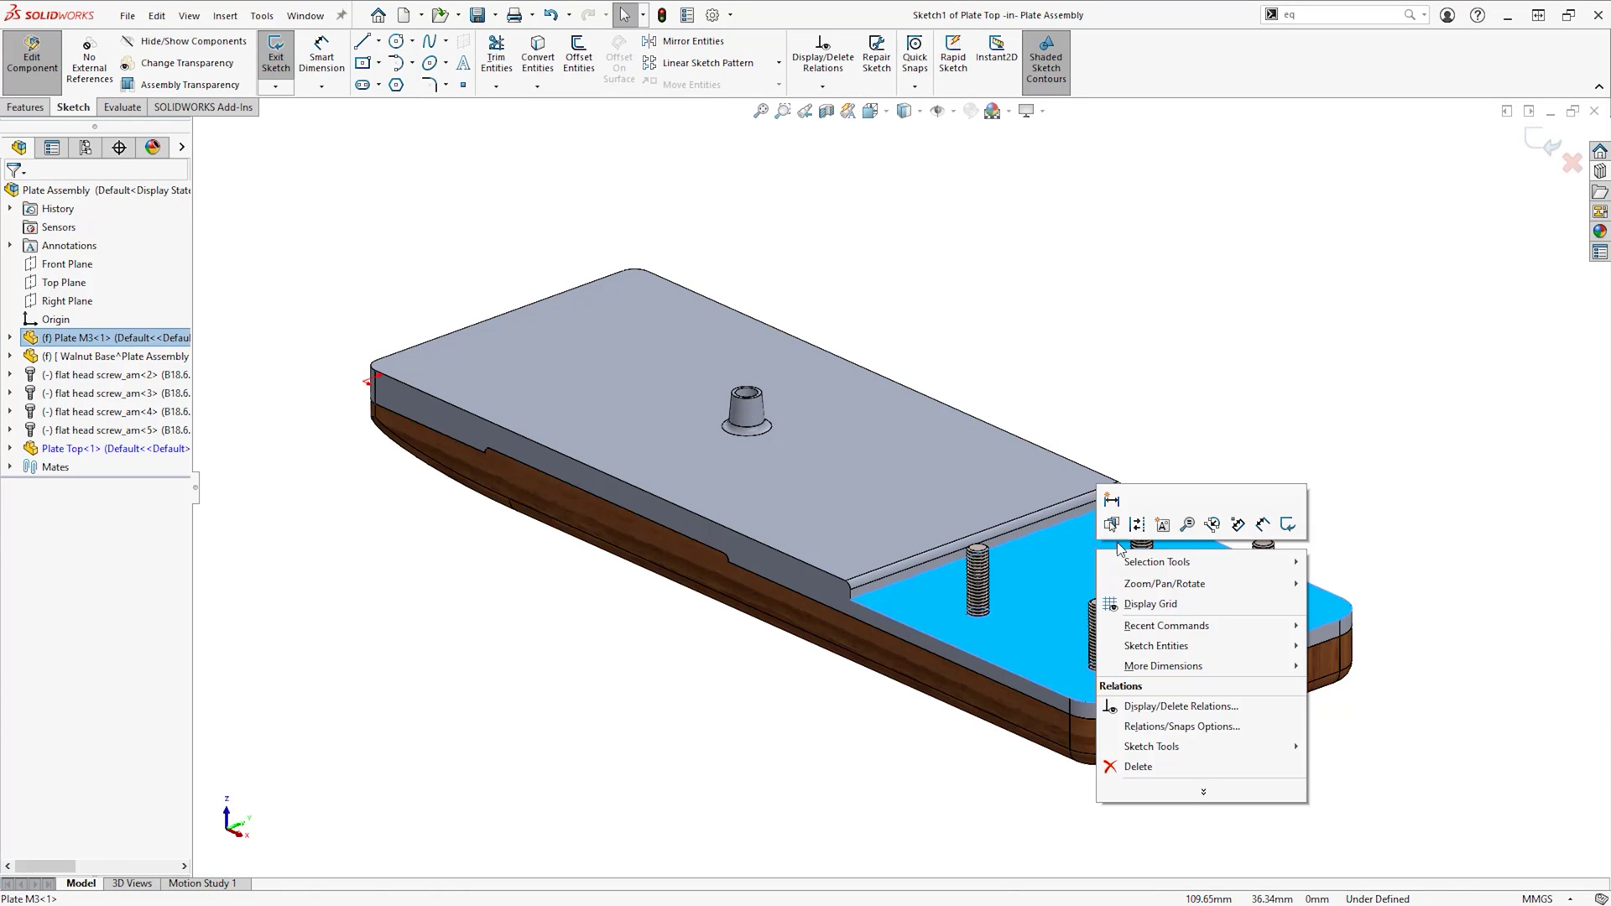
pyautogui.click(537, 57)
pyautogui.click(26, 108)
pyautogui.click(282, 56)
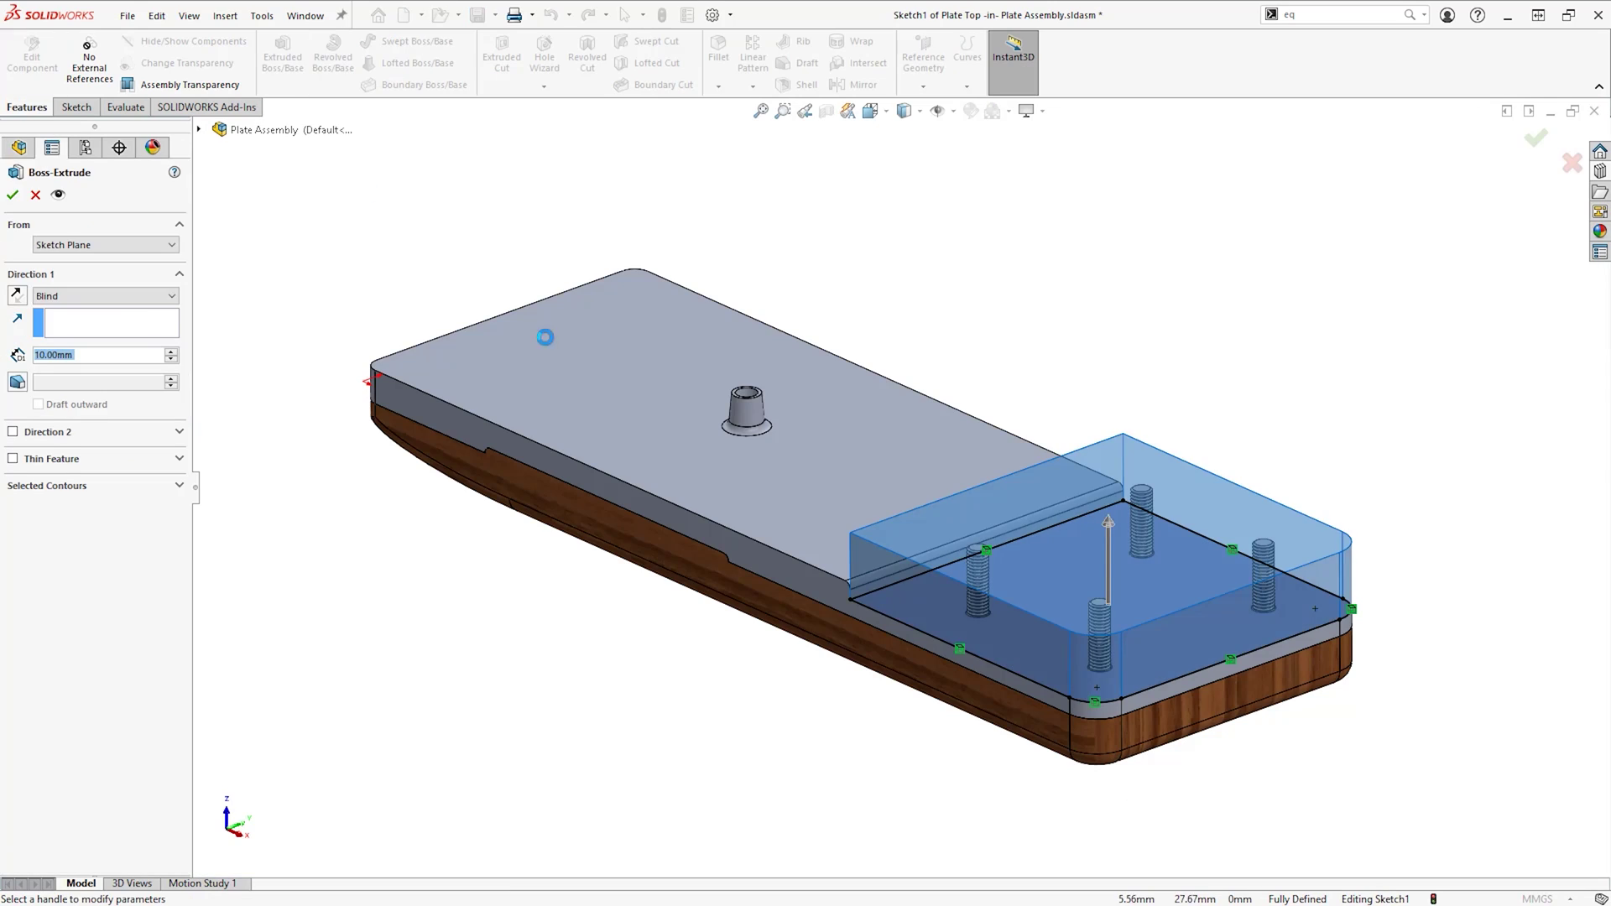
pyautogui.write('3')
pyautogui.press('Return')
# Apply walnut wood to Plate Top and fillet its top edge loop.
pyautogui.click(1601, 231)
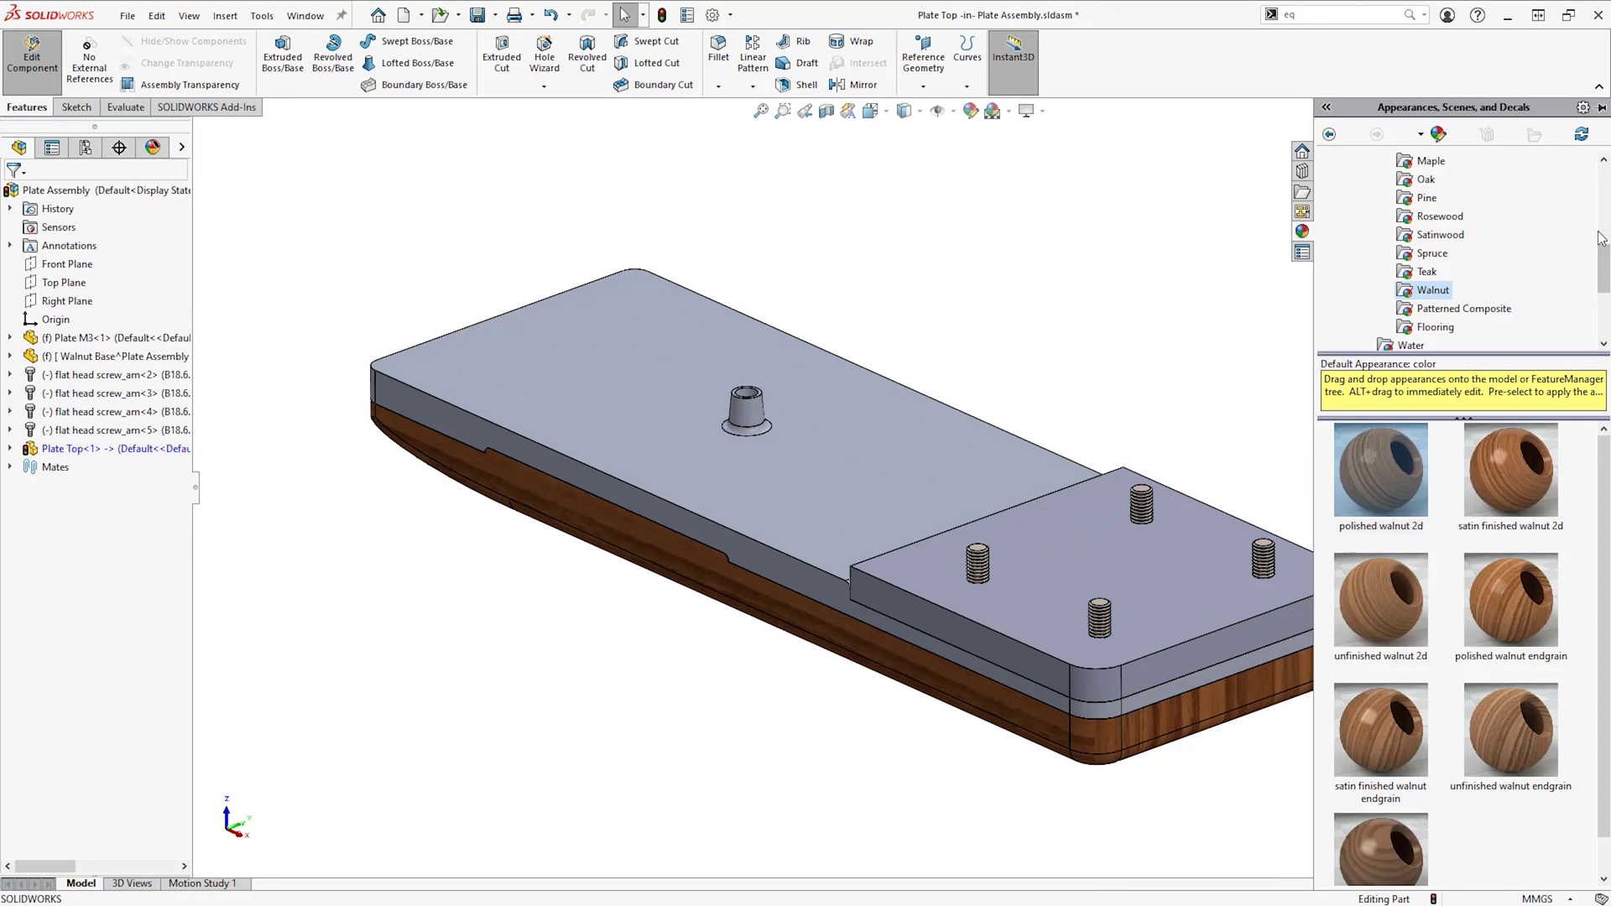
pyautogui.moveTo(1410, 501); pyautogui.dragTo(1193, 591)
pyautogui.click(717, 51)
pyautogui.click(1080, 668)
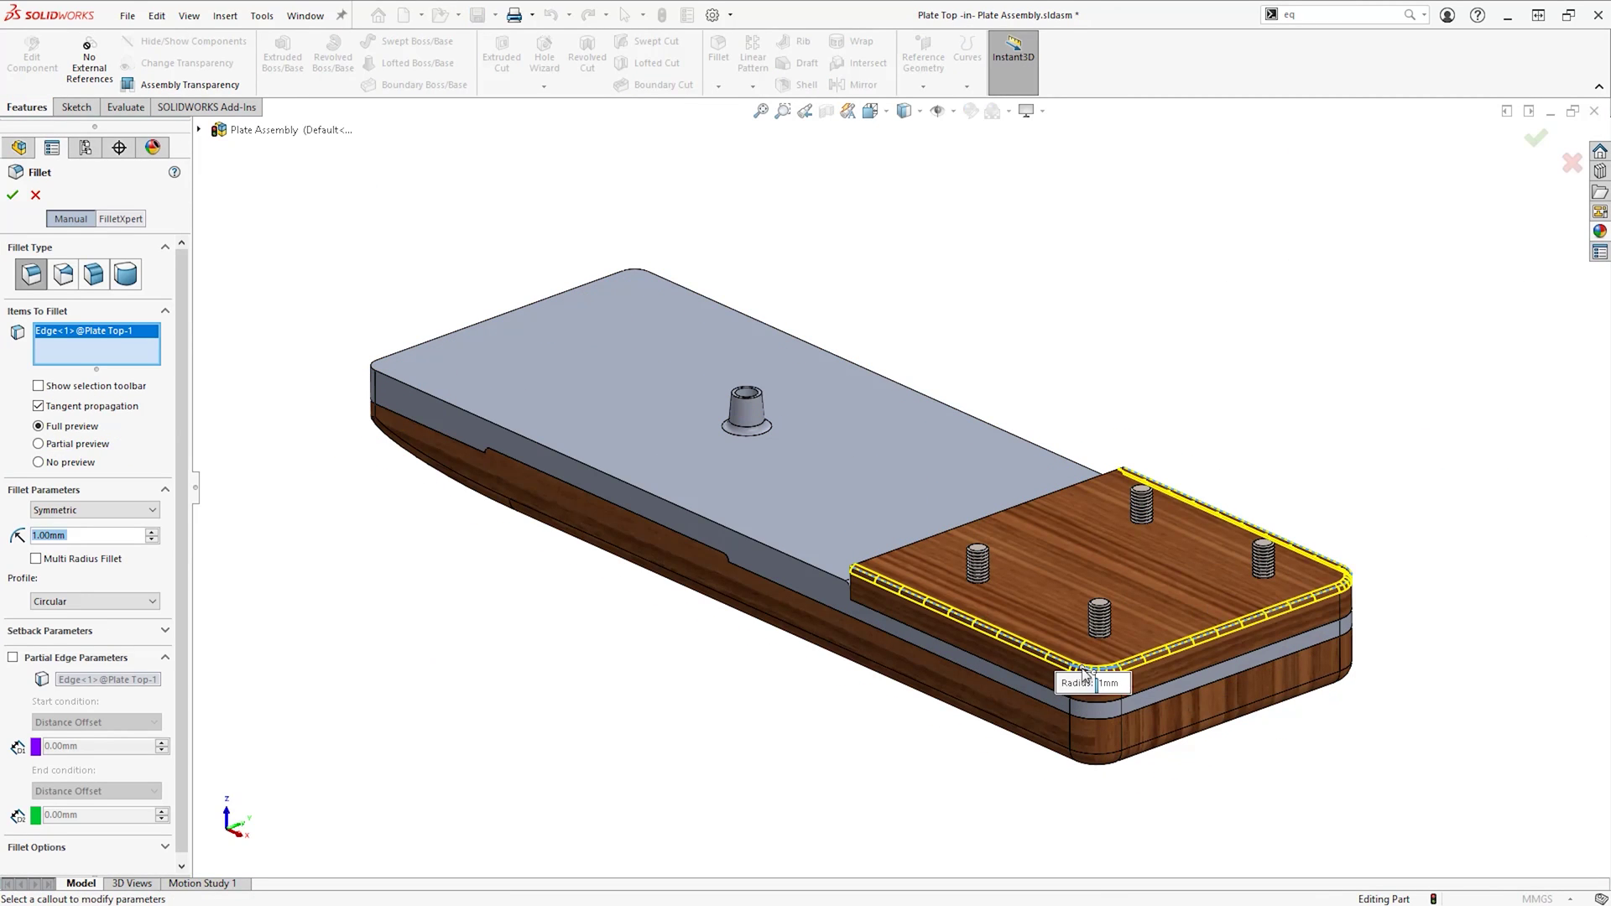
pyautogui.write('3')
pyautogui.press('Return')
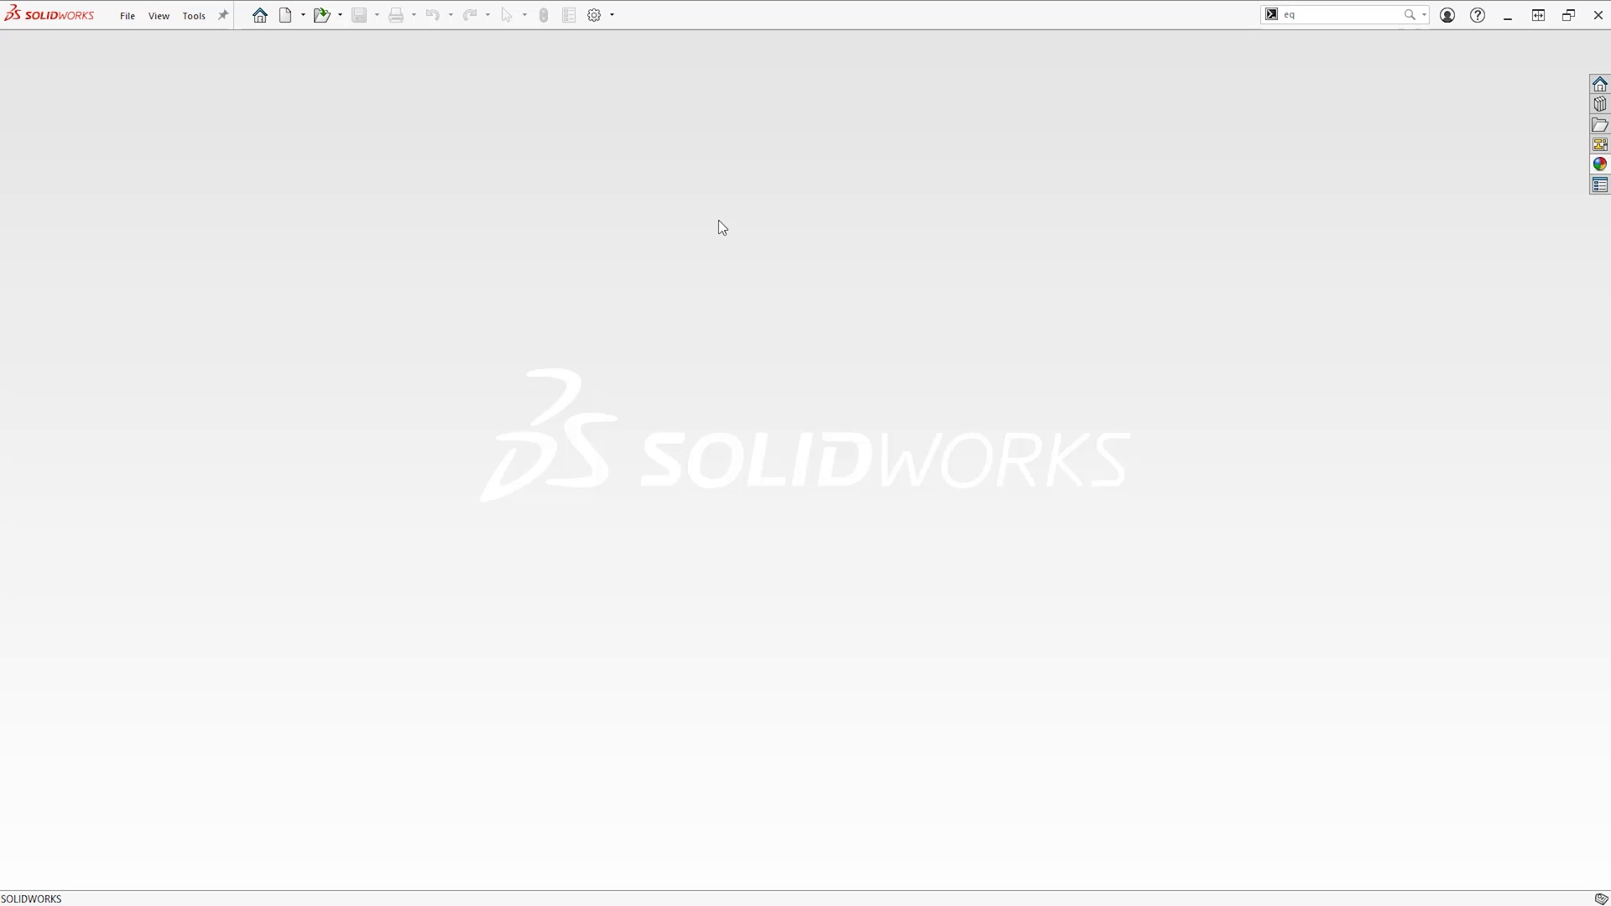
# Keep 'Always use these default document templates' on, then create a new part document.
pyautogui.click(595, 15)
pyautogui.click(628, 423)
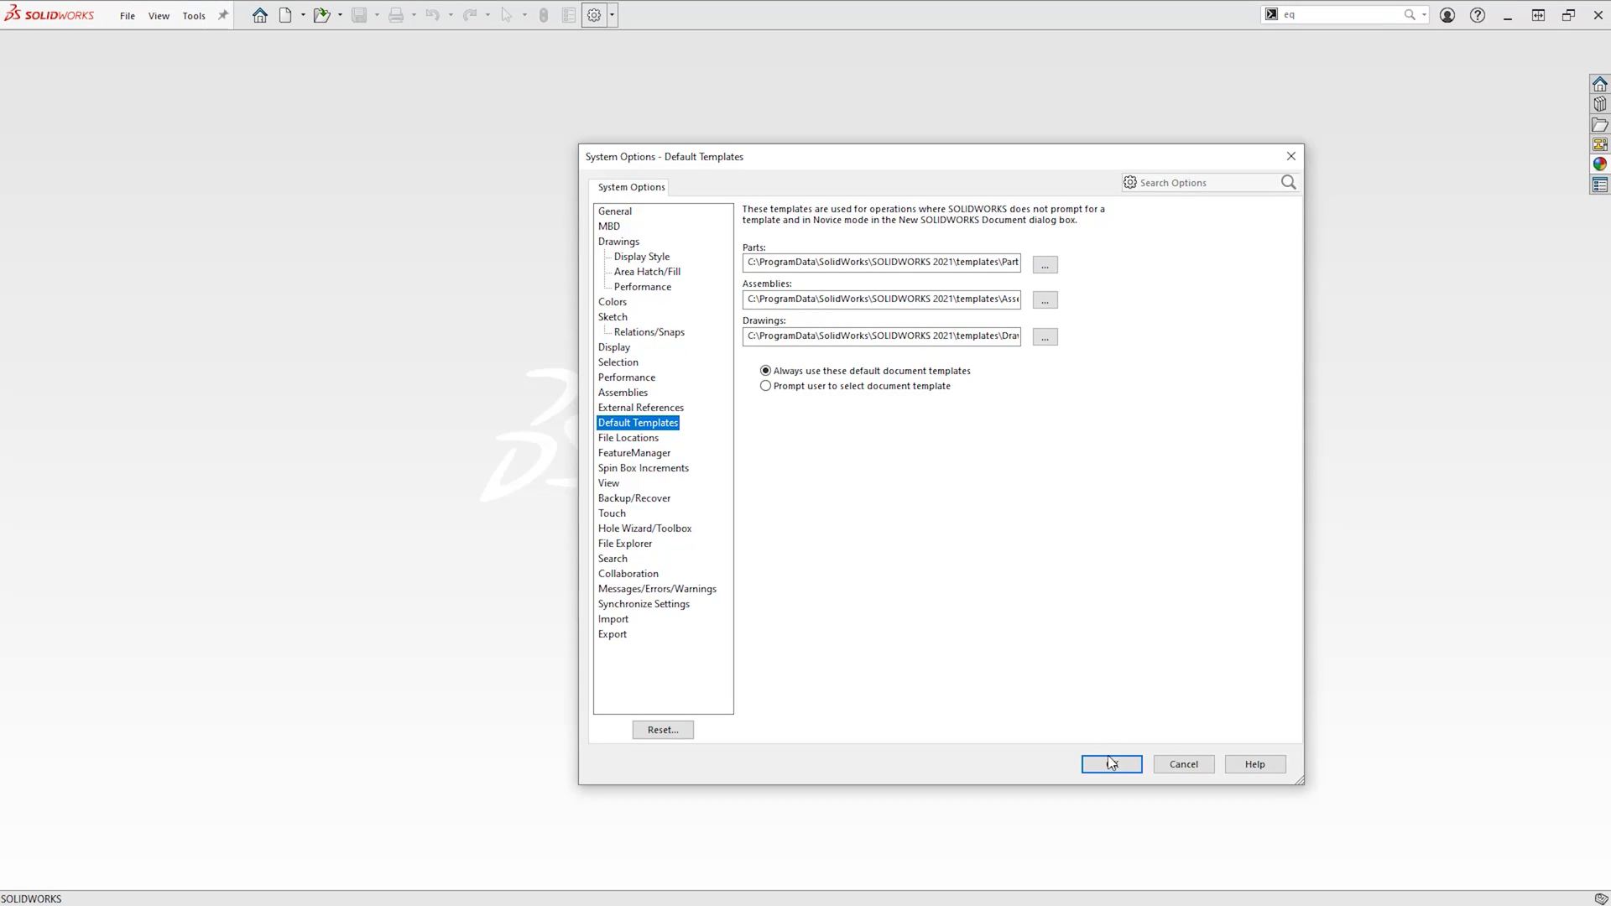
pyautogui.click(1113, 763)
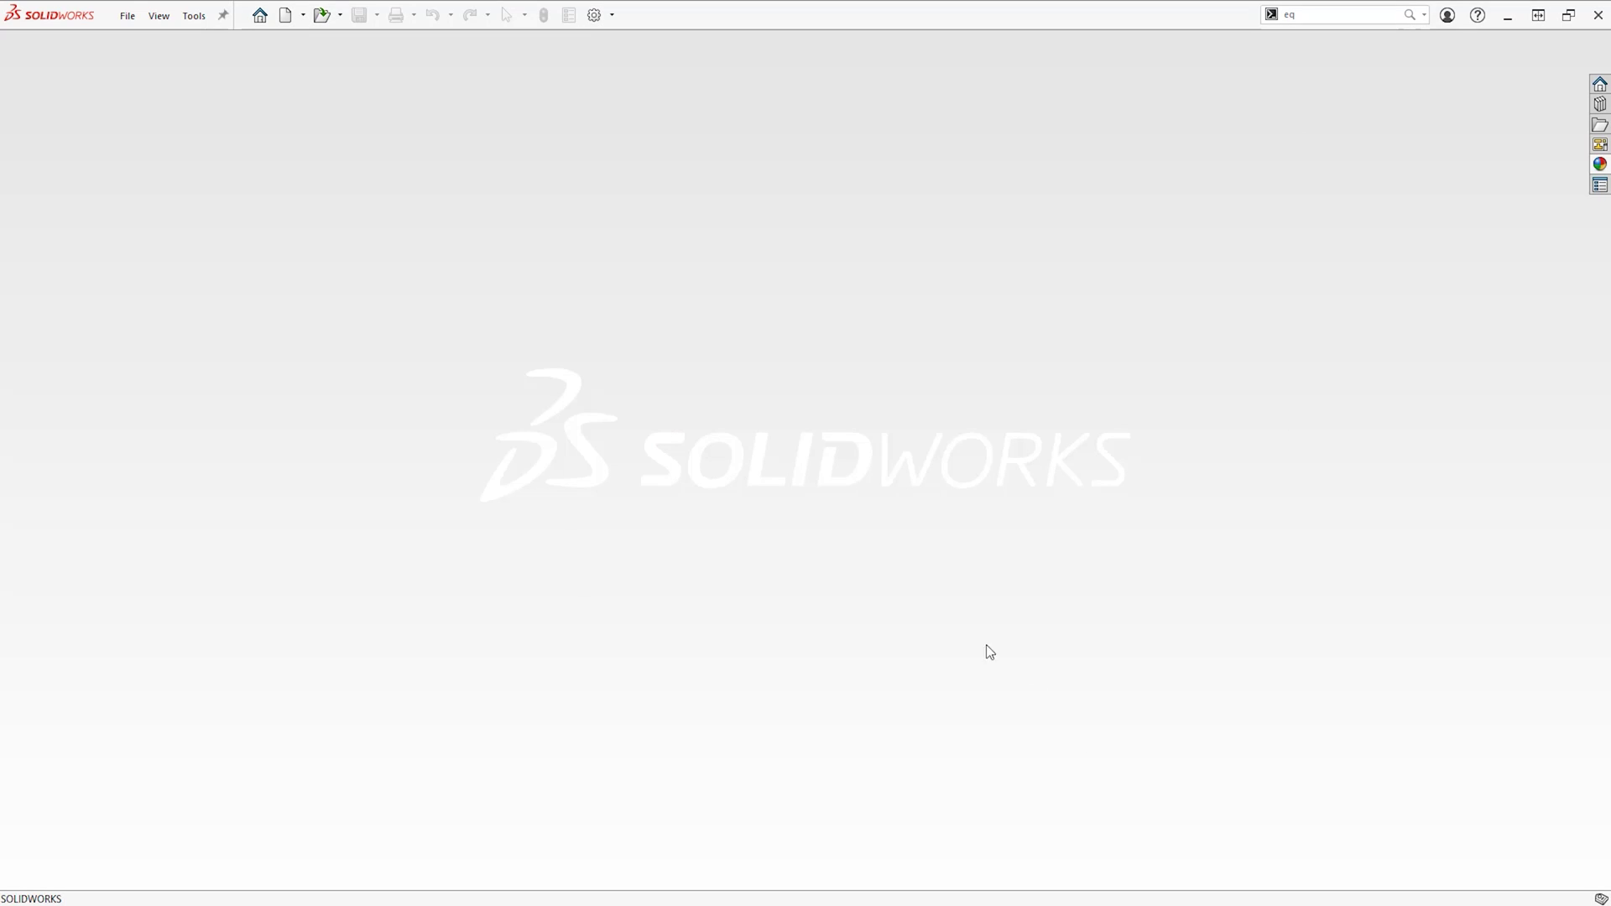
pyautogui.click(287, 18)
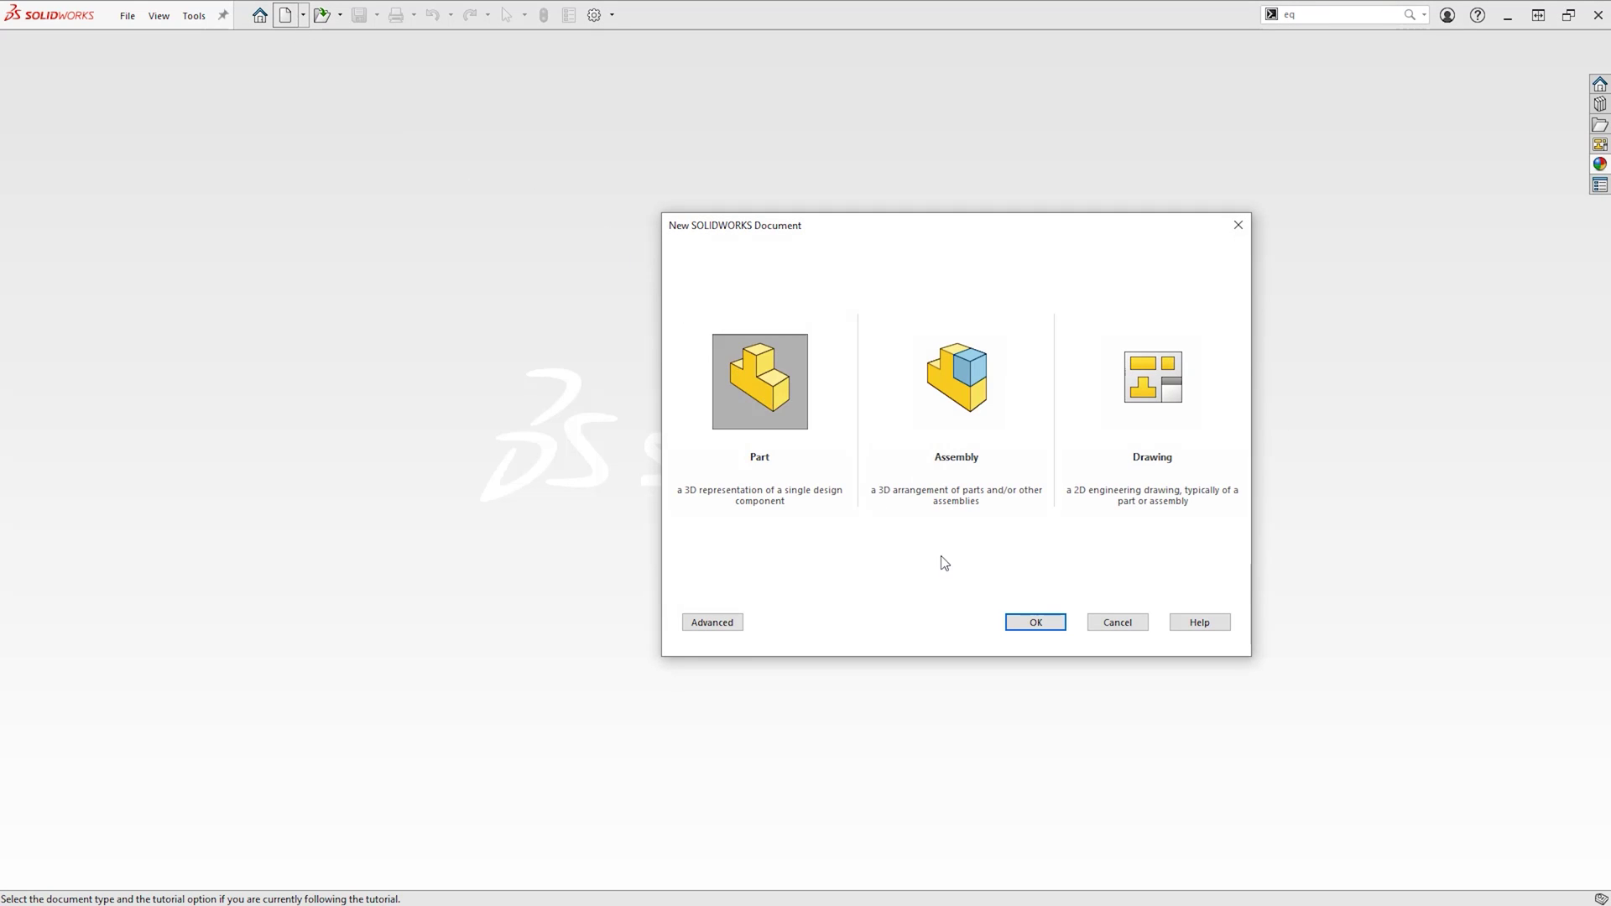
pyautogui.click(1025, 620)
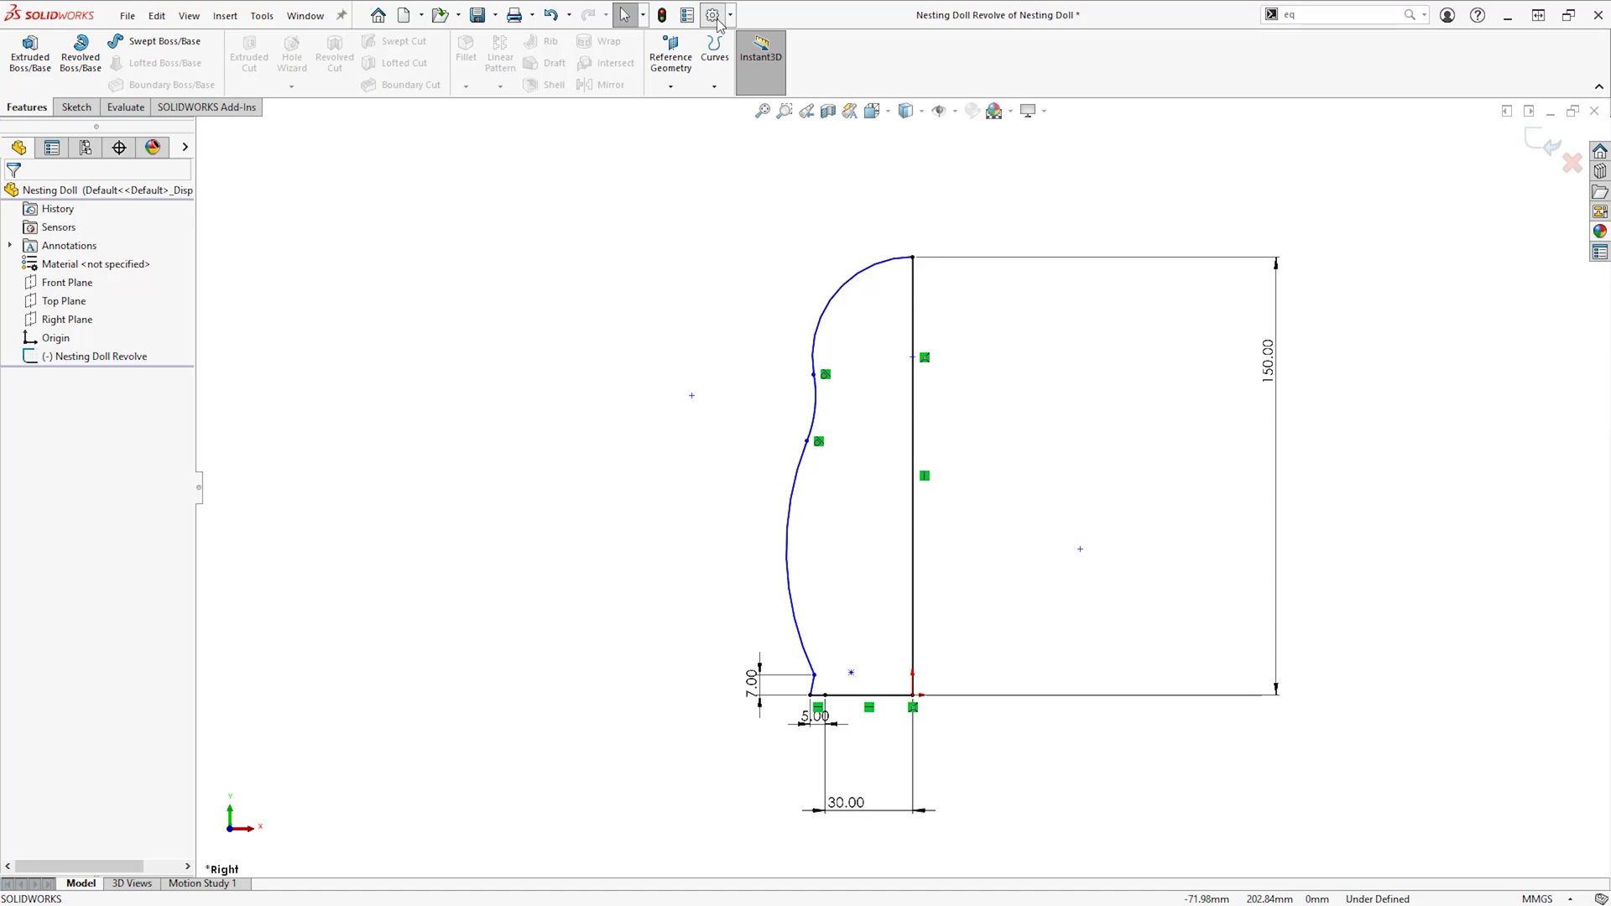
# Turn on 'Name feature on creation' in the FeatureManager options.
pyautogui.click(713, 15)
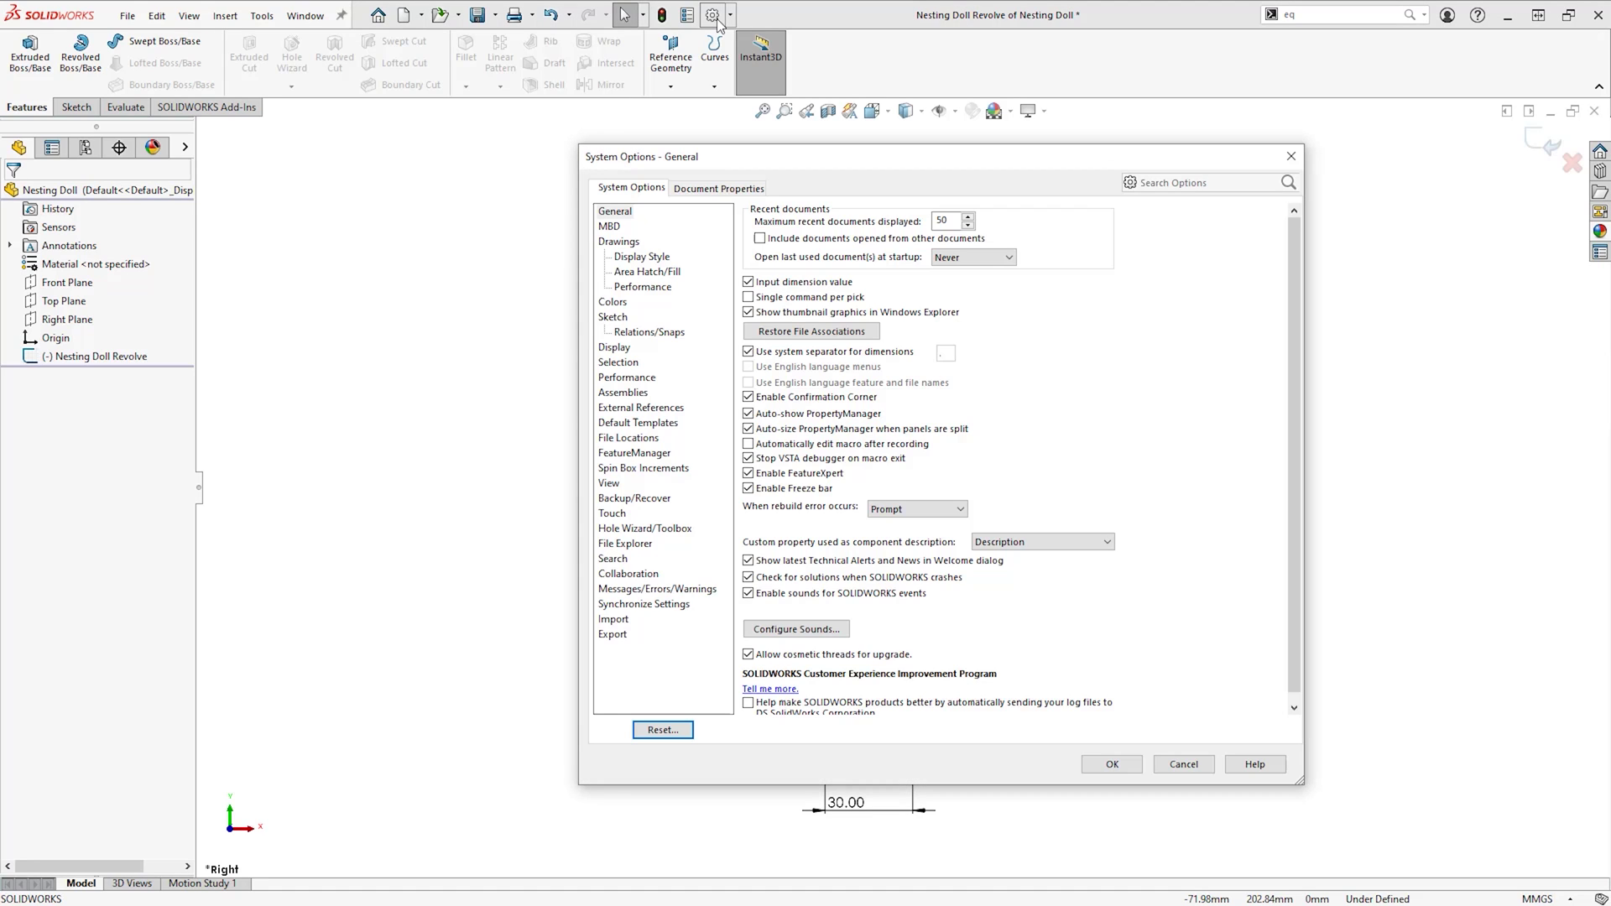
pyautogui.click(635, 454)
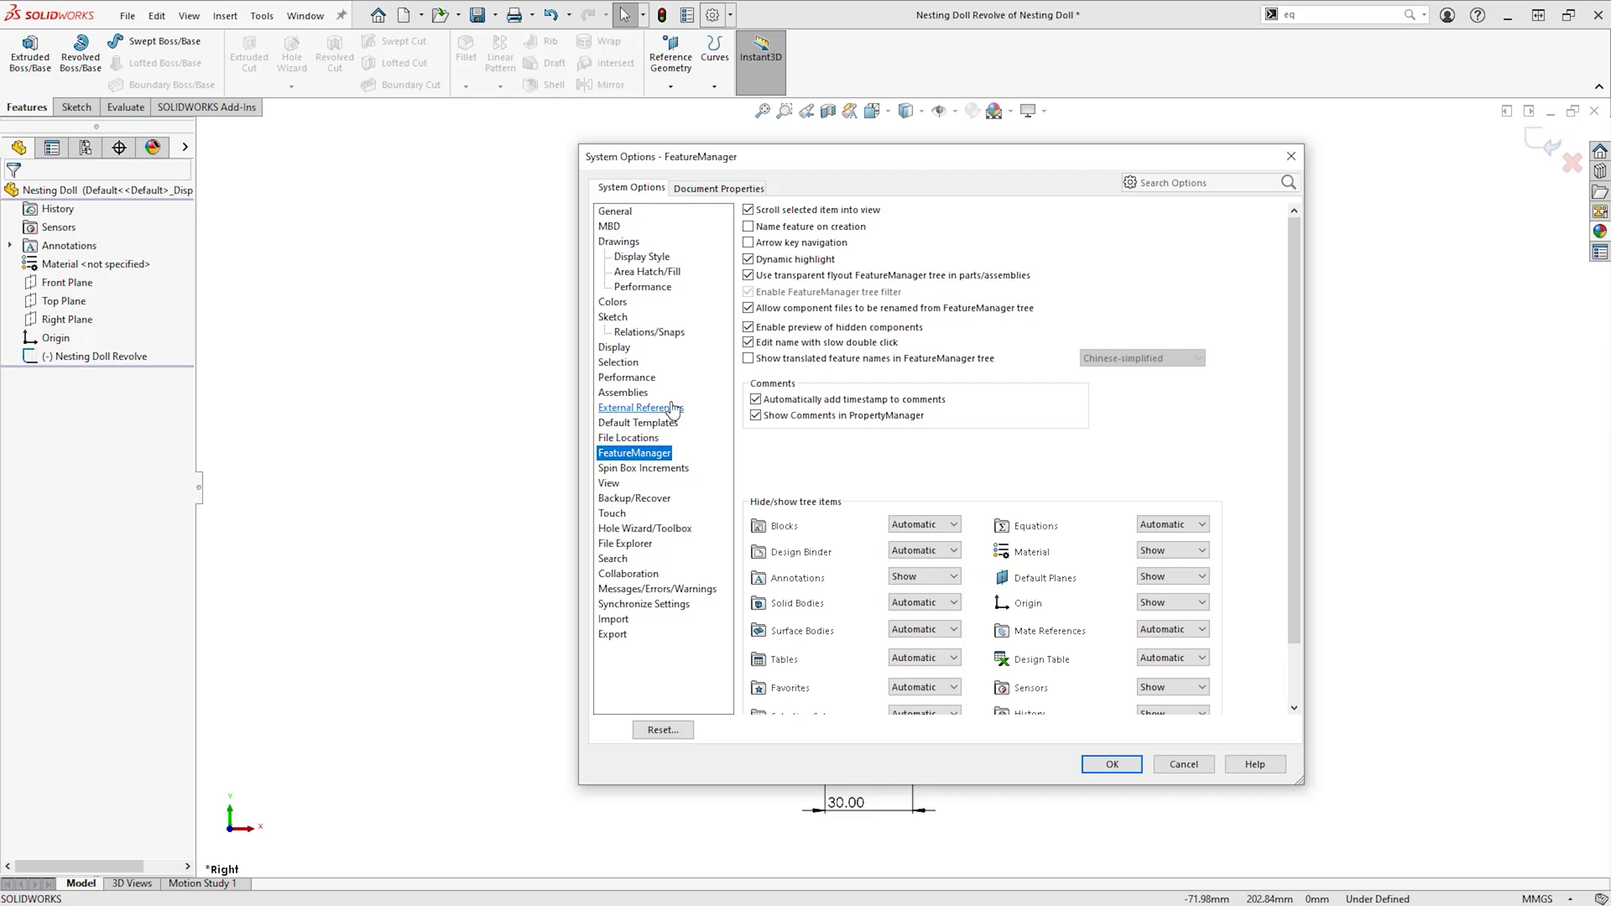
pyautogui.click(749, 227)
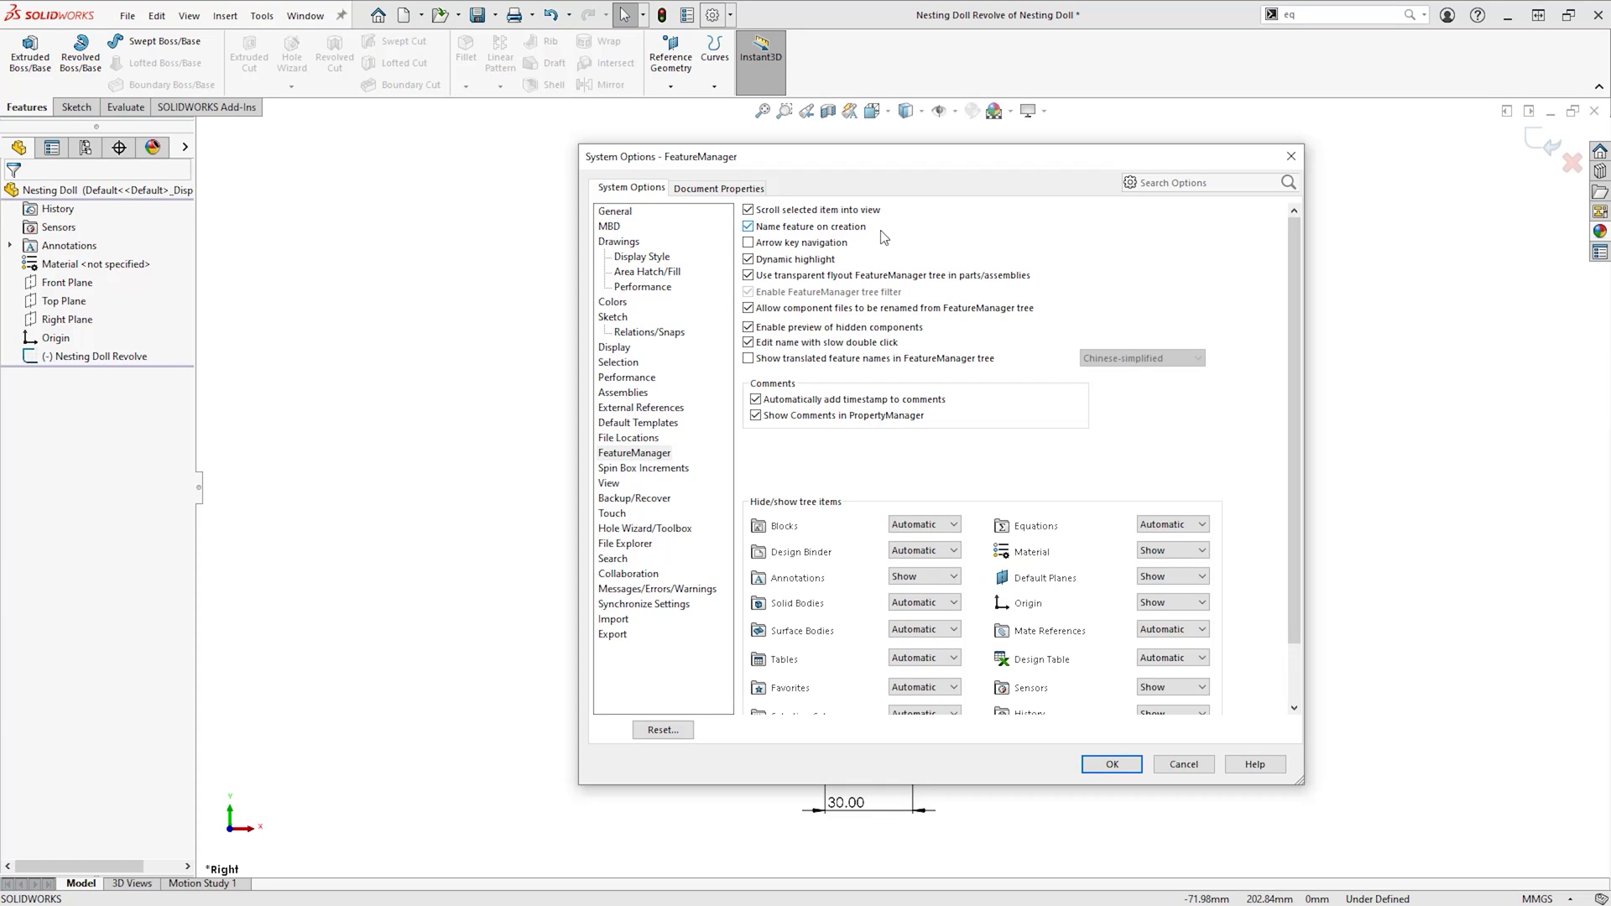
pyautogui.click(1111, 764)
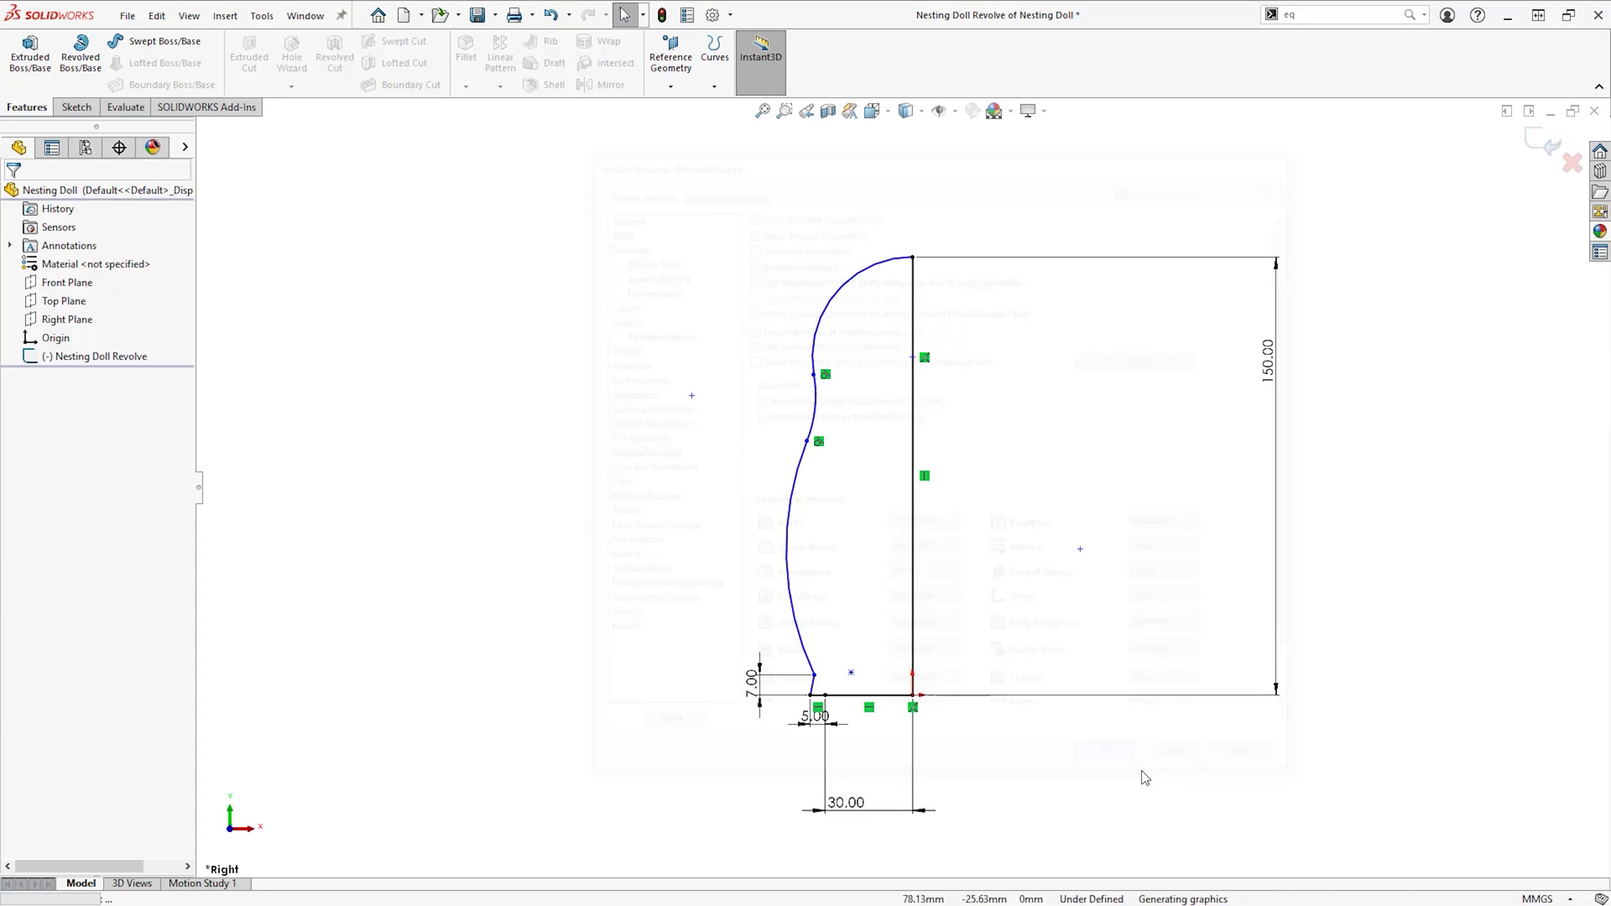
# Revolve the doll profile as a thin feature and name it Nesting Doll Body.
pyautogui.click(90, 82)
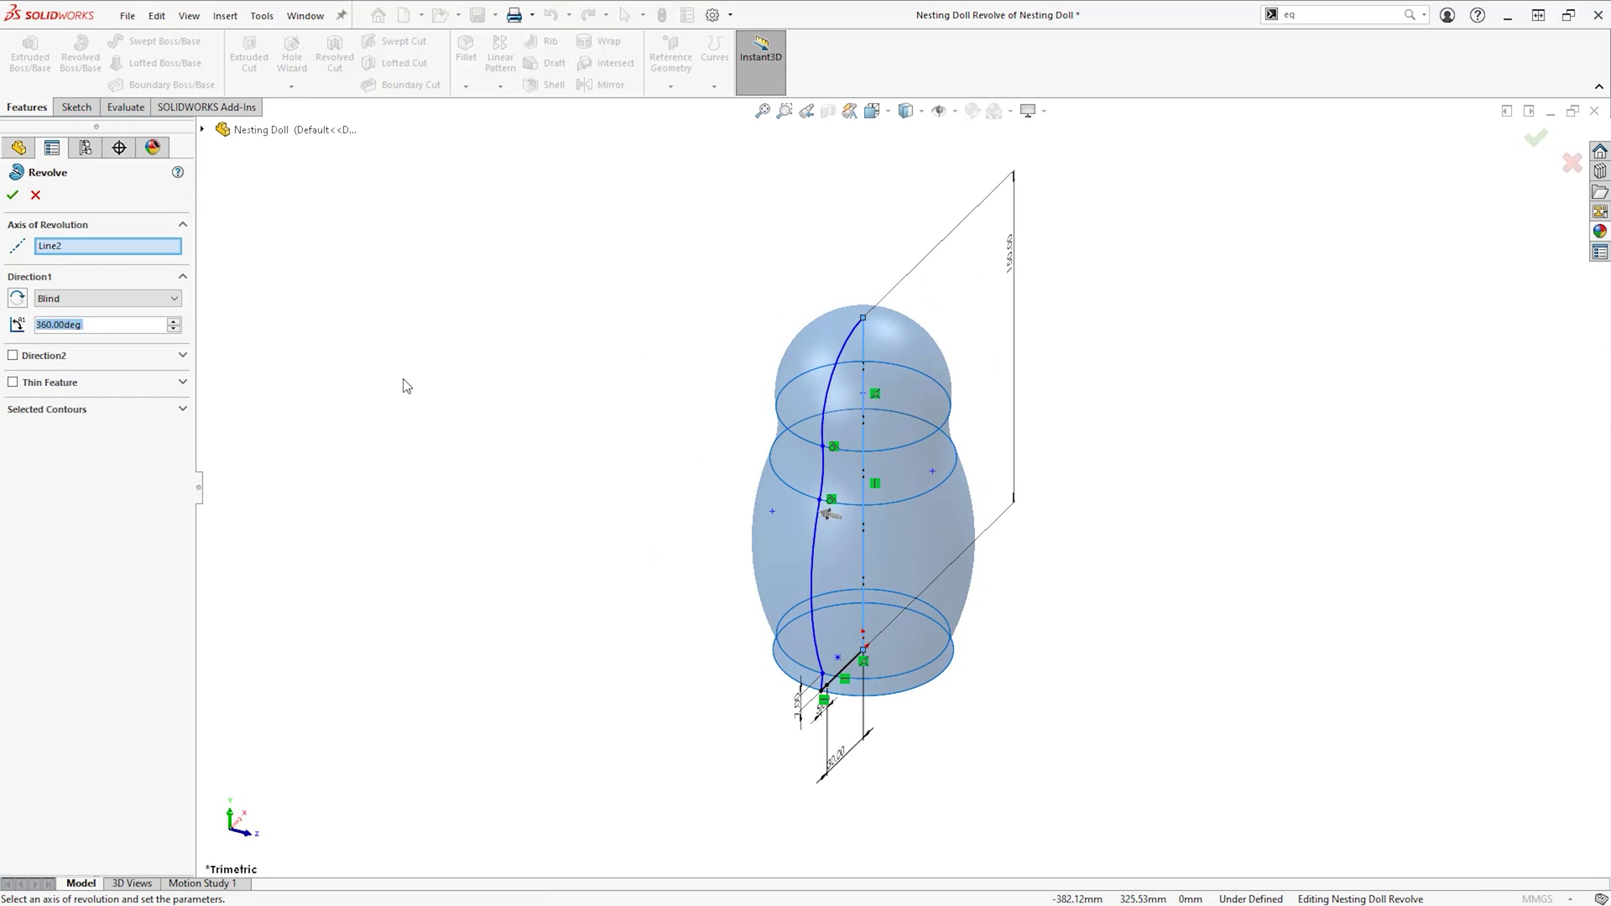
pyautogui.click(13, 382)
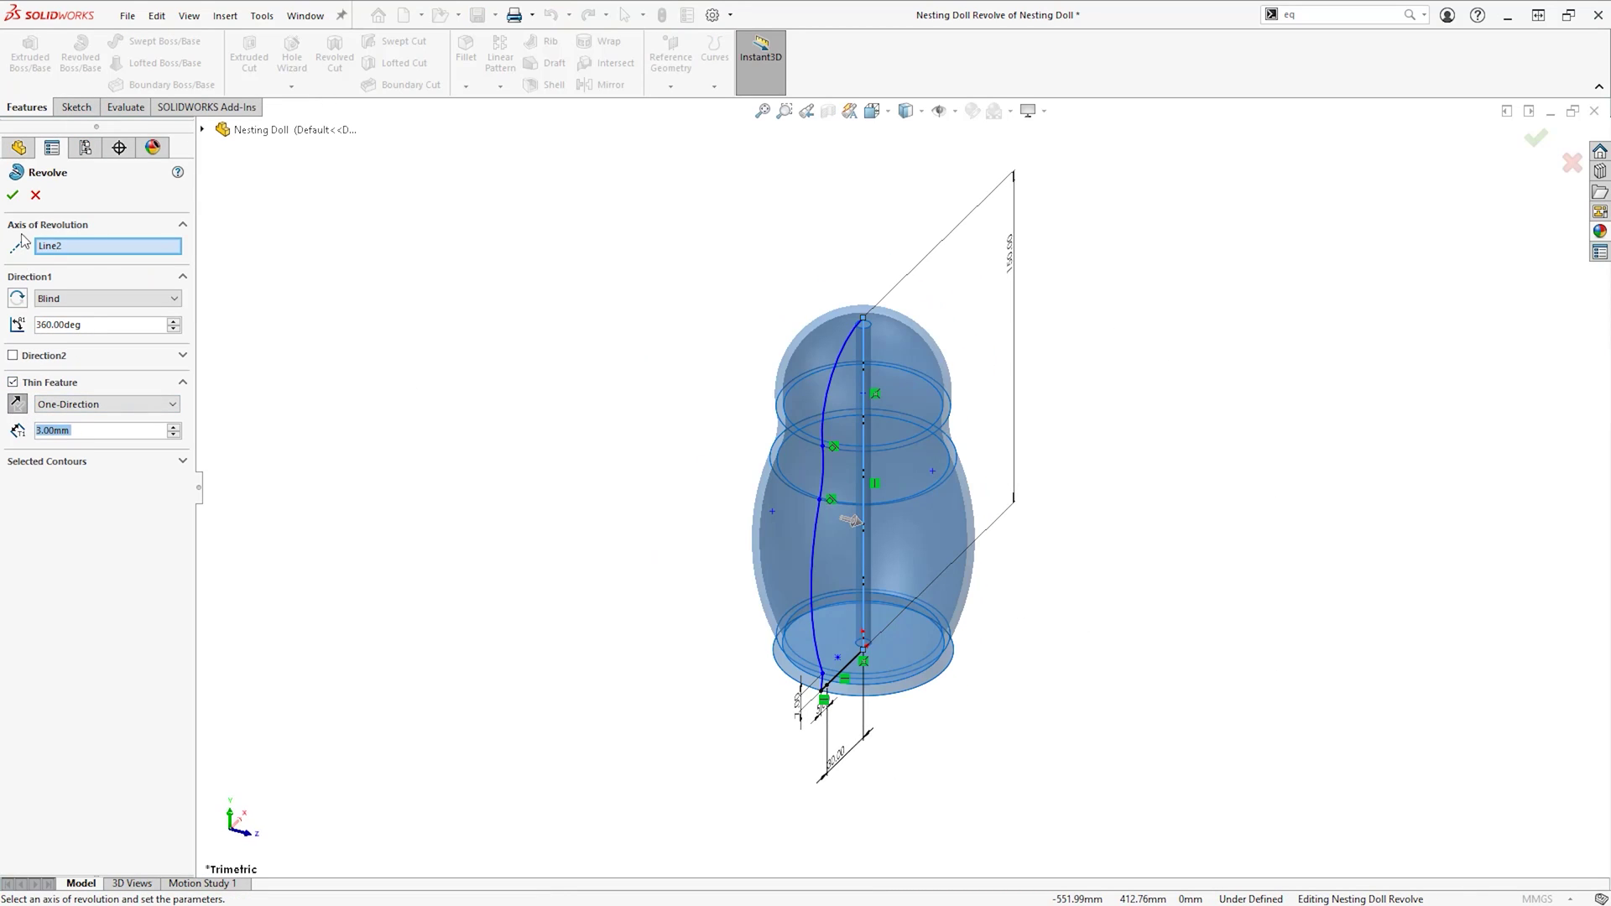
pyautogui.click(14, 194)
pyautogui.write('Nesting')
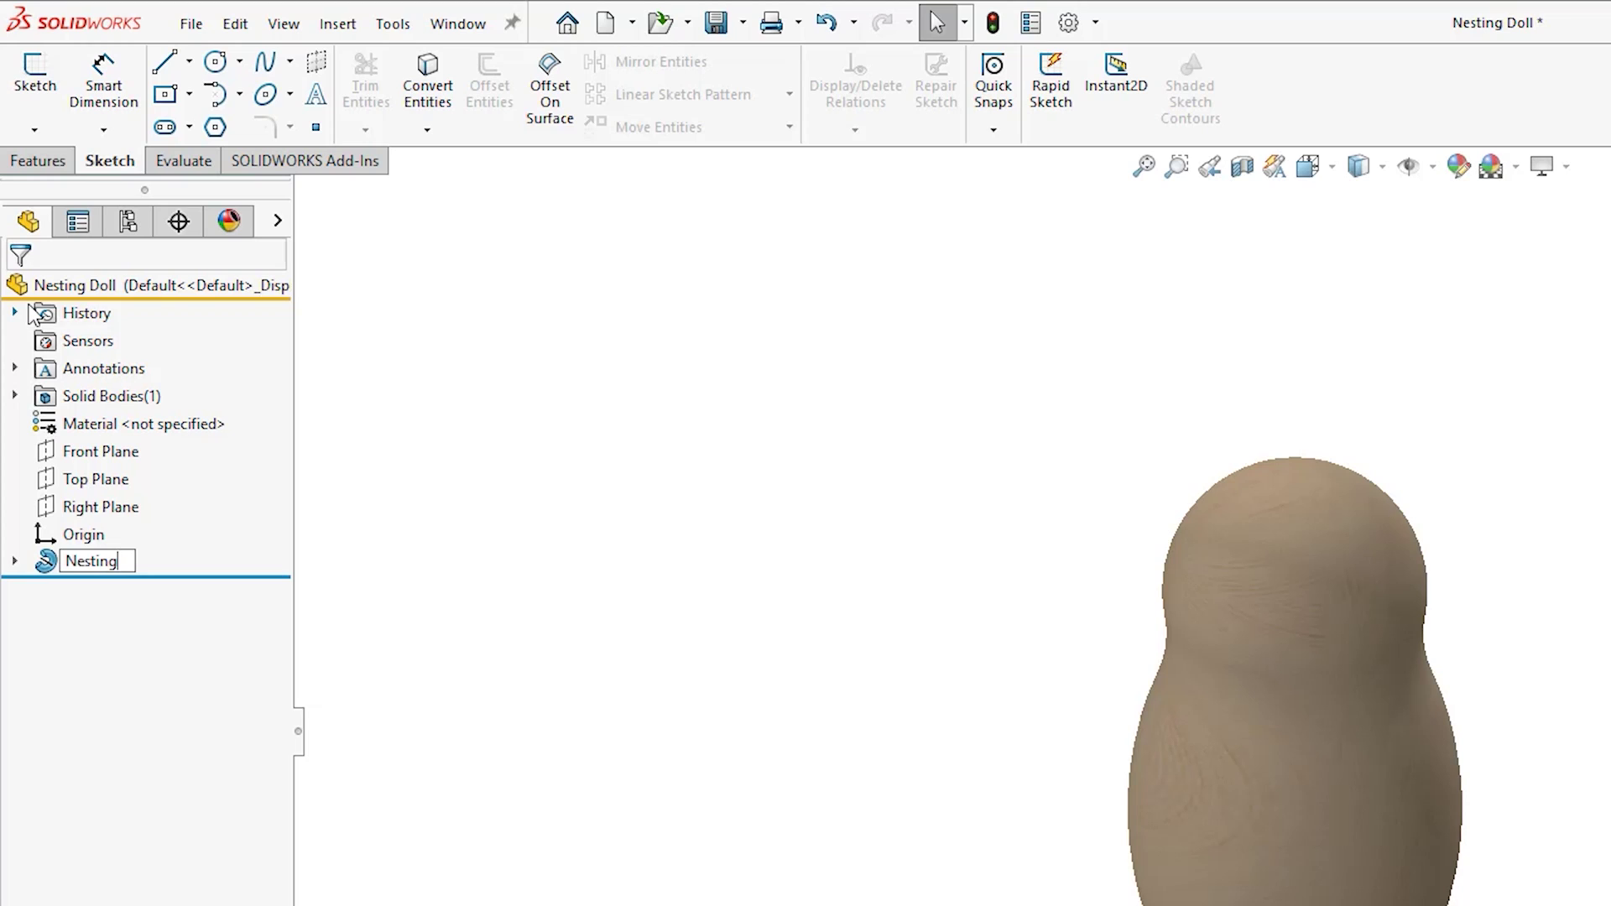
pyautogui.write(' Doll Body')
pyautogui.press('Return')
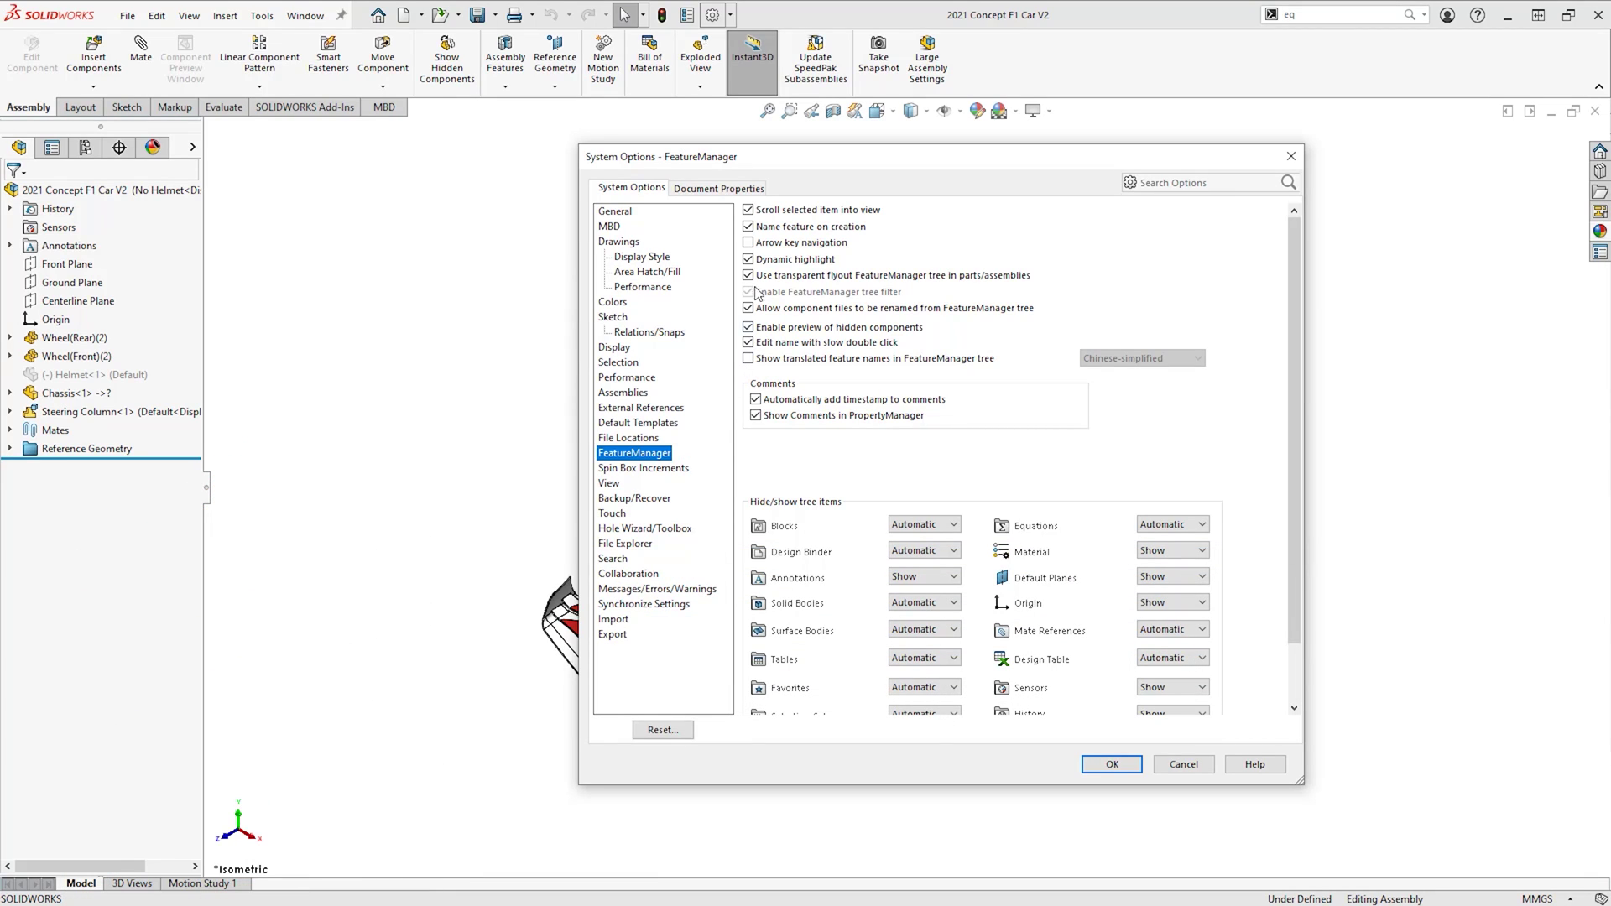
# Enable arrow key navigation and step down from the top of the F1 car assembly tree.
pyautogui.click(749, 242)
pyautogui.click(1096, 764)
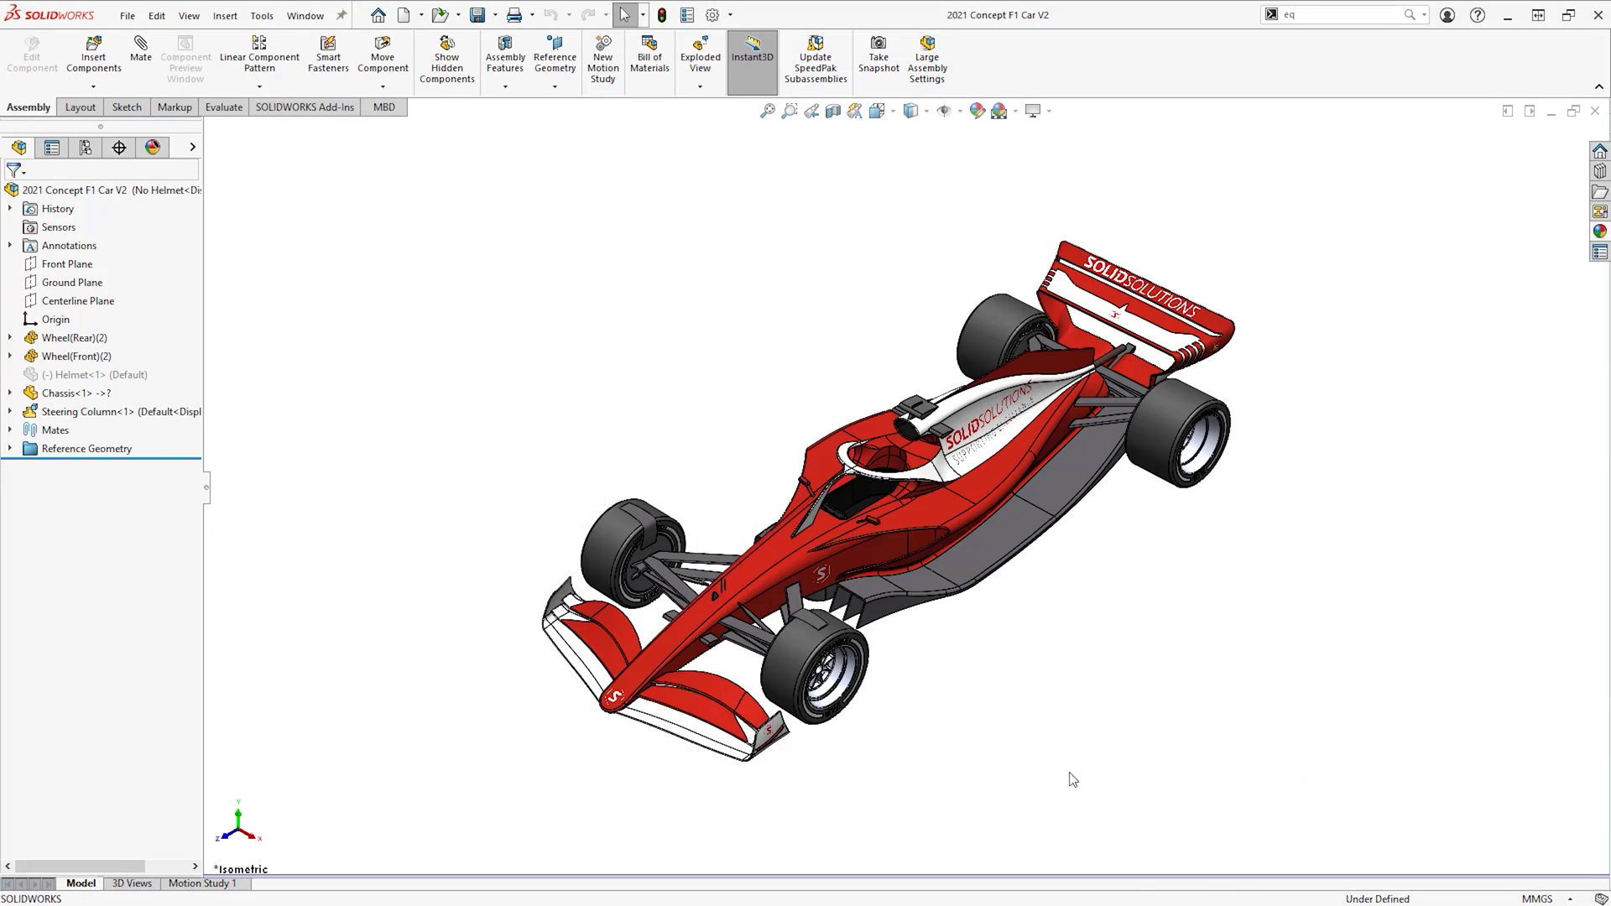
pyautogui.click(199, 191)
pyautogui.press('Down')
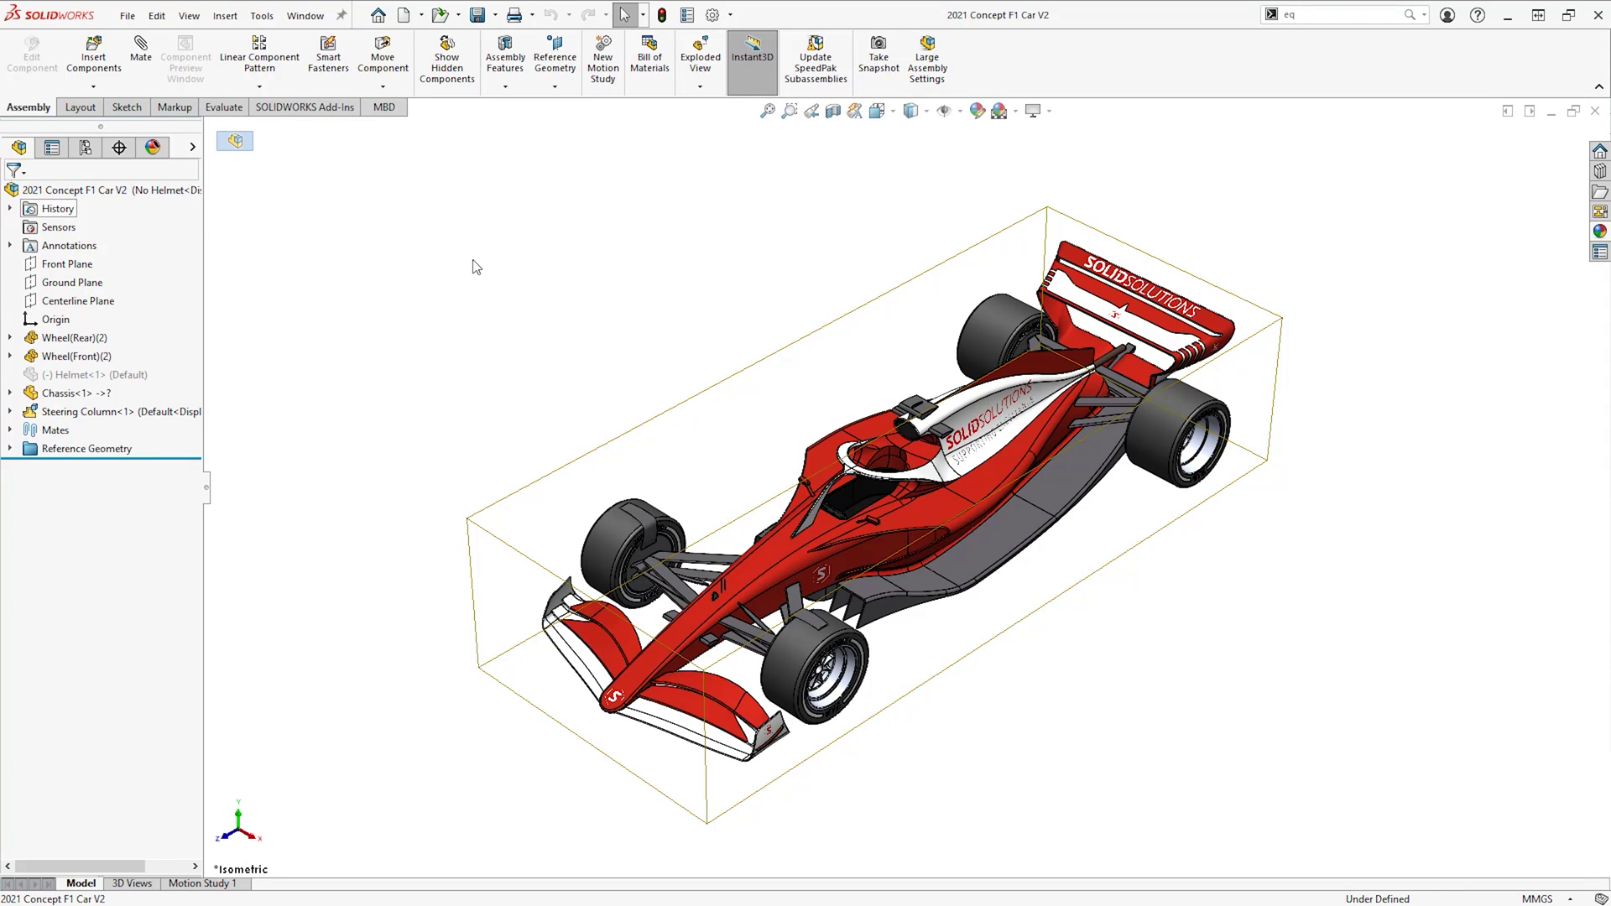
pyautogui.press('Down')
pyautogui.press('Down')
pyautogui.press('Down')
pyautogui.press('Down')
pyautogui.press('Down')
pyautogui.press('Down')
pyautogui.press('Down')
# Arrow down to the Steering Column, expand its contents and mates, then collapse them.
pyautogui.press('Right')
pyautogui.press('Left')
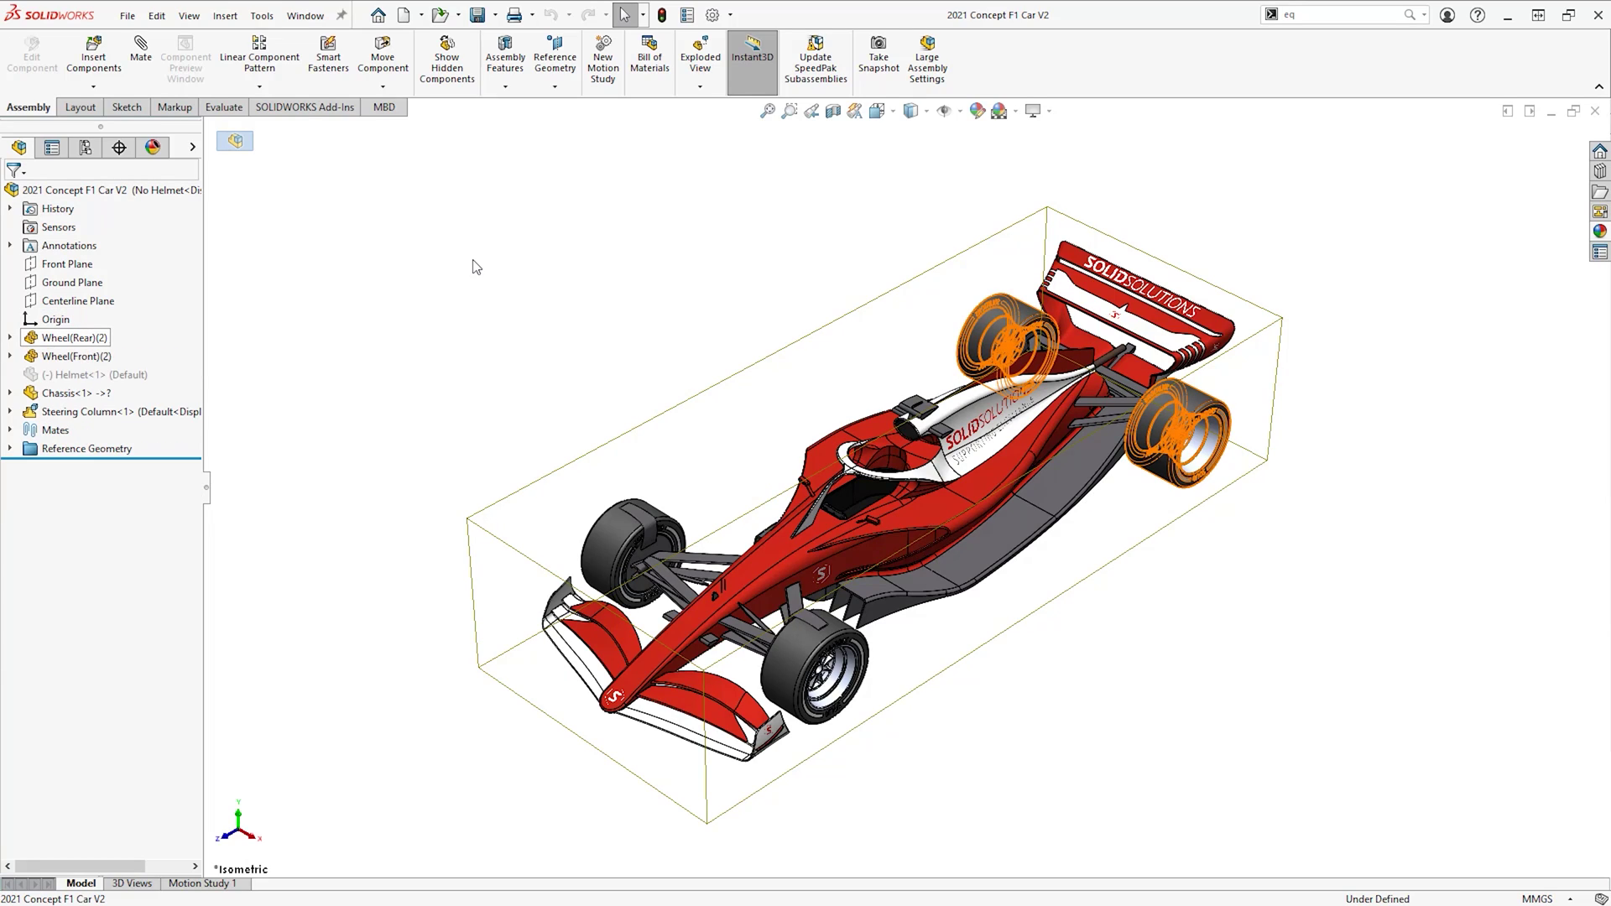
pyautogui.press('Down')
pyautogui.press('Down')
pyautogui.press('Down')
pyautogui.press('Down')
pyautogui.press('Right')
pyautogui.press('Down')
pyautogui.press('Right')
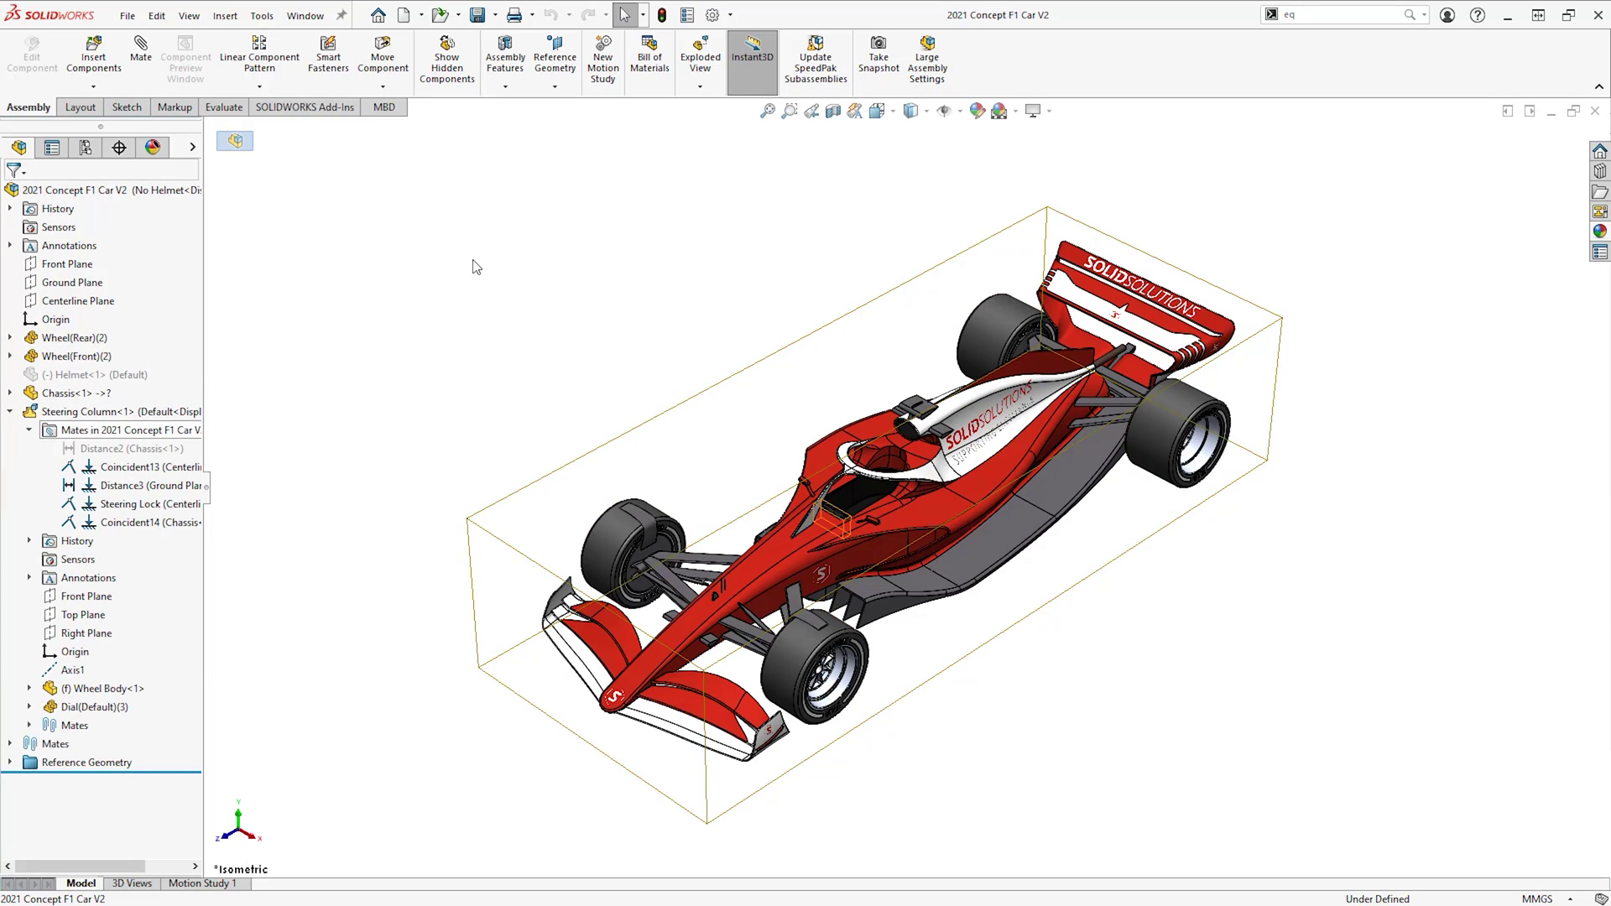
pyautogui.press('Left')
pyautogui.press('Left')
pyautogui.press('Left')
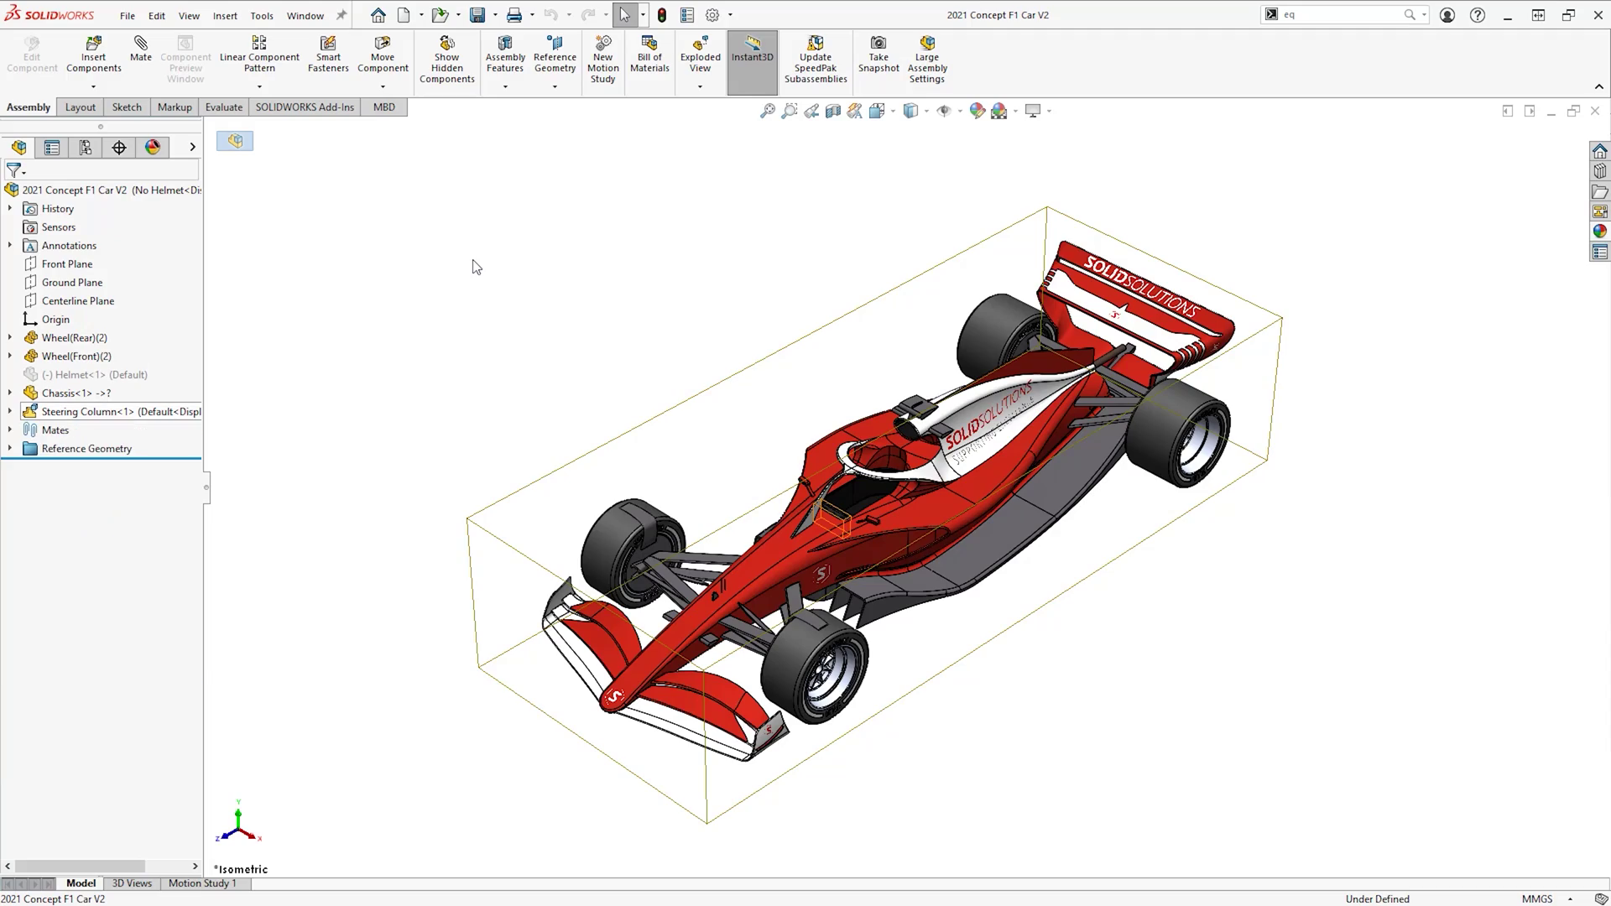
pyautogui.press('Left')
pyautogui.press('Left')
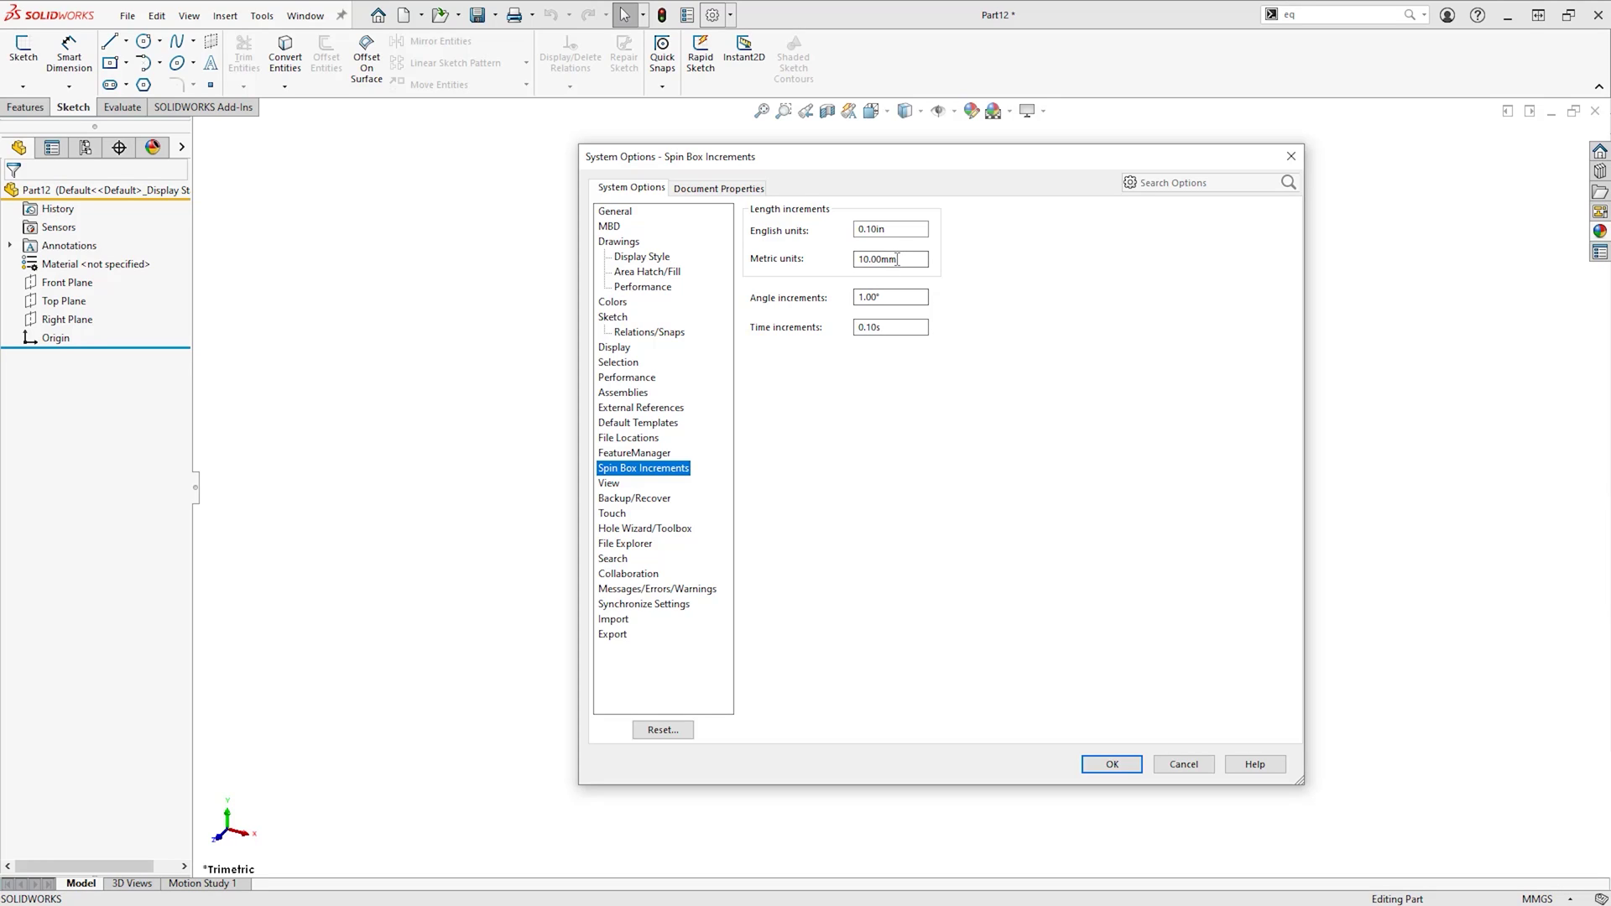
# Select the 10.00 mm metric length increment to replace it with 1 mm.
pyautogui.doubleClick(860, 258)
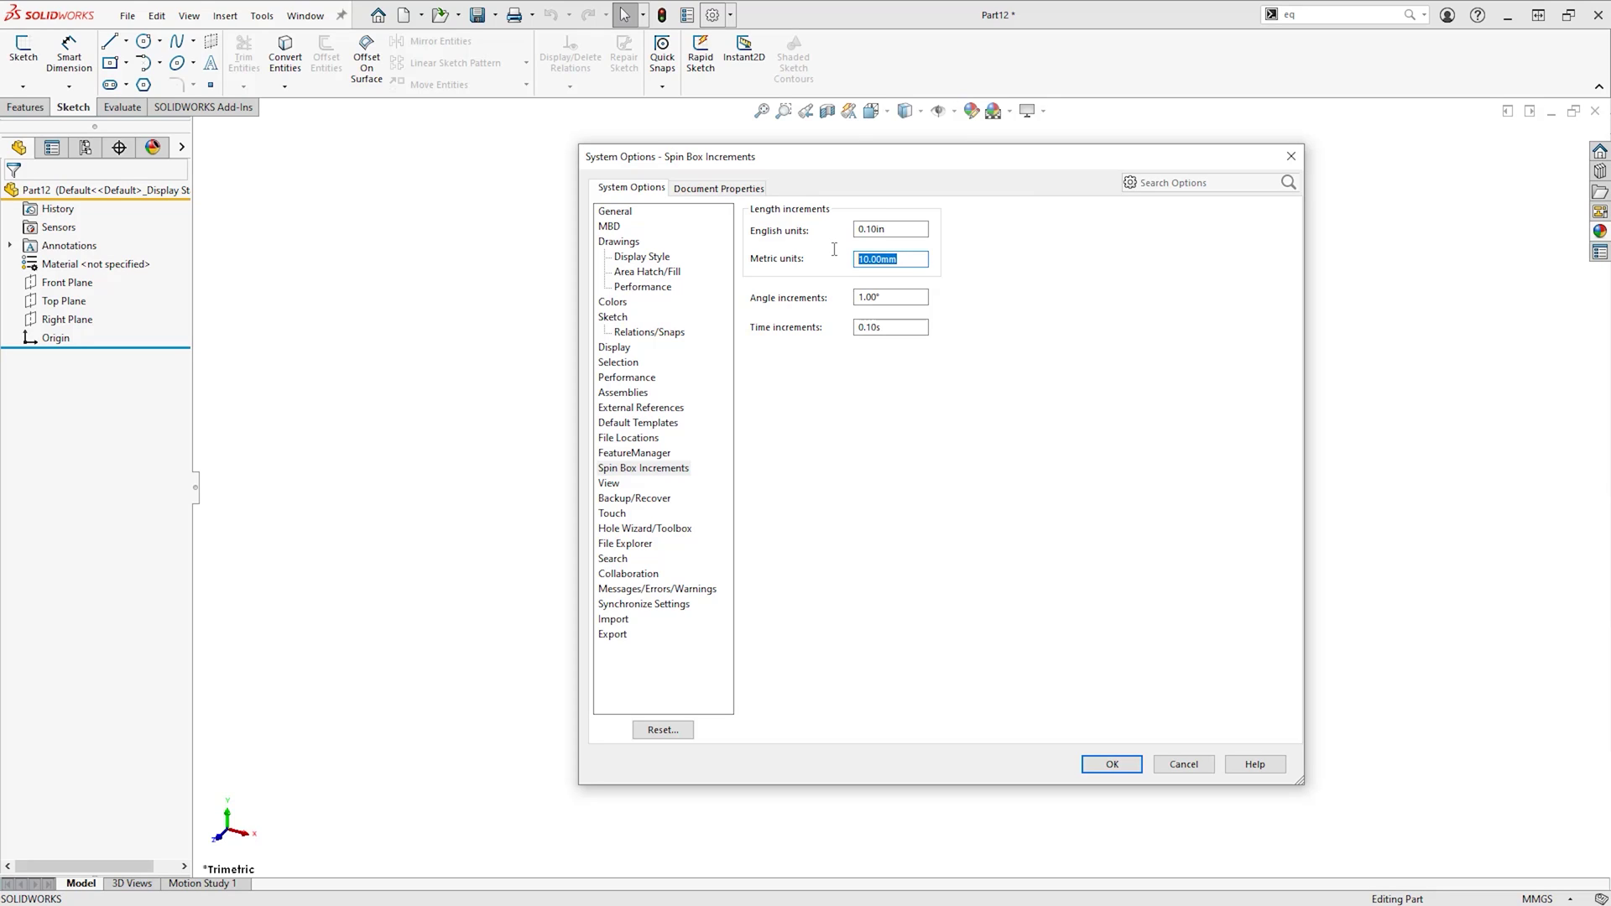
pyautogui.write('1mm')
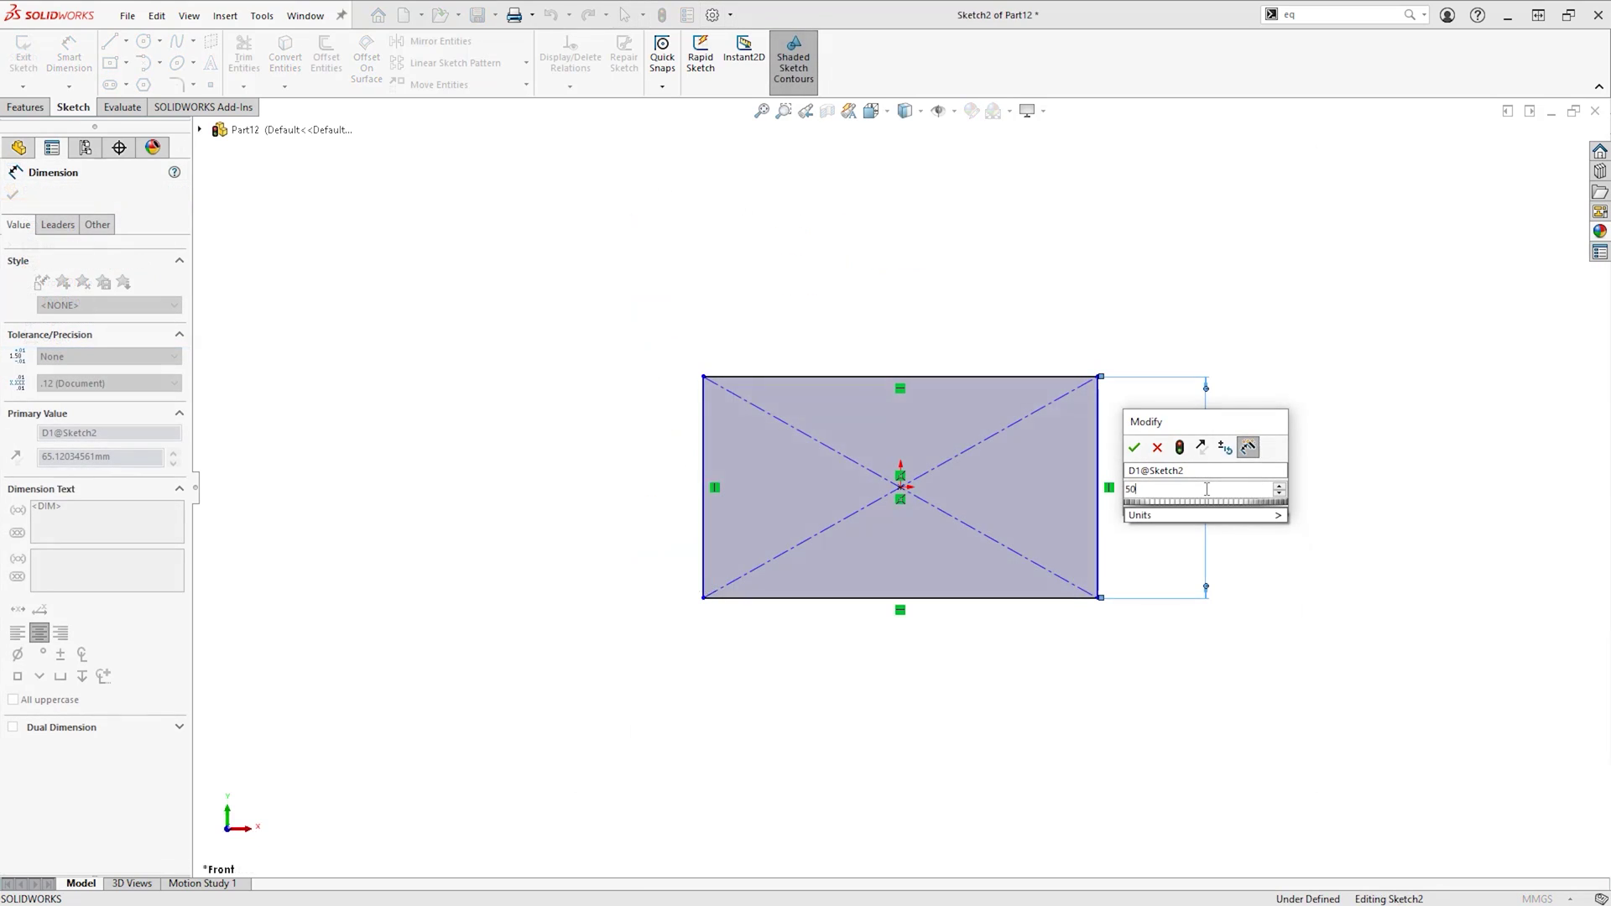
pyautogui.scroll(1, 1206, 495)
pyautogui.scroll(1, 1207, 495)
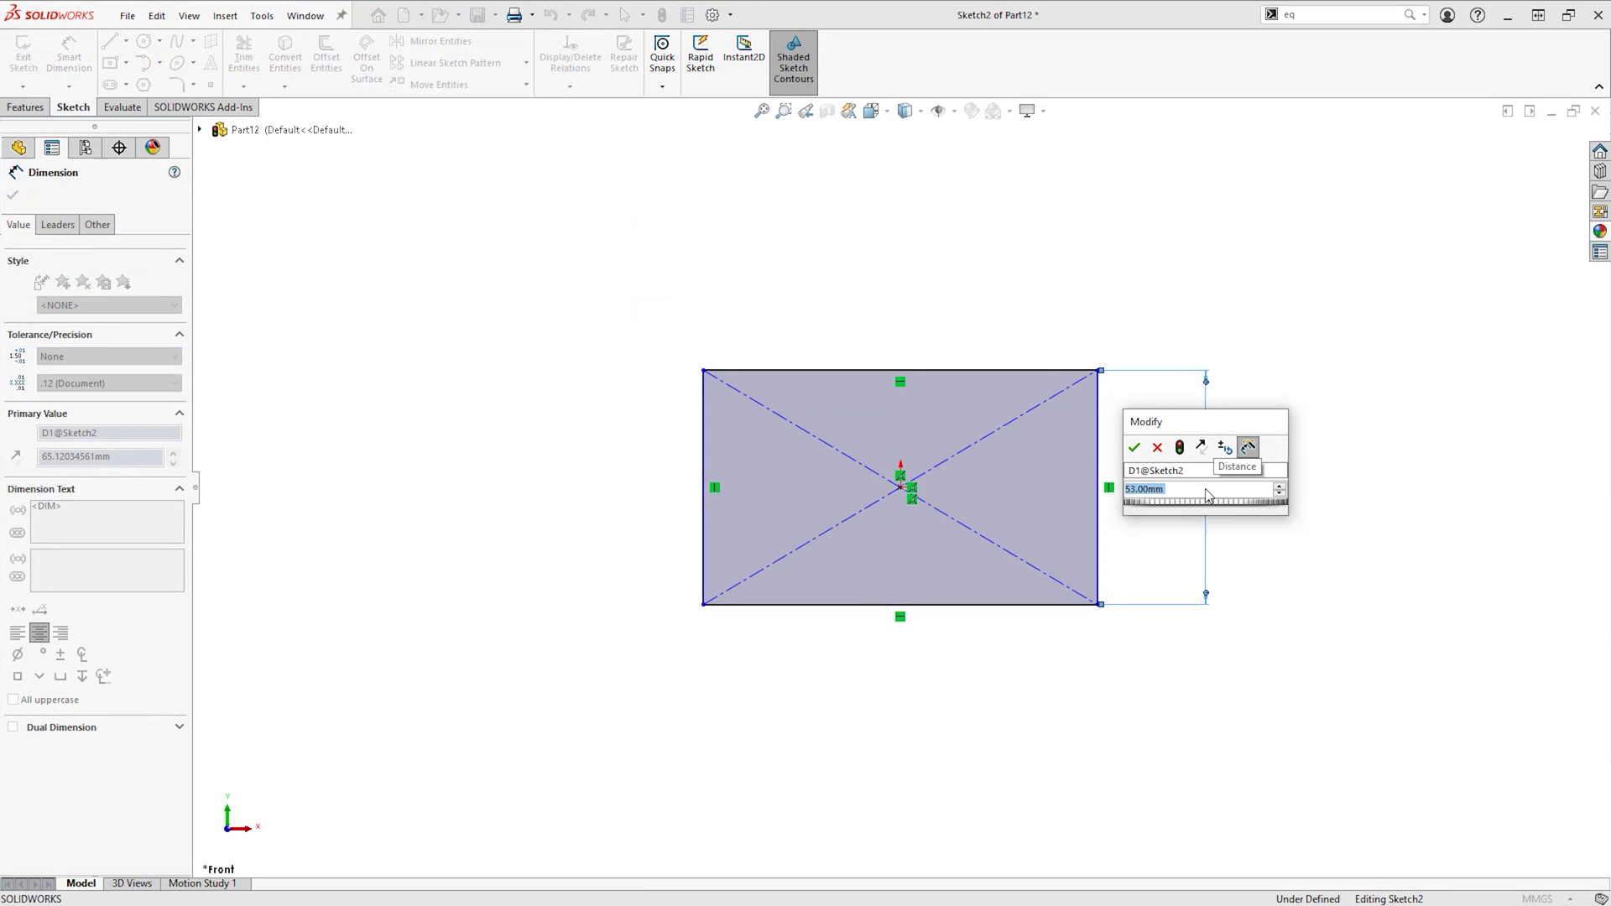
pyautogui.scroll(1, 1206, 495)
pyautogui.scroll(1, 1206, 495)
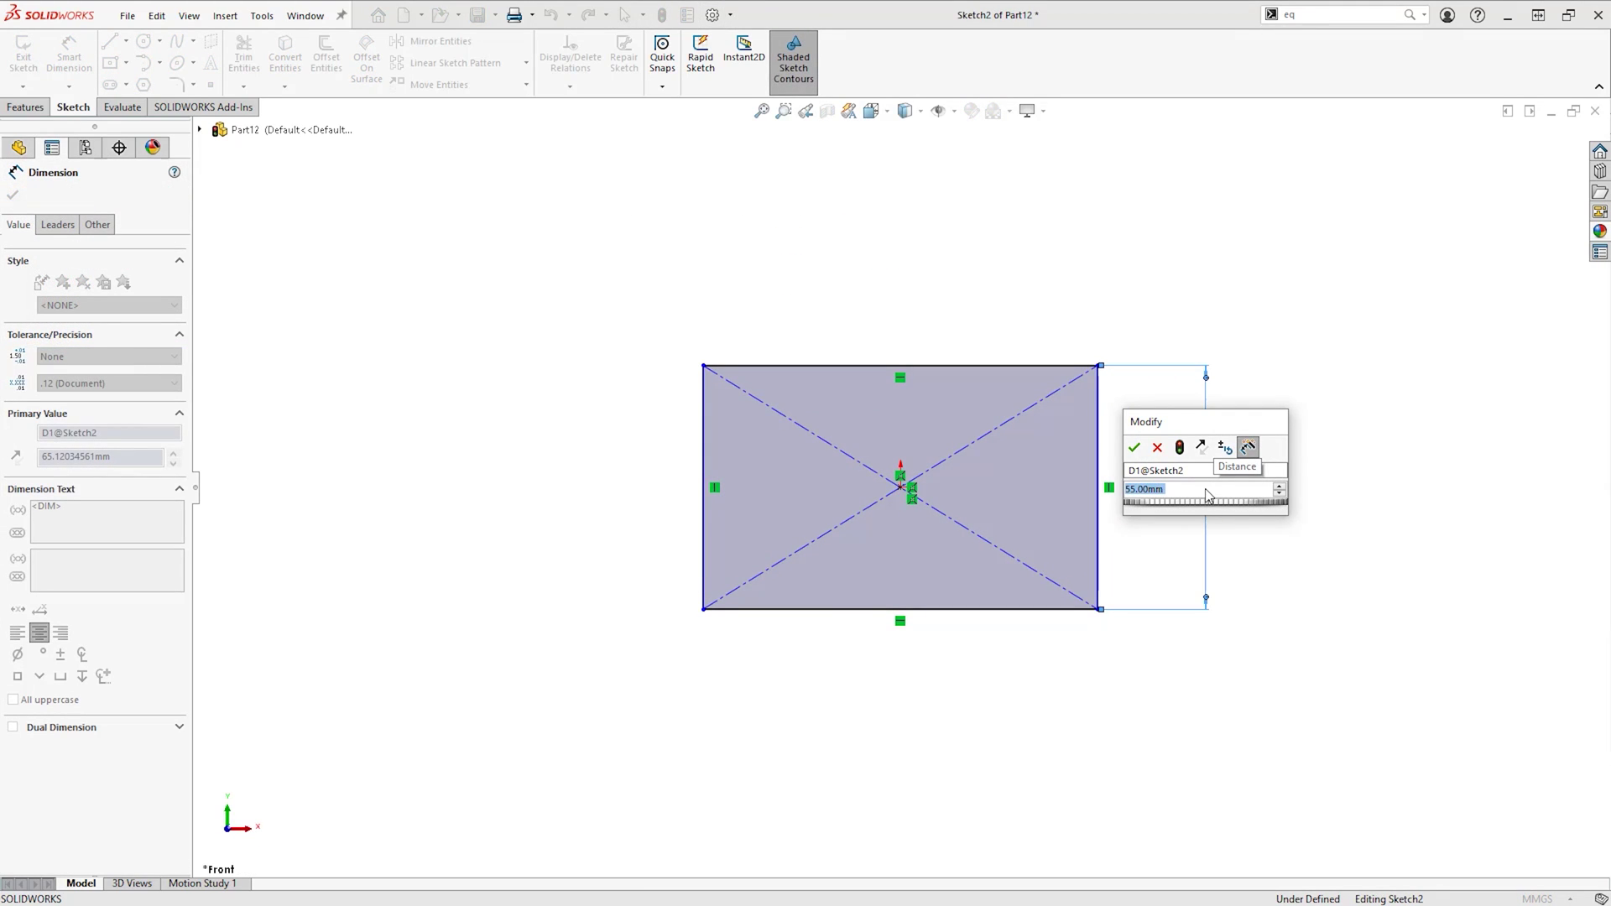
pyautogui.keyDown('ctrl'); pyautogui.scroll(1, 1206, 495); pyautogui.keyUp('ctrl')
pyautogui.keyDown('ctrl'); pyautogui.scroll(1, 1207, 495); pyautogui.keyUp('ctrl')
pyautogui.keyDown('ctrl'); pyautogui.scroll(1, 1206, 495); pyautogui.keyUp('ctrl')
pyautogui.keyDown('ctrl'); pyautogui.scroll(1, 1207, 495); pyautogui.keyUp('ctrl')
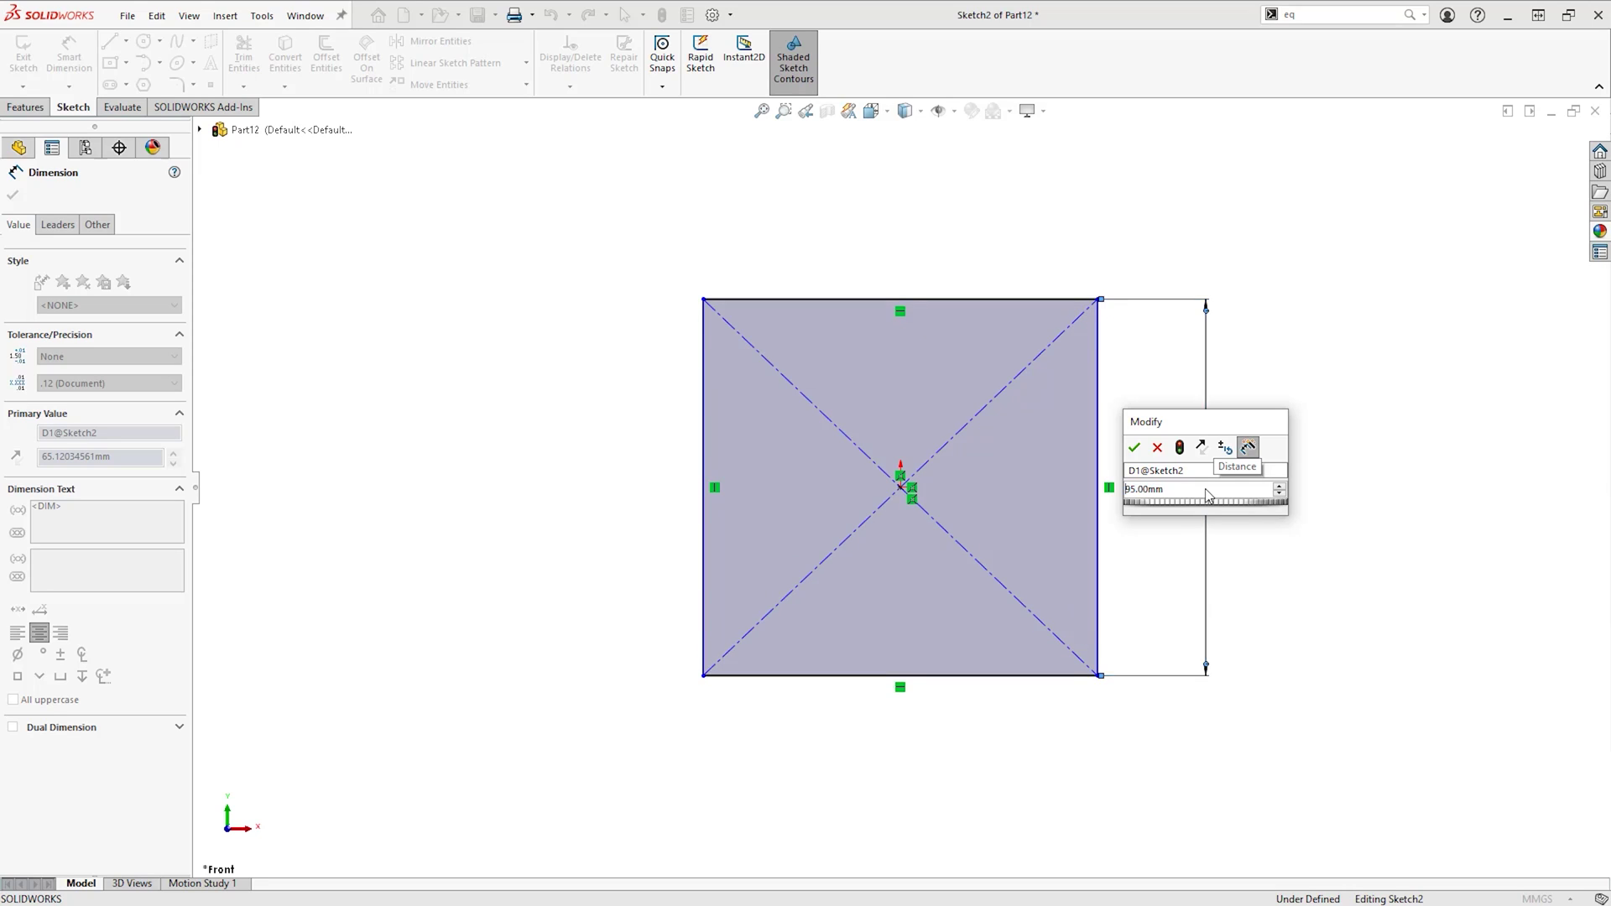
pyautogui.keyDown('ctrl'); pyautogui.scroll(1, 1206, 495); pyautogui.keyUp('ctrl')
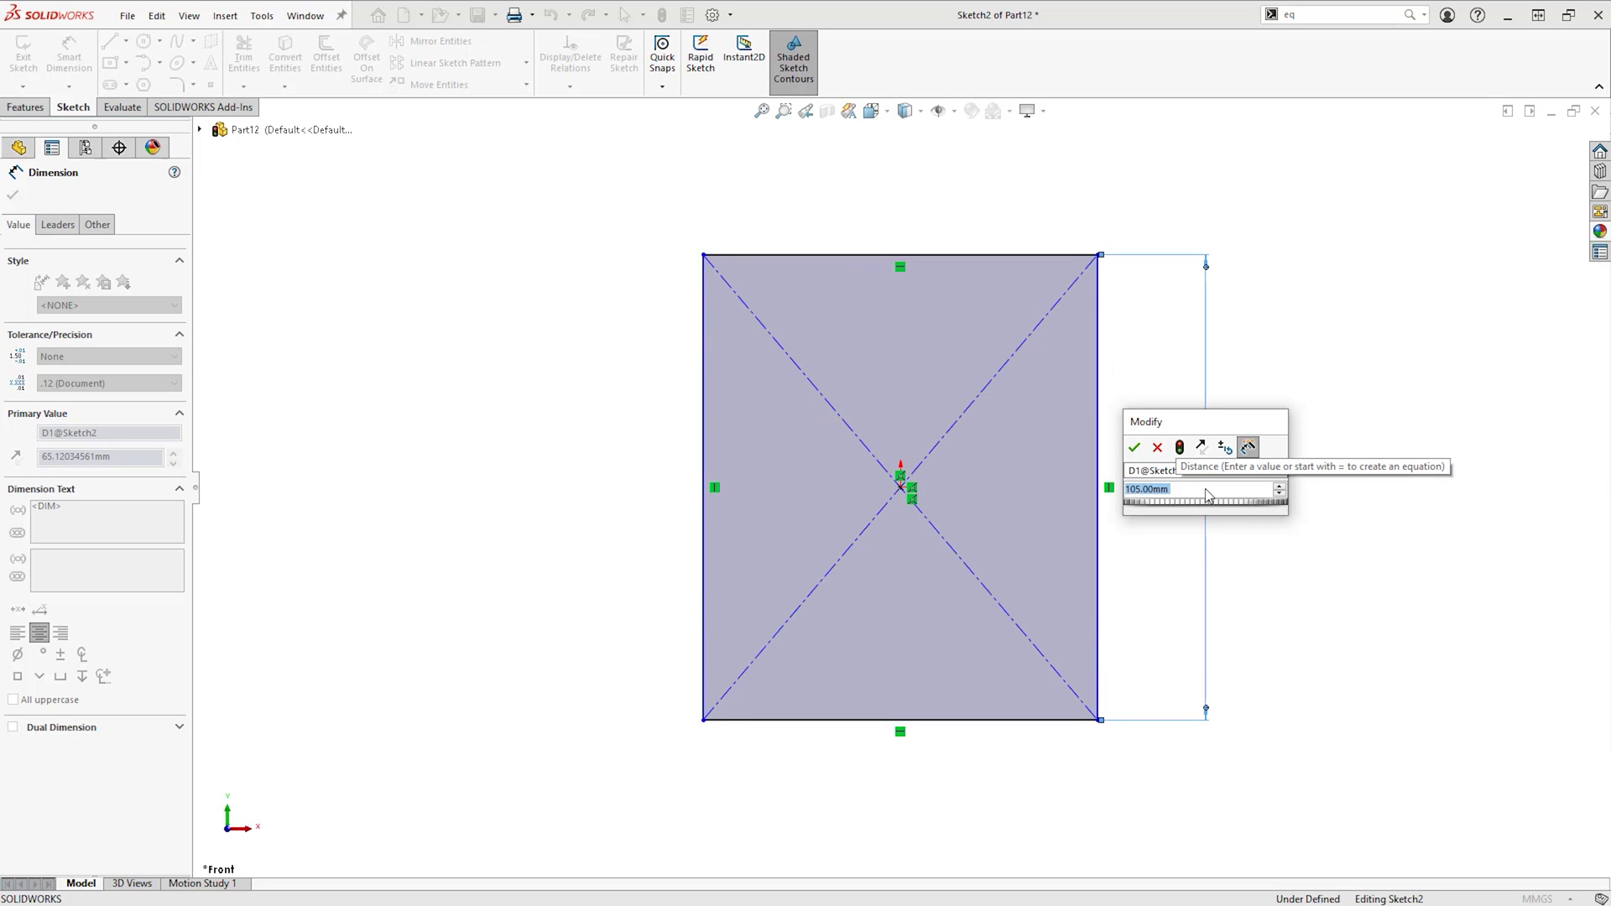
pyautogui.scroll(-1, 1207, 495)
pyautogui.scroll(-1, 1207, 495)
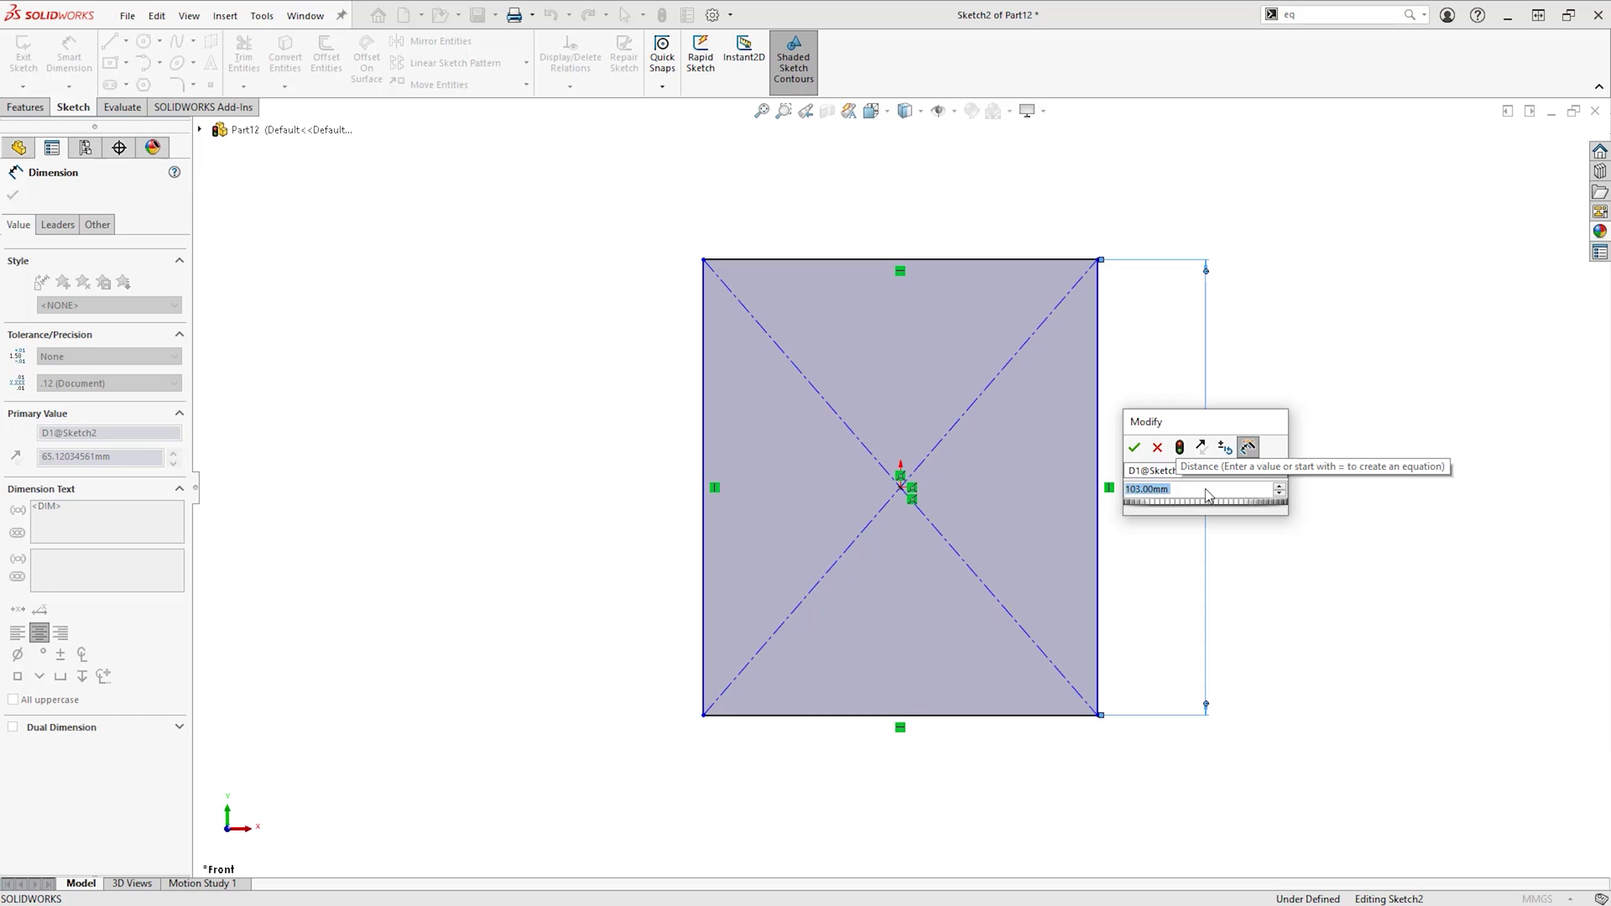
pyautogui.scroll(-1, 1207, 495)
pyautogui.scroll(-1, 1207, 495)
pyautogui.scroll(-1, 1206, 495)
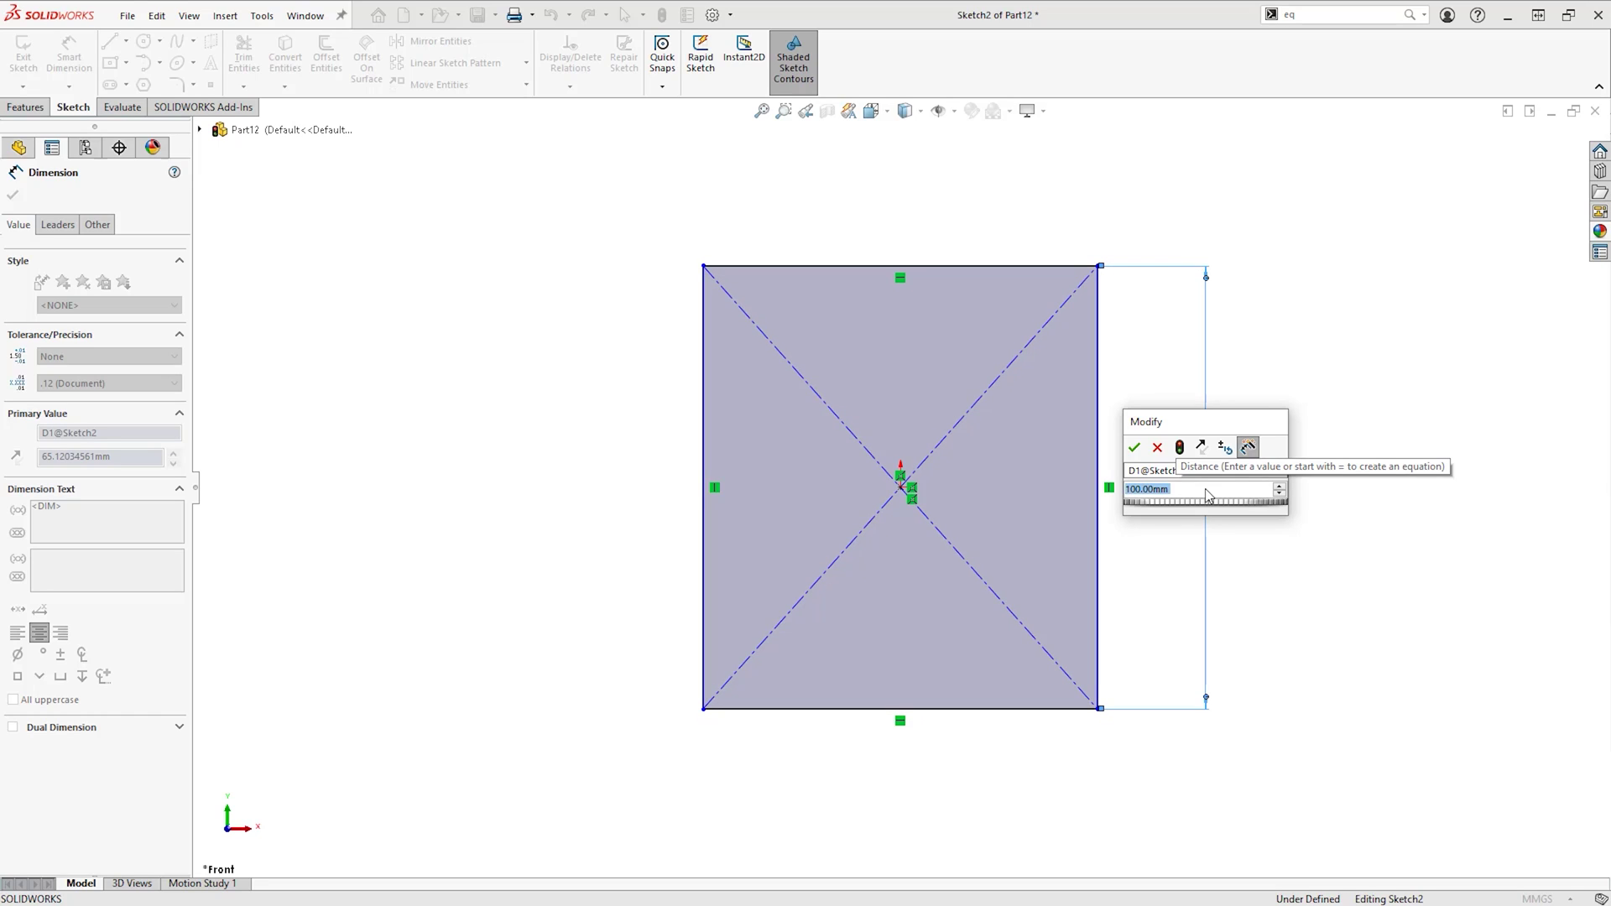
pyautogui.keyDown('alt'); pyautogui.scroll(-1, 1207, 495); pyautogui.keyUp('alt')
pyautogui.keyDown('alt'); pyautogui.scroll(-1, 1206, 495); pyautogui.keyUp('alt')
pyautogui.keyDown('alt'); pyautogui.scroll(-1, 1206, 495); pyautogui.keyUp('alt')
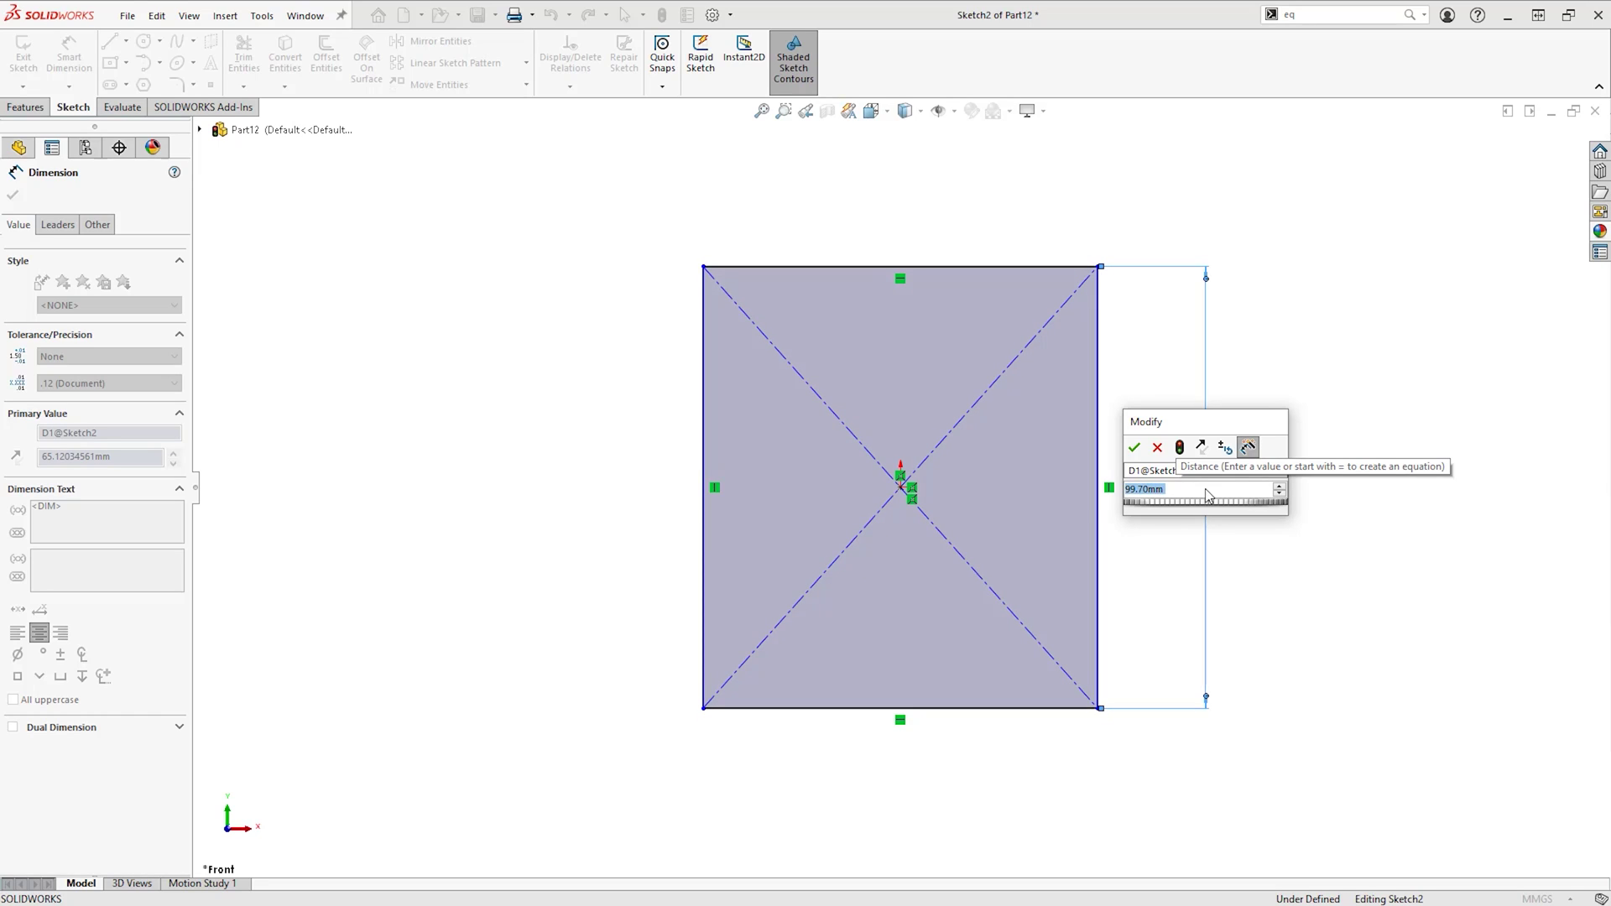
pyautogui.keyDown('alt'); pyautogui.scroll(-1, 1206, 495); pyautogui.keyUp('alt')
pyautogui.keyDown('alt'); pyautogui.scroll(-1, 1207, 494); pyautogui.keyUp('alt')
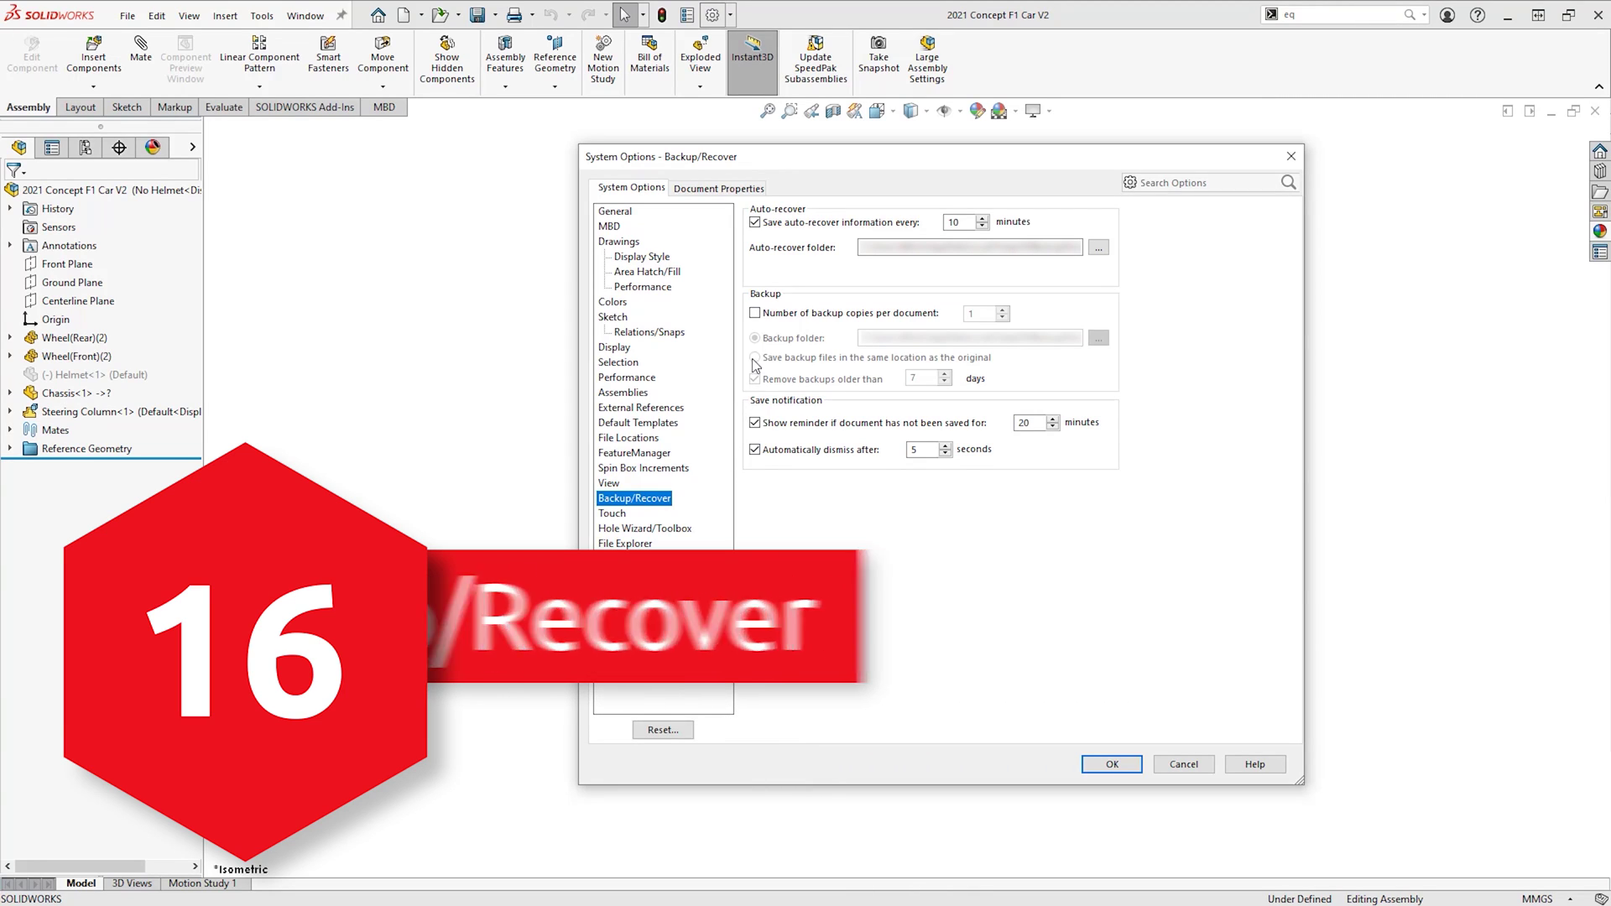
# Keep 3 backup copies beside originals for 14 days and stop reminders auto-dismissing.
pyautogui.click(756, 312)
pyautogui.click(1002, 310)
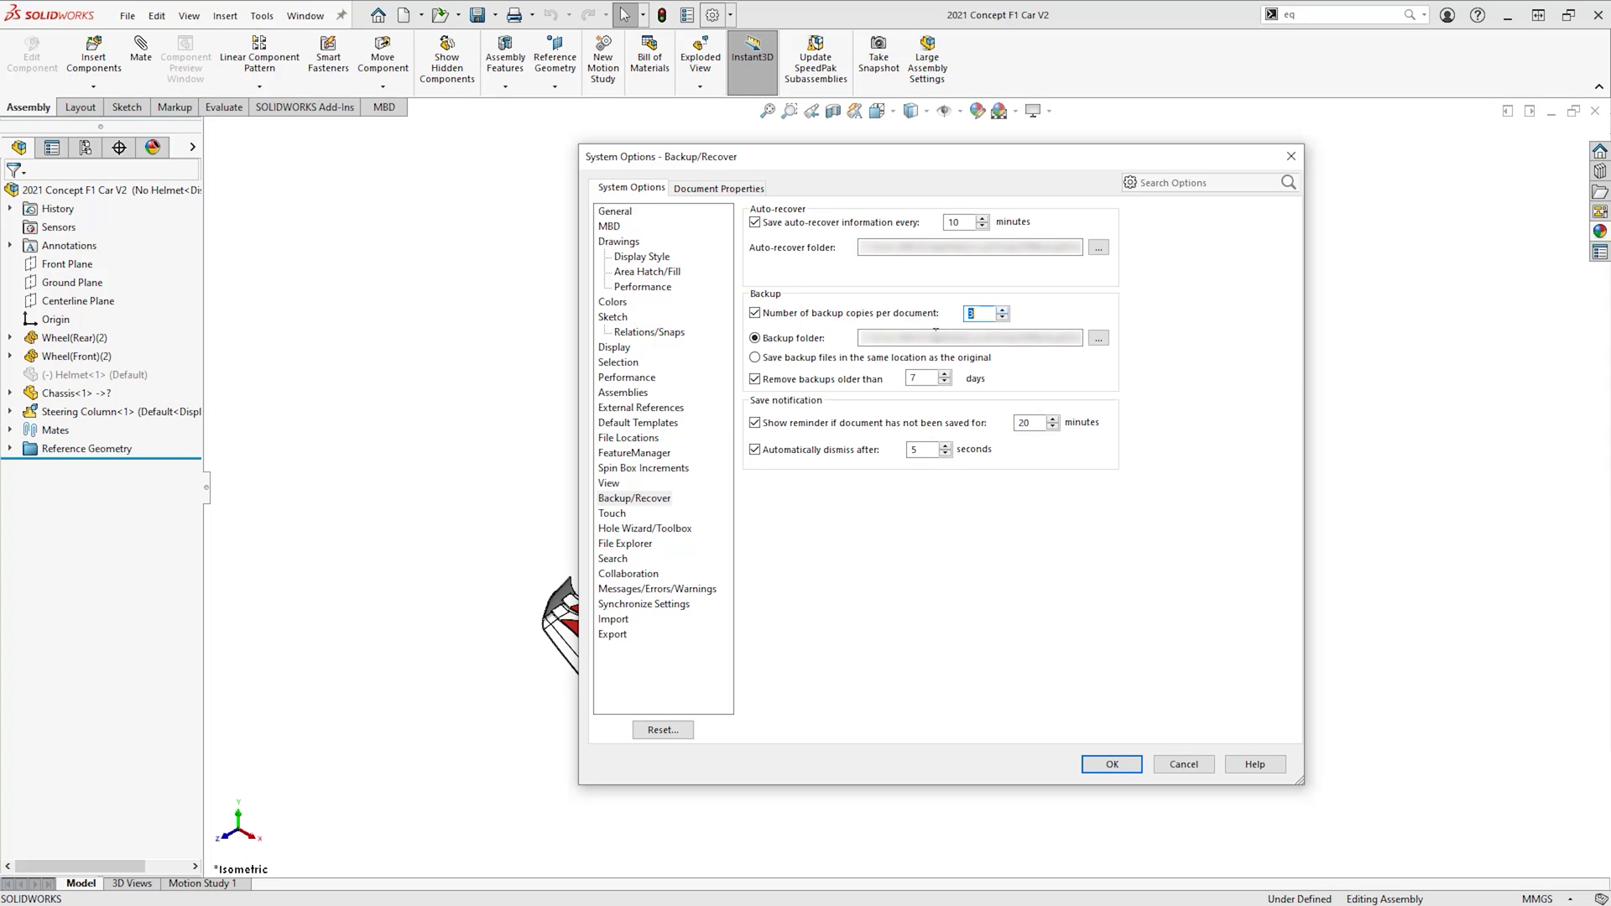
pyautogui.click(777, 363)
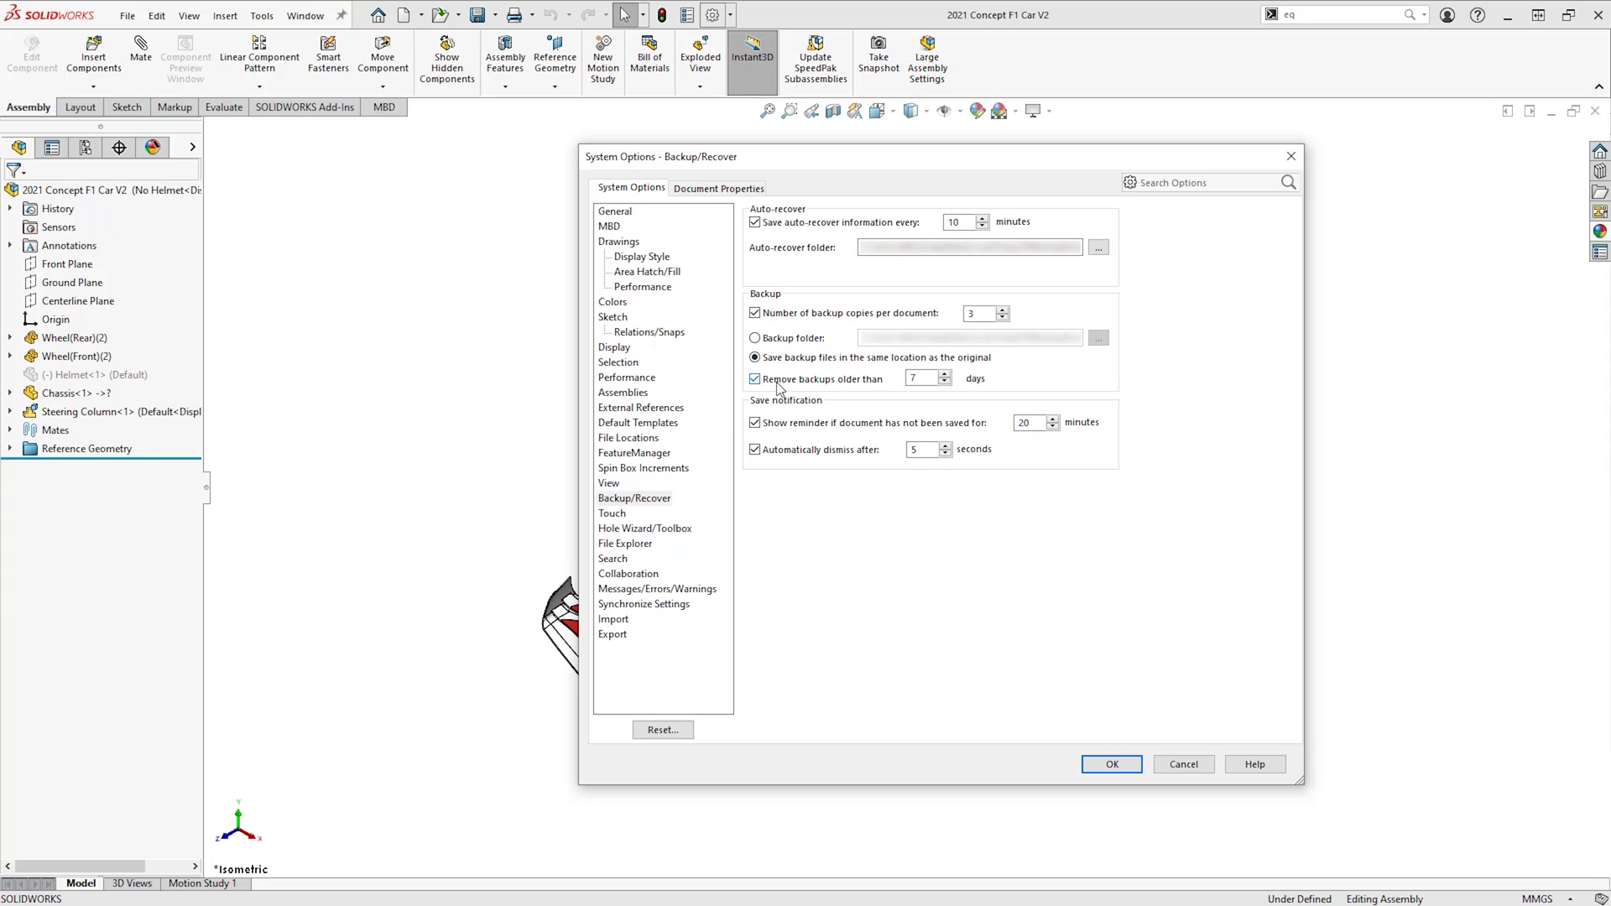
pyautogui.doubleClick(911, 379)
pyautogui.write('14')
pyautogui.click(795, 455)
pyautogui.click(1132, 767)
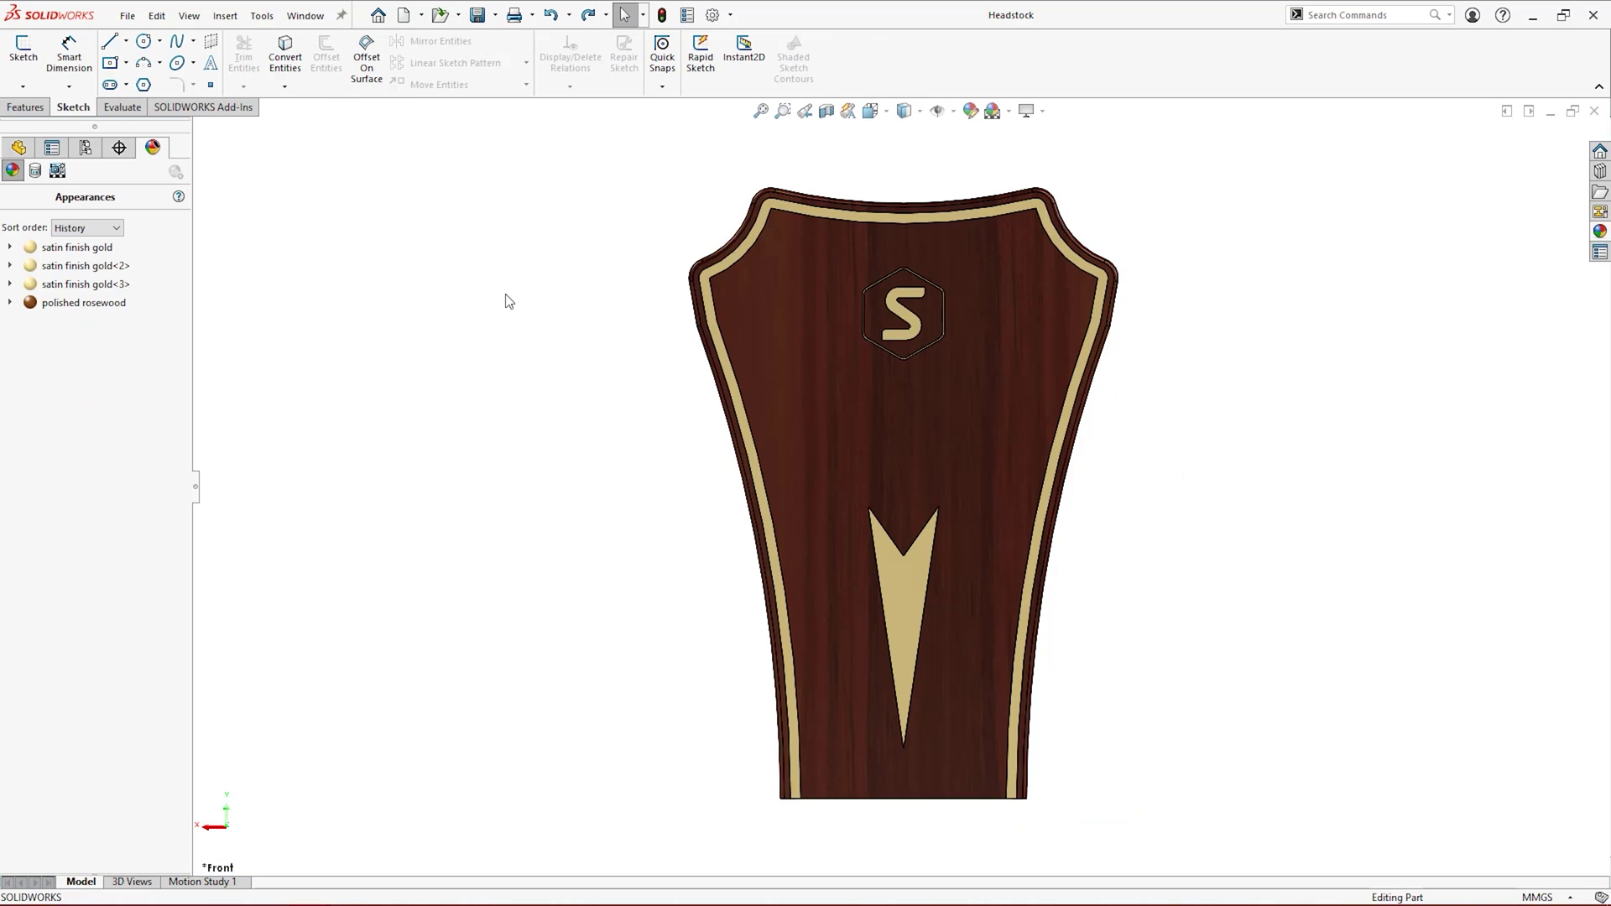
# Offset the Sketch22 arrow outline inward into a thin inlay.
pyautogui.click(56, 394)
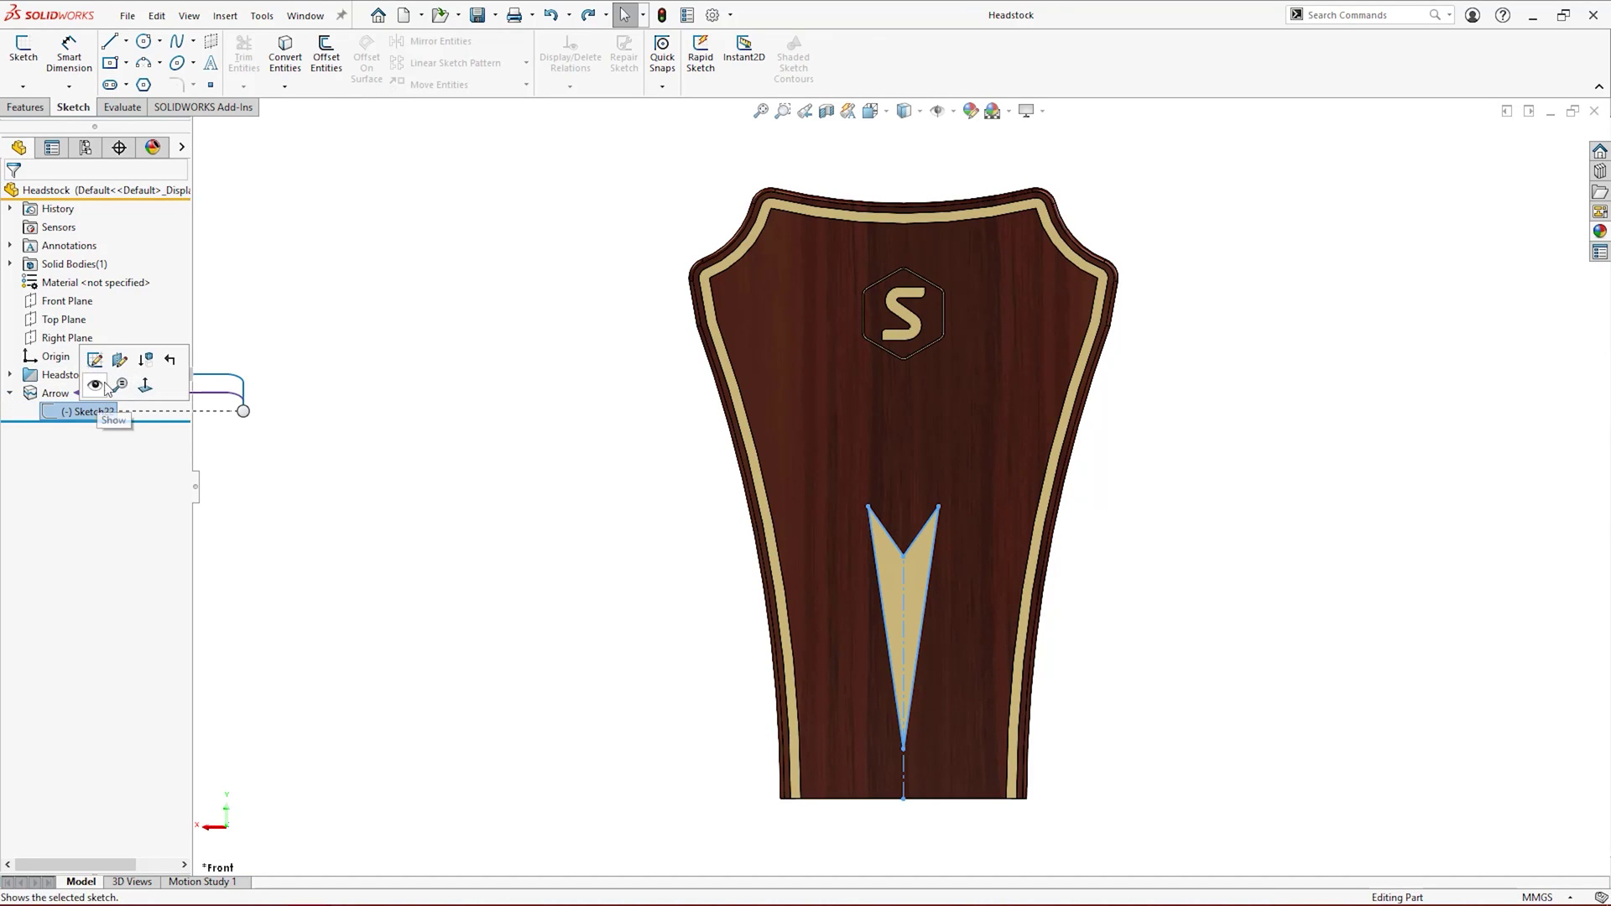
pyautogui.click(88, 361)
pyautogui.click(927, 600)
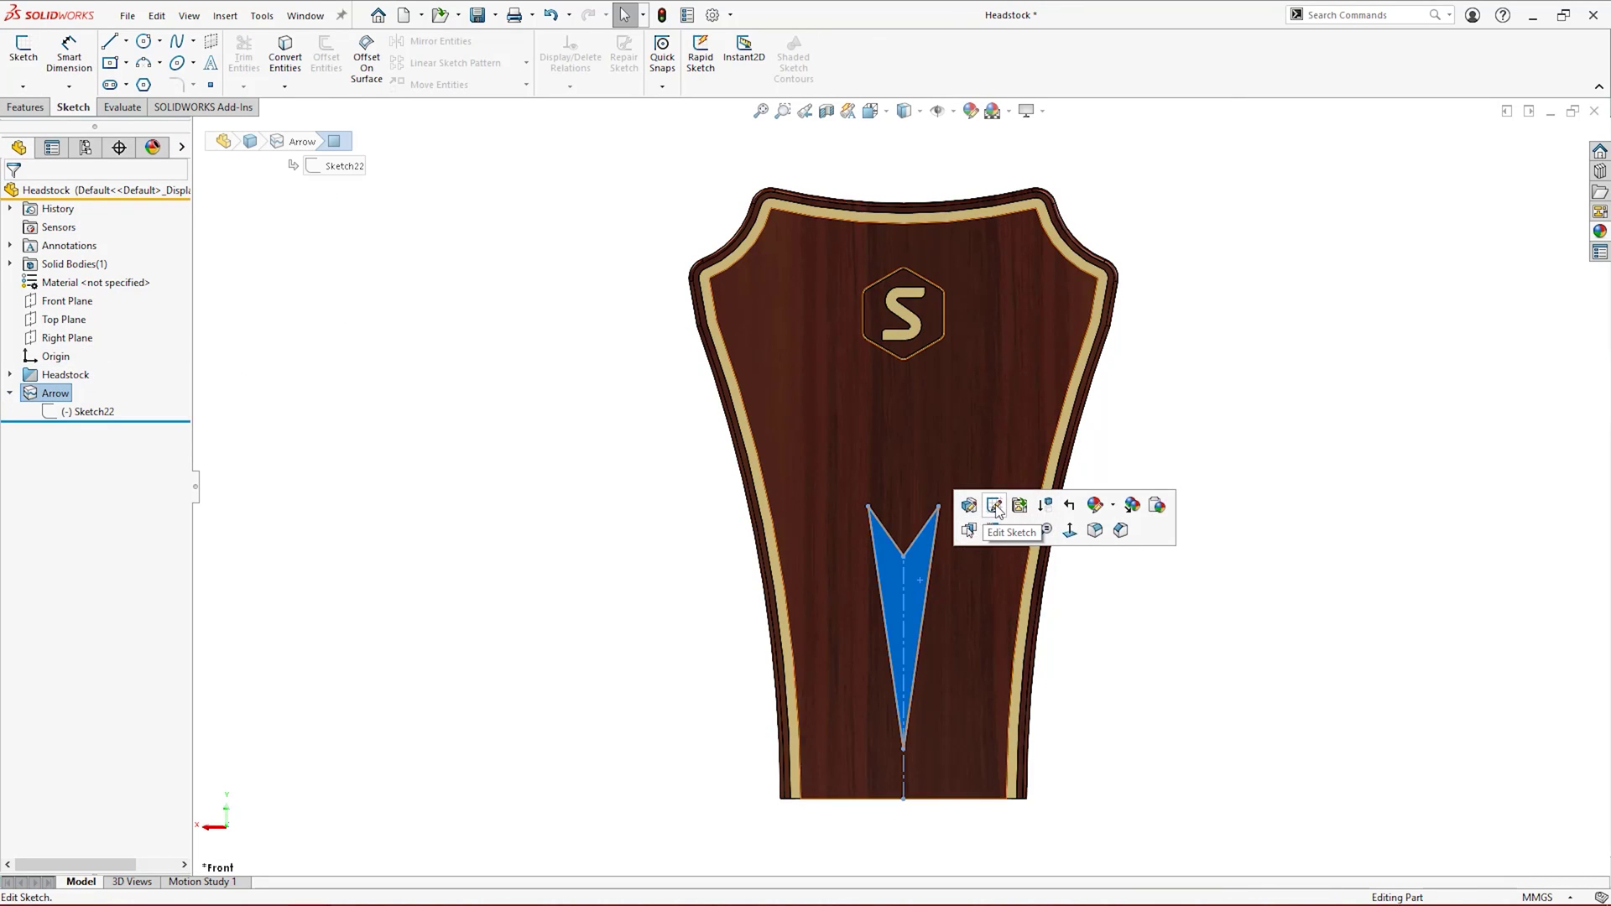
pyautogui.click(994, 507)
pyautogui.click(927, 591)
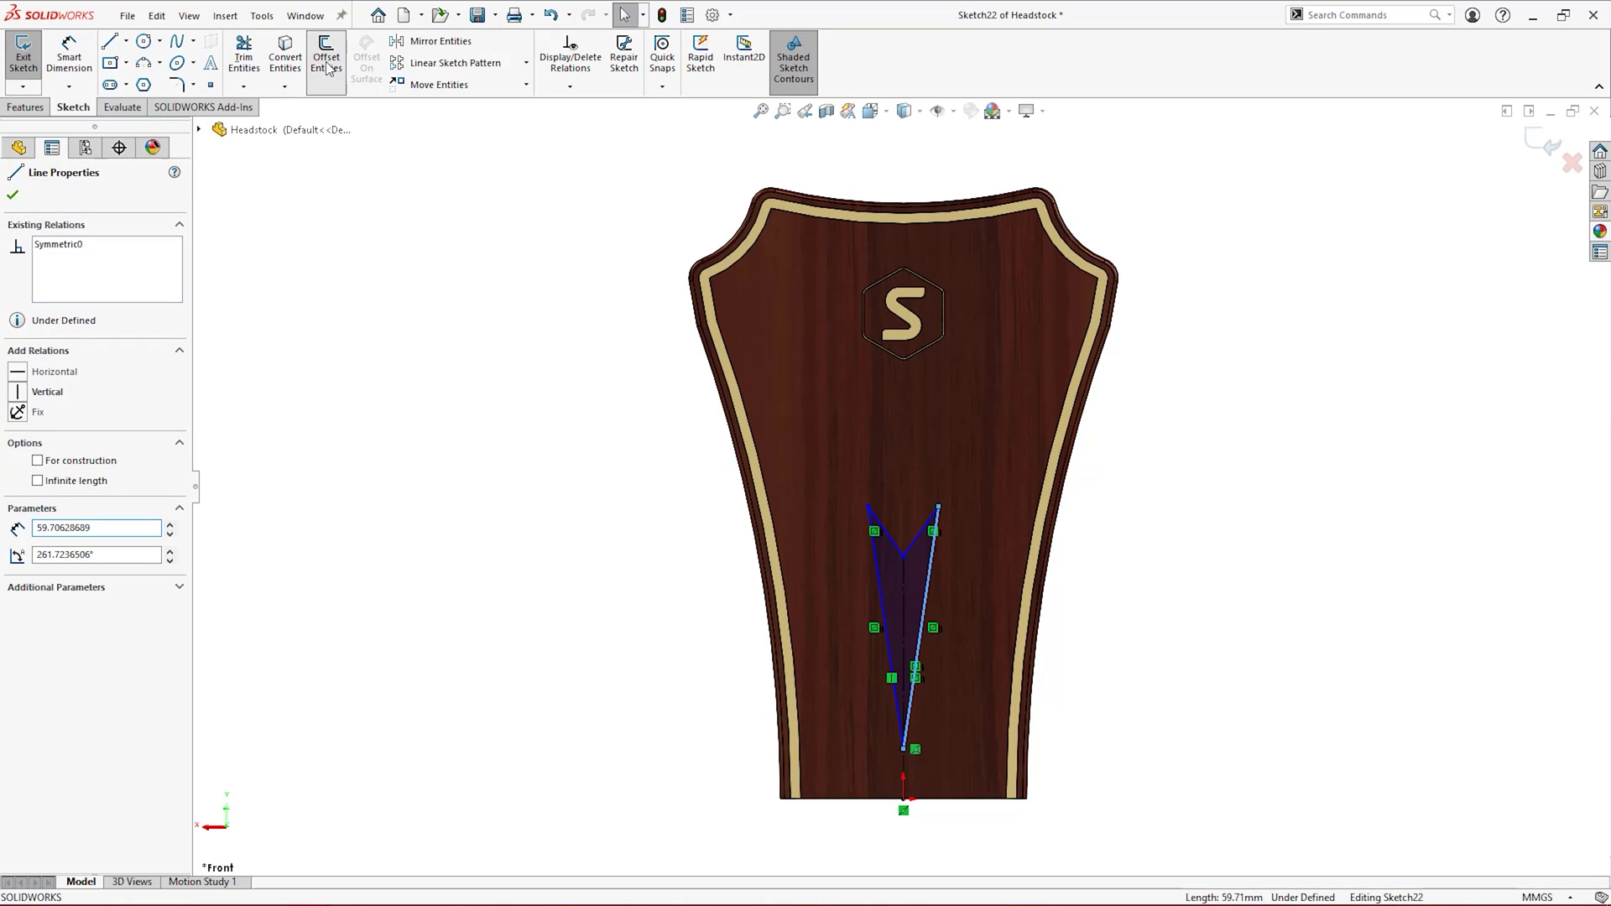
pyautogui.click(327, 56)
pyautogui.click(40, 281)
pyautogui.click(13, 196)
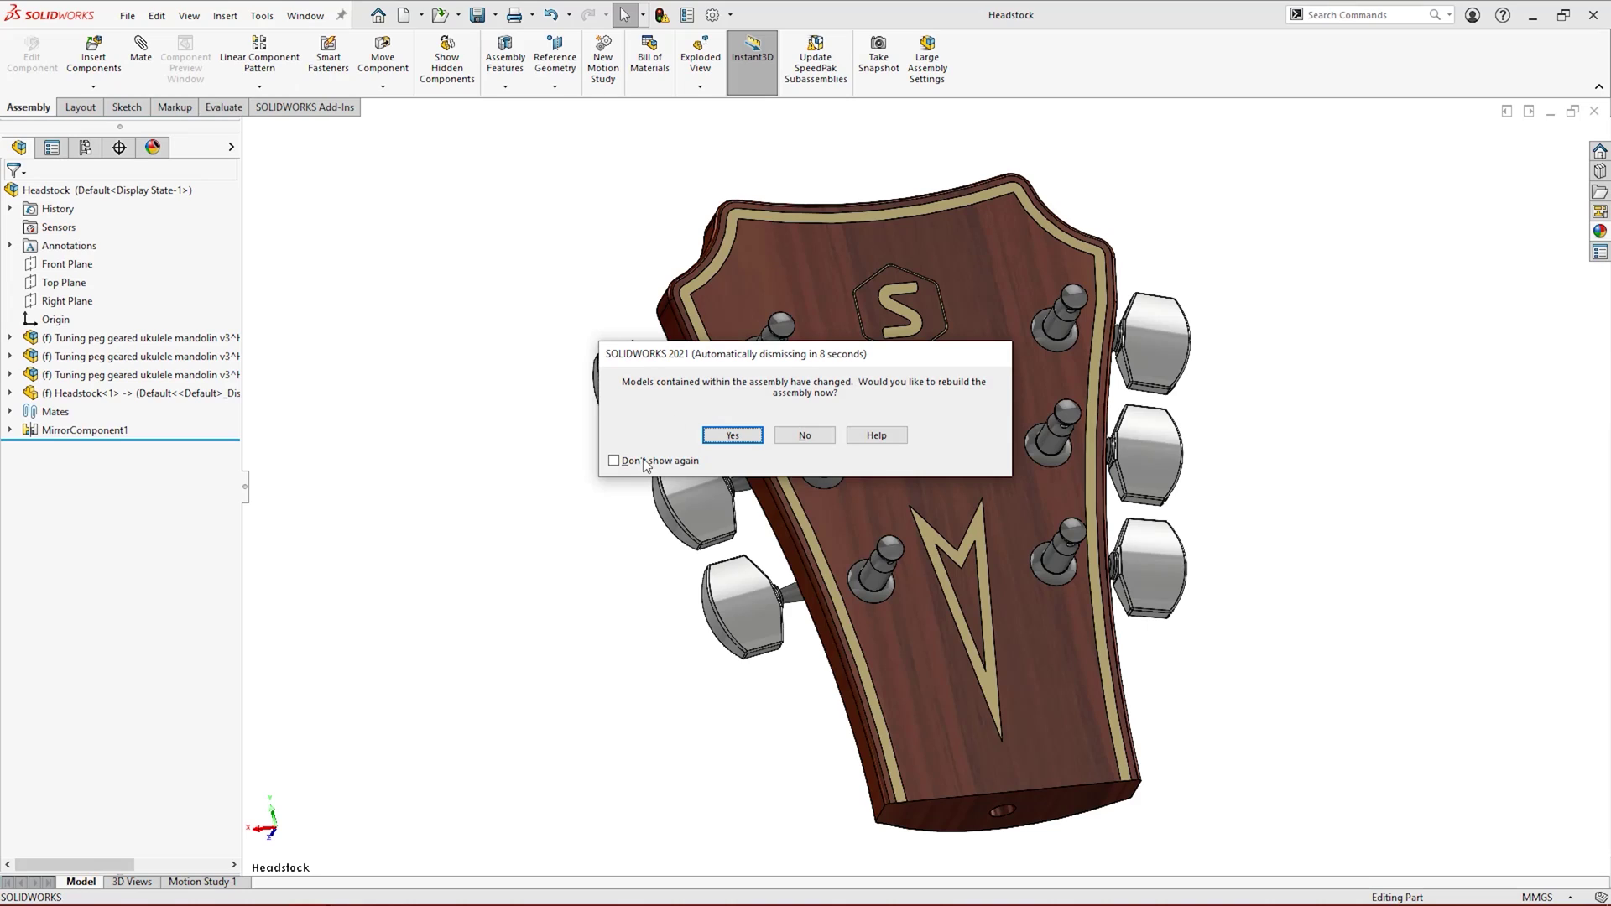
# Dismiss the rebuild prompt and rebuild, then re-enable it and the derived-part units warning.
pyautogui.click(639, 464)
pyautogui.click(731, 437)
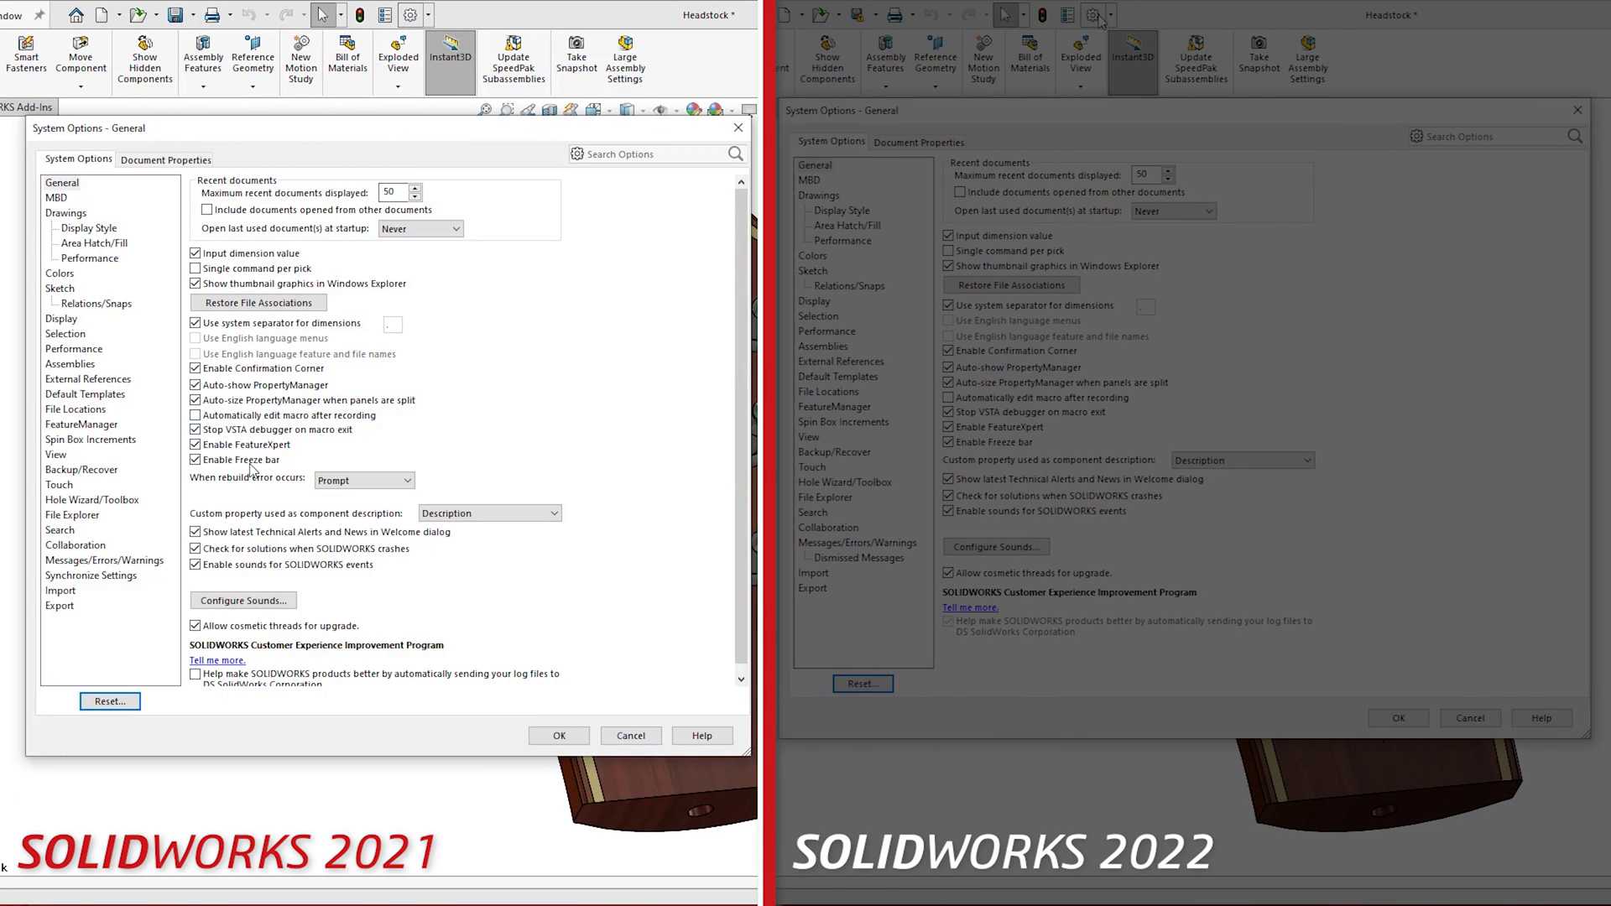
pyautogui.click(147, 562)
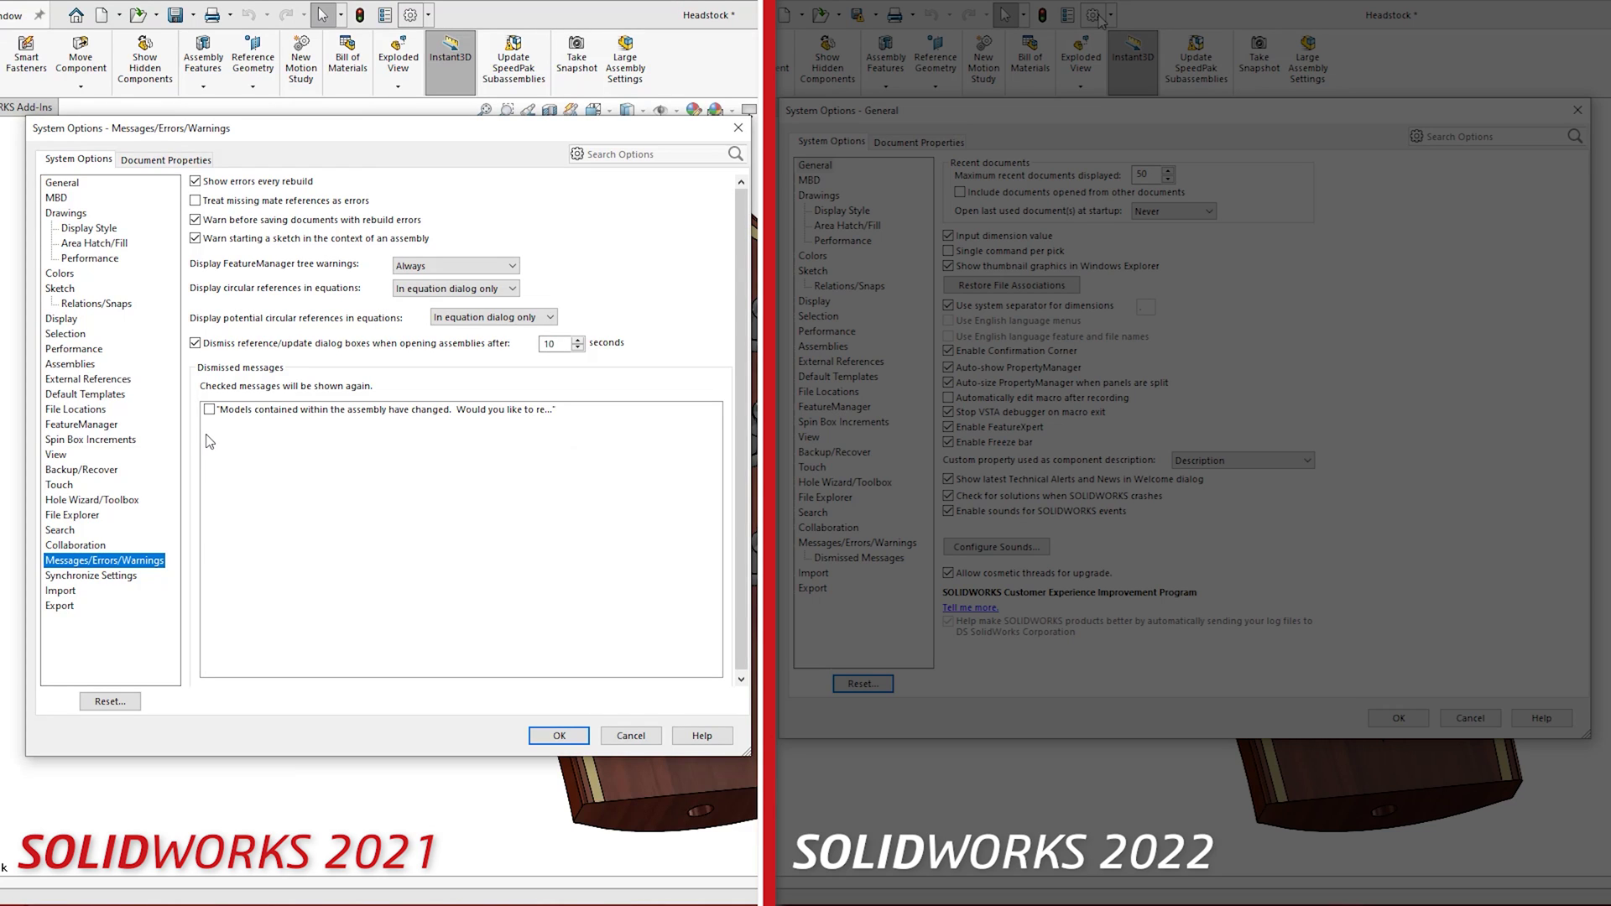
pyautogui.click(209, 410)
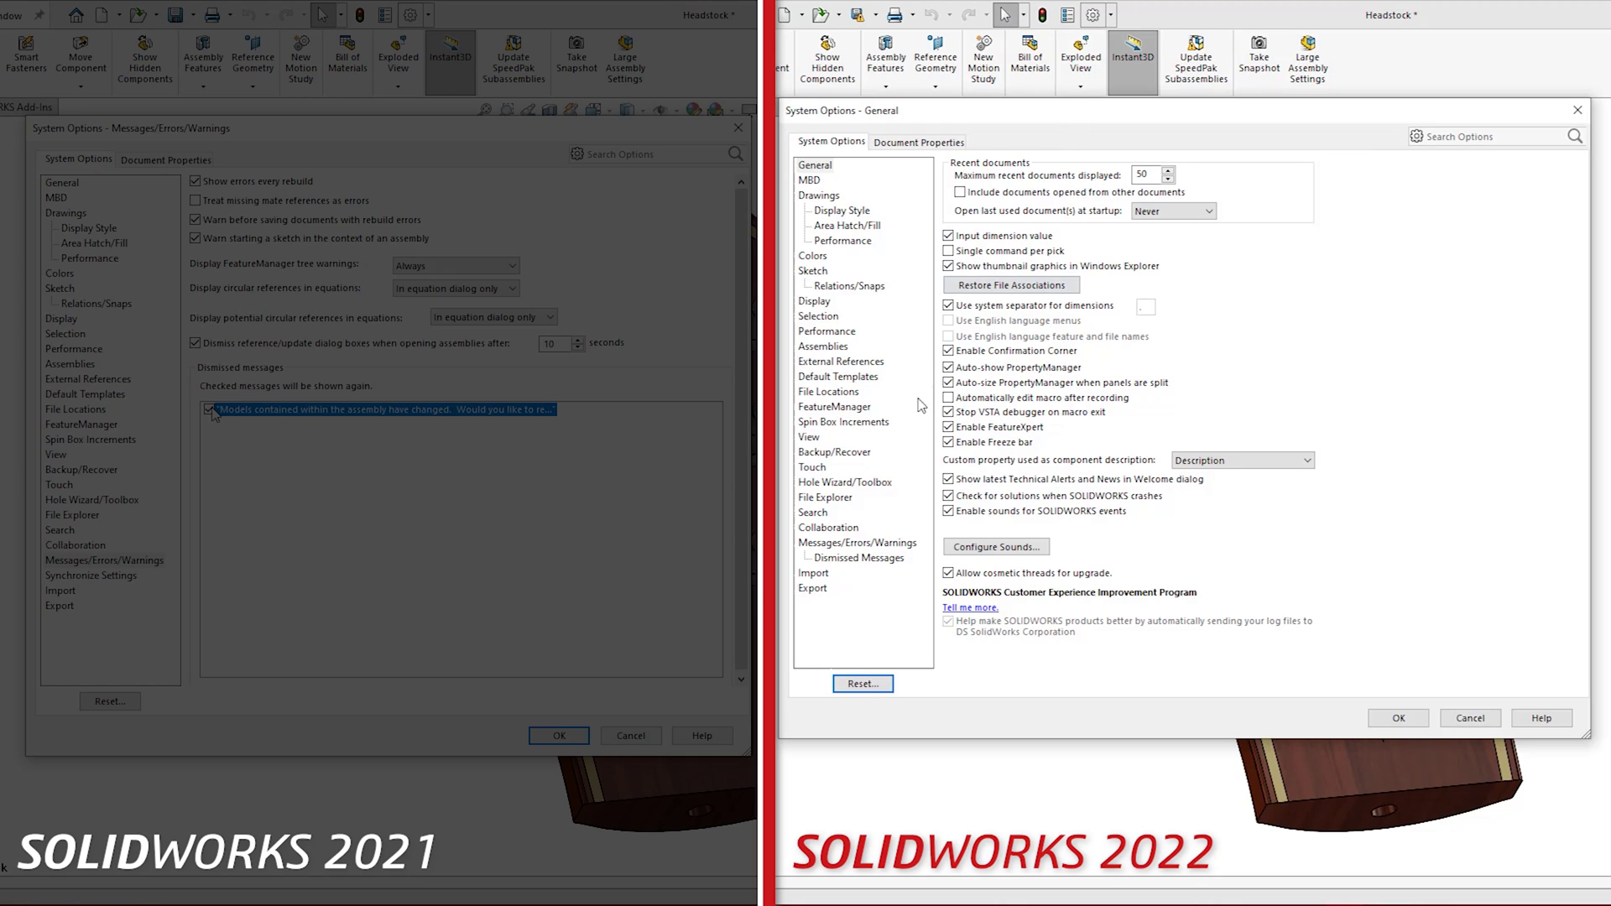
pyautogui.click(842, 559)
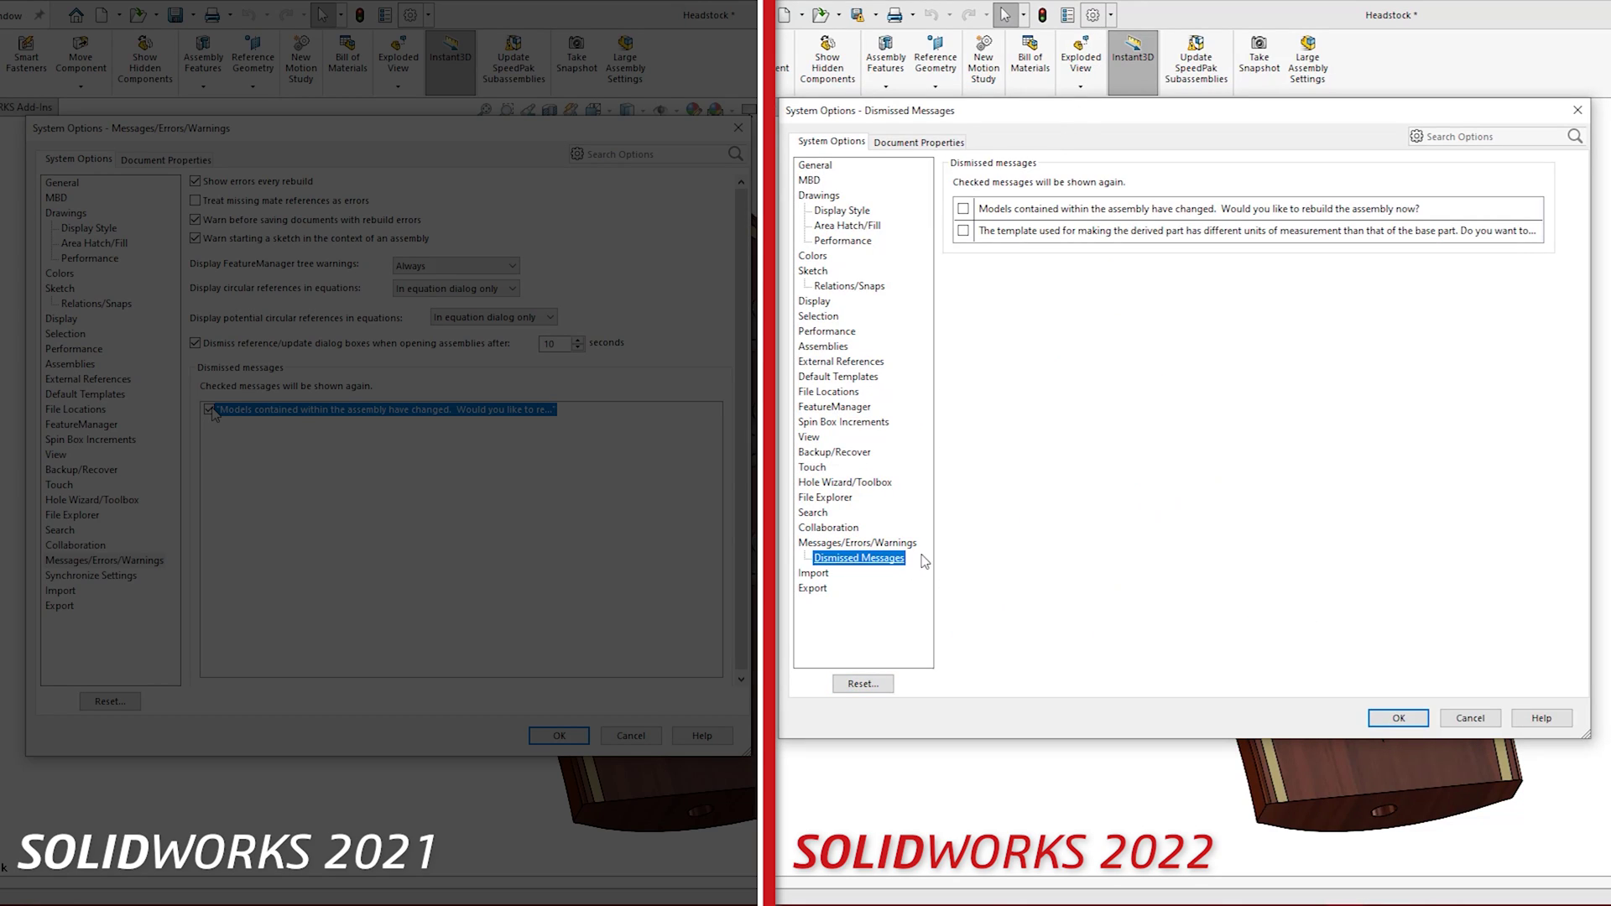
pyautogui.click(963, 208)
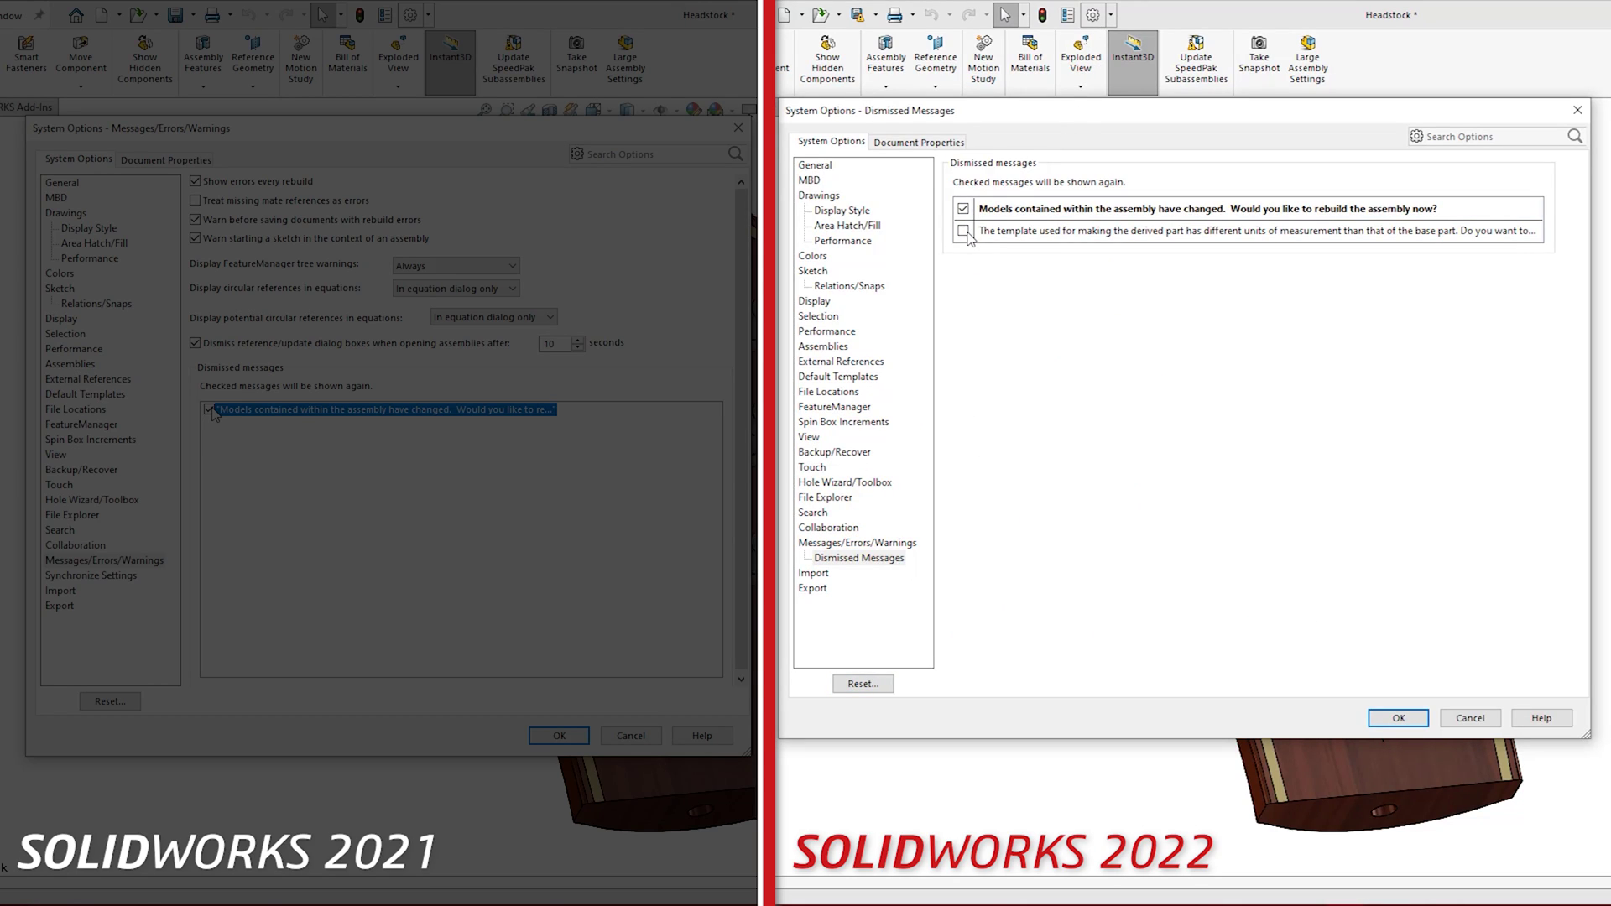
pyautogui.click(965, 230)
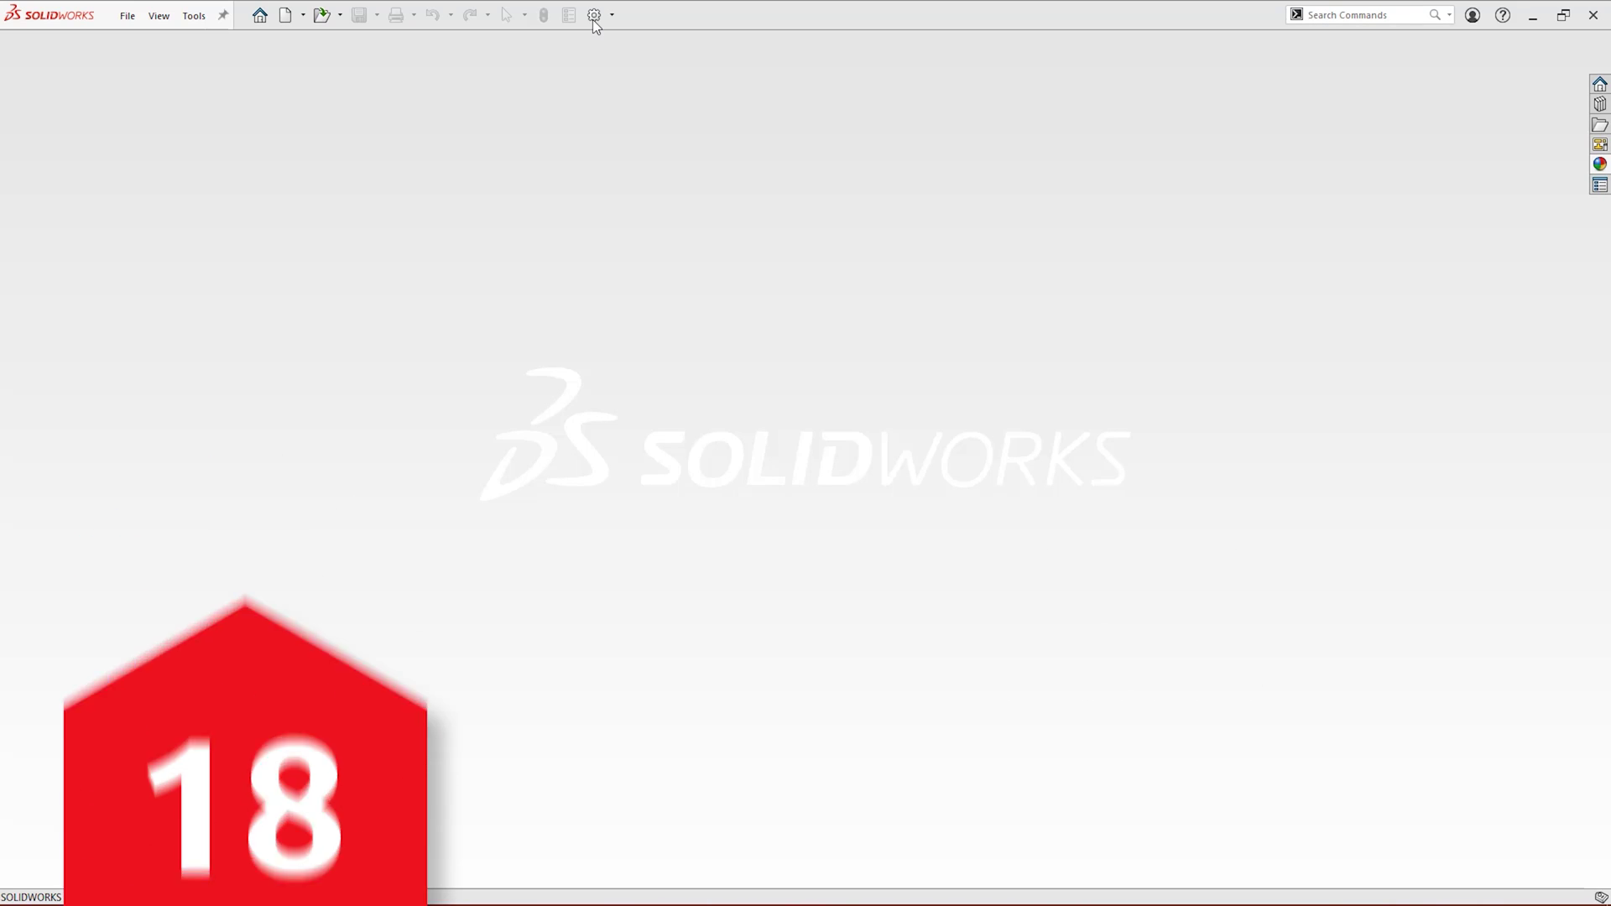
# Uncheck Enable 3D Interconnect in the Import system options.
pyautogui.click(596, 23)
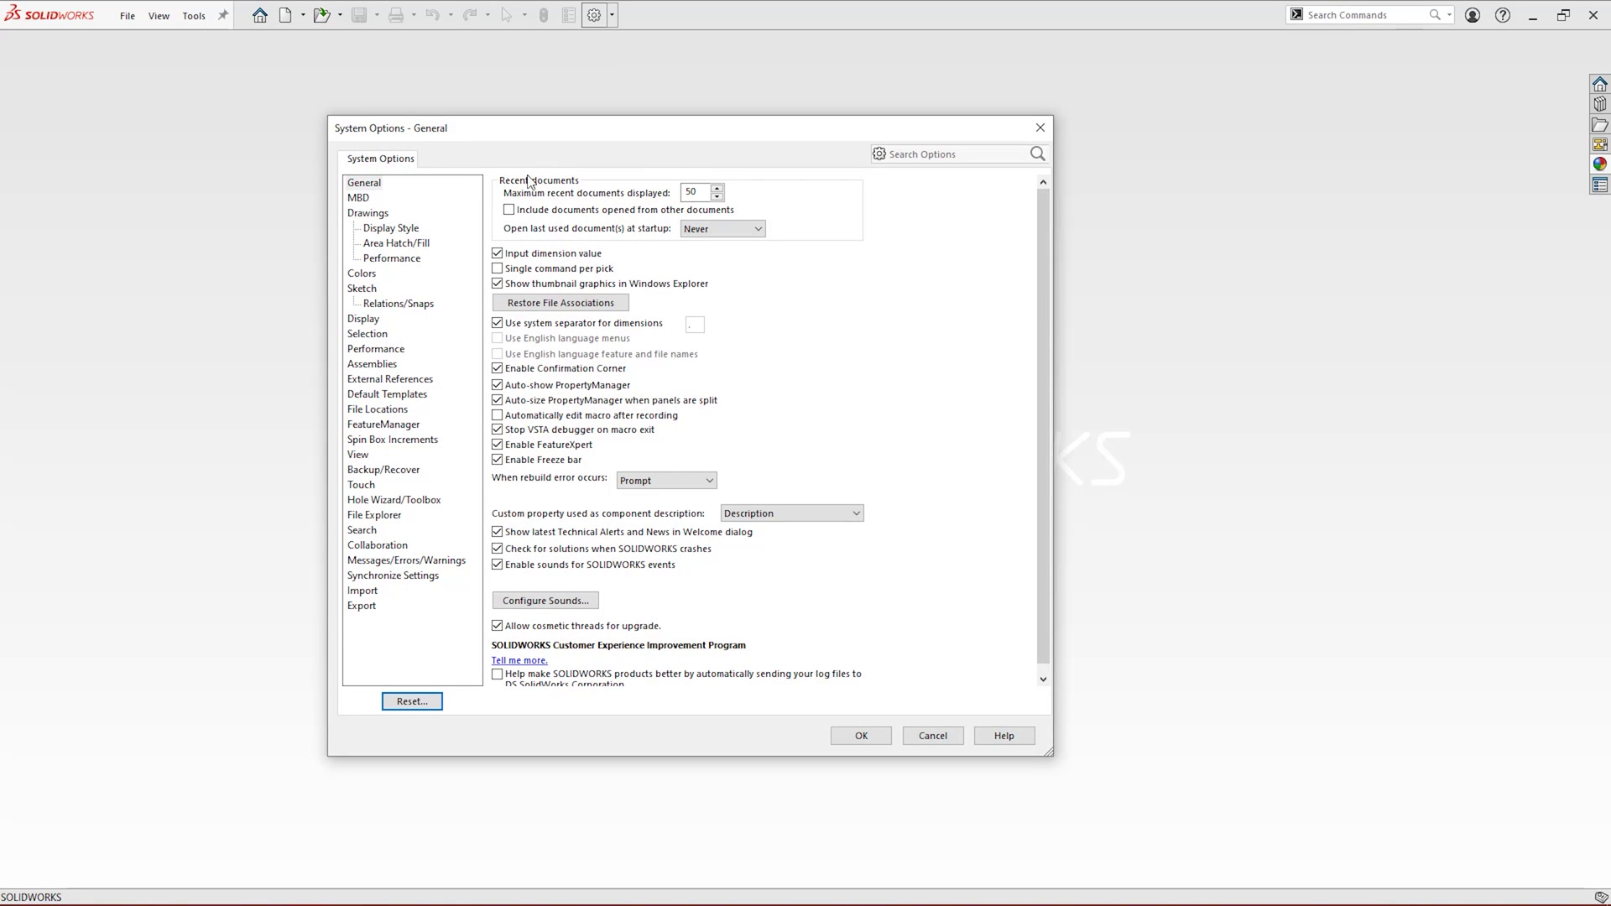
pyautogui.click(370, 600)
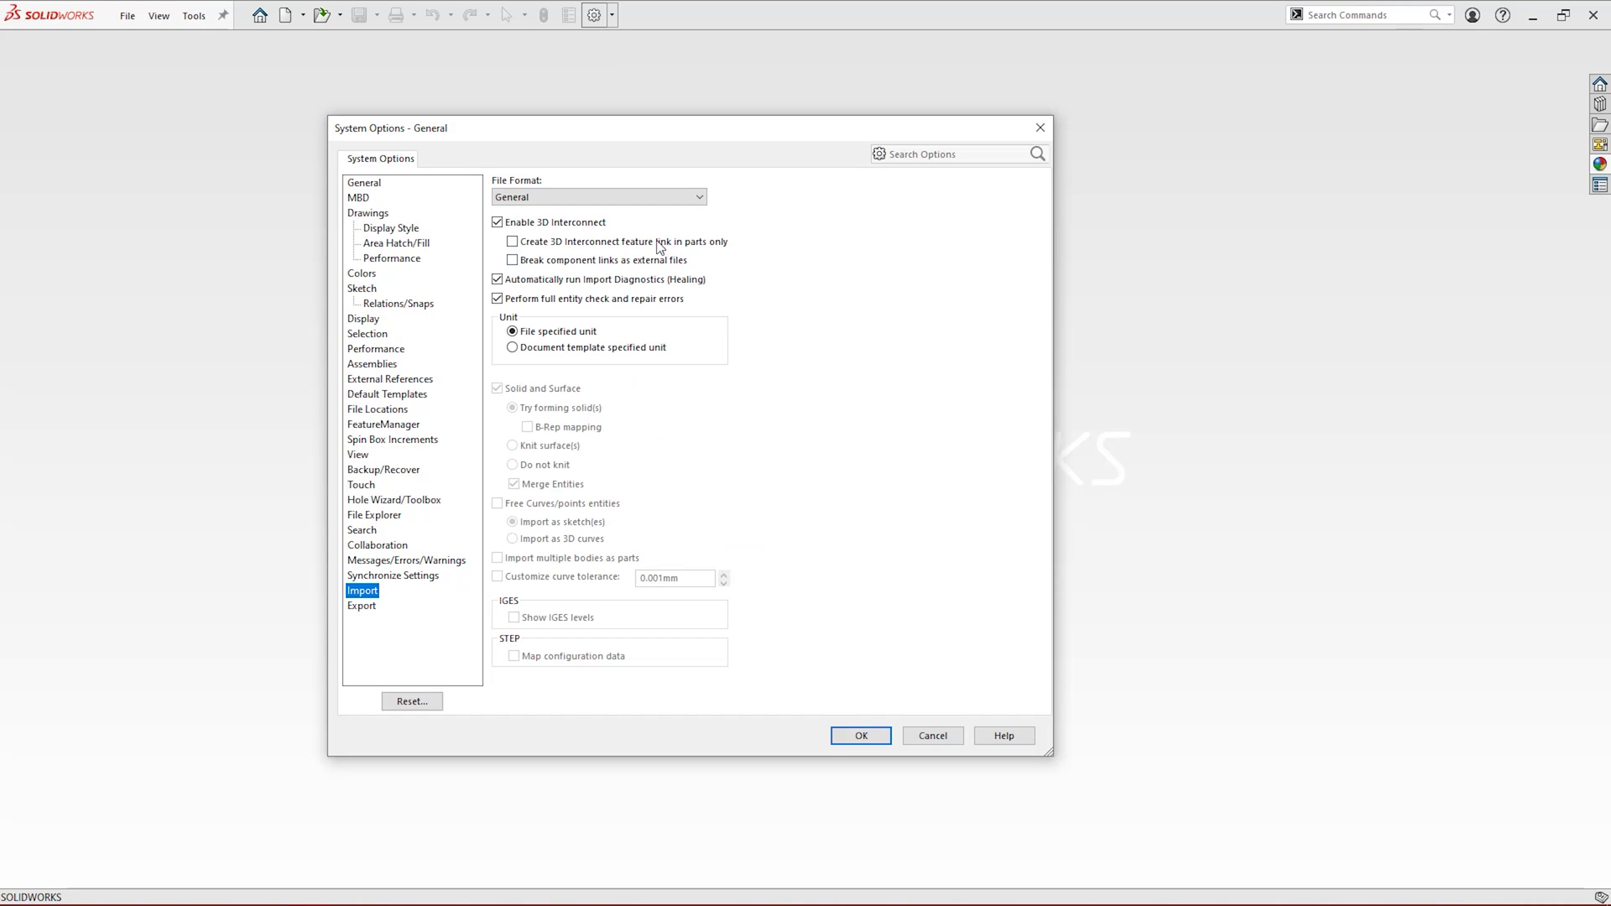
pyautogui.click(599, 223)
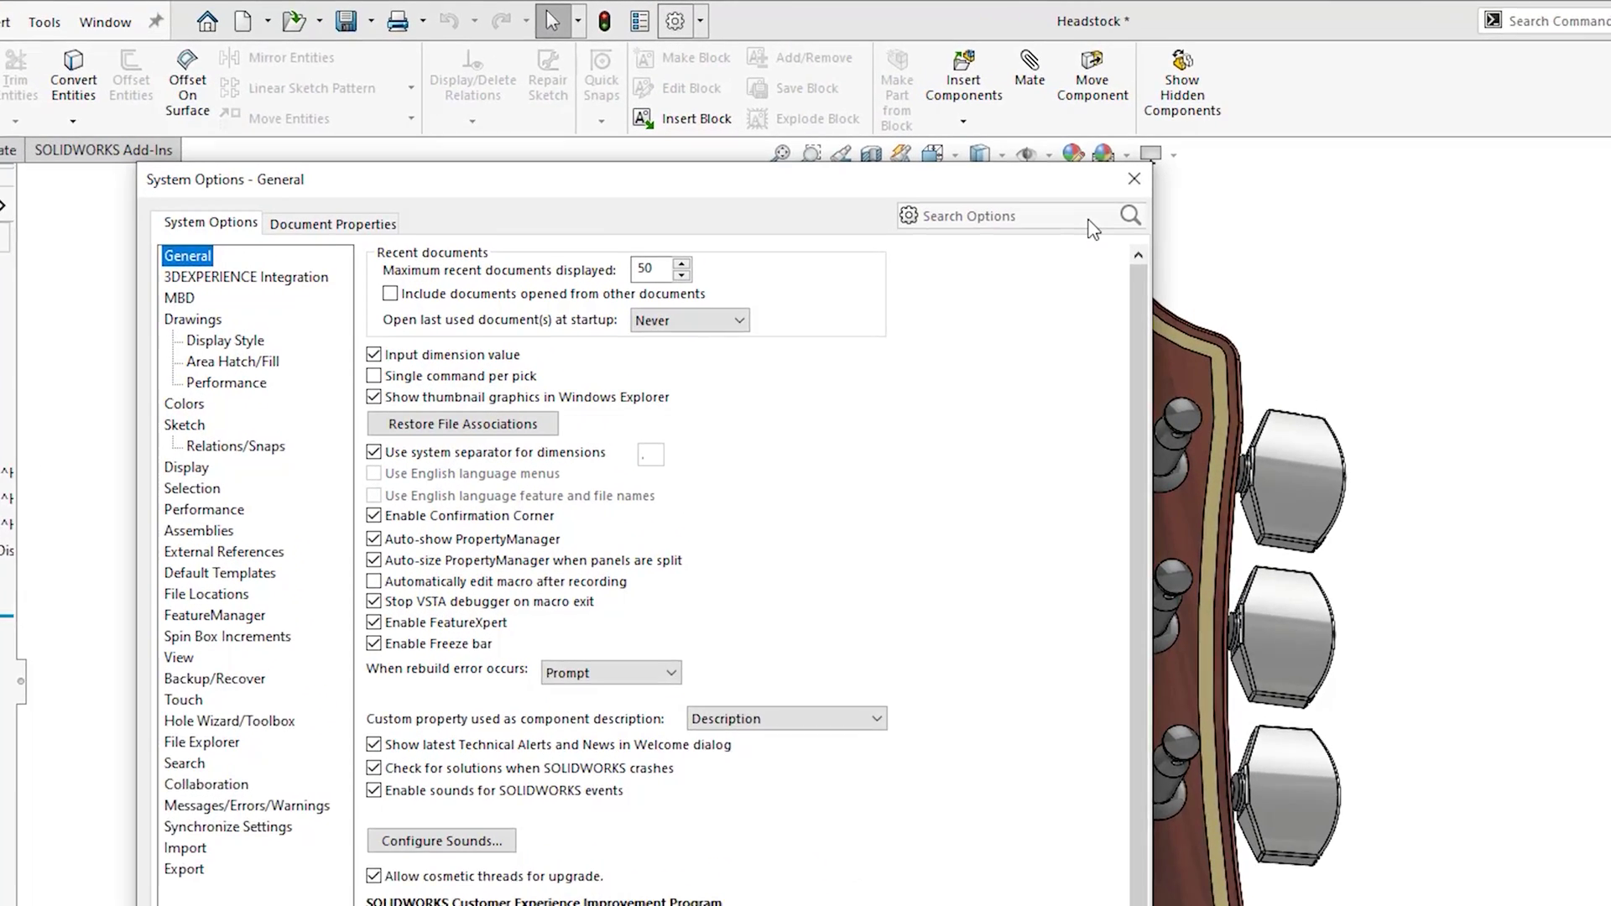
# Search the options for 'sheet format' and jump to the Drawings new-sheet format setting.
pyautogui.click(1007, 155)
pyautogui.write('shee')
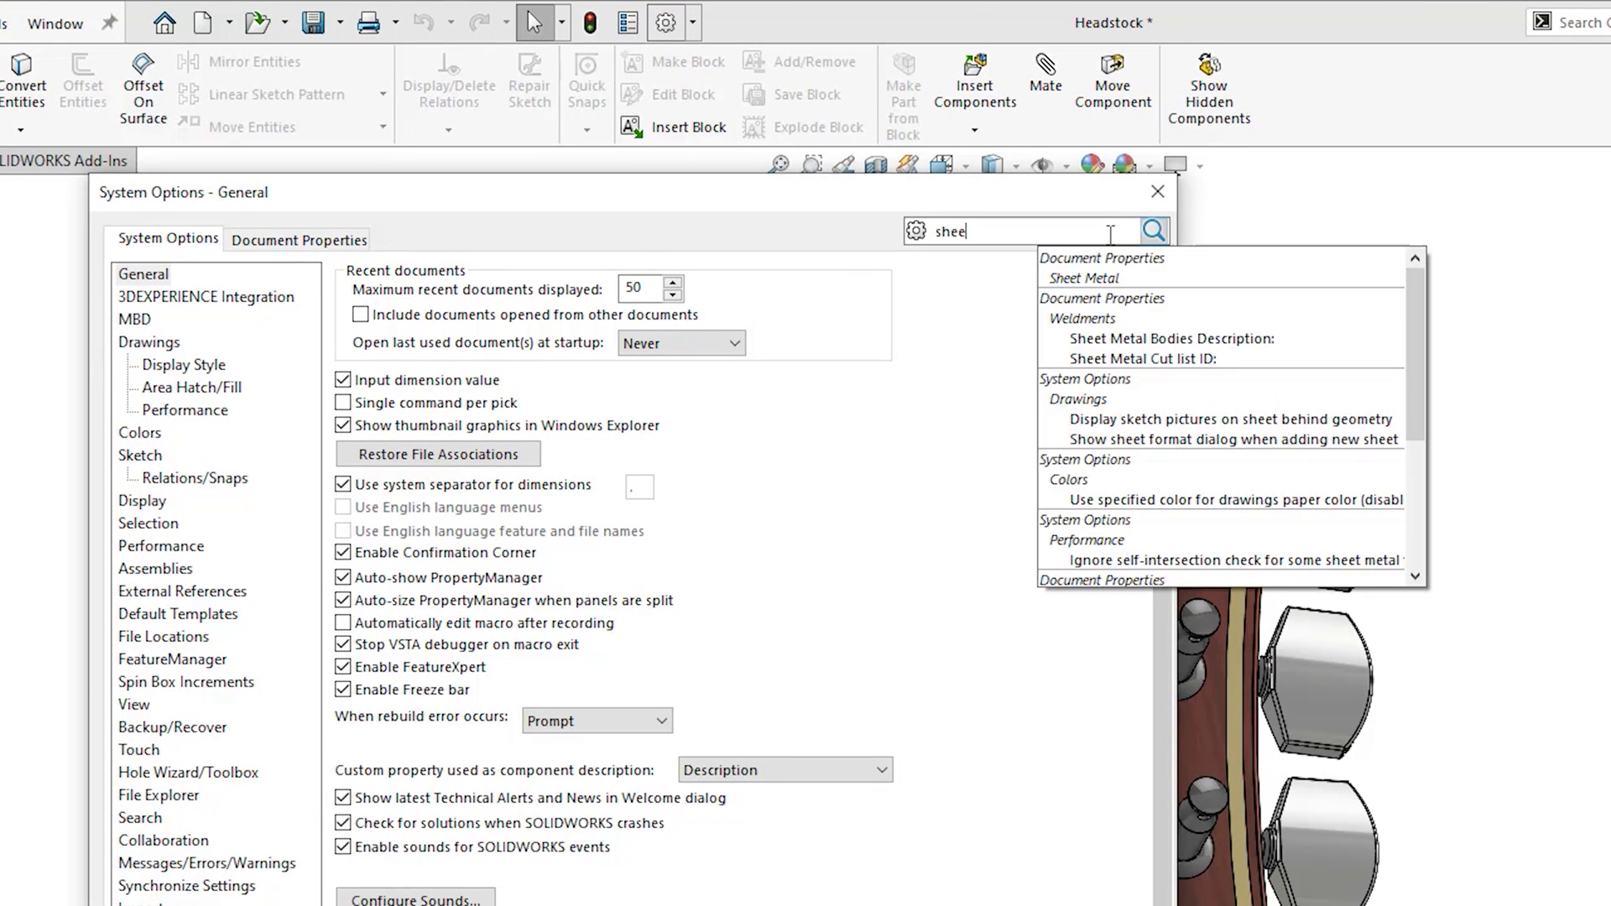
pyautogui.write('t format')
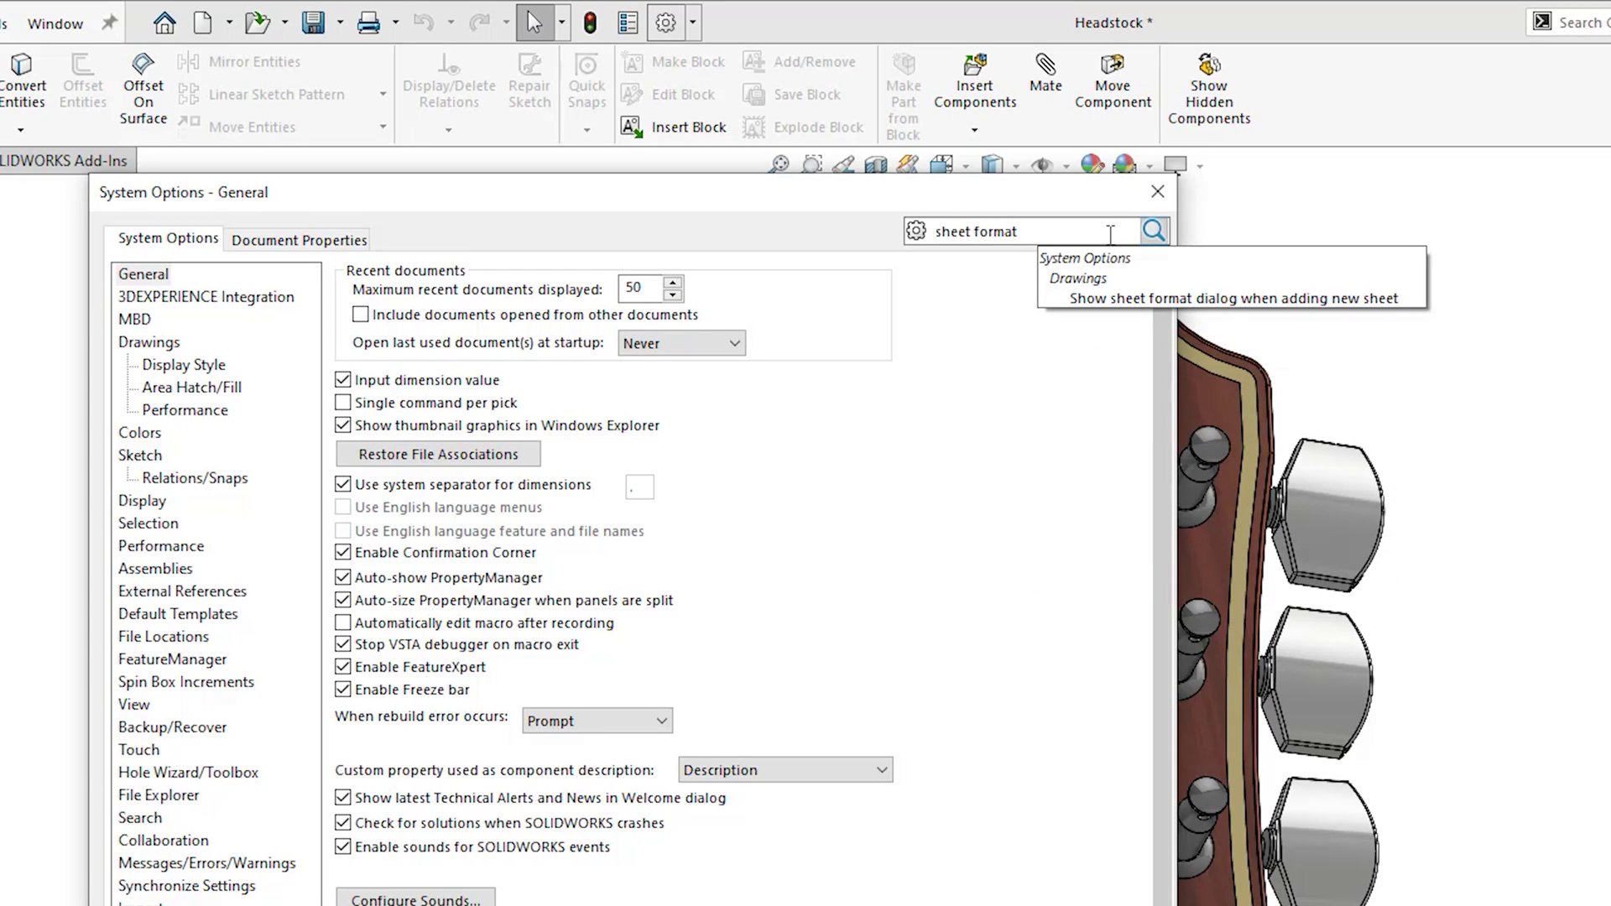
pyautogui.click(1121, 298)
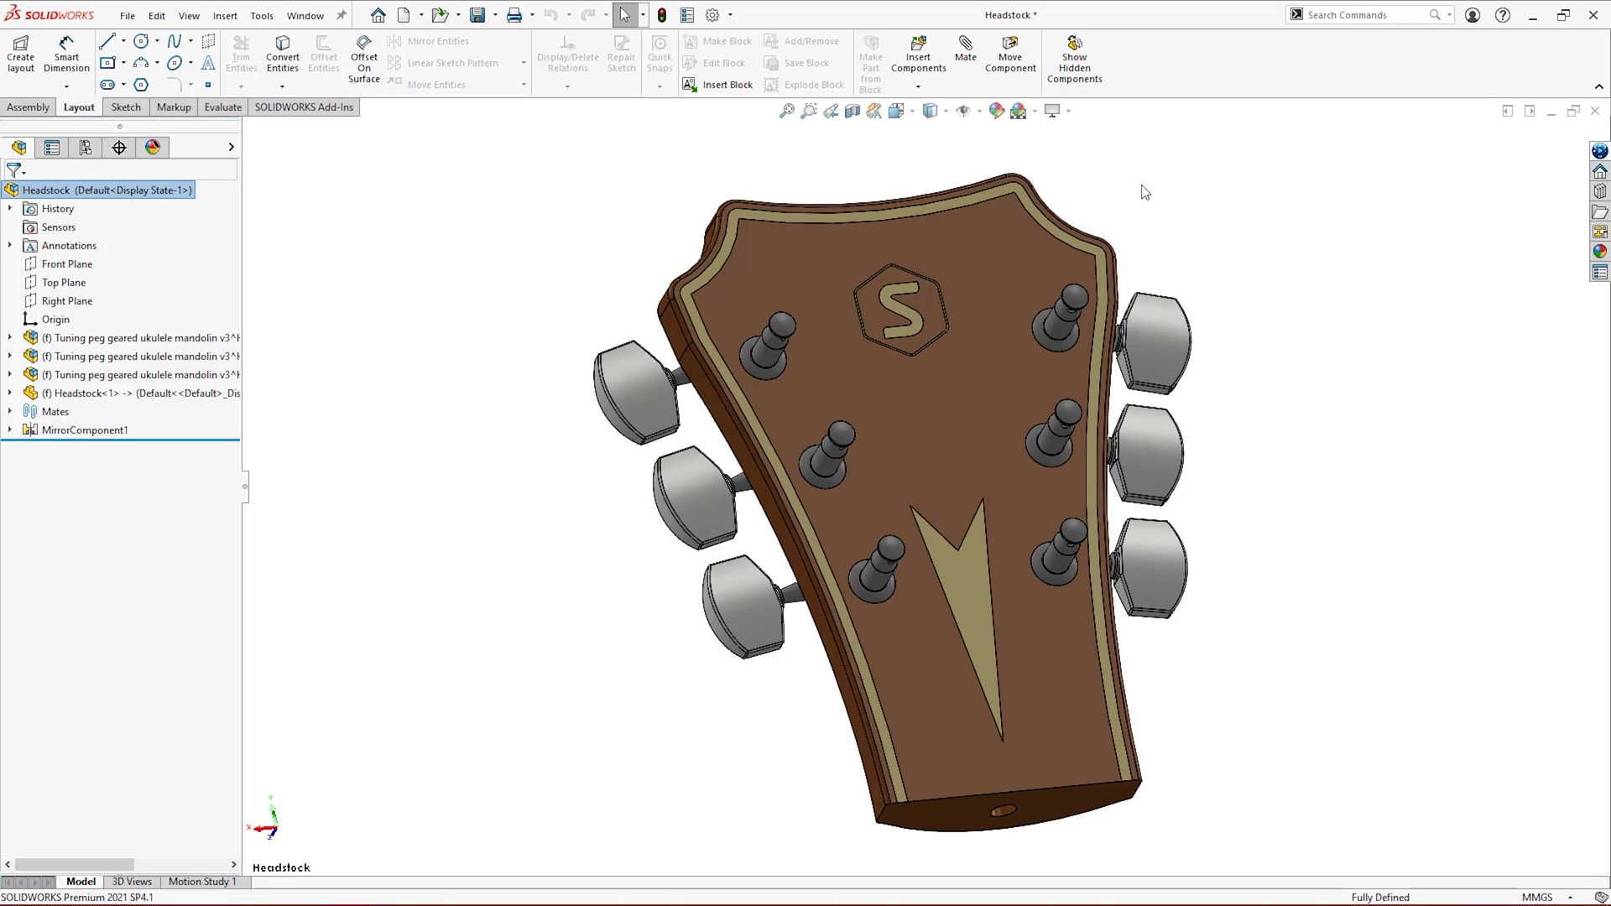
# Turn on RealView Graphics from View Settings and orbit the headstock to a steeper side view.
pyautogui.click(1065, 114)
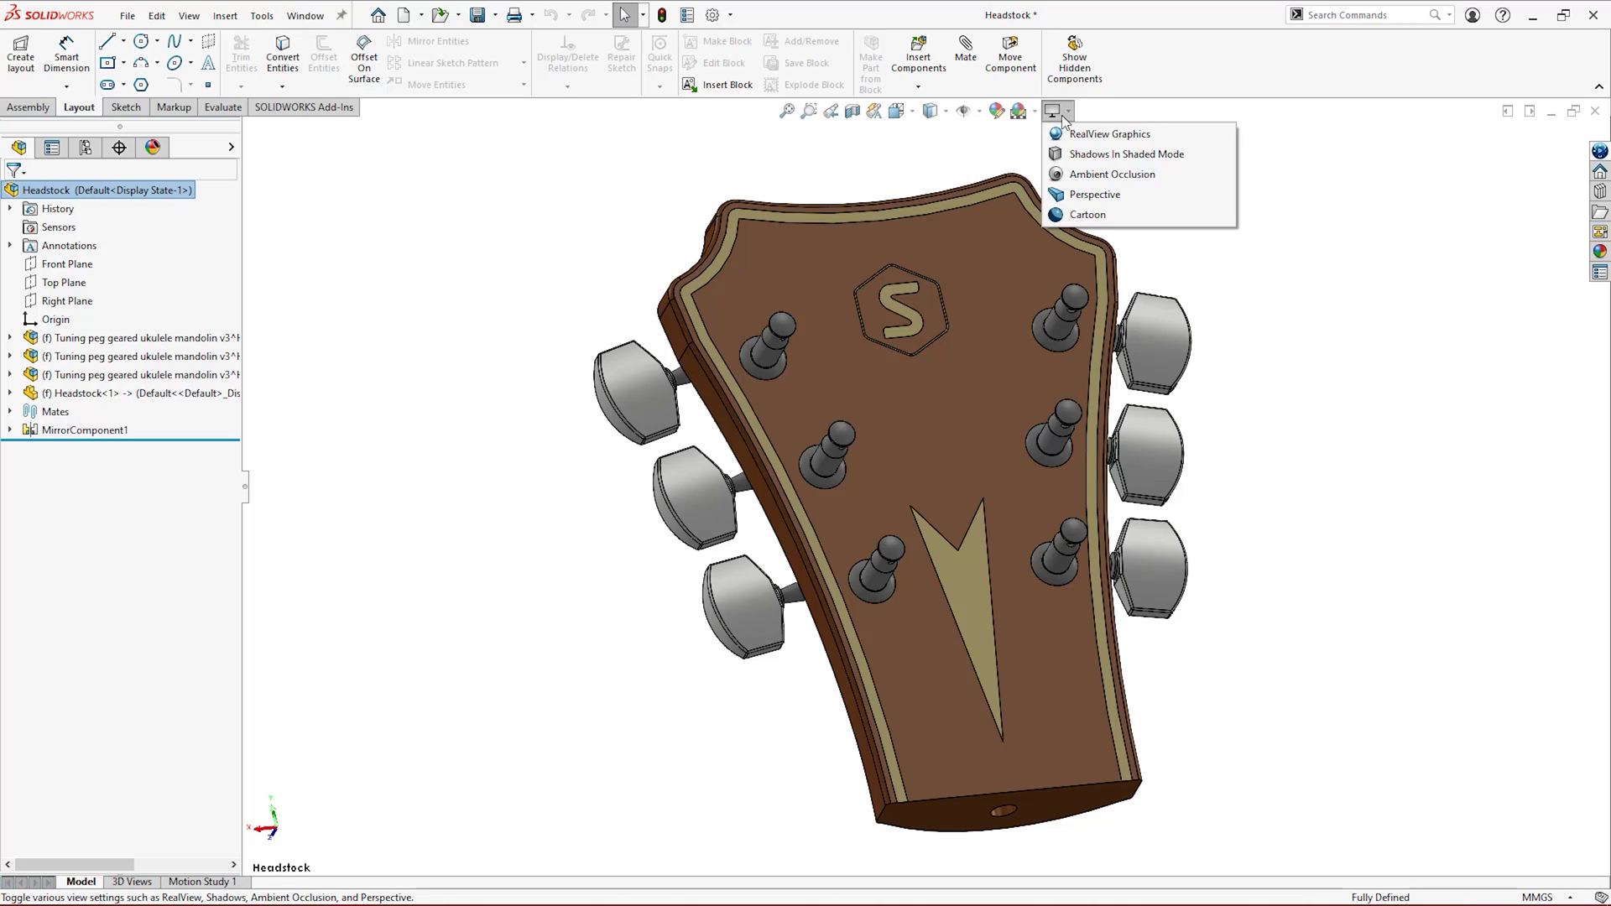
pyautogui.click(1173, 134)
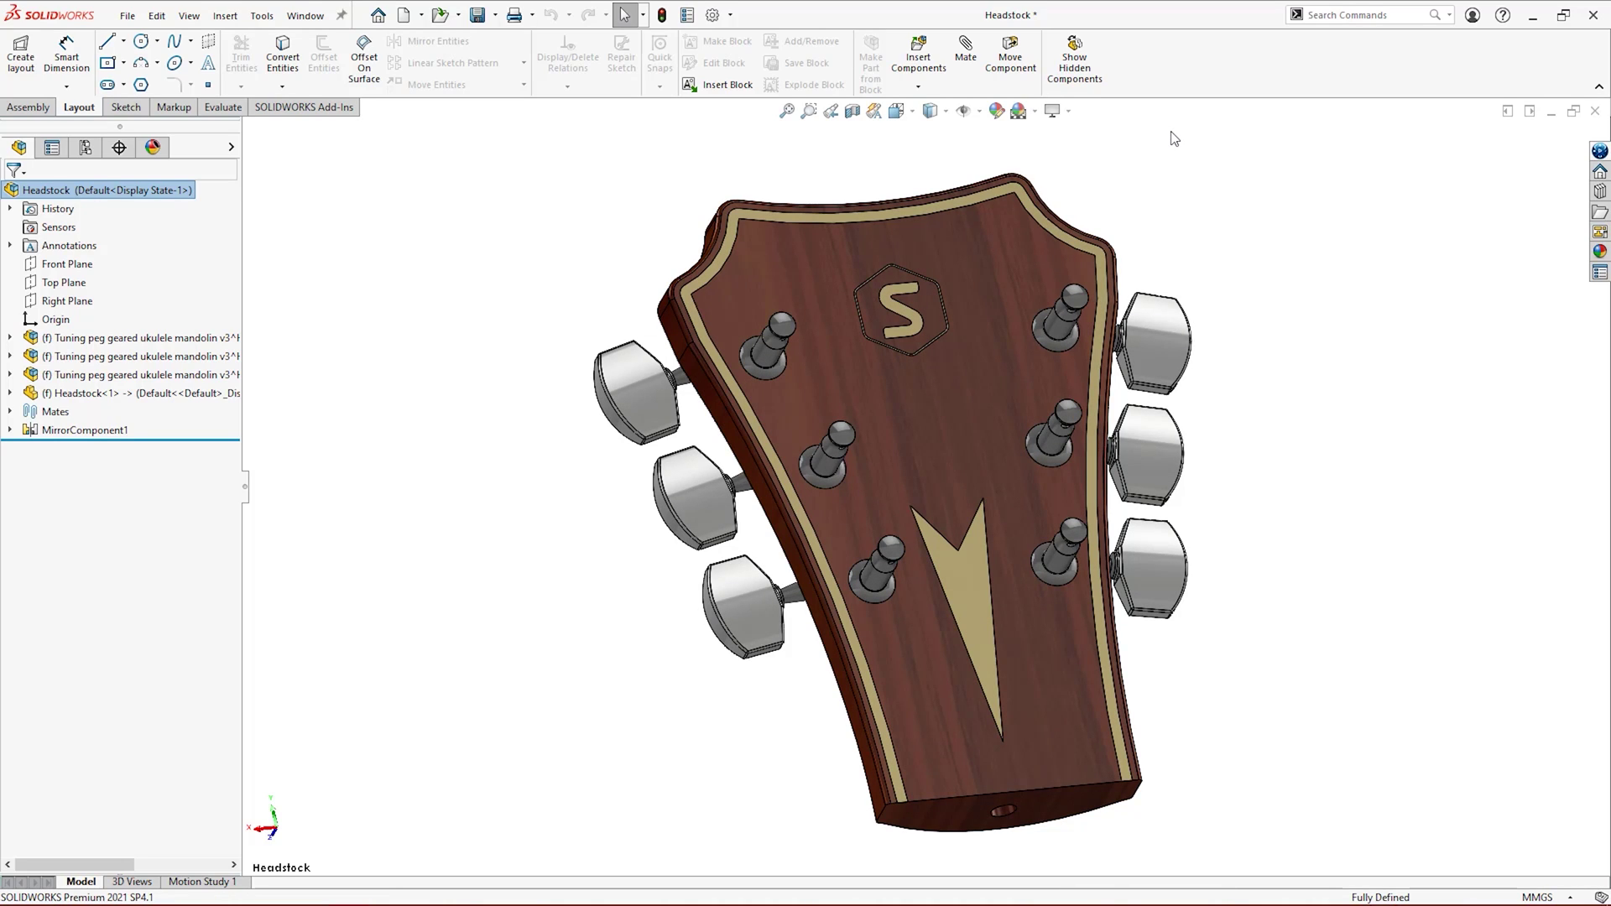
pyautogui.moveTo(1174, 136)
pyautogui.mouseDown(button='middle')
pyautogui.moveTo(1264, 138)
pyautogui.moveTo(1159, 144)
pyautogui.mouseUp(button='middle')
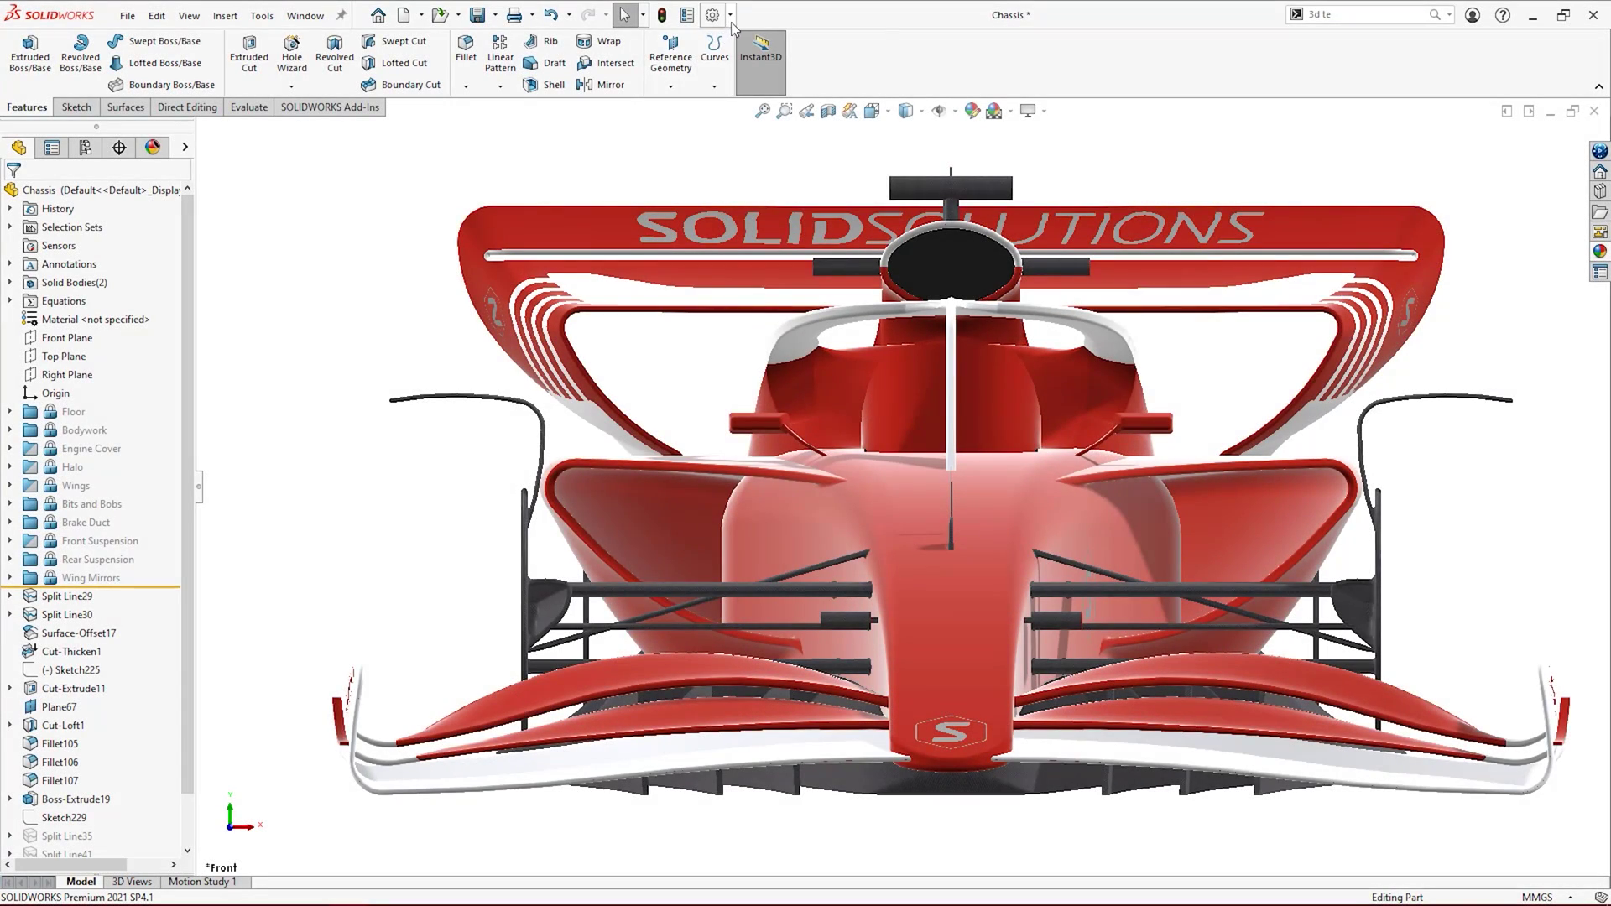
# Add the Scale command to the Features toolbar through Customize.
pyautogui.click(731, 16)
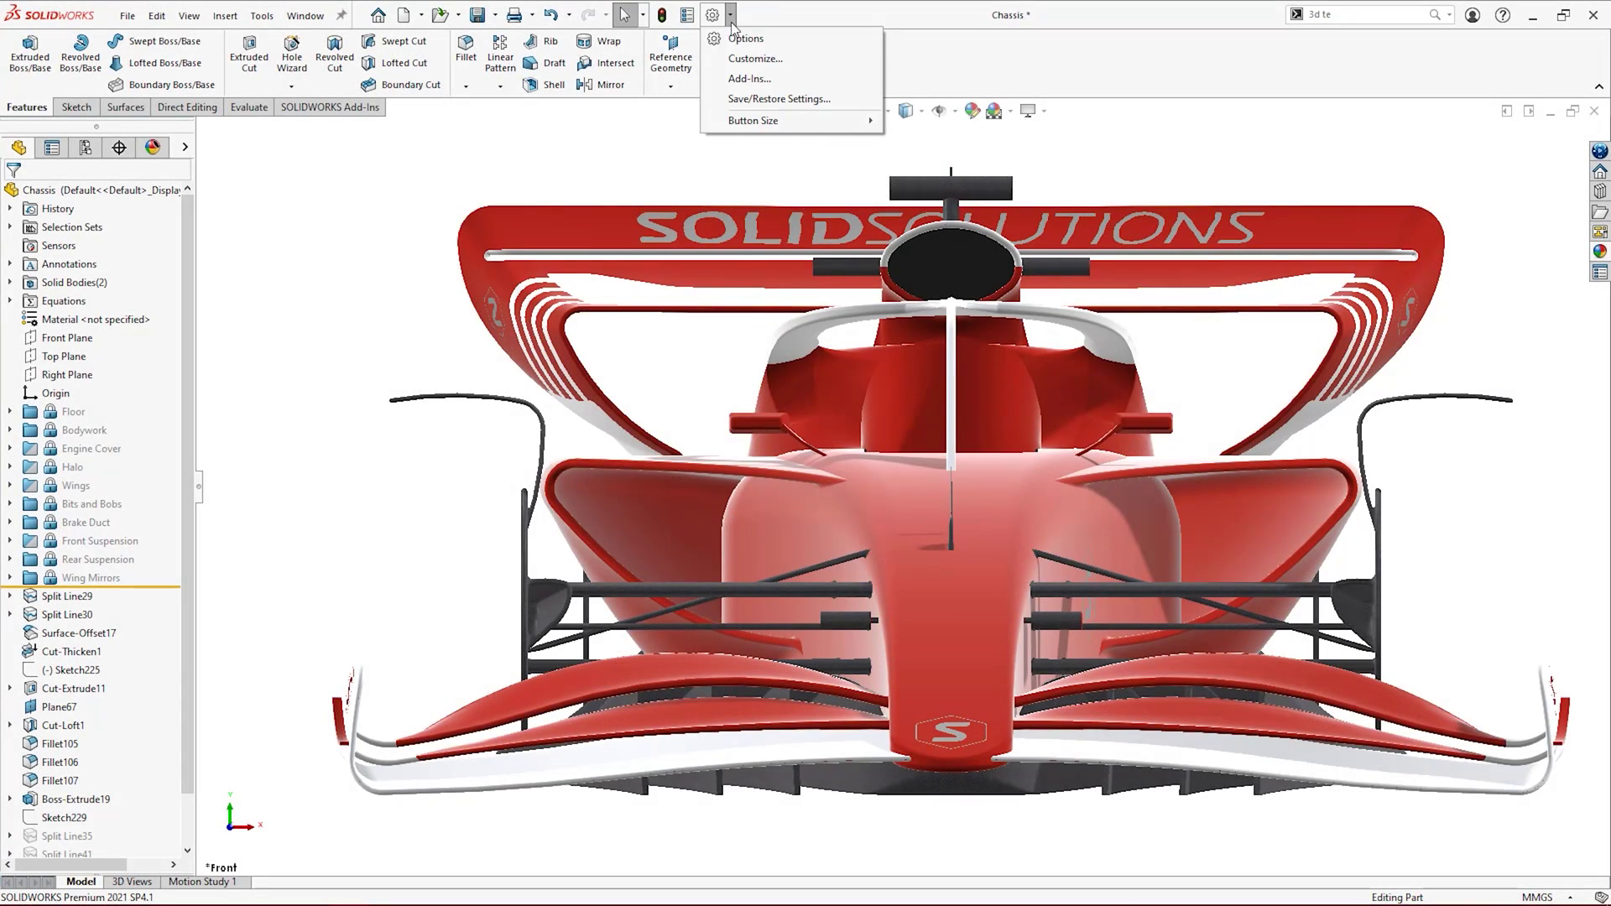
pyautogui.click(816, 63)
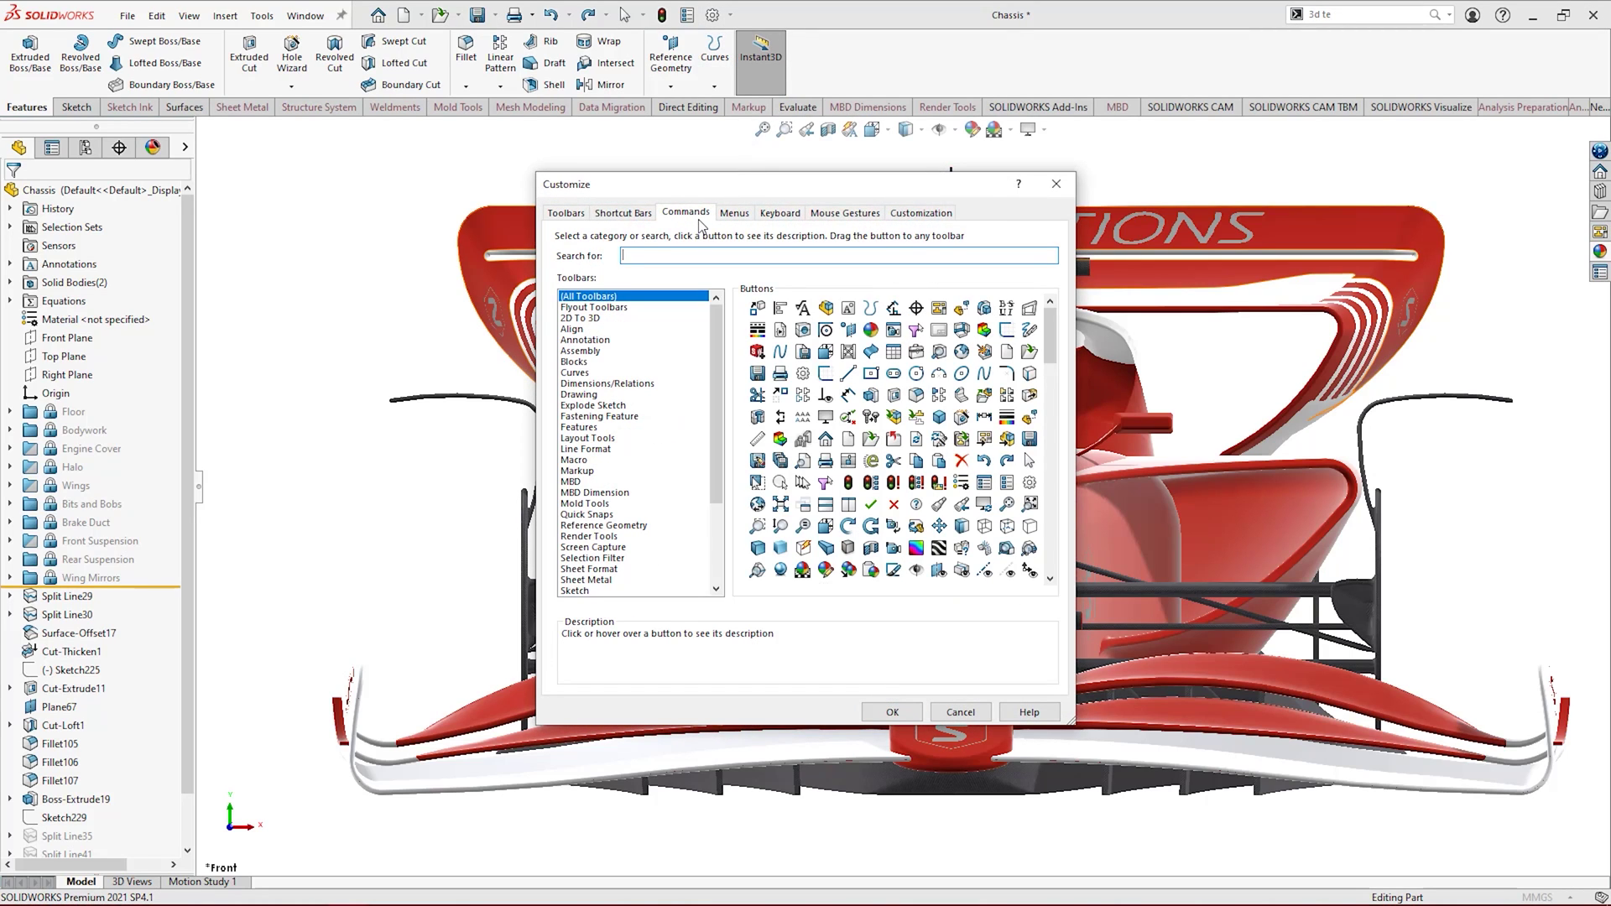
pyautogui.write('scale')
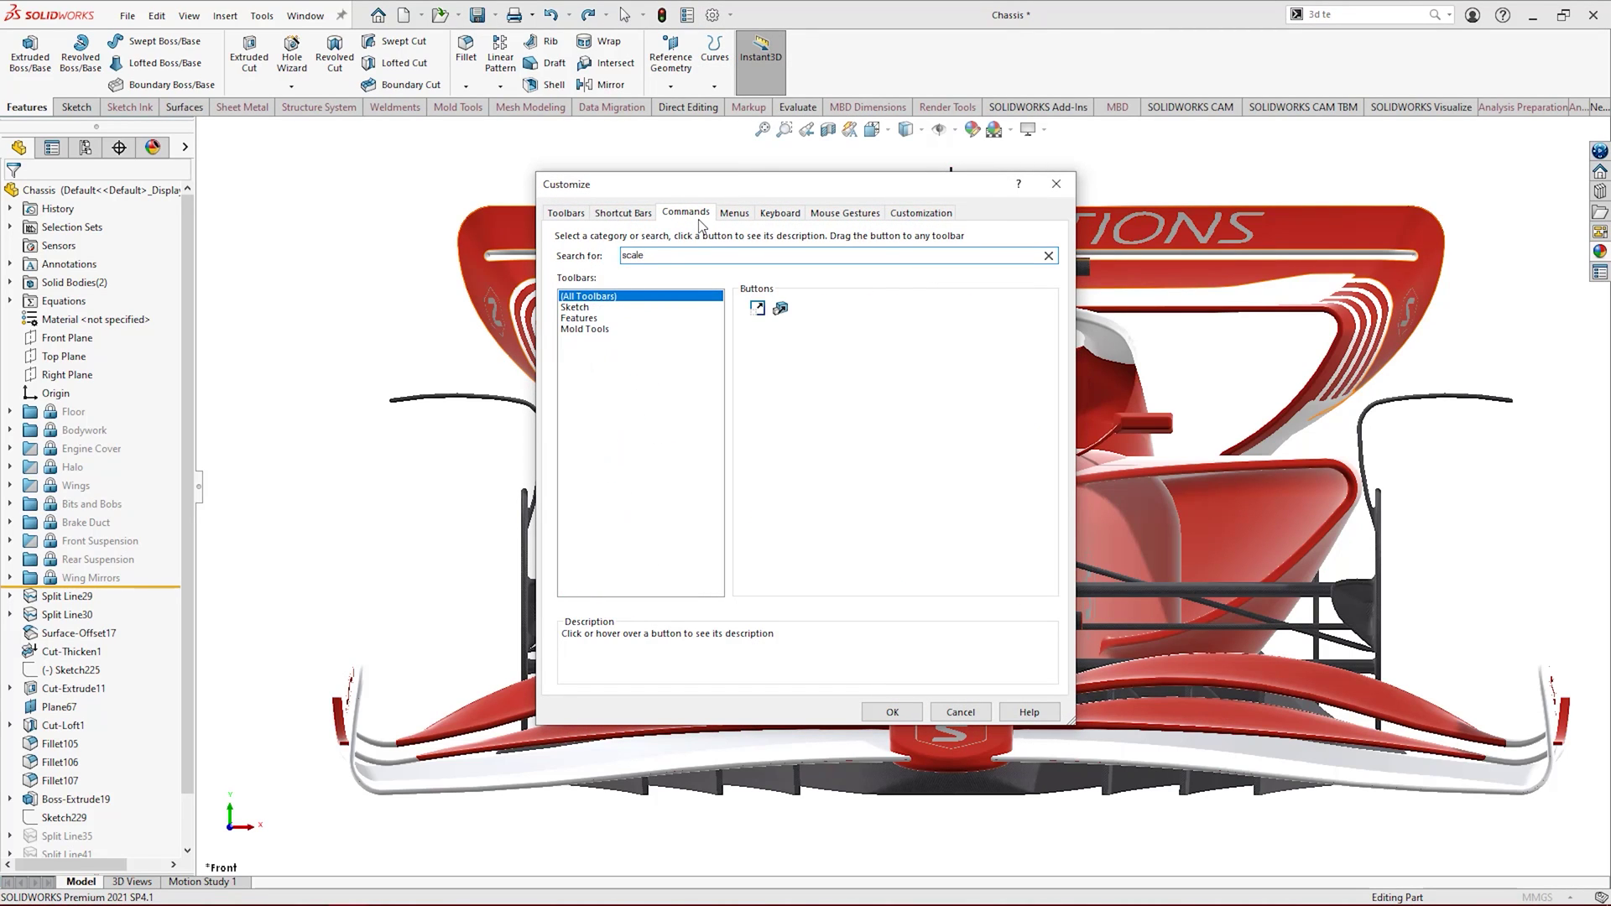
pyautogui.moveTo(780, 308); pyautogui.dragTo(812, 64)
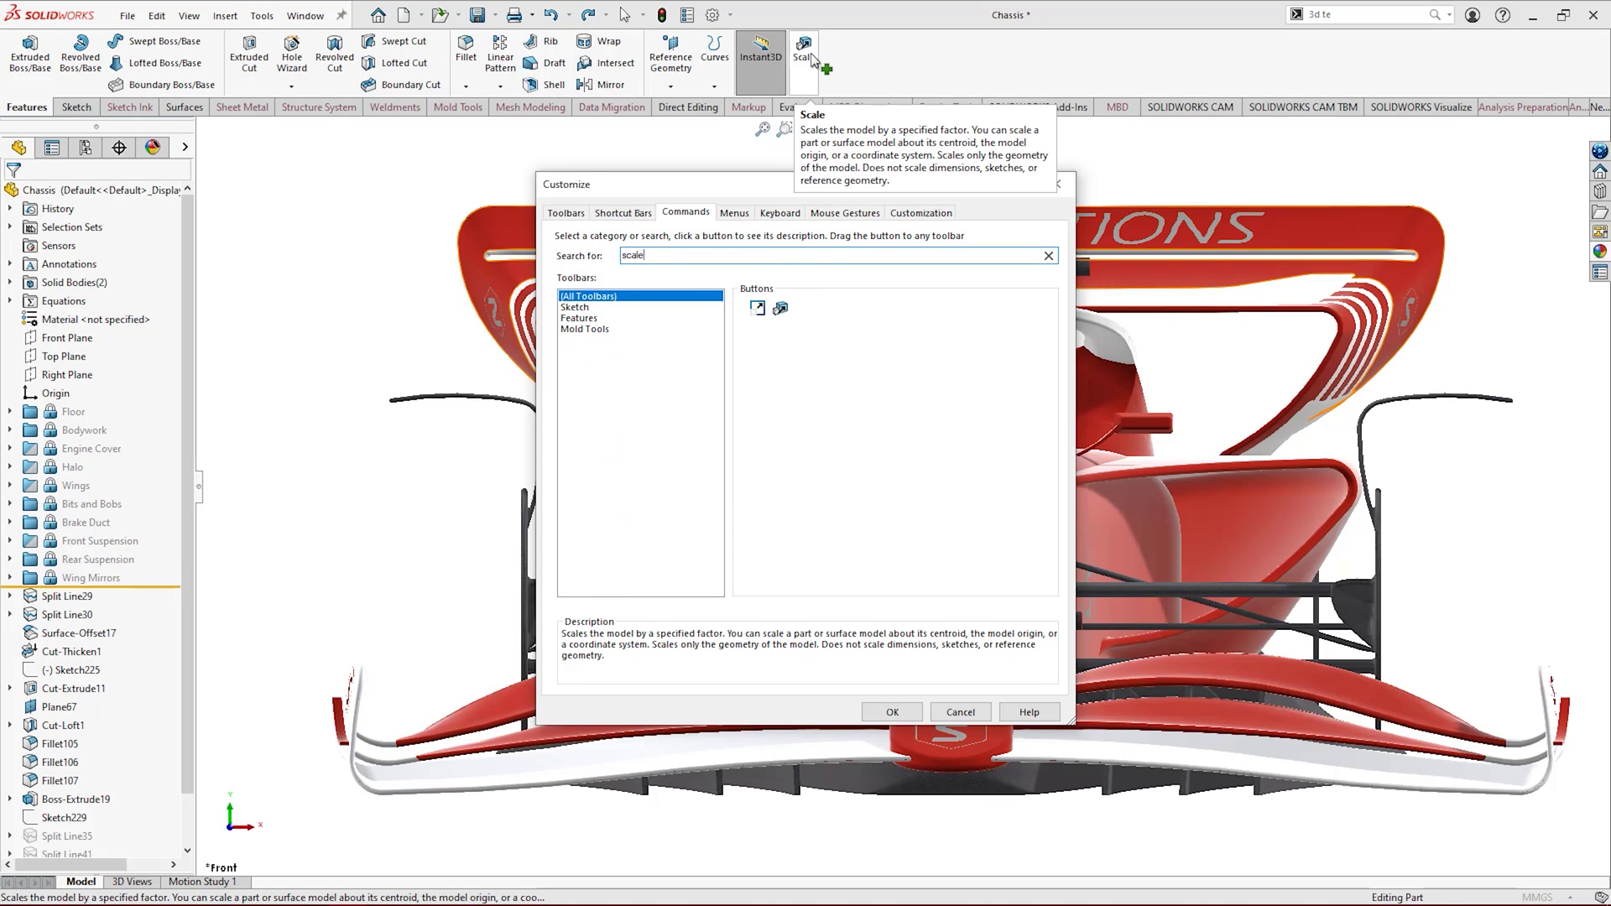
# Assign the V keyboard shortcut to the Select command.
pyautogui.click(781, 214)
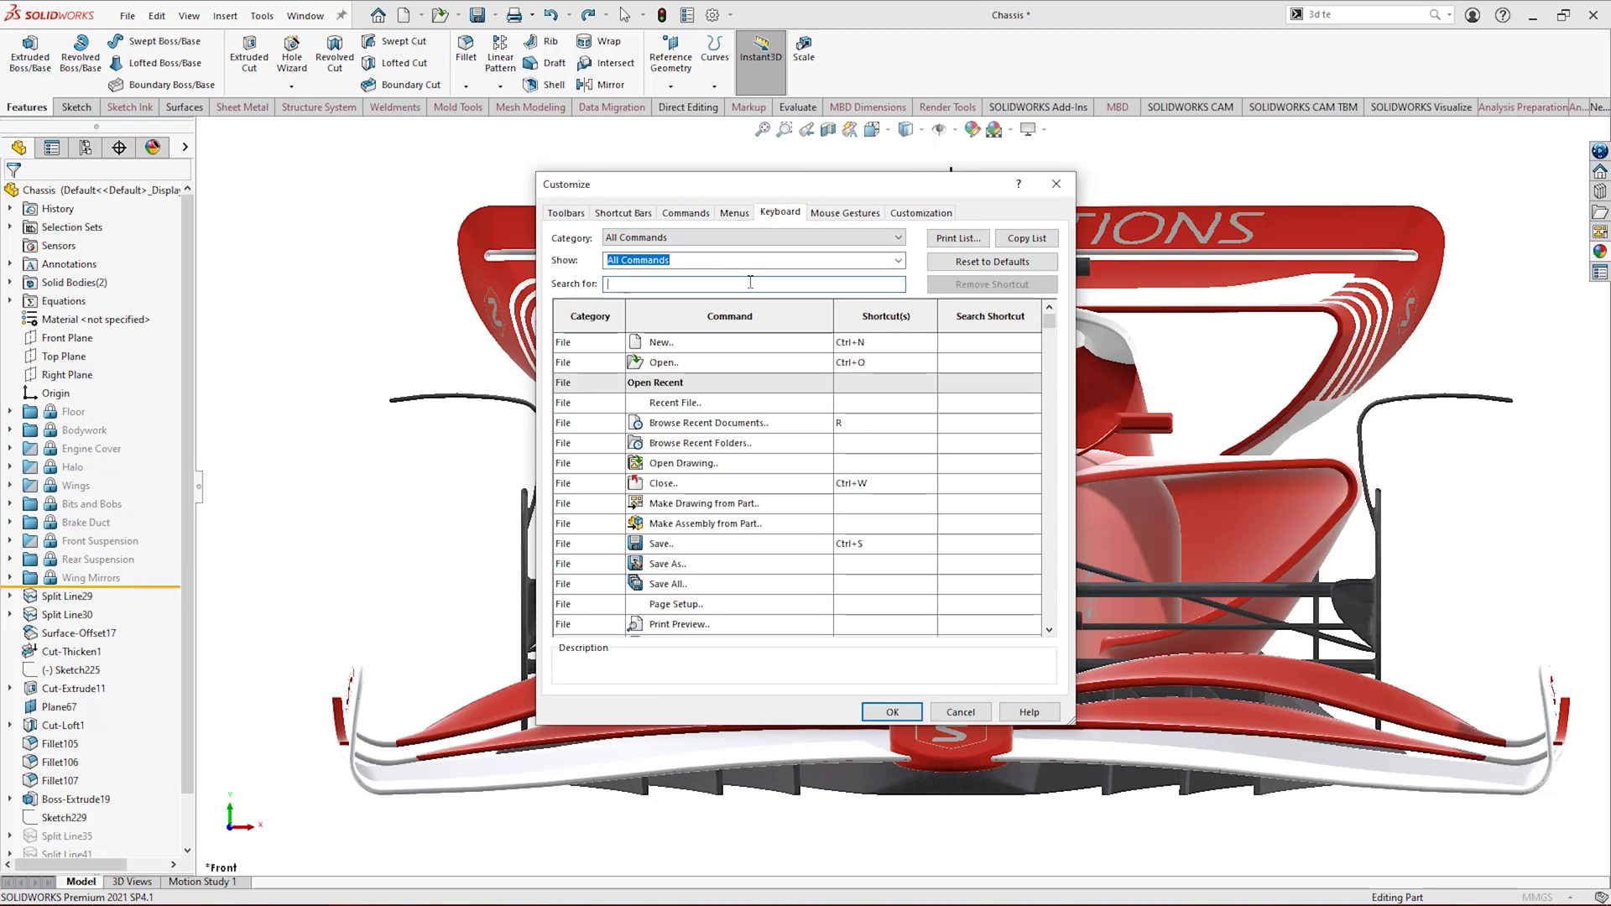
pyautogui.write('select')
pyautogui.click(878, 443)
pyautogui.press('v')
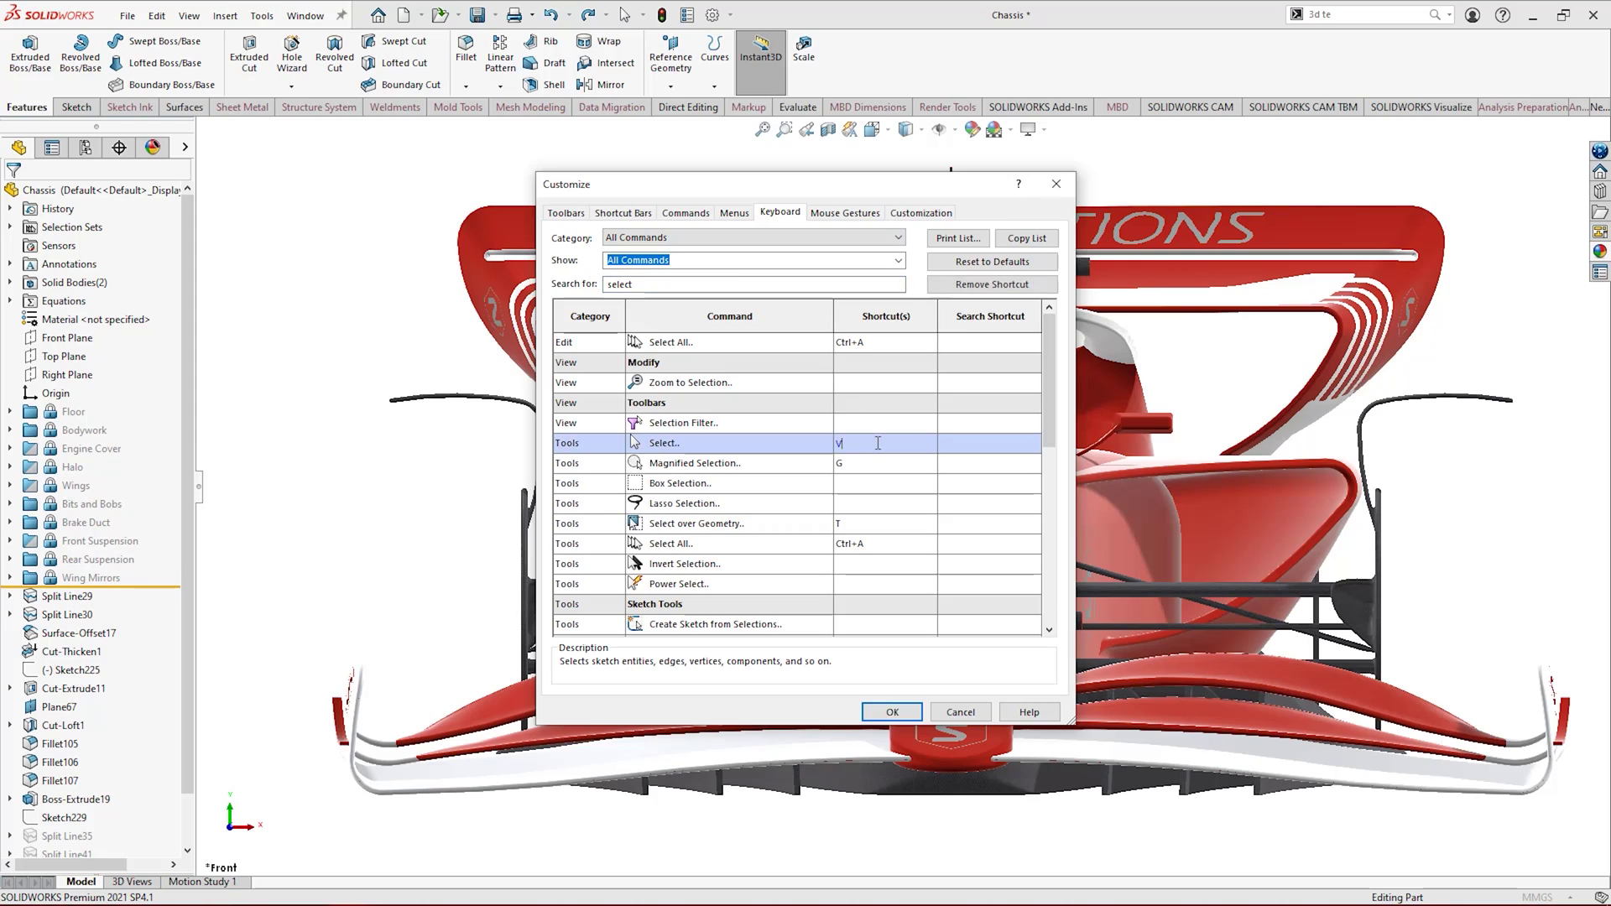
# Enable mouse gestures and assign Extrude to a part gesture slot.
pyautogui.click(845, 213)
pyautogui.click(851, 241)
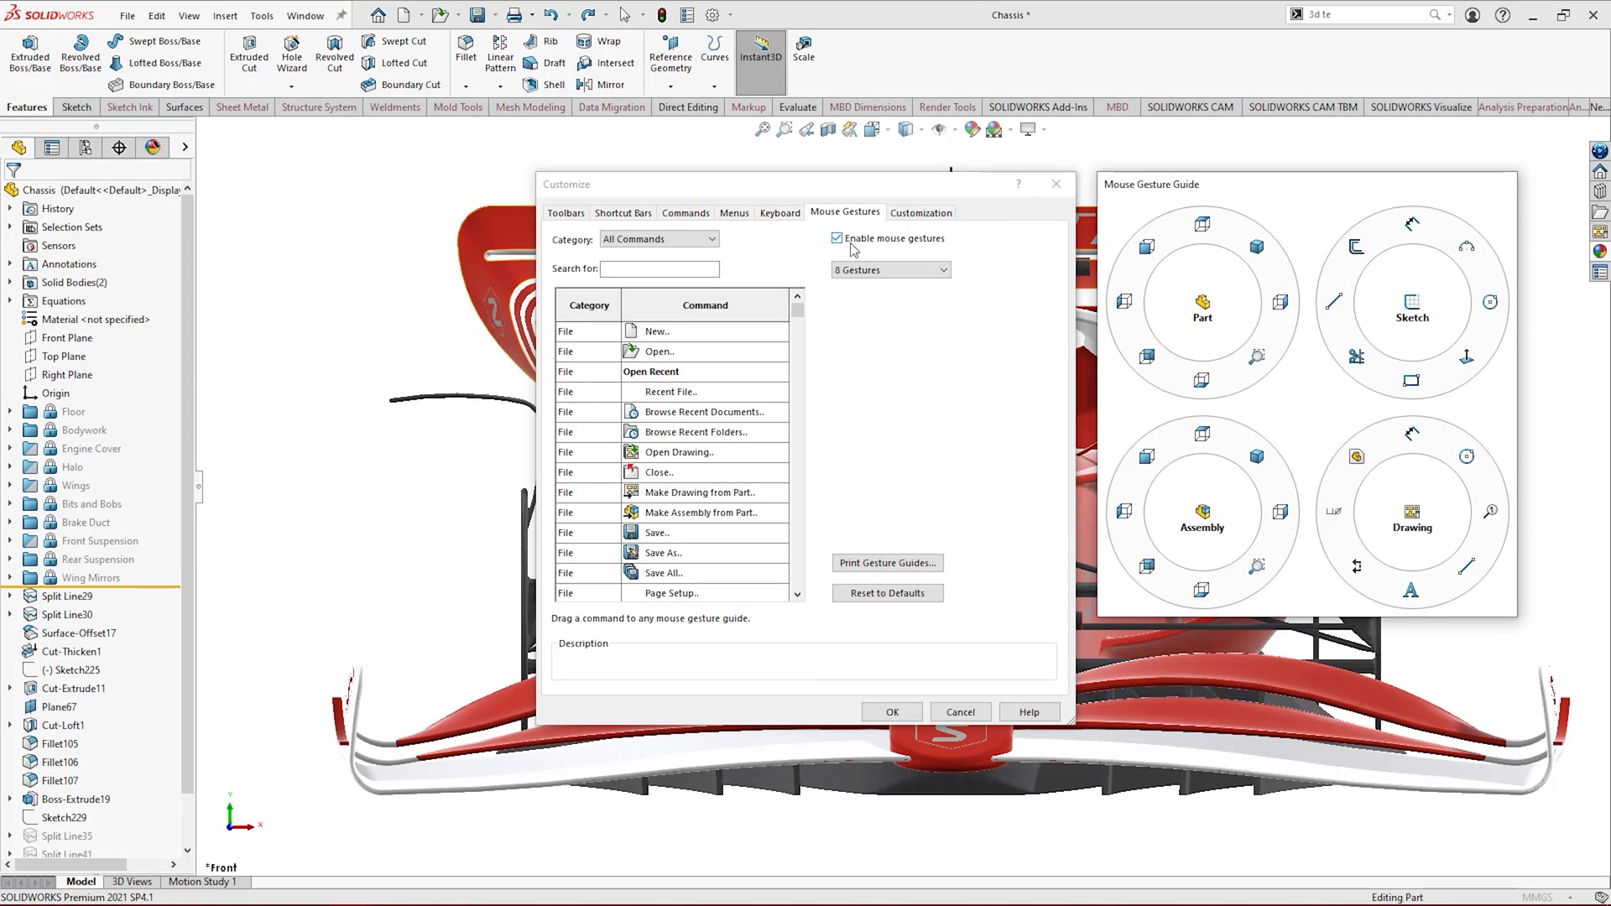
pyautogui.click(672, 268)
pyautogui.write('boss')
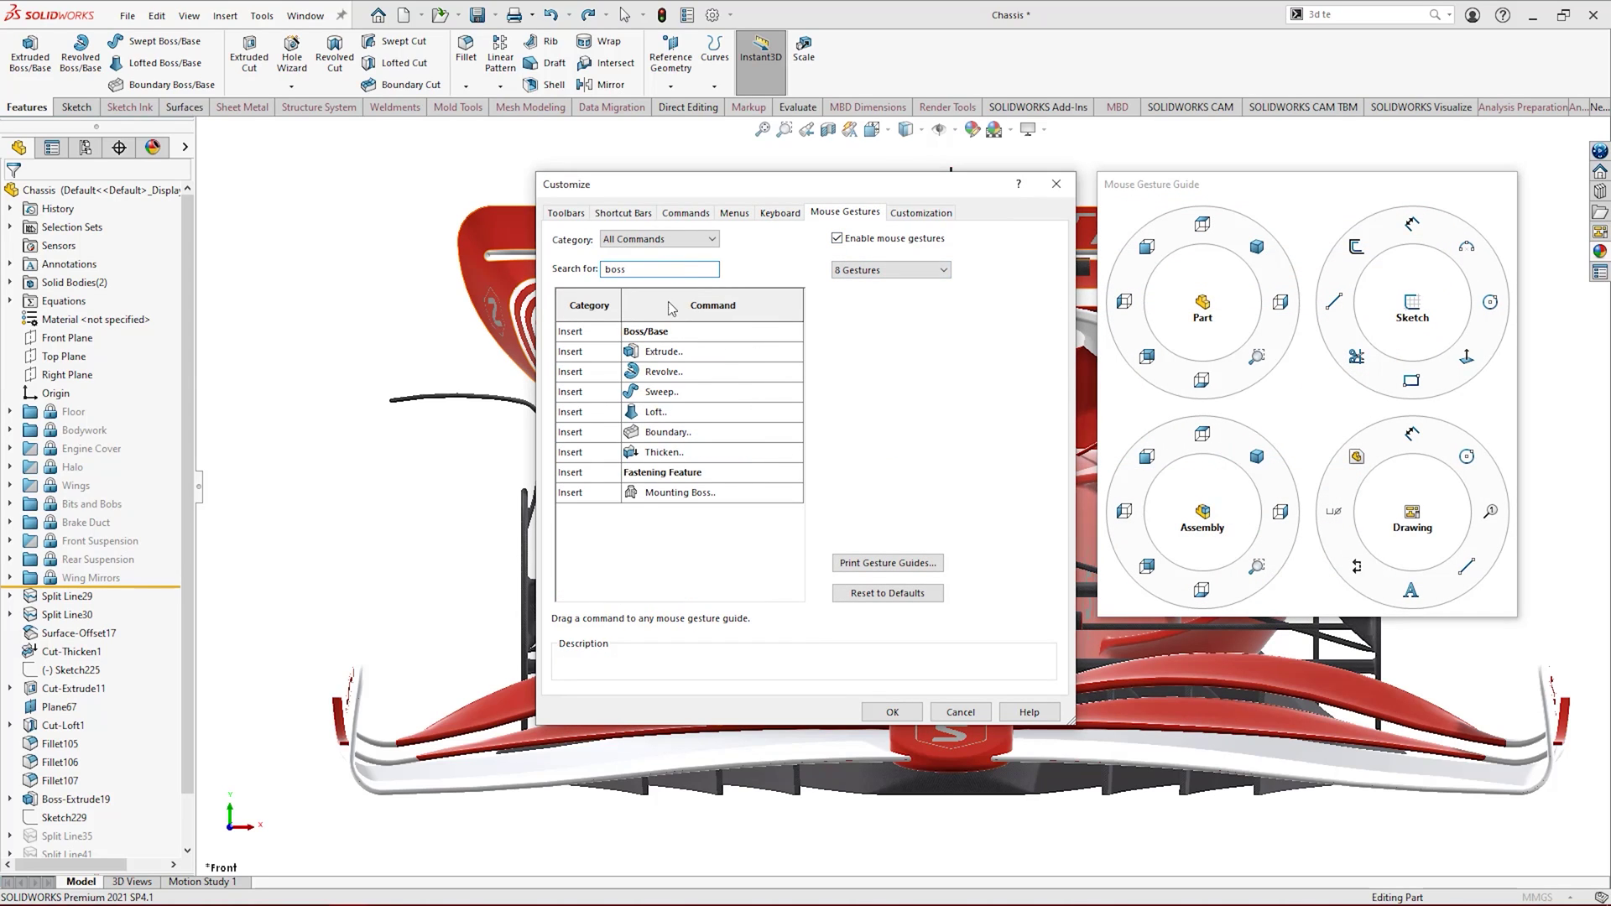
pyautogui.click(671, 356)
pyautogui.moveTo(671, 359); pyautogui.dragTo(1356, 248)
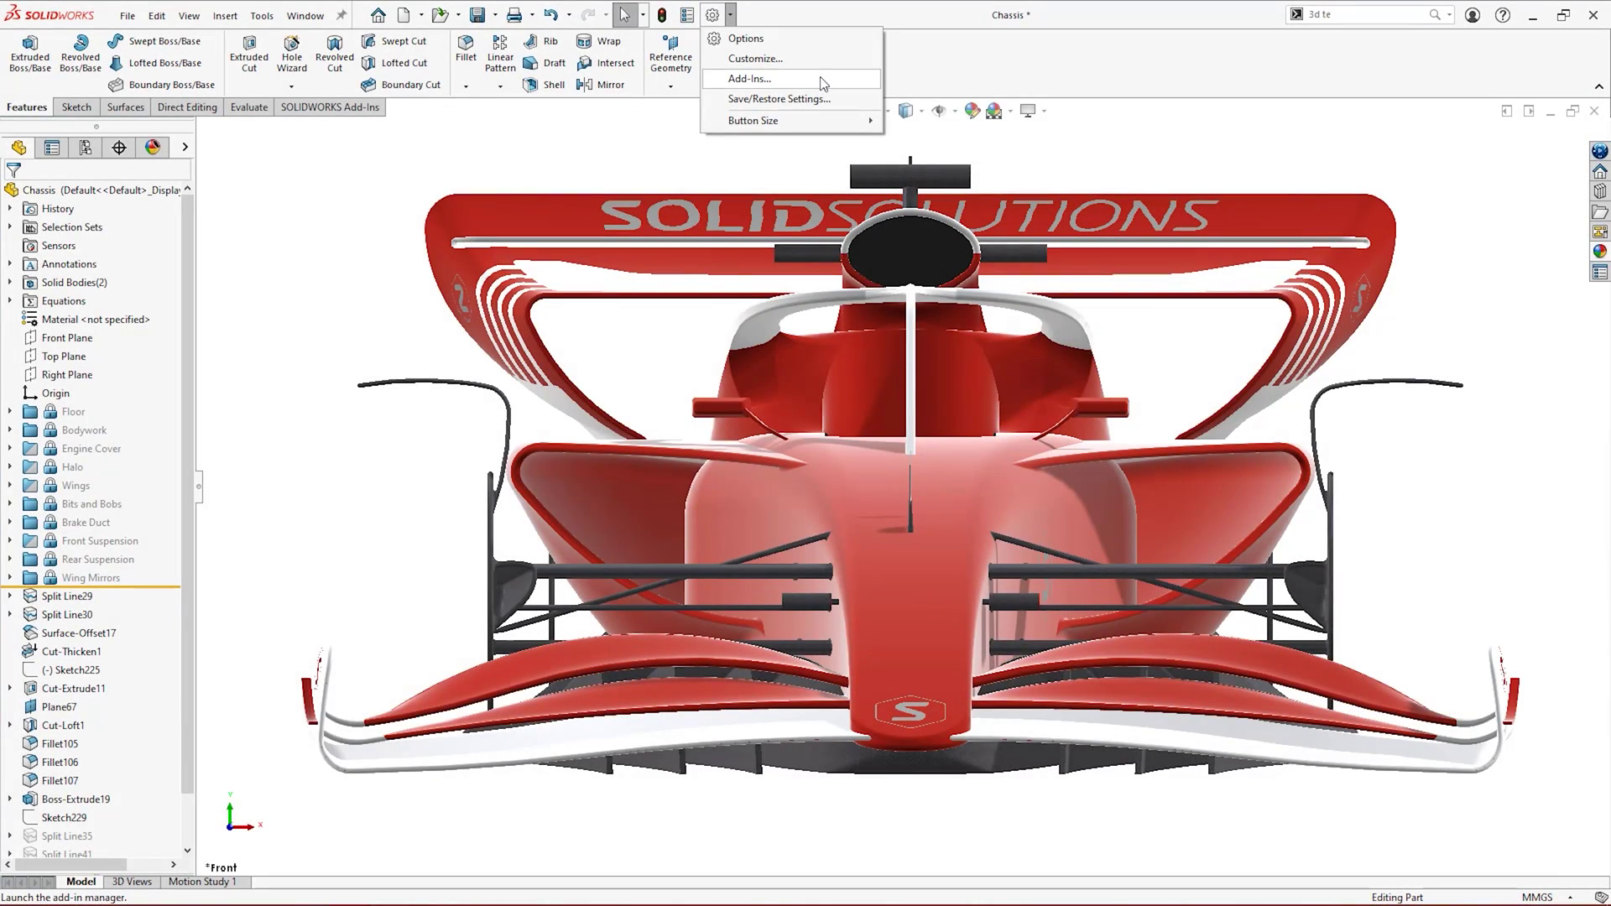
# Clear start-up loading for PhotoView 360, ScanTo3D, SOLIDWORKS Motion and SOLIDWORKS Simulation.
pyautogui.click(821, 80)
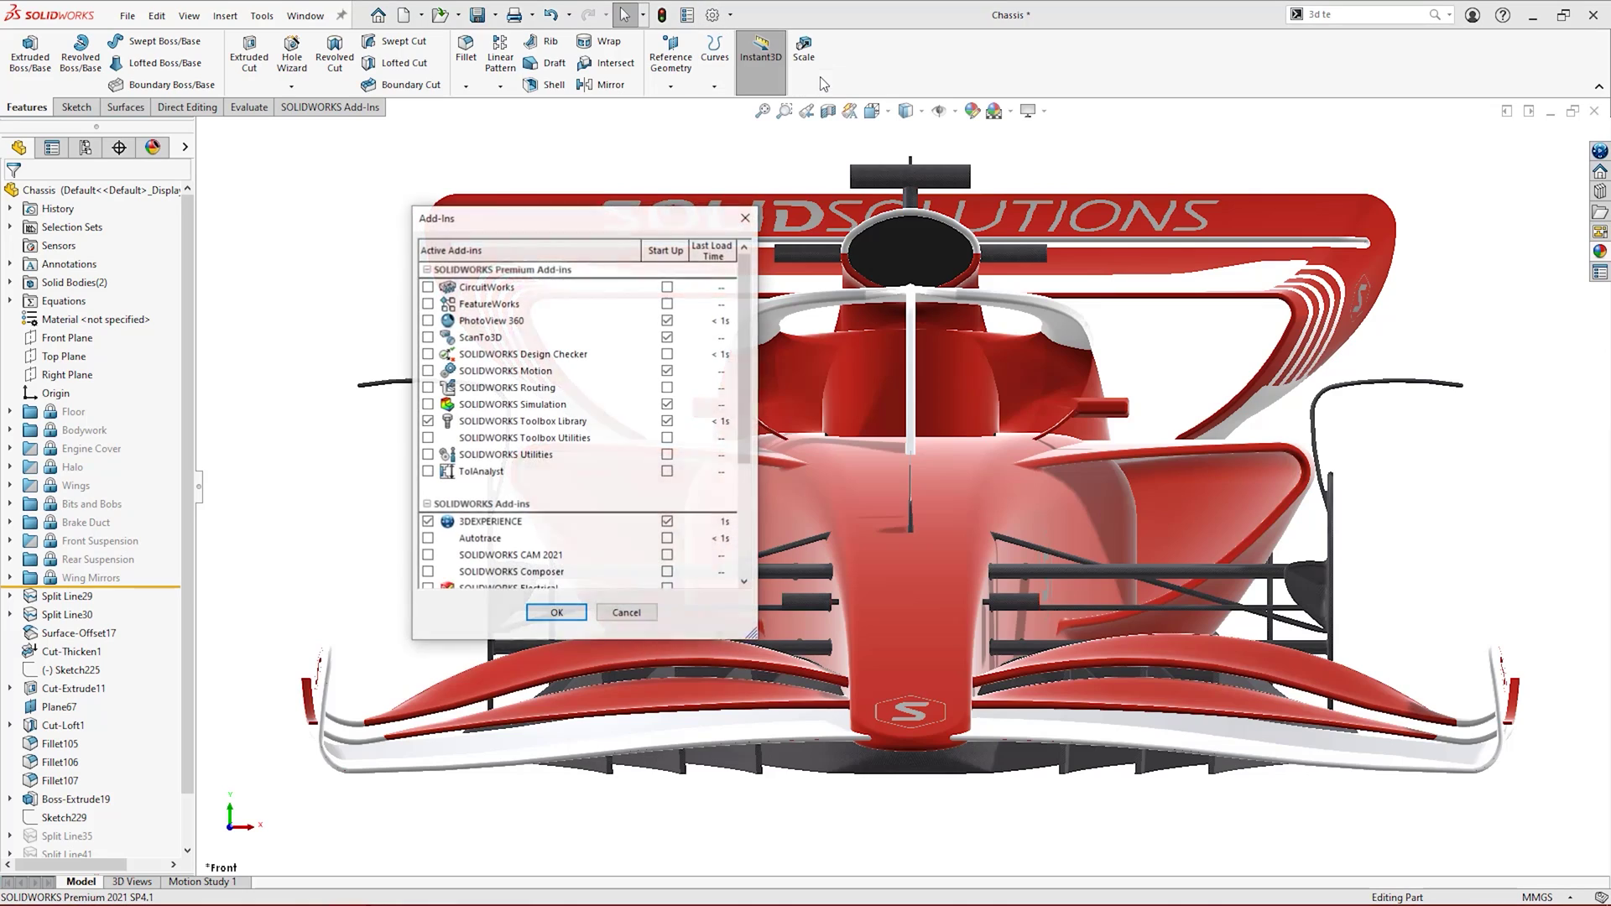
pyautogui.click(667, 321)
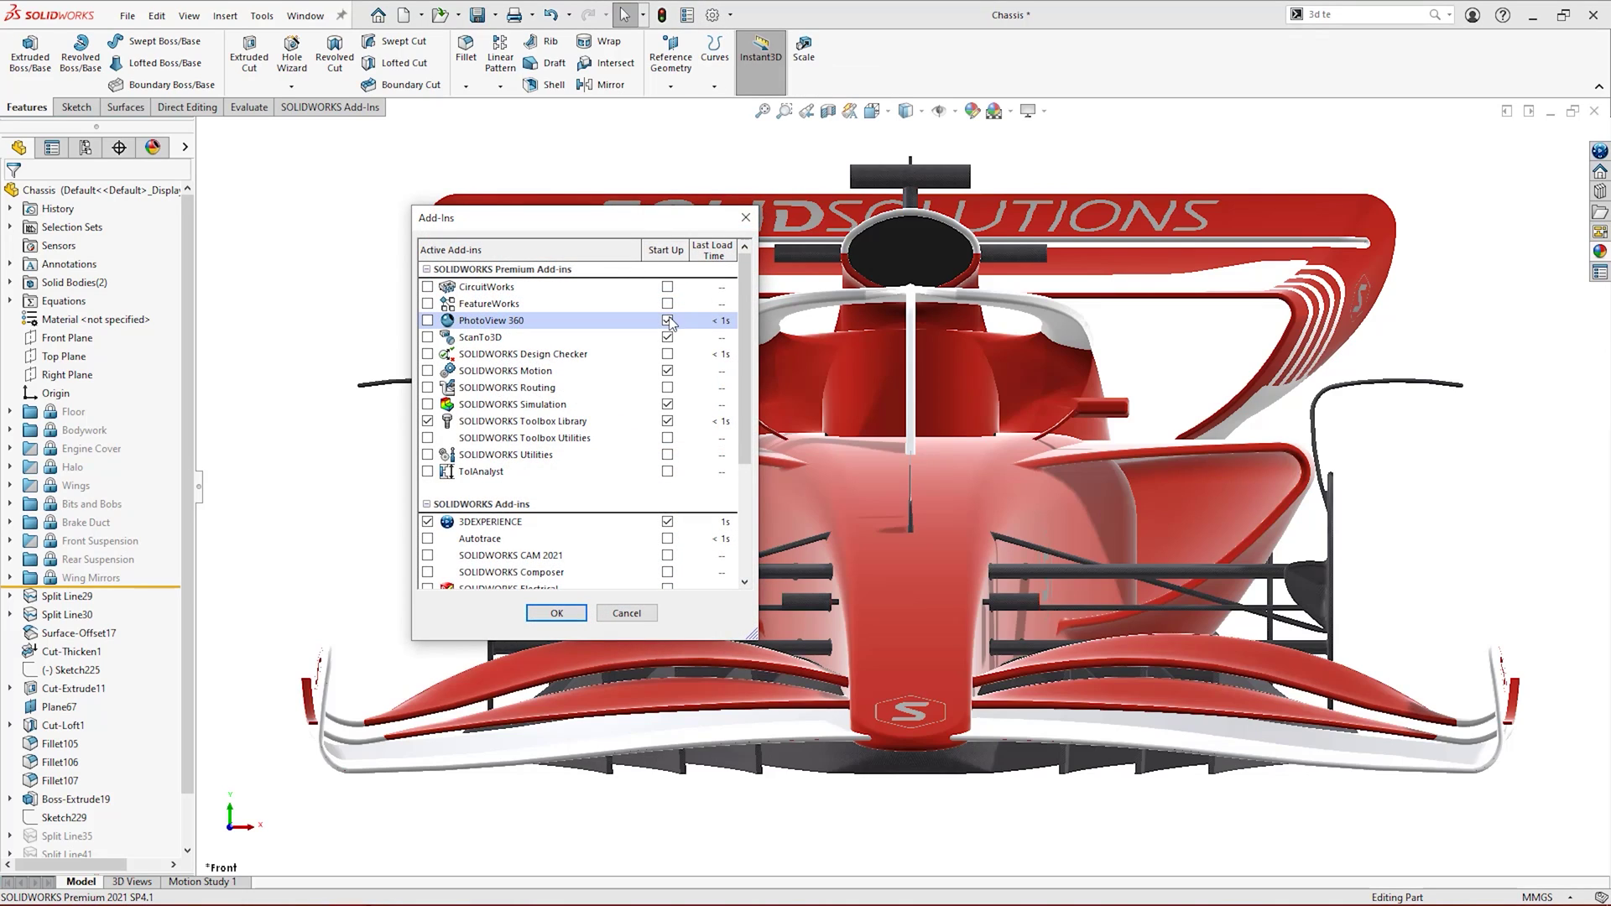
pyautogui.click(667, 337)
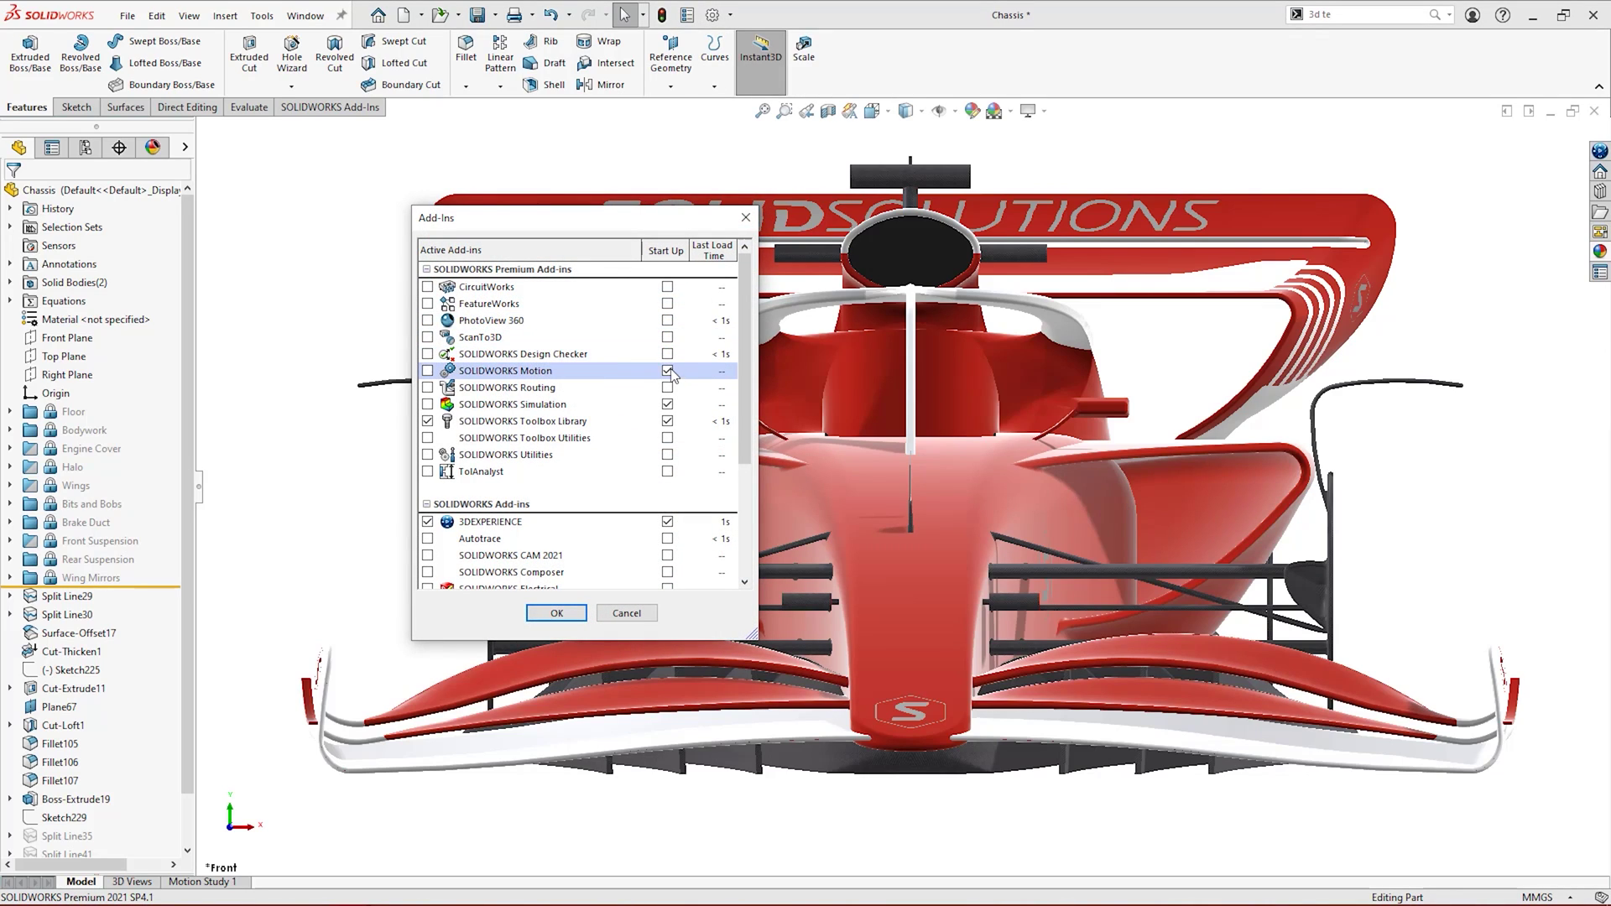
pyautogui.click(668, 371)
pyautogui.click(667, 404)
pyautogui.scroll(-1, 668, 408)
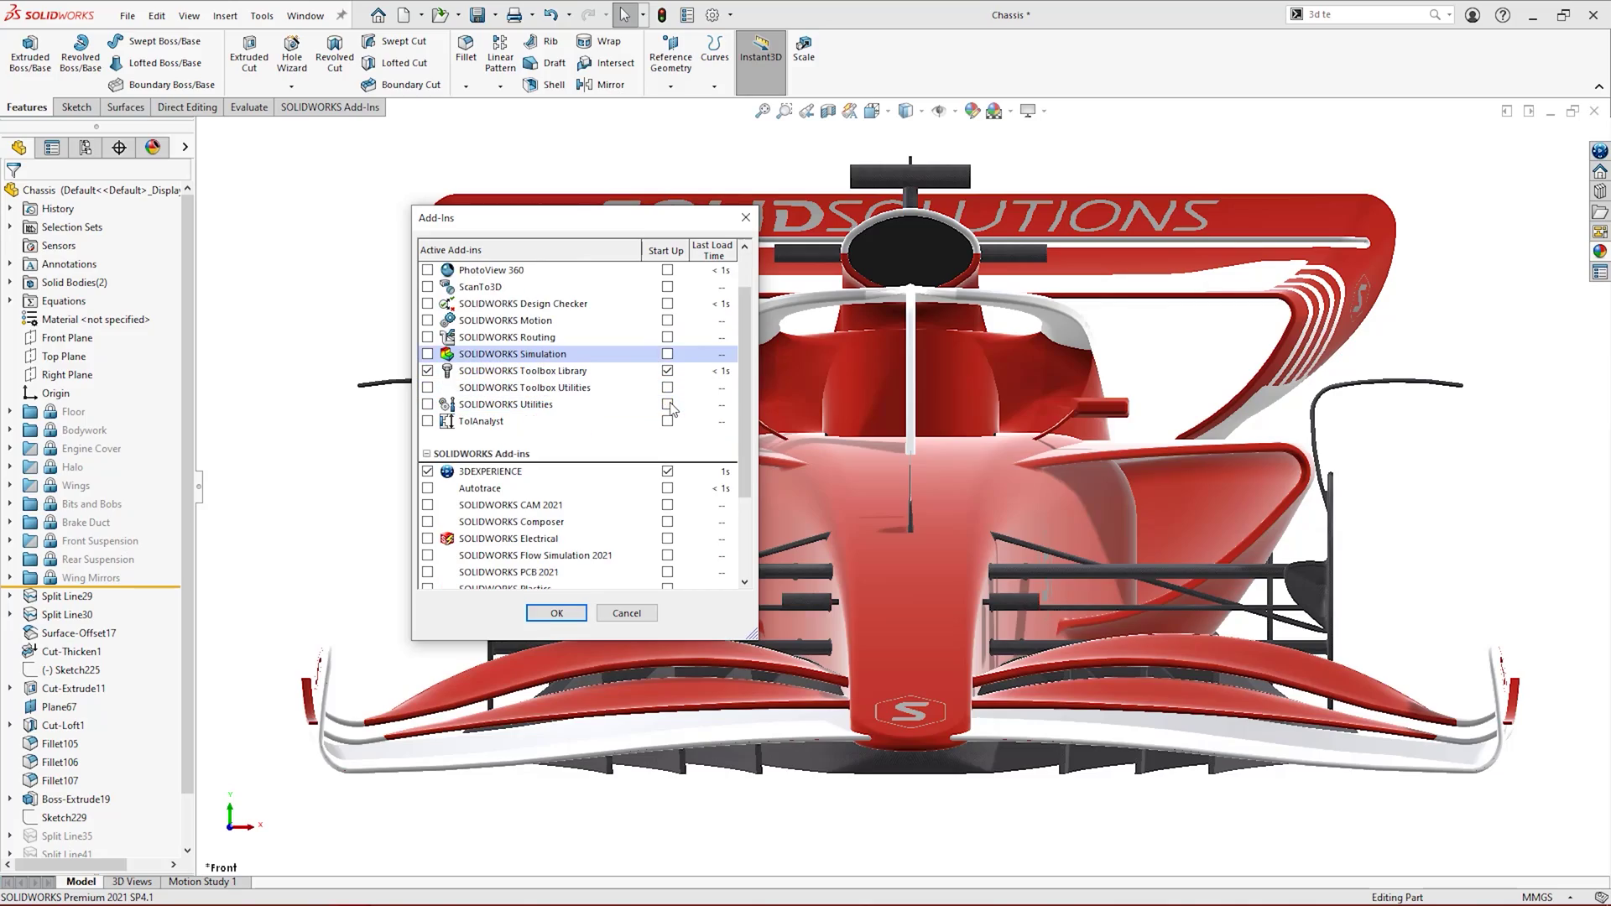
pyautogui.scroll(-1, 669, 416)
pyautogui.scroll(-1, 668, 428)
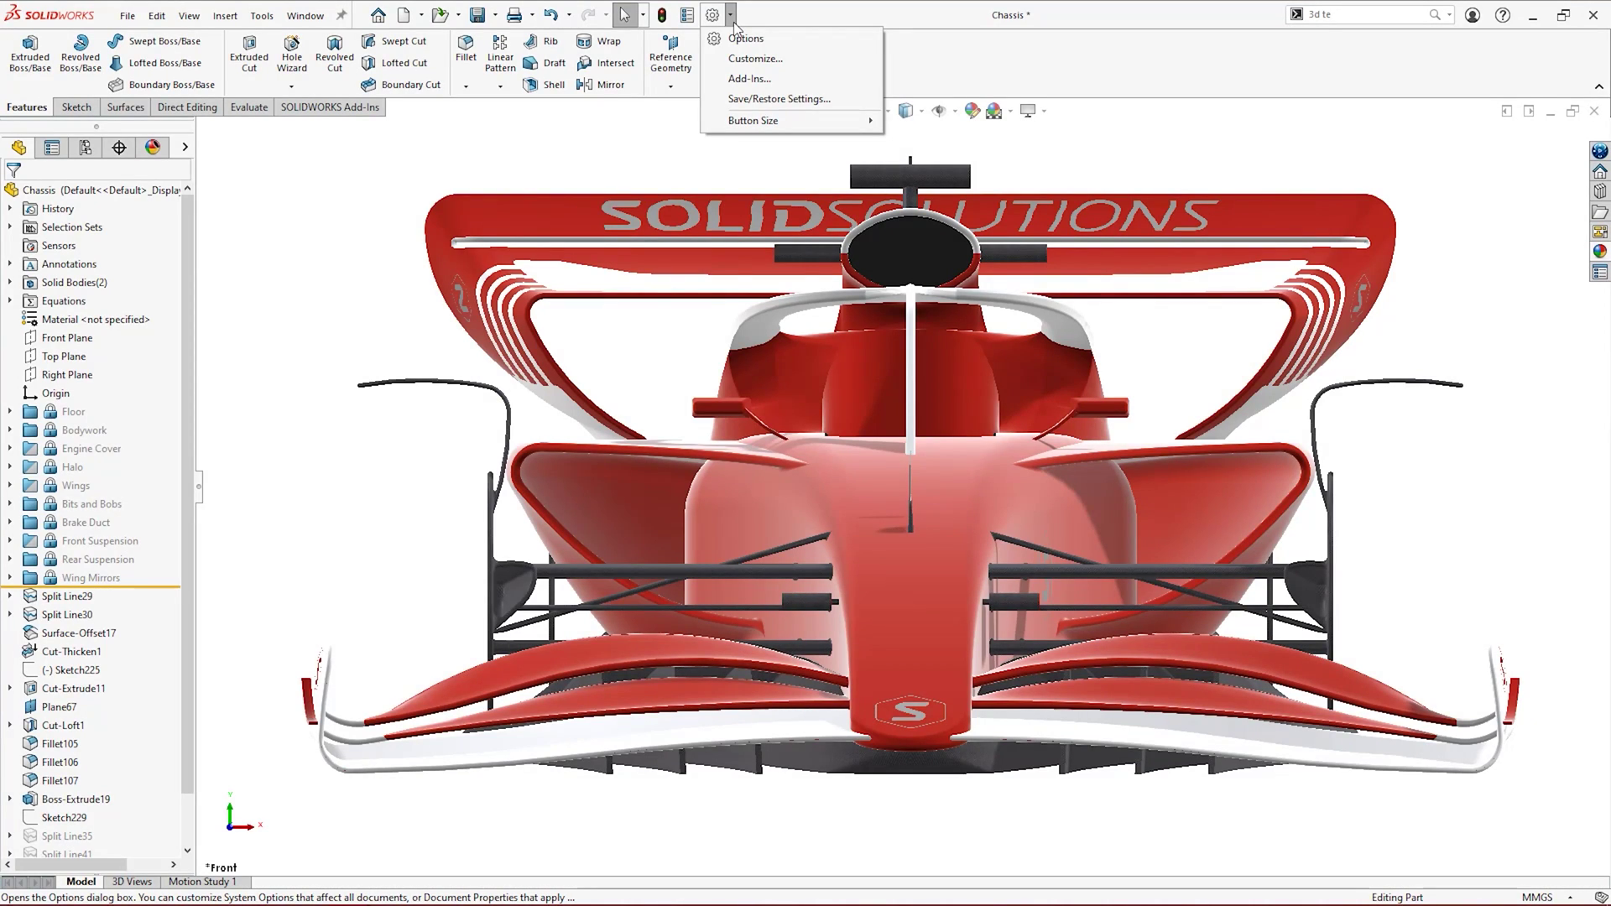
# Export the current settings to My_Settings.sldreg in a chosen folder with the Copy Settings Wizard.
pyautogui.click(778, 98)
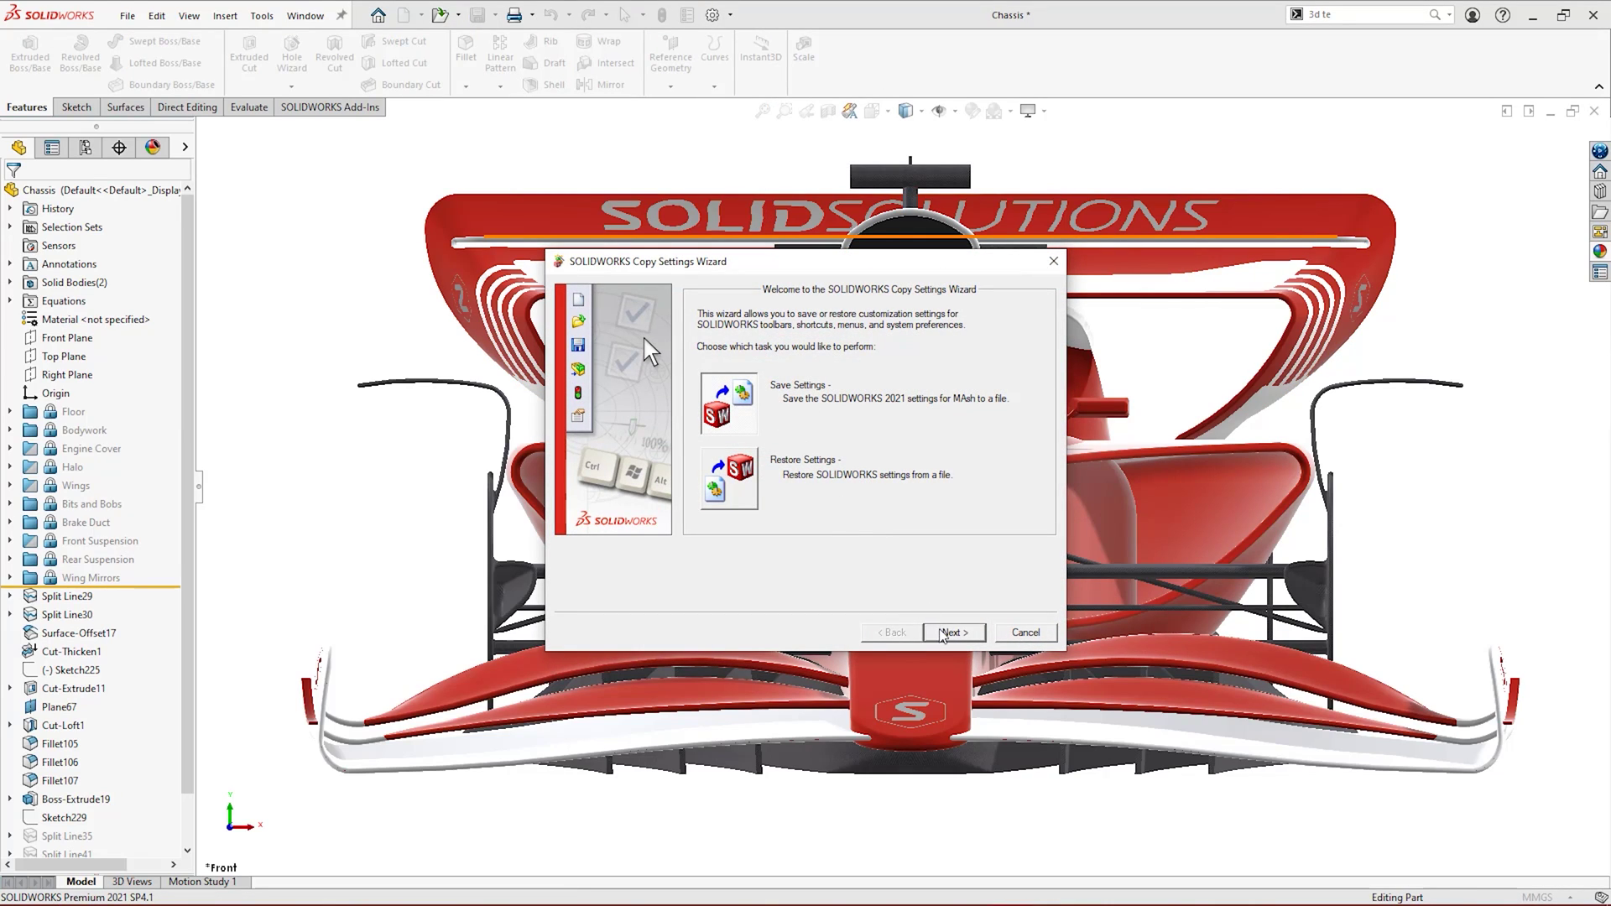
pyautogui.click(944, 635)
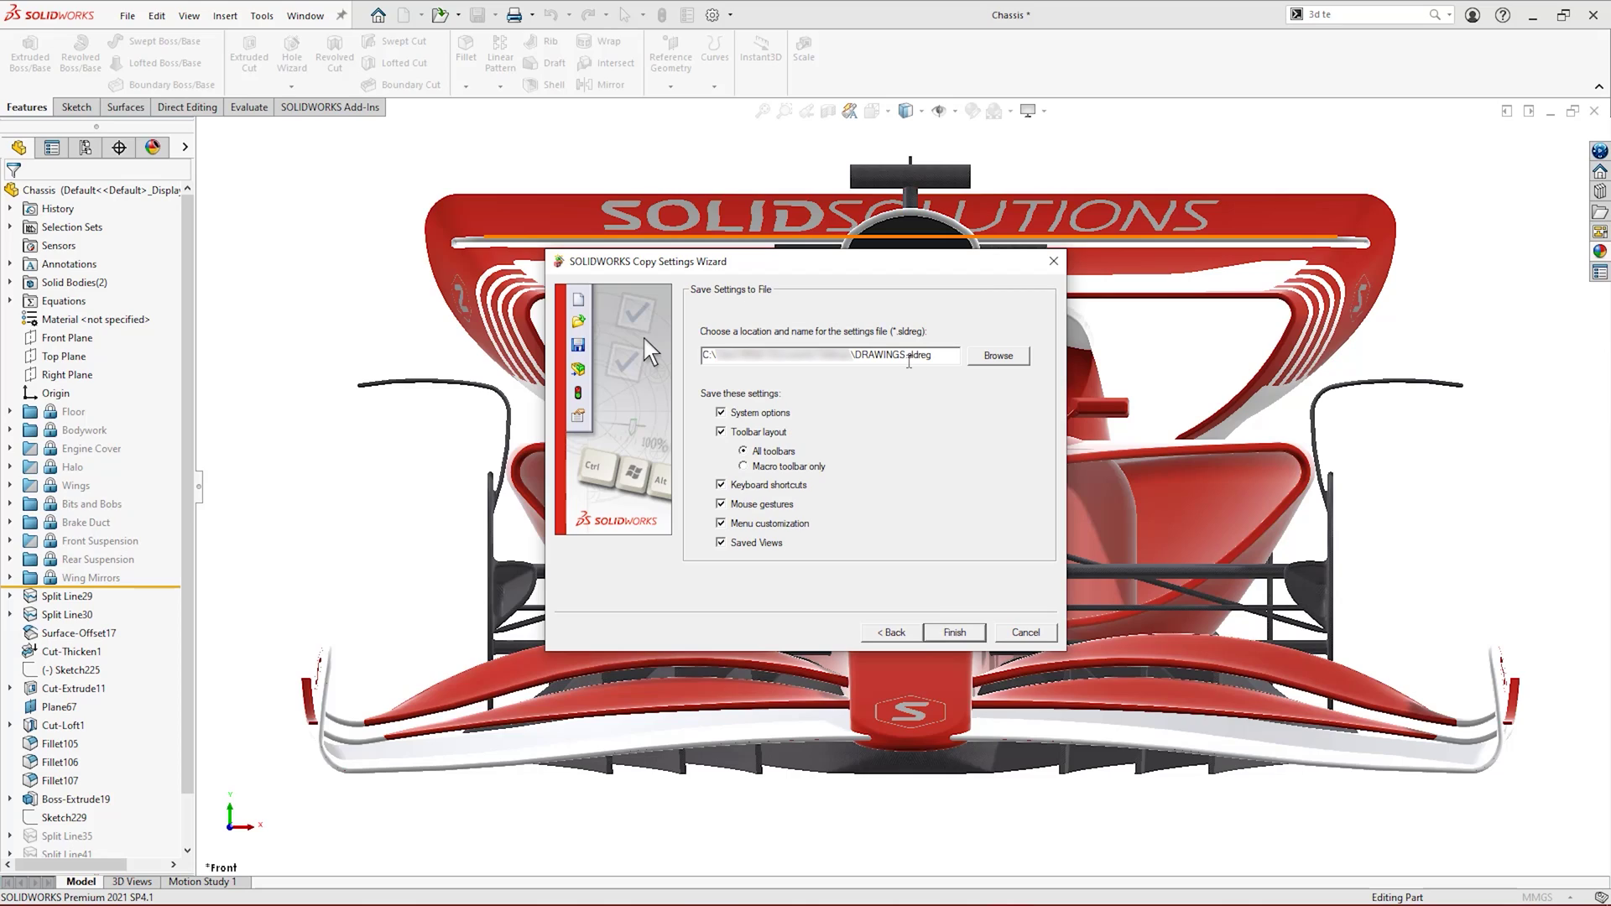
pyautogui.moveTo(905, 356); pyautogui.dragTo(861, 358)
pyautogui.write('My_Setting')
pyautogui.write('s')
pyautogui.click(1016, 364)
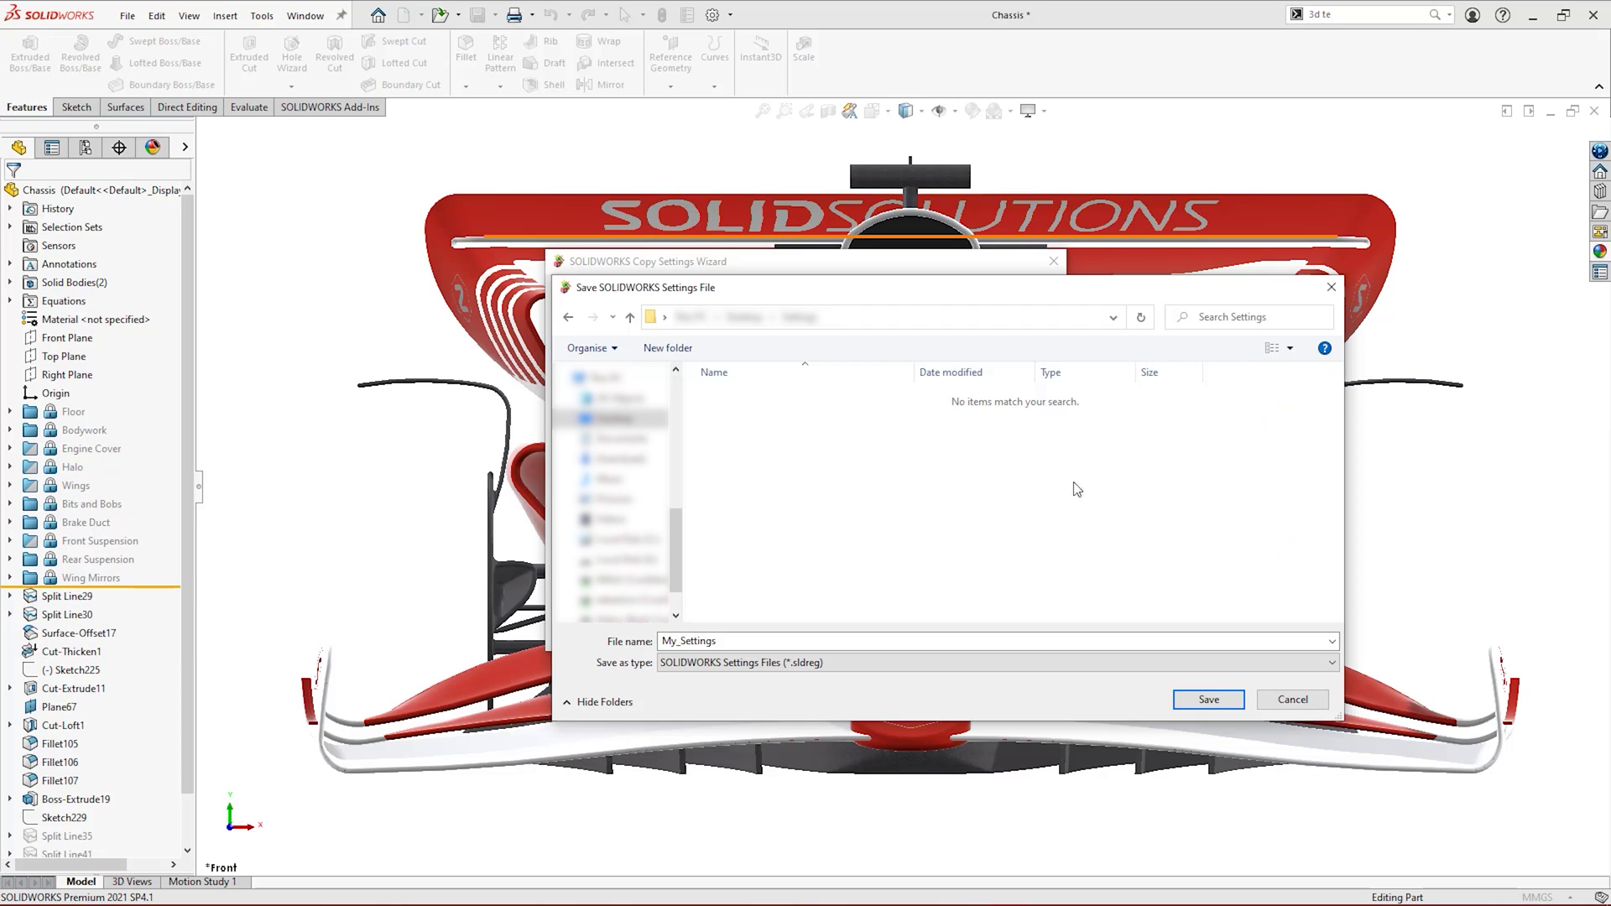
pyautogui.click(1212, 700)
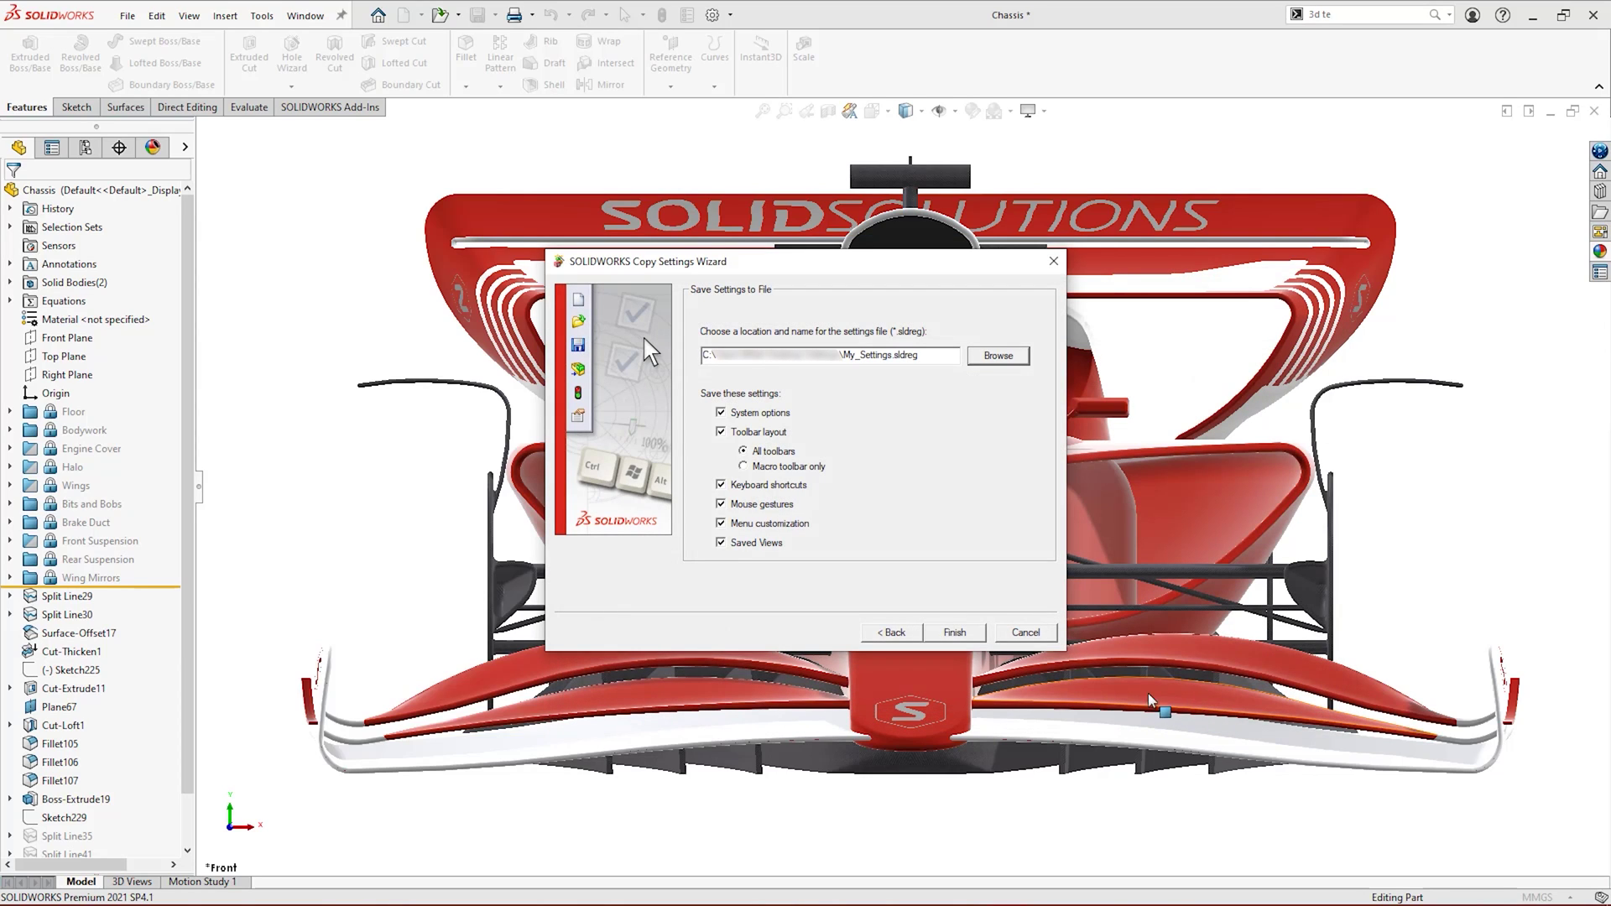
pyautogui.click(977, 630)
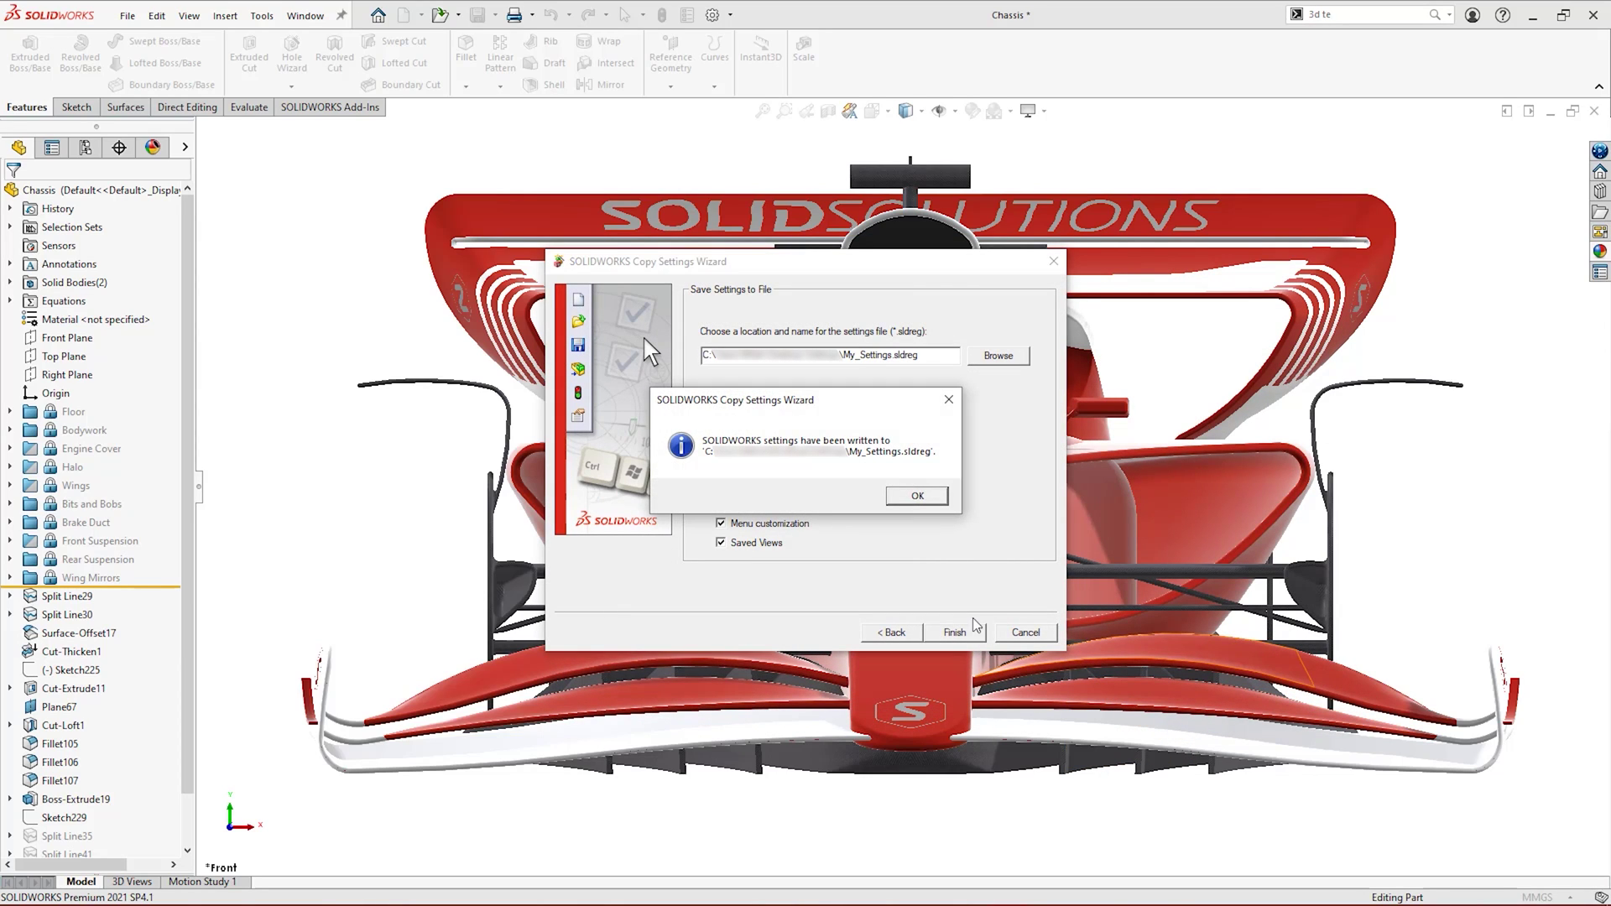
pyautogui.click(917, 495)
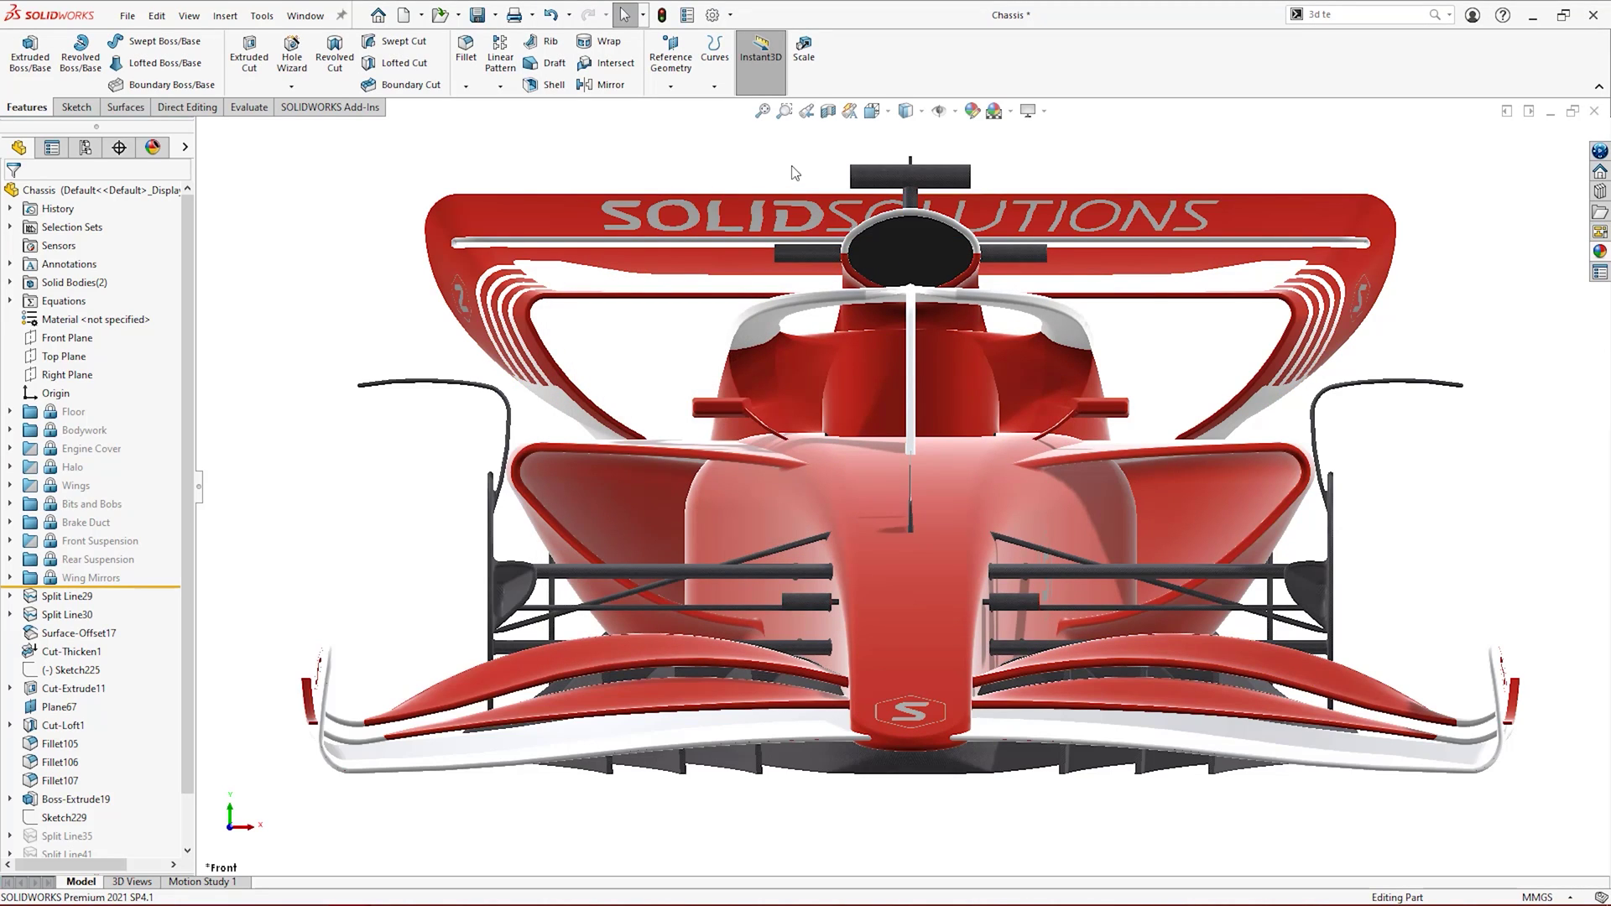
# Choose Restore Settings and load My_Settings.sldreg into the Copy Settings Wizard.
pyautogui.click(732, 16)
pyautogui.click(747, 99)
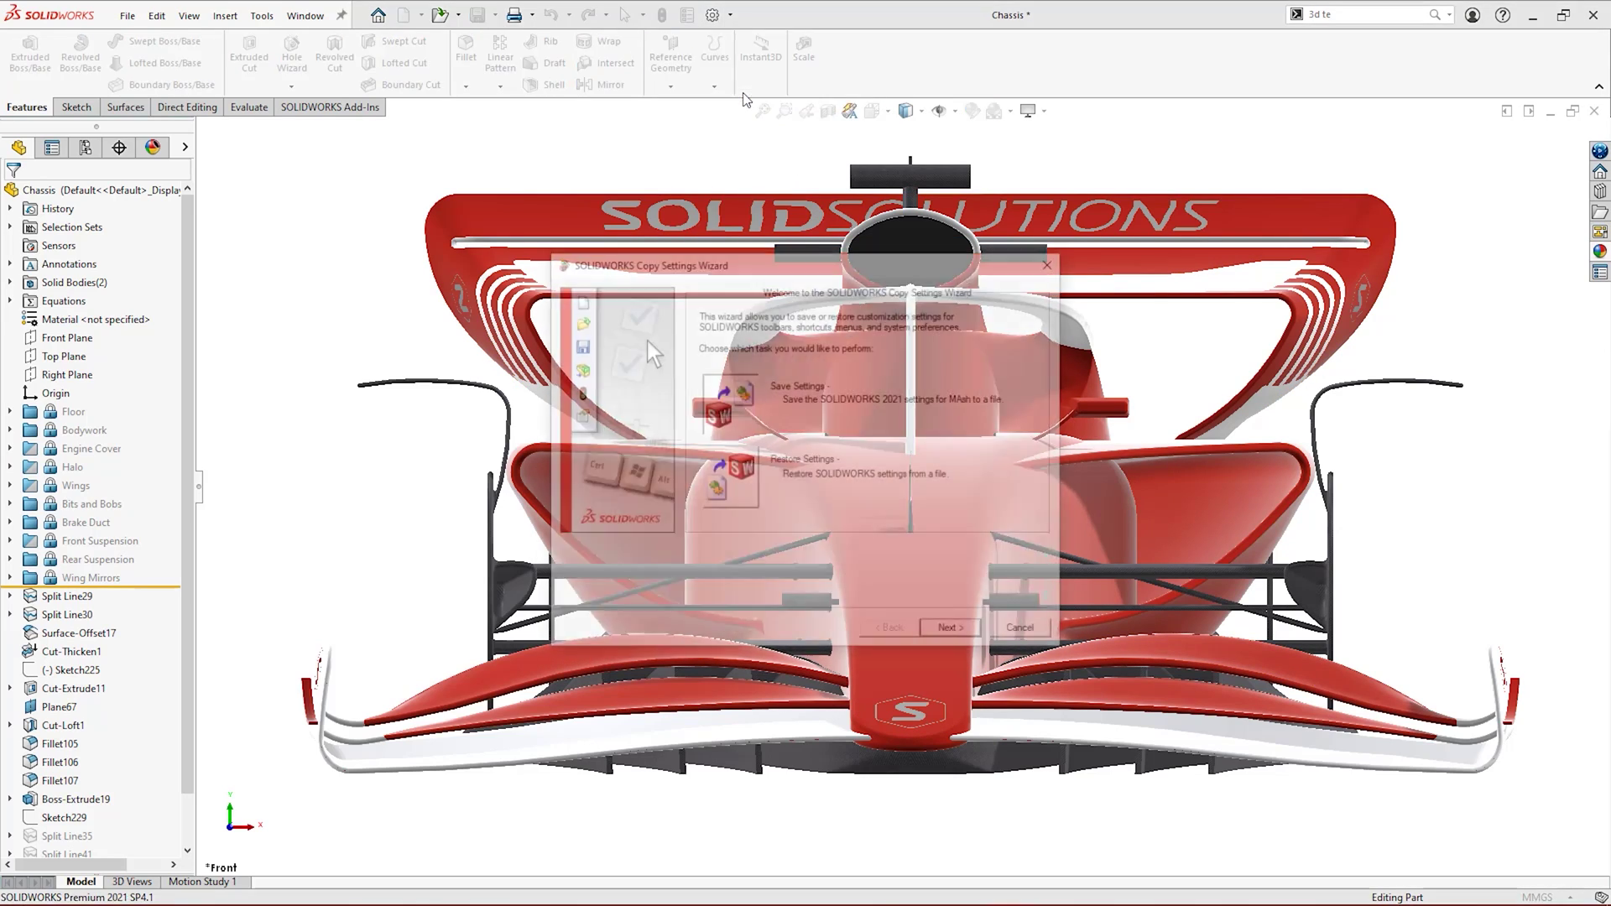
pyautogui.click(755, 481)
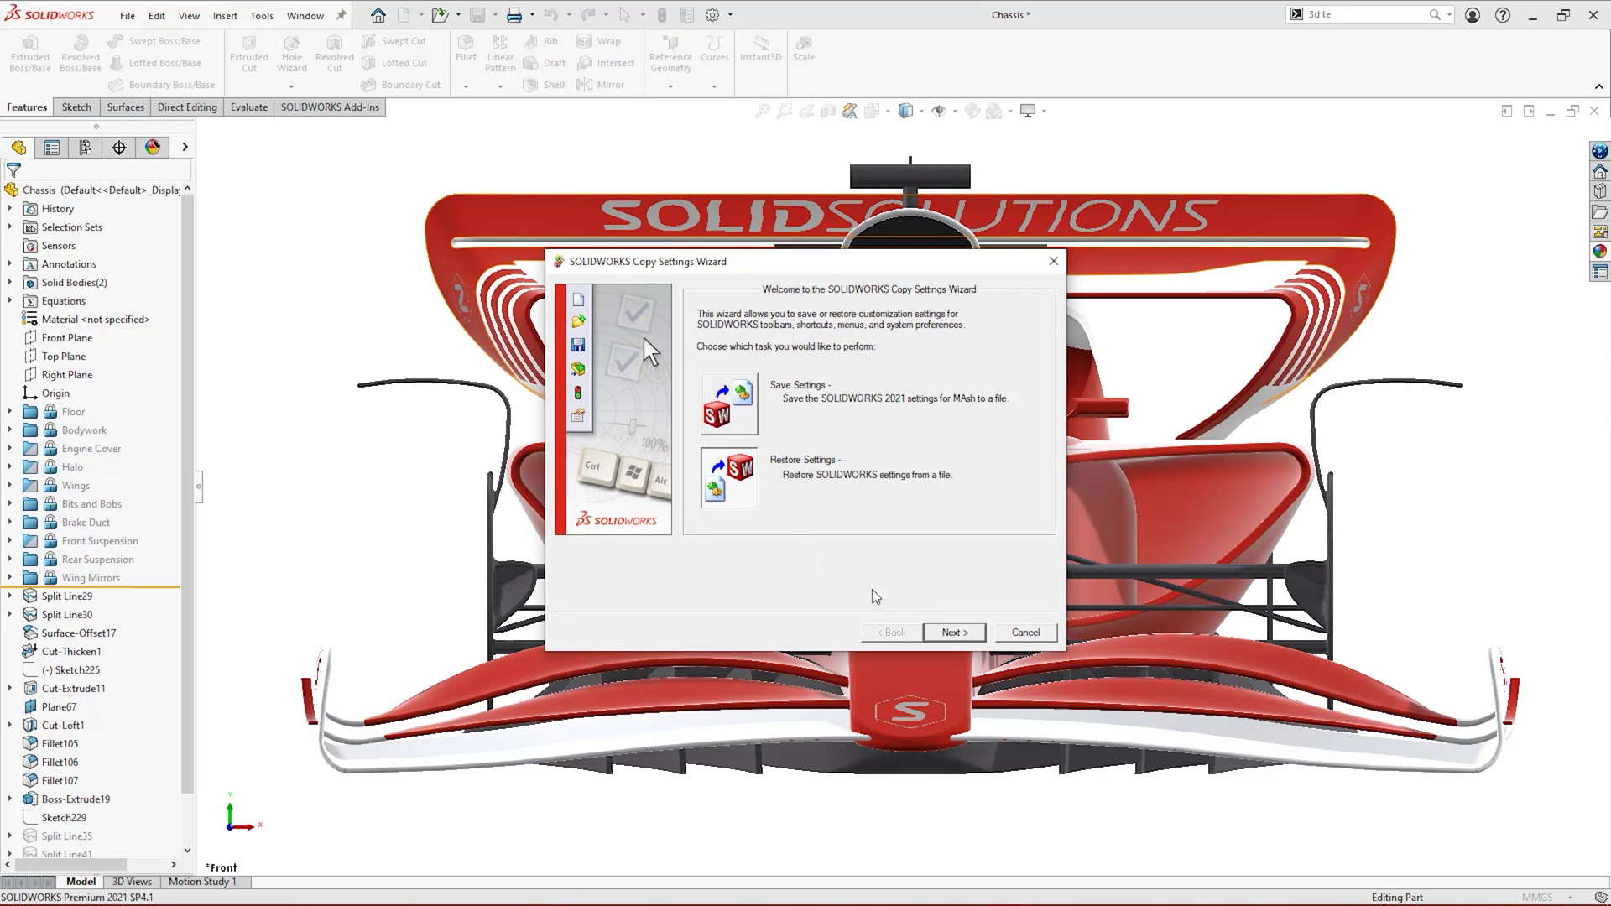
pyautogui.click(946, 633)
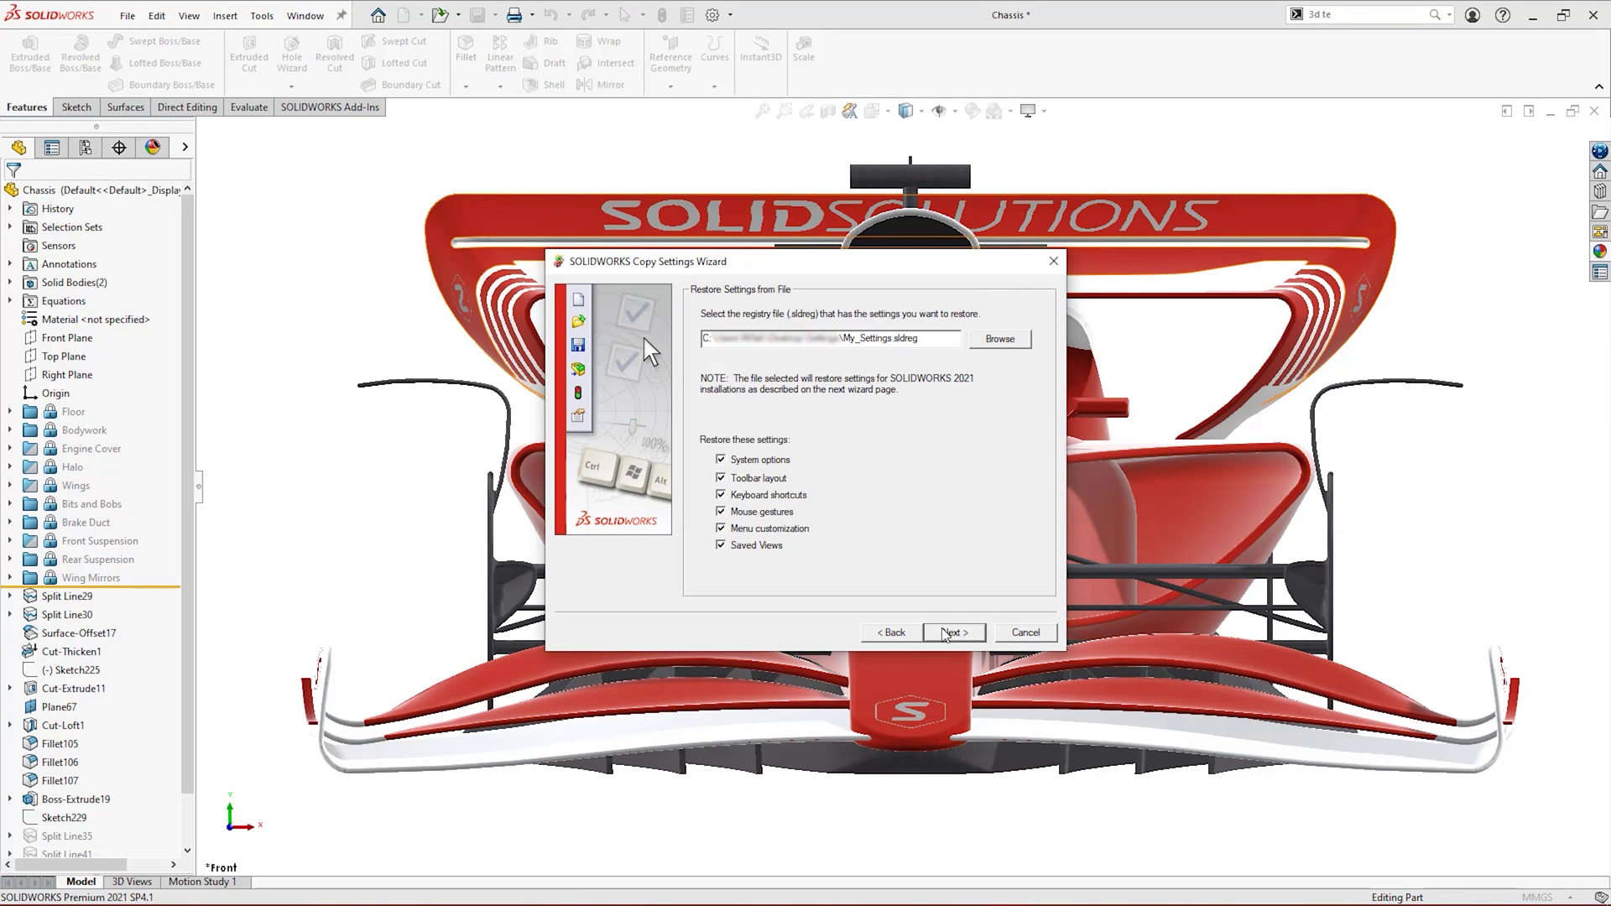
pyautogui.click(1009, 335)
pyautogui.click(837, 393)
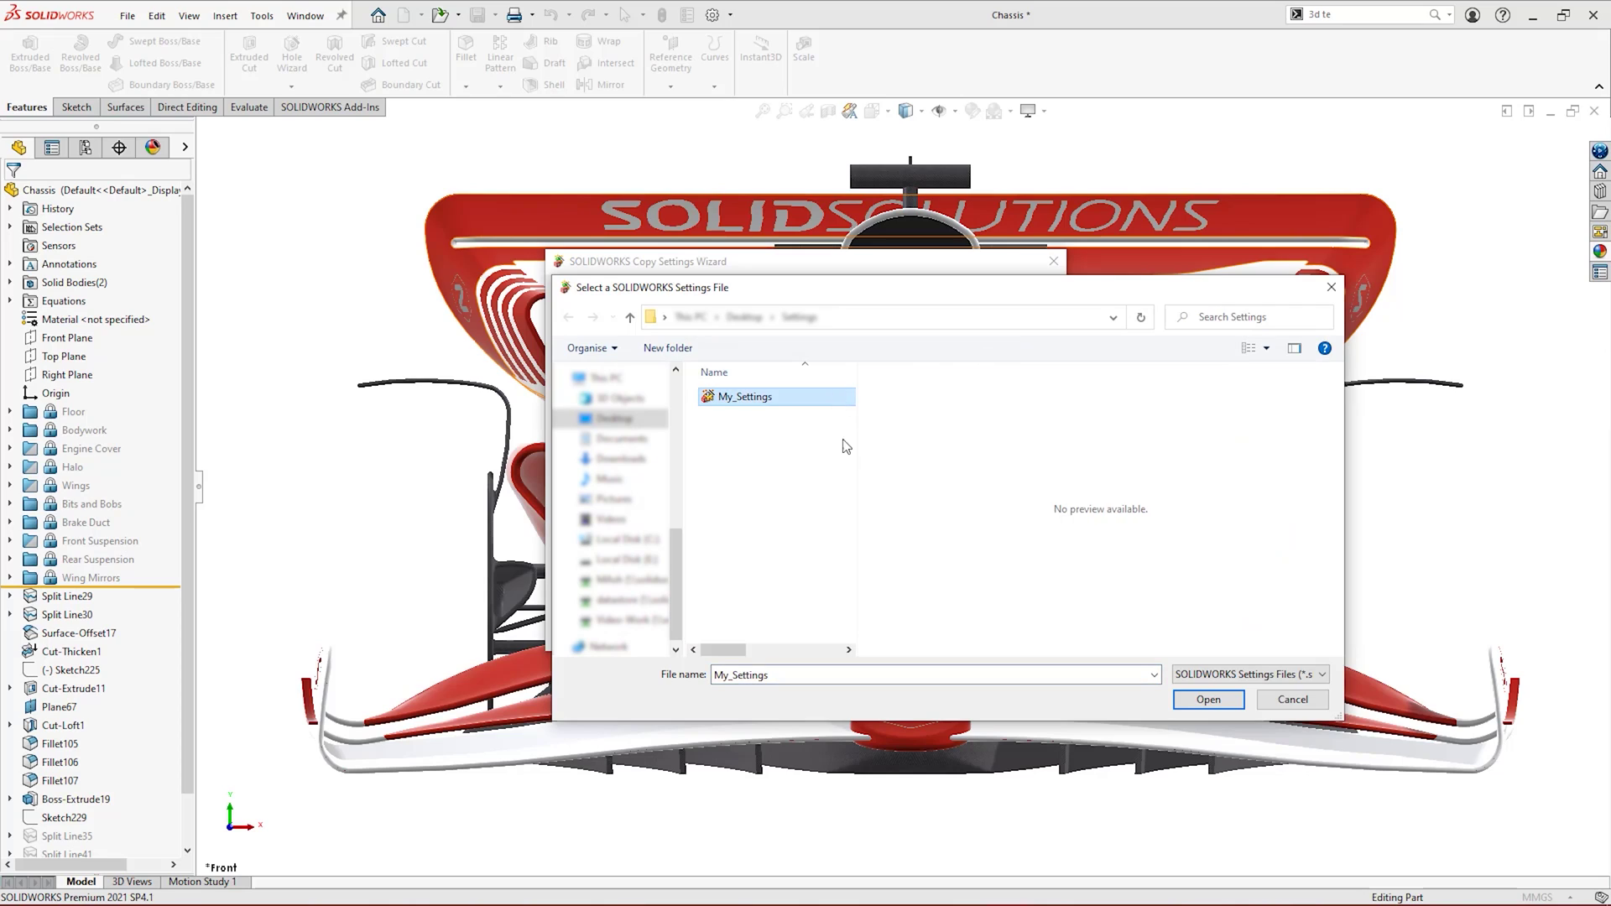
pyautogui.click(1188, 695)
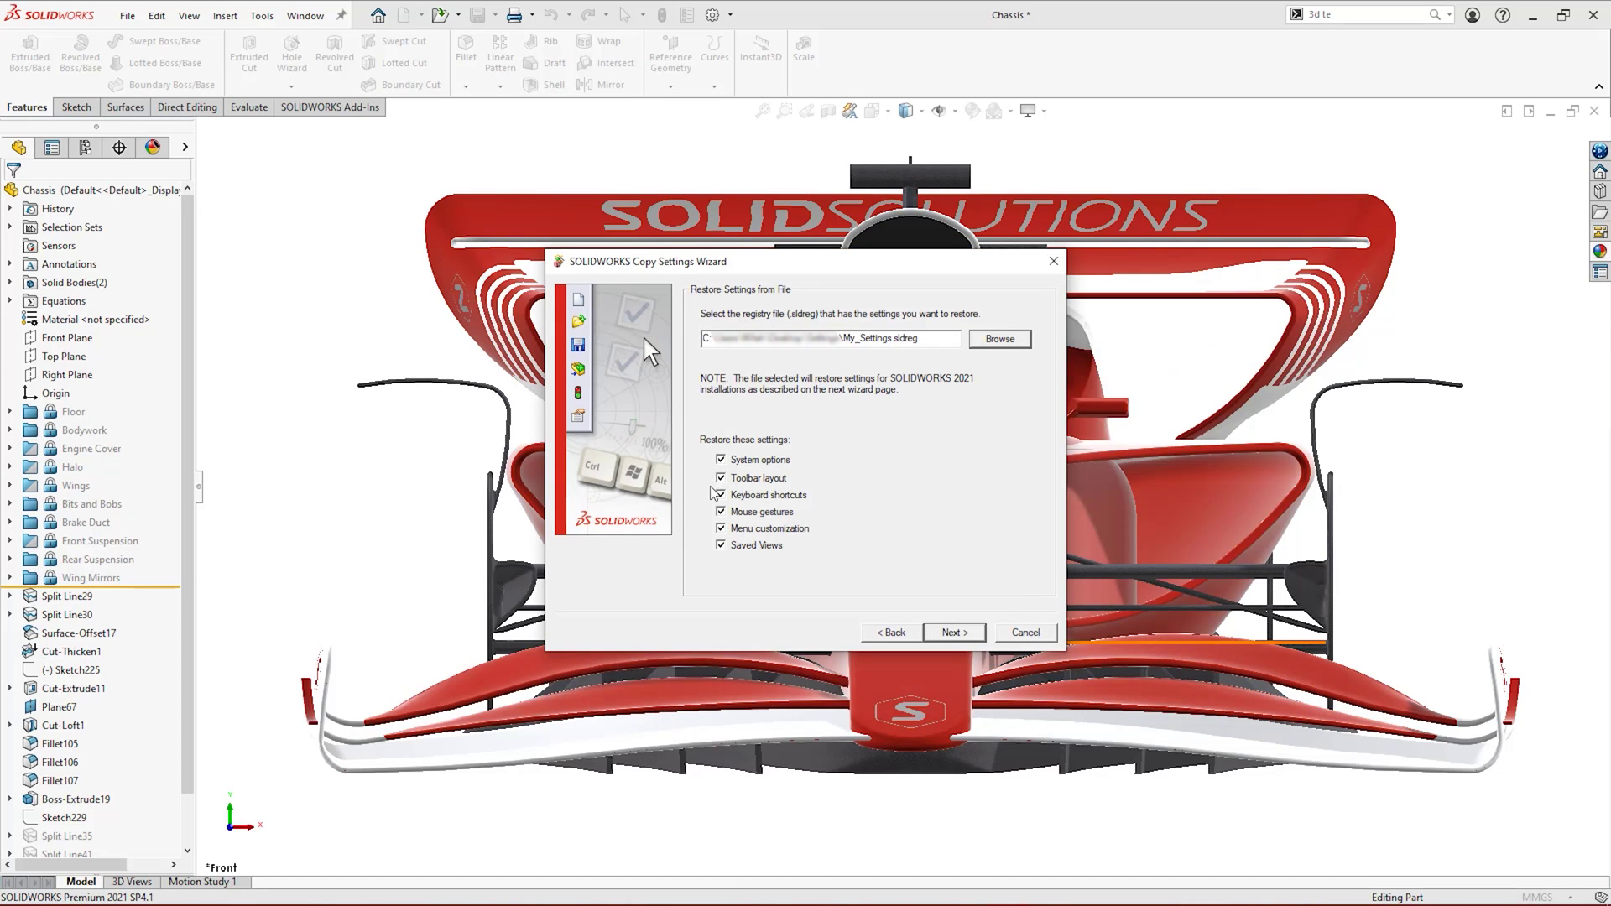
# Restore the settings for the current user without a backup and close the wizard.
pyautogui.click(943, 634)
pyautogui.click(942, 634)
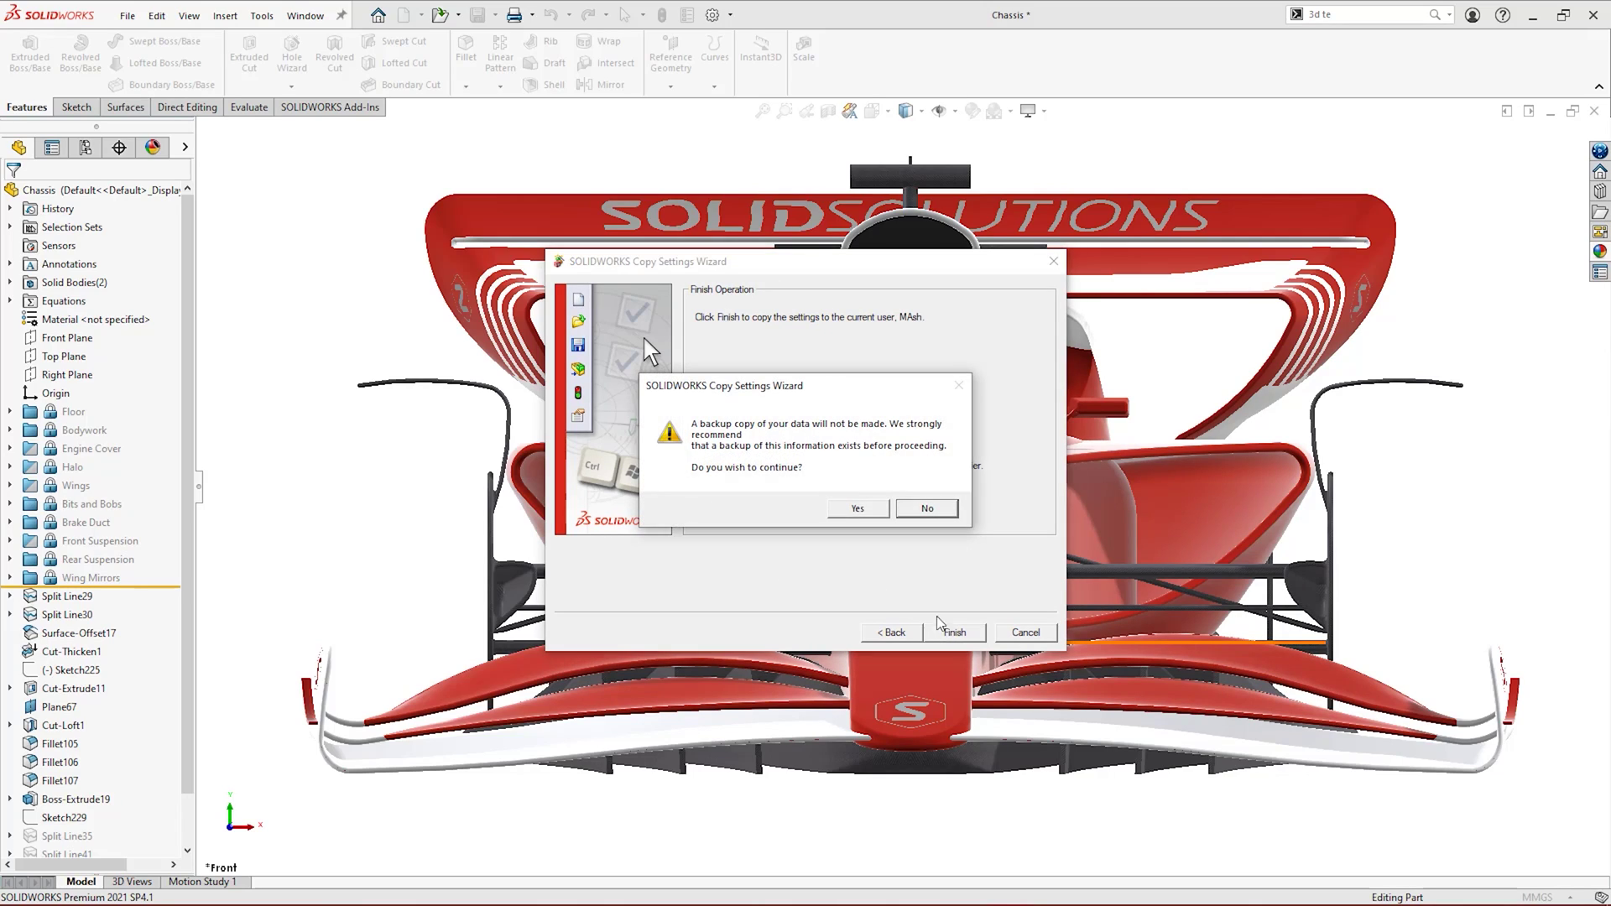
pyautogui.click(866, 512)
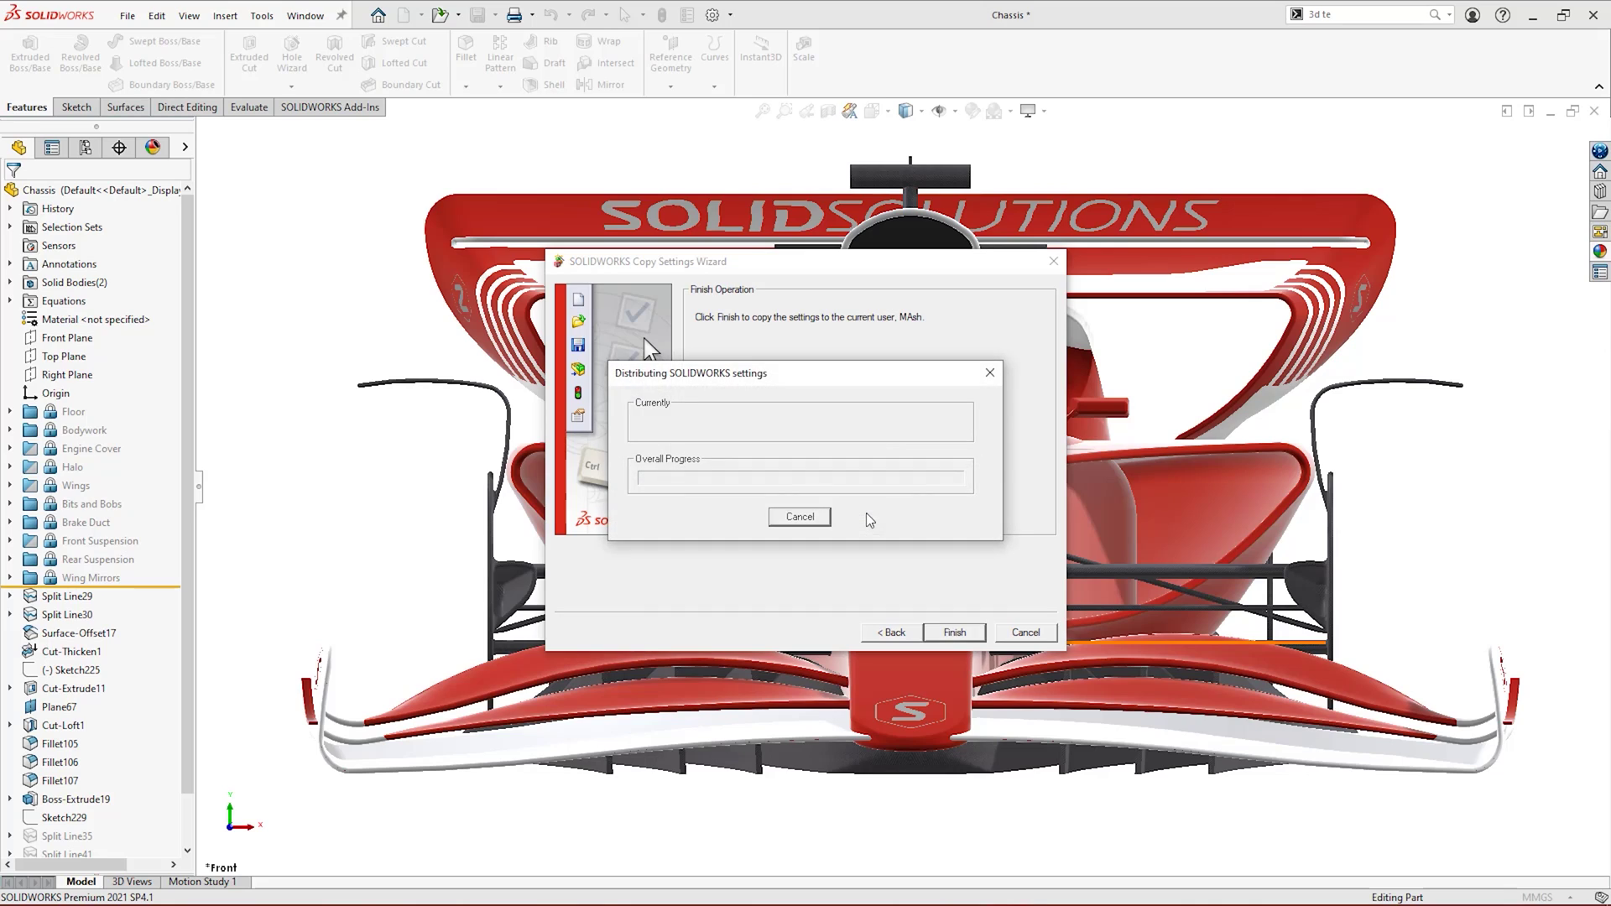
pyautogui.click(913, 498)
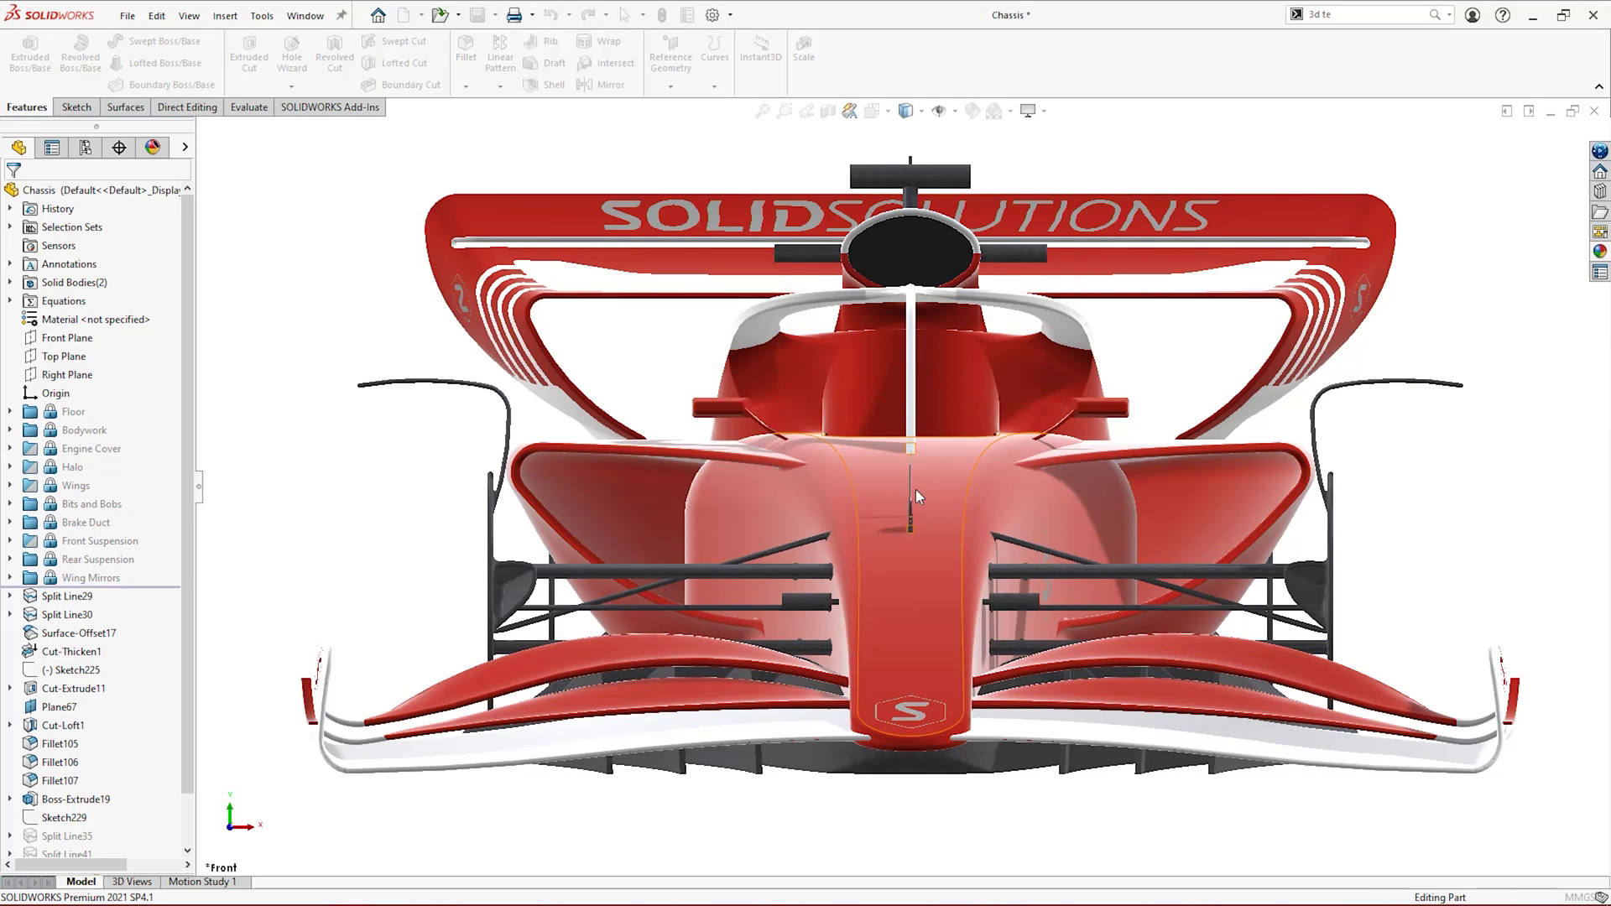